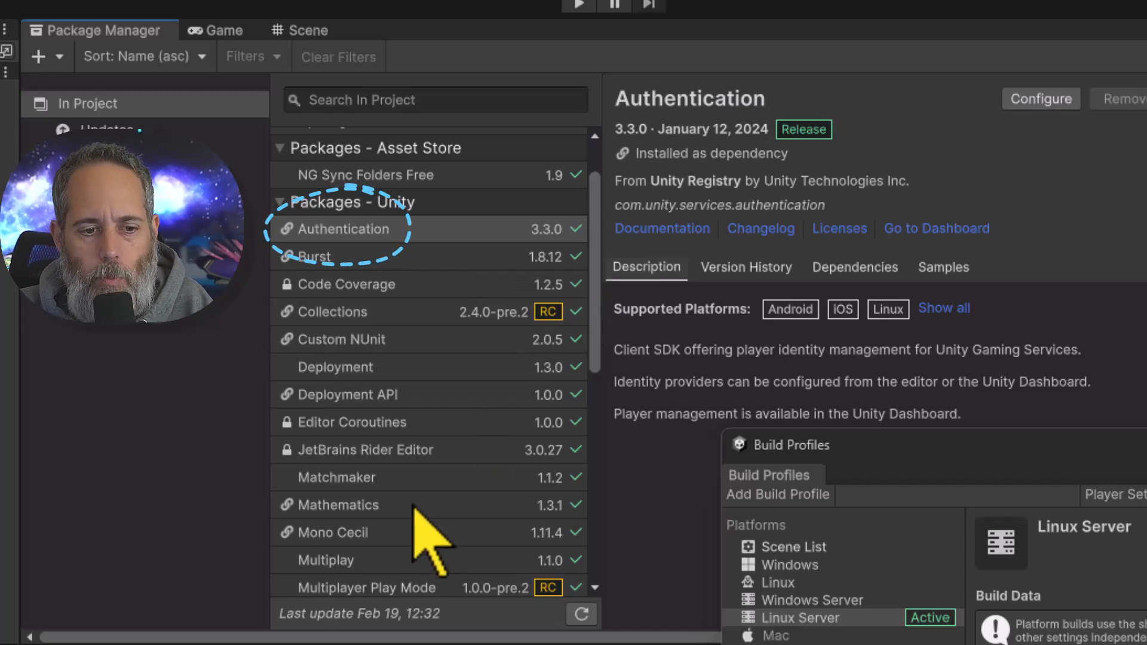
View the details of the Matchmaker and Multiplay packages among the project's installed Unity packages
{"action": "left_click", "coordinate": [352, 479]}
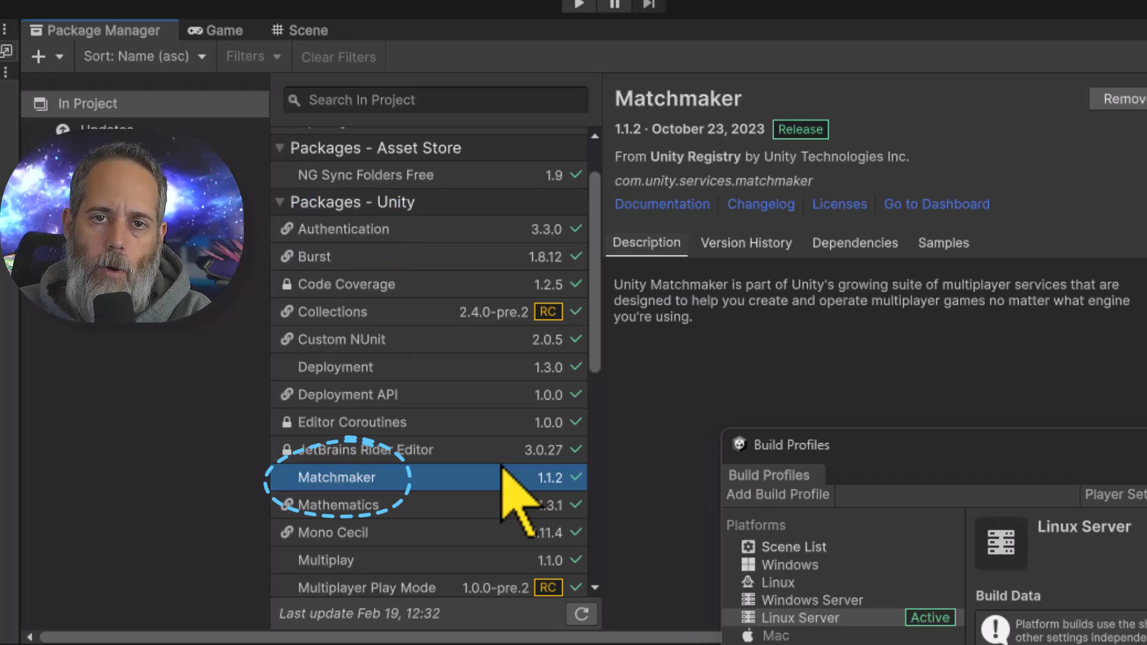
{"action": "left_click", "coordinate": [474, 556]}
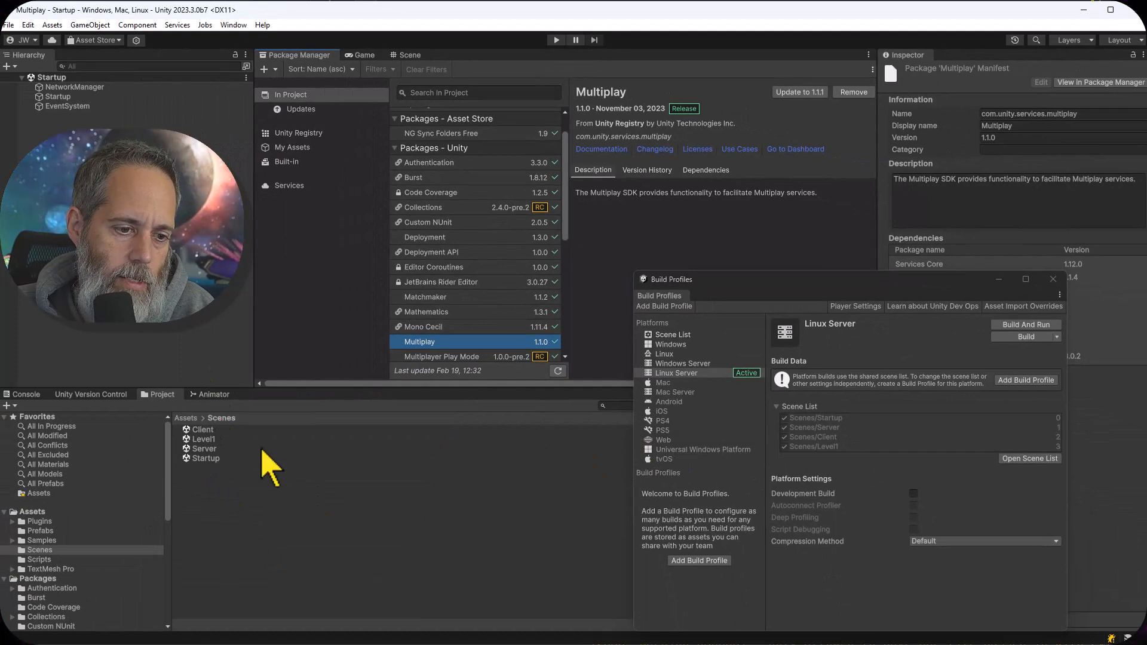
Open the Startup scene, inspect its Startup object and open the attached Startup script
{"action": "left_click", "coordinate": [199, 462]}
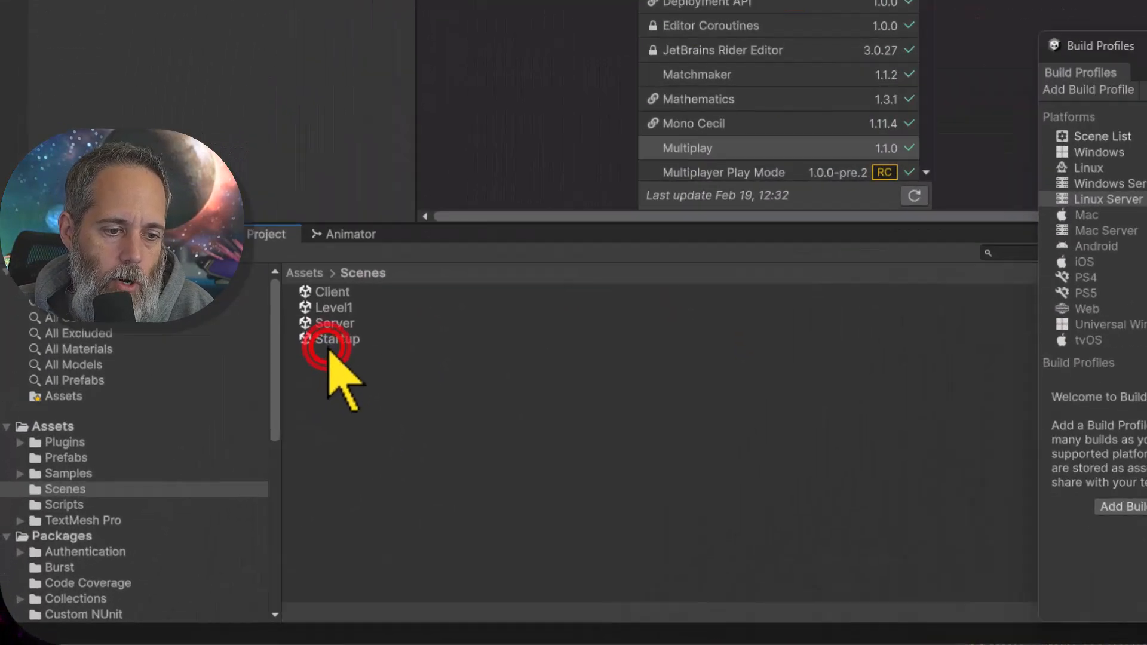
{"action": "double_click", "coordinate": [327, 346]}
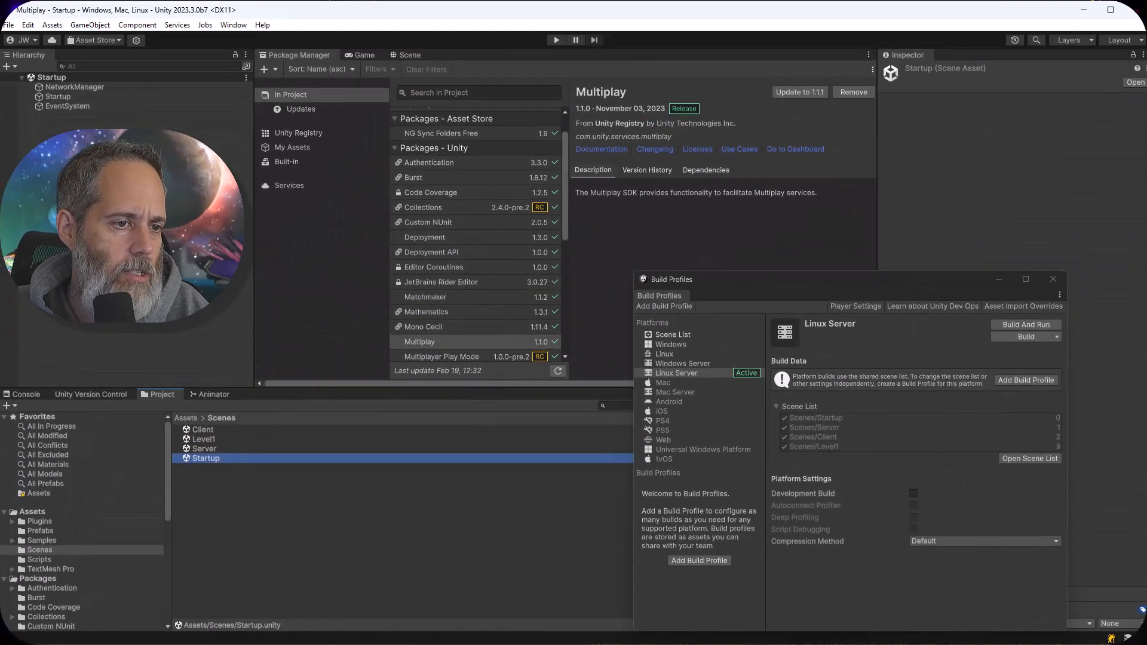
{"action": "left_click", "coordinate": [59, 97]}
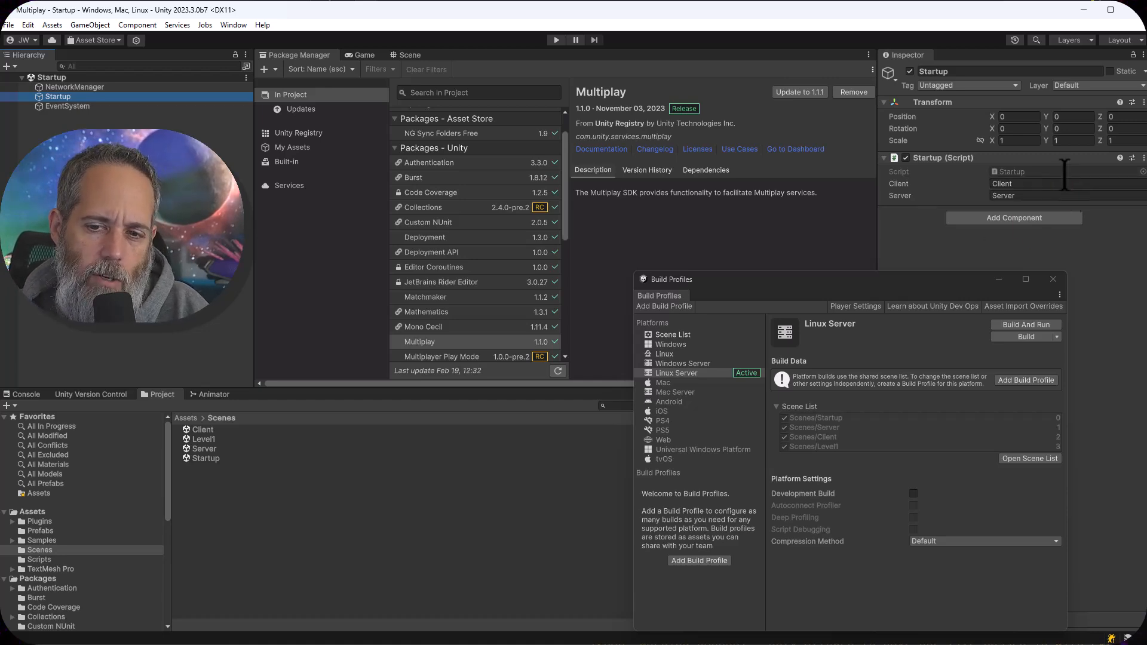
{"action": "double_click", "coordinate": [1027, 172]}
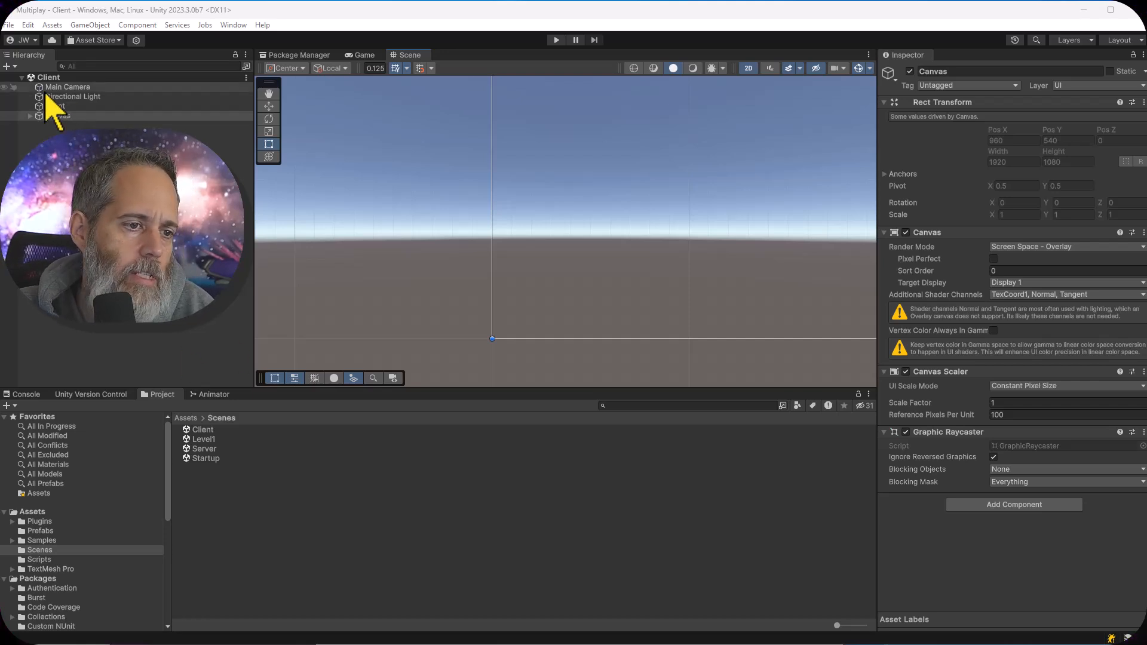
Inspect the Canvas, its Status Text and the Client object in the Client scene
{"action": "double_click", "coordinate": [87, 117]}
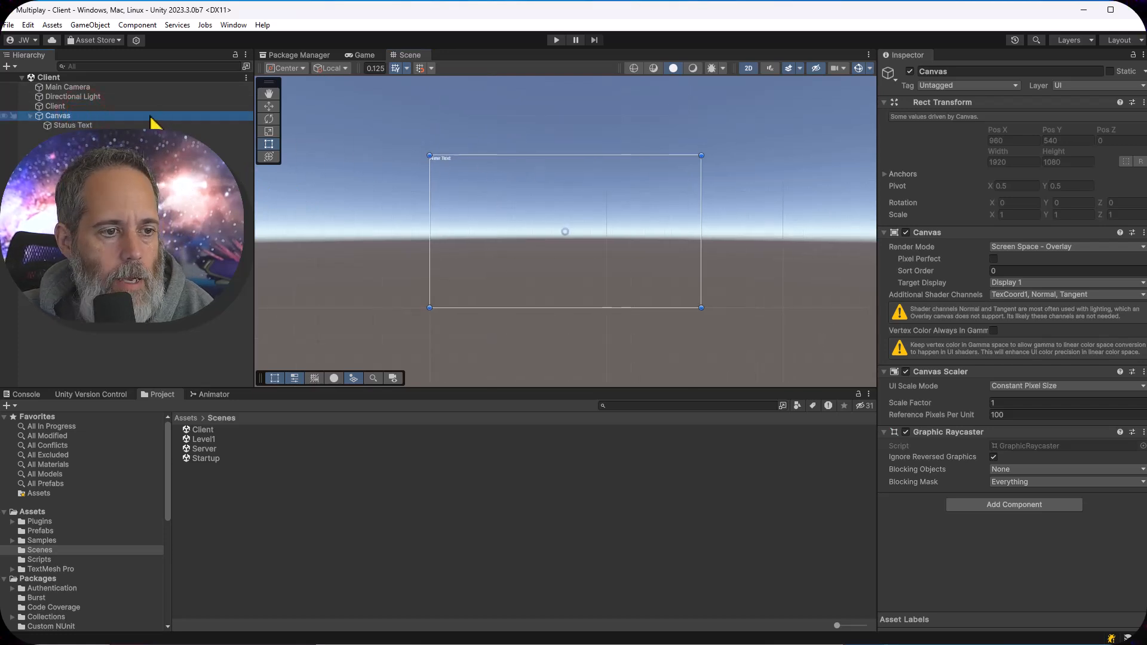
{"action": "left_click", "coordinate": [142, 125]}
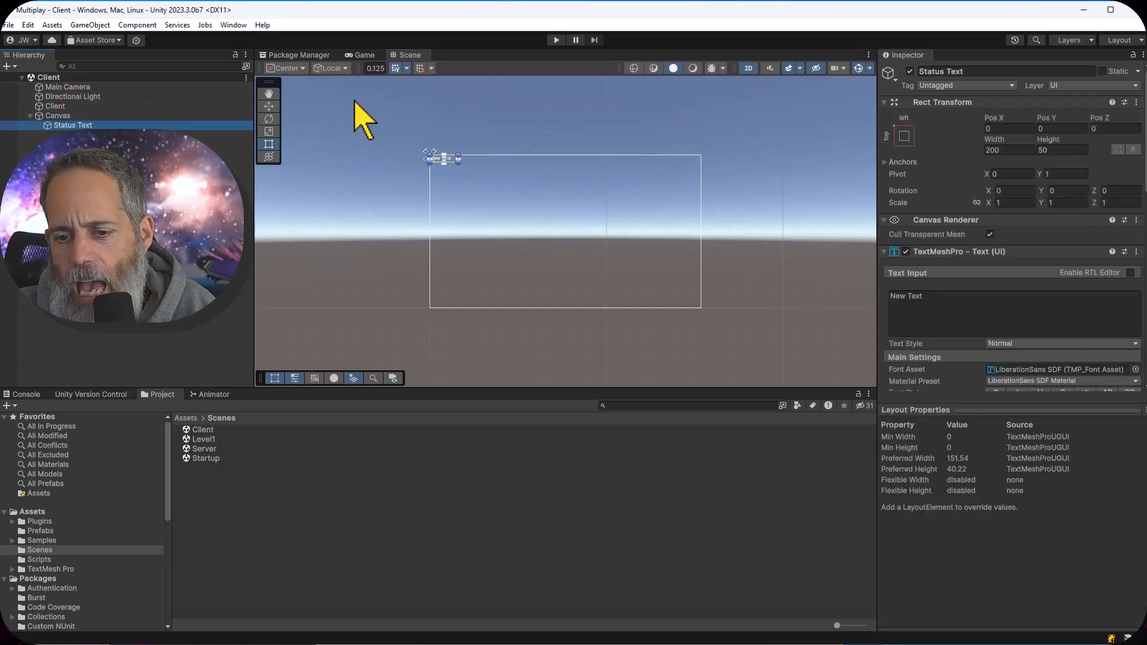
{"action": "scroll", "coordinate": [991, 277], "scroll_direction": "down", "scroll_amount": 15}
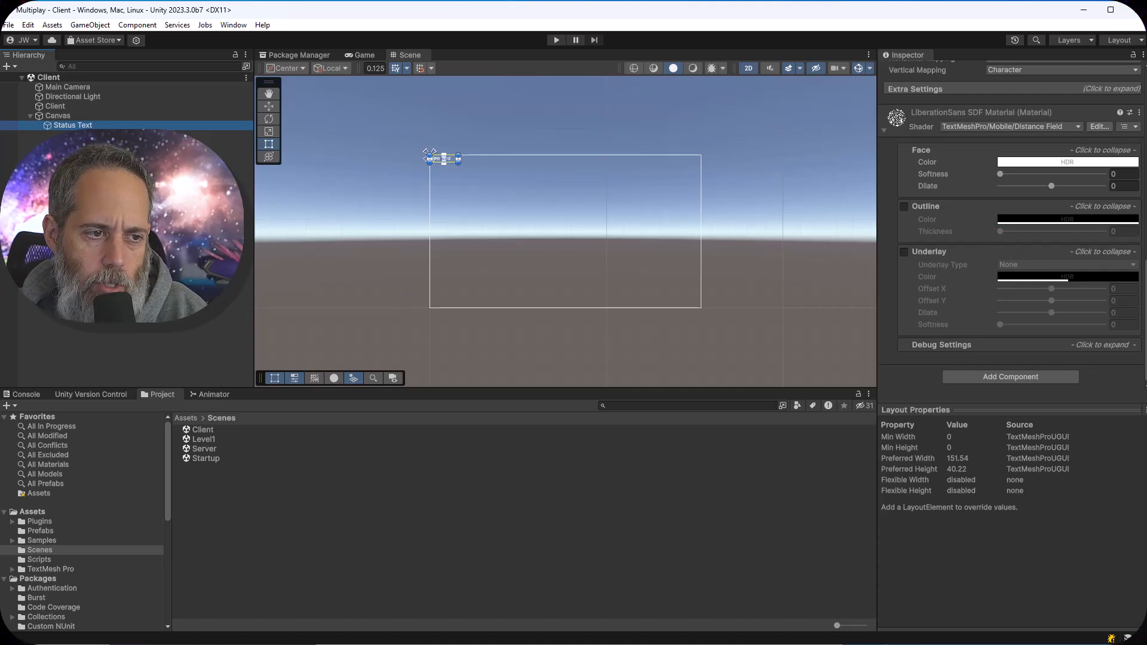
{"action": "left_click", "coordinate": [62, 108]}
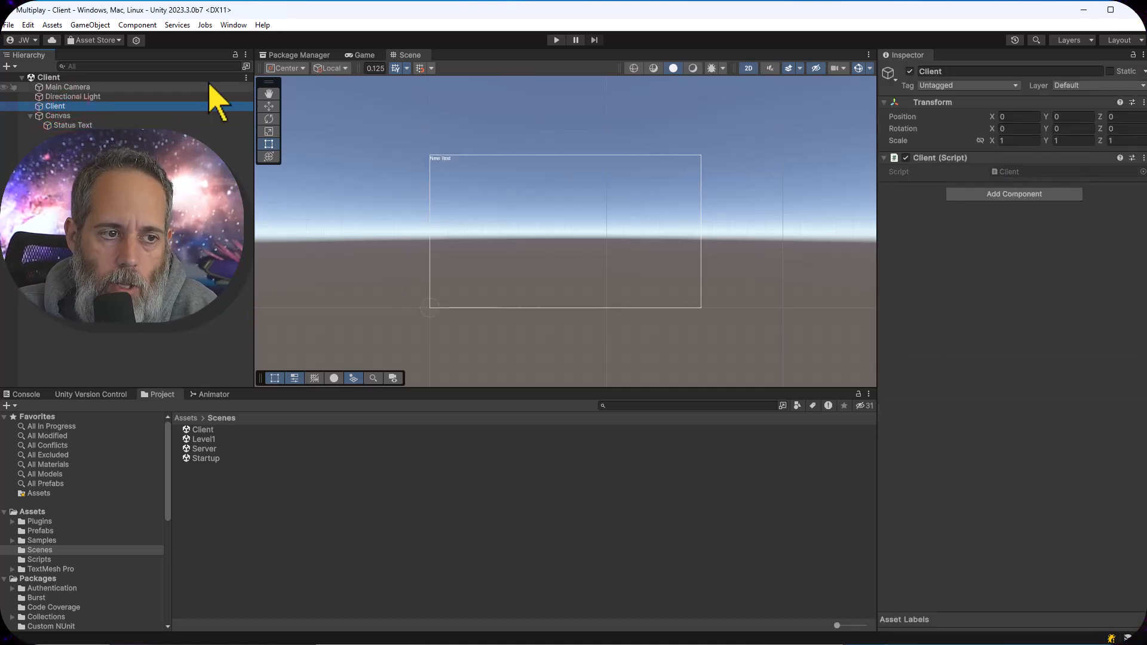
Inspect the Server object in the Server scene and the Plane in the Level1 scene
{"action": "double_click", "coordinate": [203, 449]}
{"action": "left_click", "coordinate": [67, 106]}
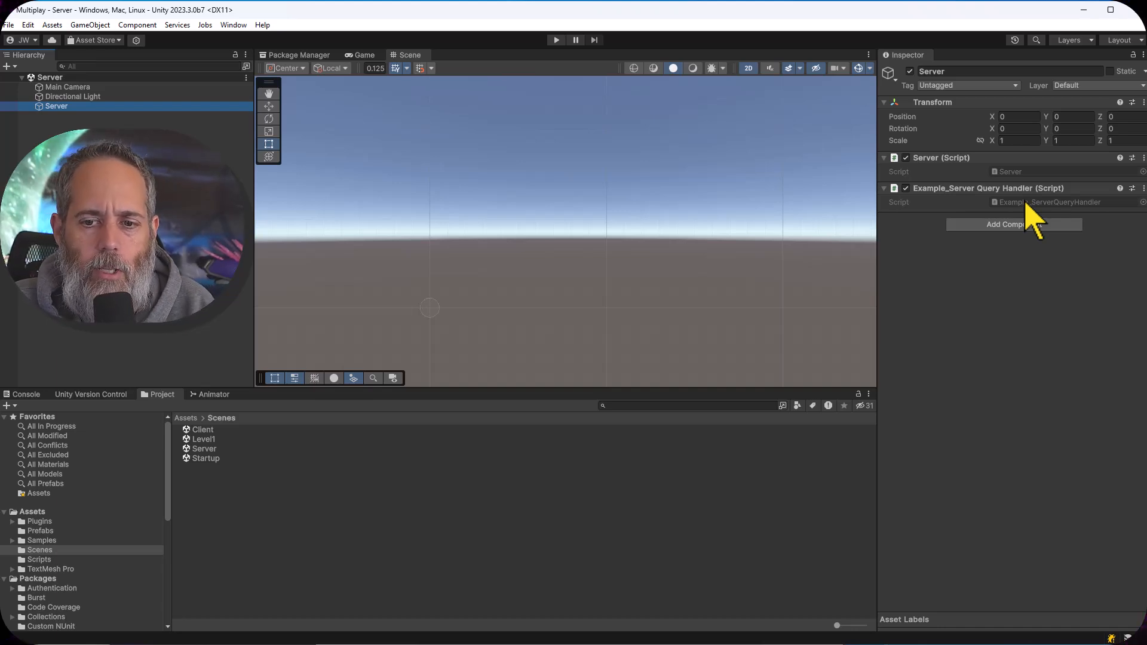
{"action": "double_click", "coordinate": [203, 439]}
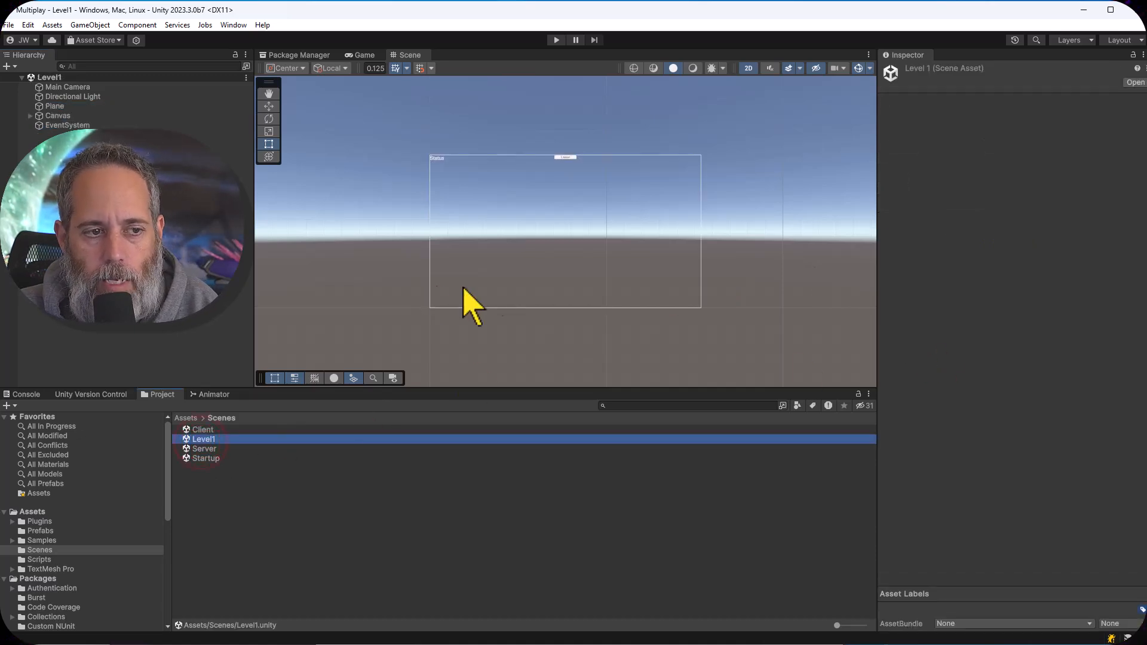
{"action": "scroll", "coordinate": [615, 192], "scroll_direction": "up", "scroll_amount": 4}
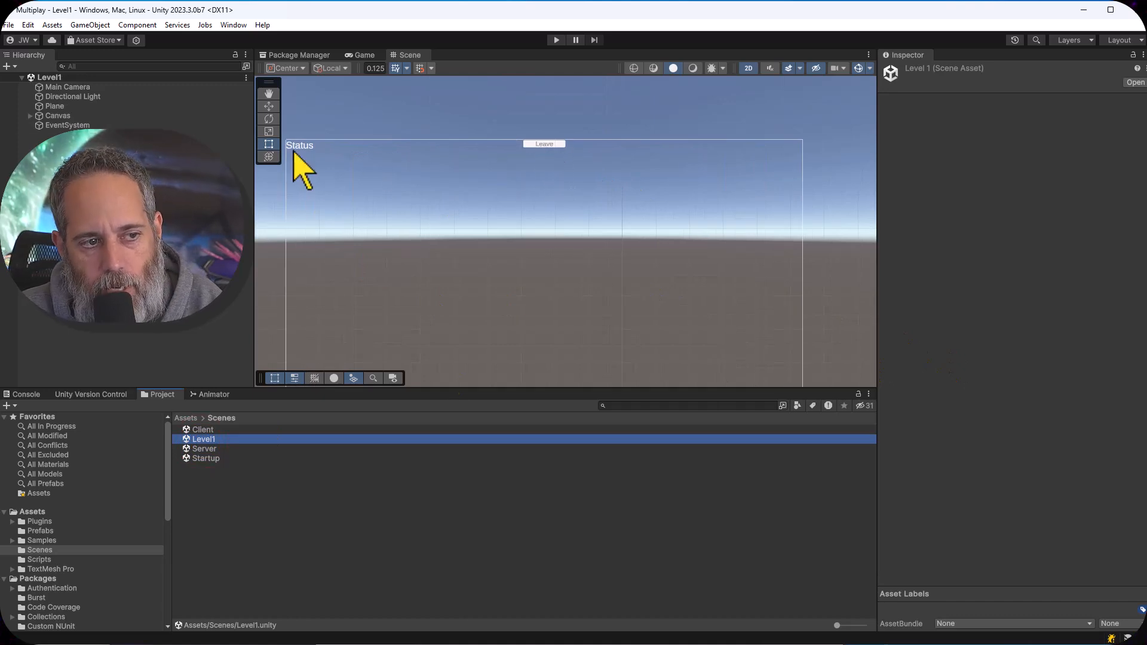
{"action": "double_click", "coordinate": [95, 107]}
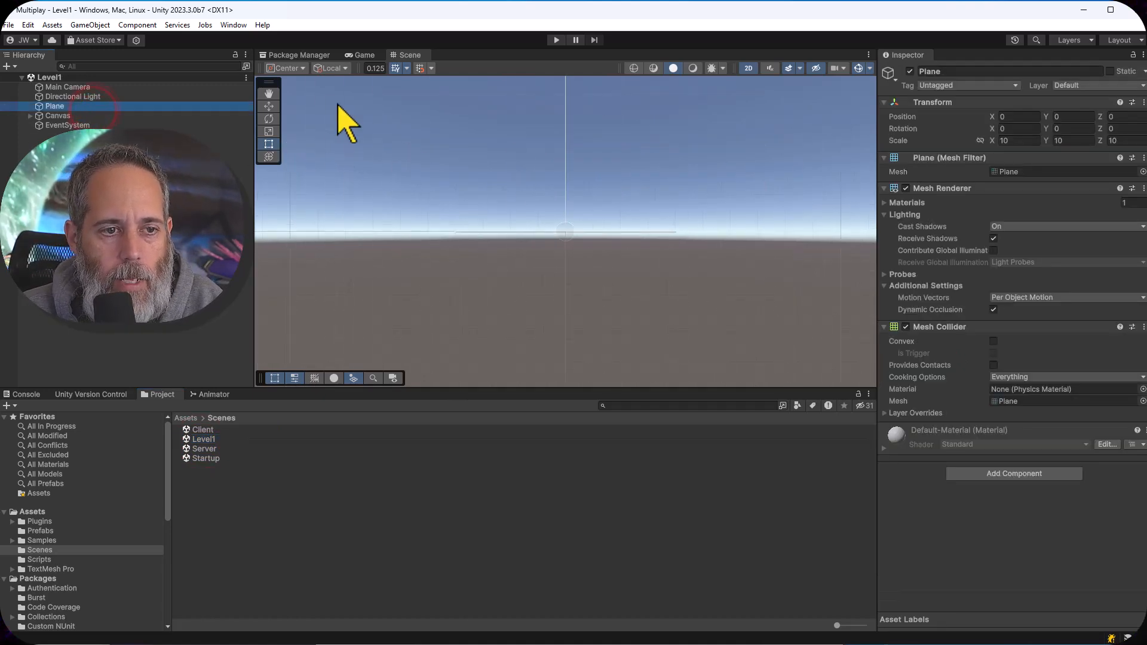
{"action": "left_click", "coordinate": [749, 70]}
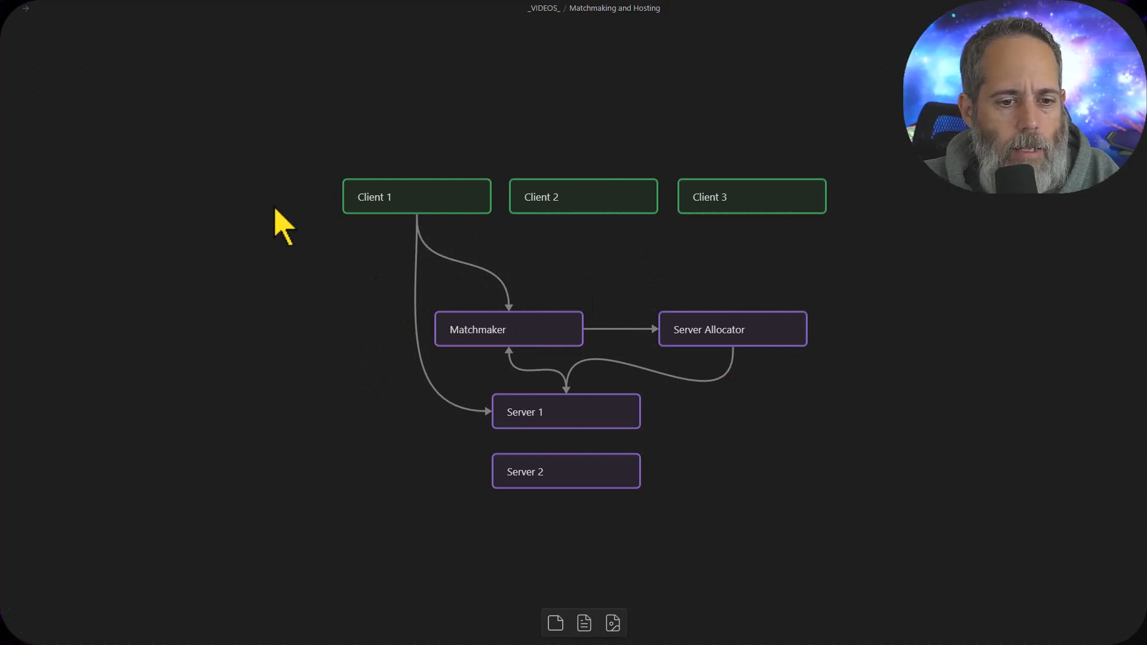
Add a card labelled "Startup" above the client row on the Matchmaking and Hosting canvas
{"action": "left_click_drag", "start_coordinate": [261, 218], "coordinate": [255, 396]}
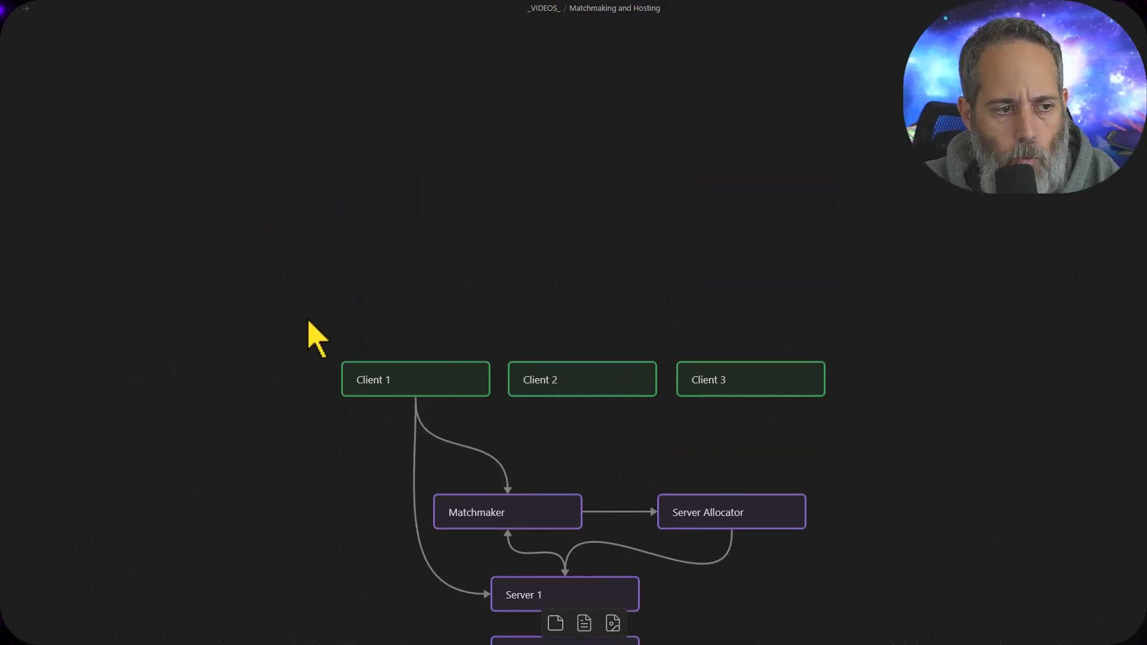
{"action": "double_click", "coordinate": [342, 148]}
{"action": "type", "text": "Star"}
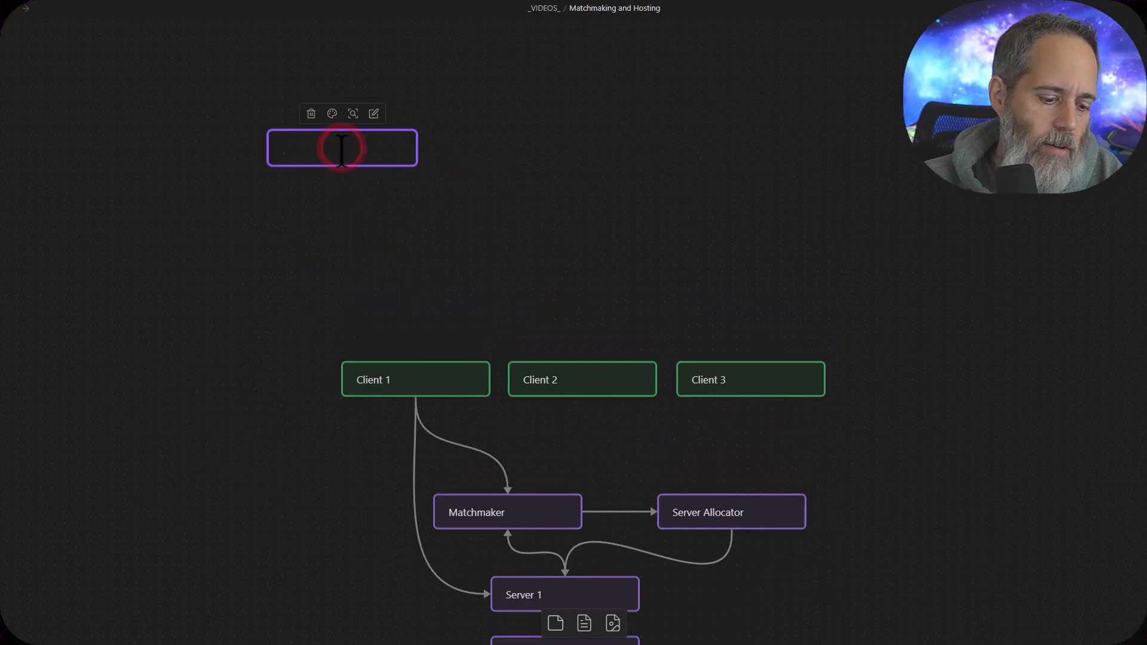
{"action": "type", "text": "tup"}
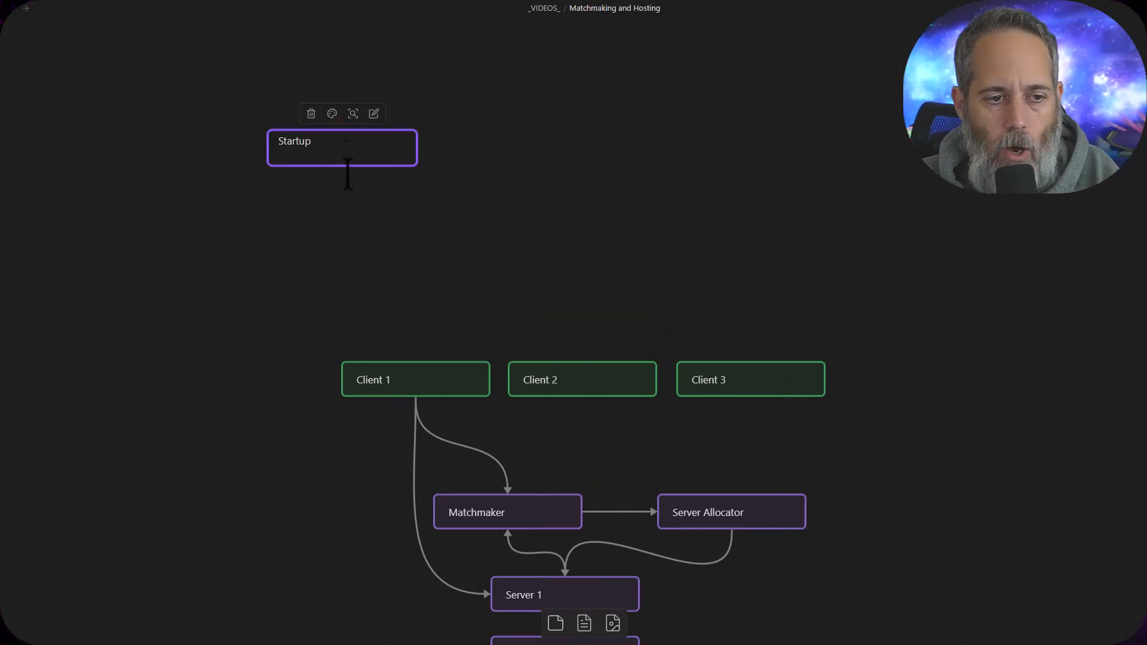
{"action": "left_click", "coordinate": [361, 220]}
Add a card labelled "Client" below the Startup card, with an arrow from Startup to it
{"action": "left_click_drag", "start_coordinate": [343, 166], "coordinate": [344, 212]}
{"action": "left_click", "coordinate": [368, 235]}
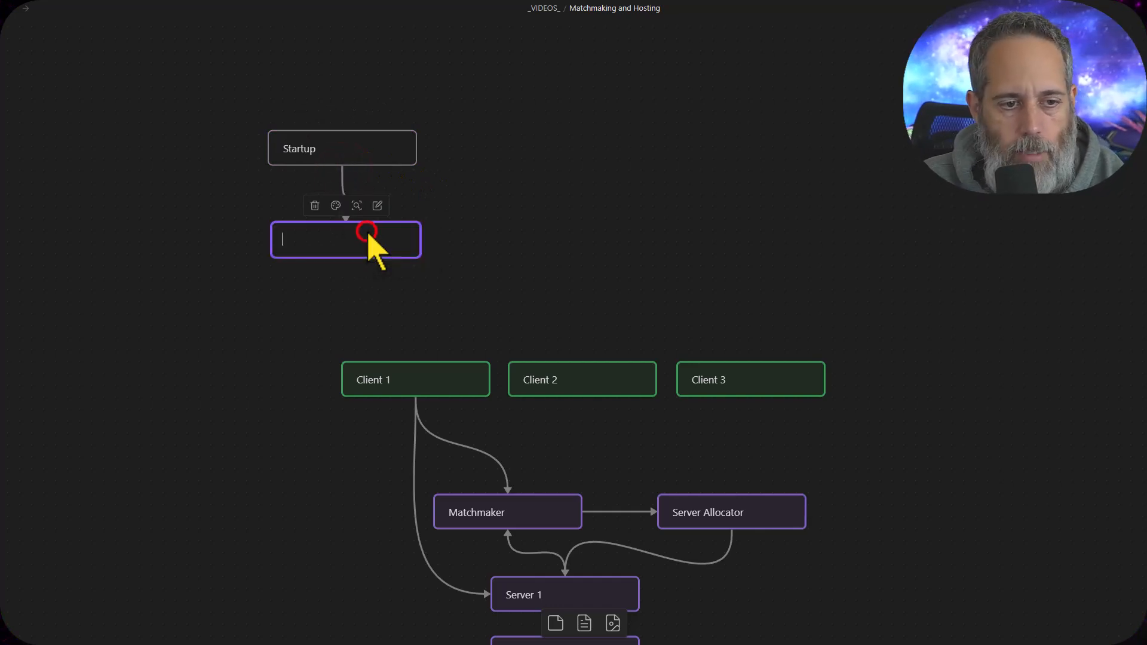
{"action": "type", "text": "Client"}
{"action": "left_click", "coordinate": [510, 199]}
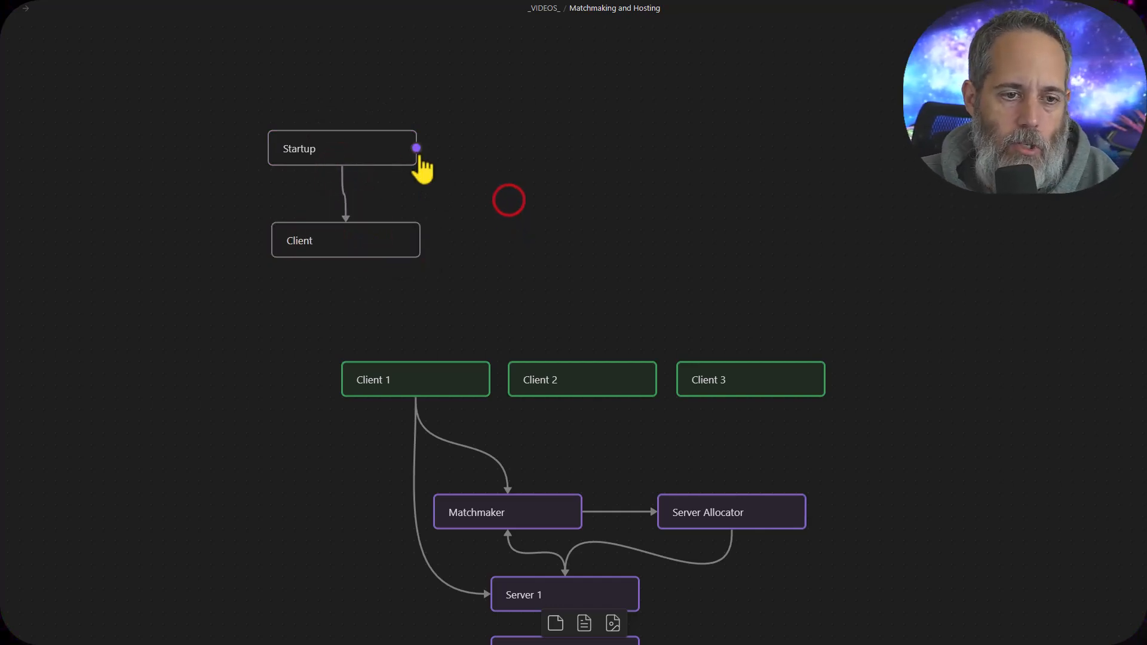
Add a card labelled "Server" beside the Startup card, with an arrow from Startup to it
{"action": "left_click_drag", "start_coordinate": [417, 151], "coordinate": [476, 150]}
{"action": "left_click", "coordinate": [505, 162]}
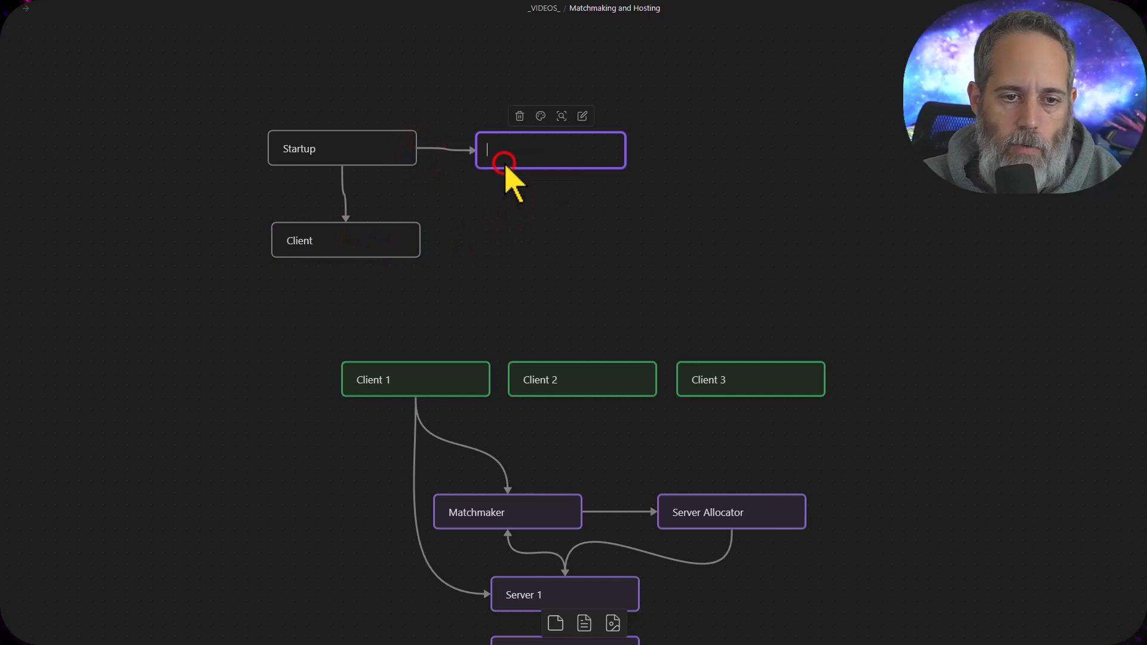
{"action": "type", "text": "Server"}
{"action": "left_click", "coordinate": [479, 229]}
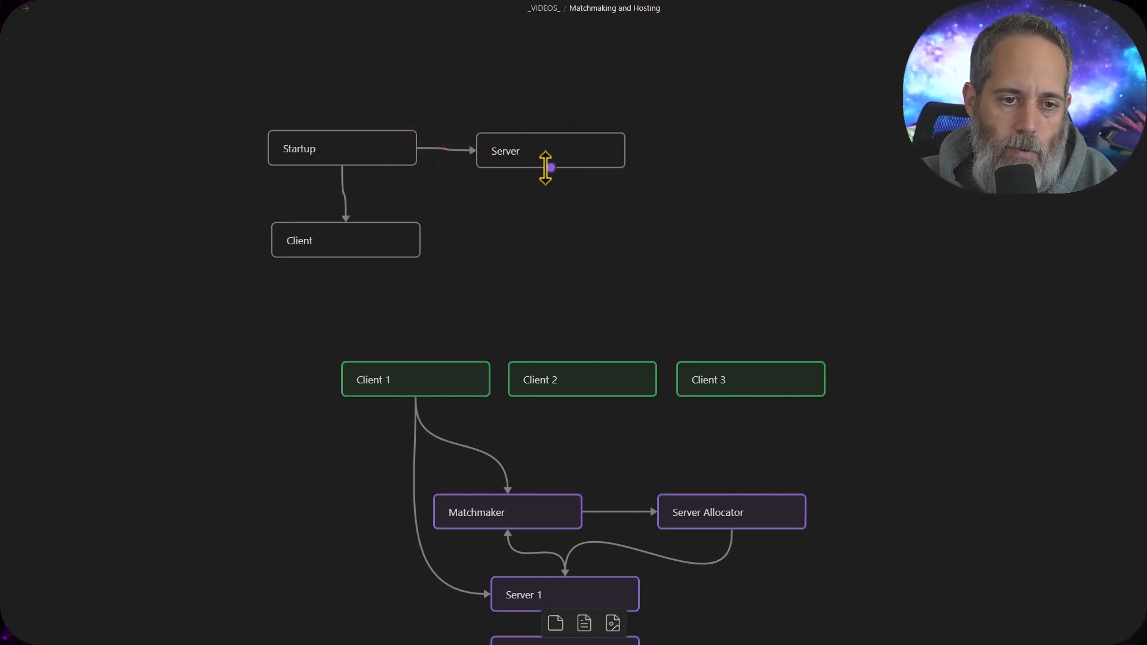
Add a card labelled "Level1" linked from the Server card, and connect the Client card to it
{"action": "left_click_drag", "start_coordinate": [551, 169], "coordinate": [546, 218]}
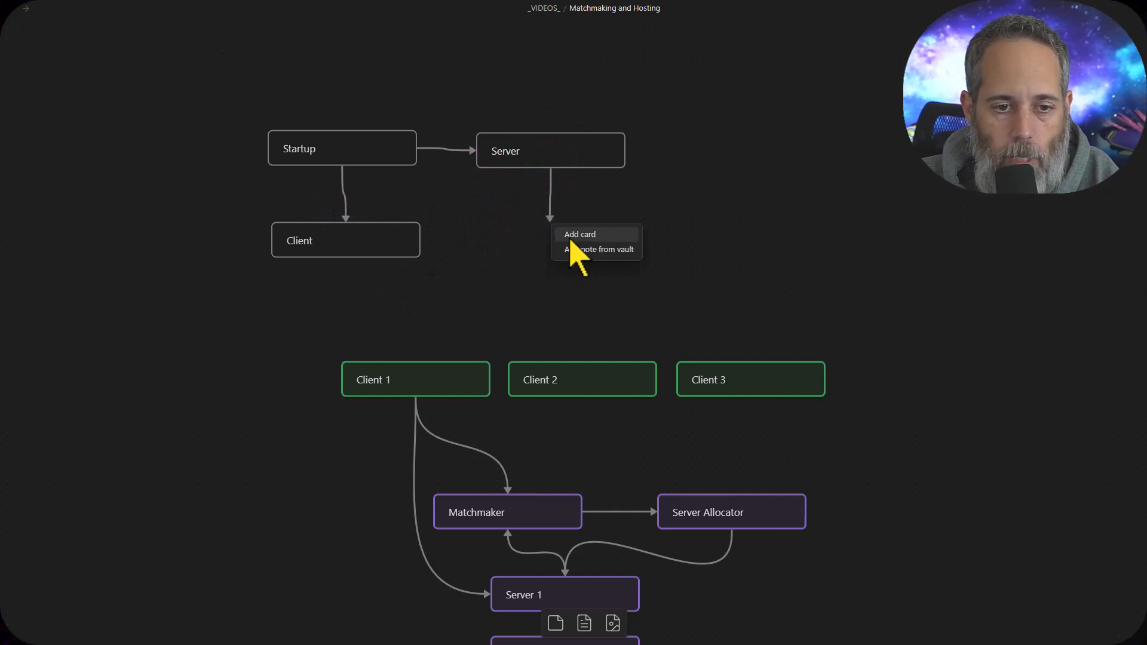
{"action": "left_click", "coordinate": [573, 232]}
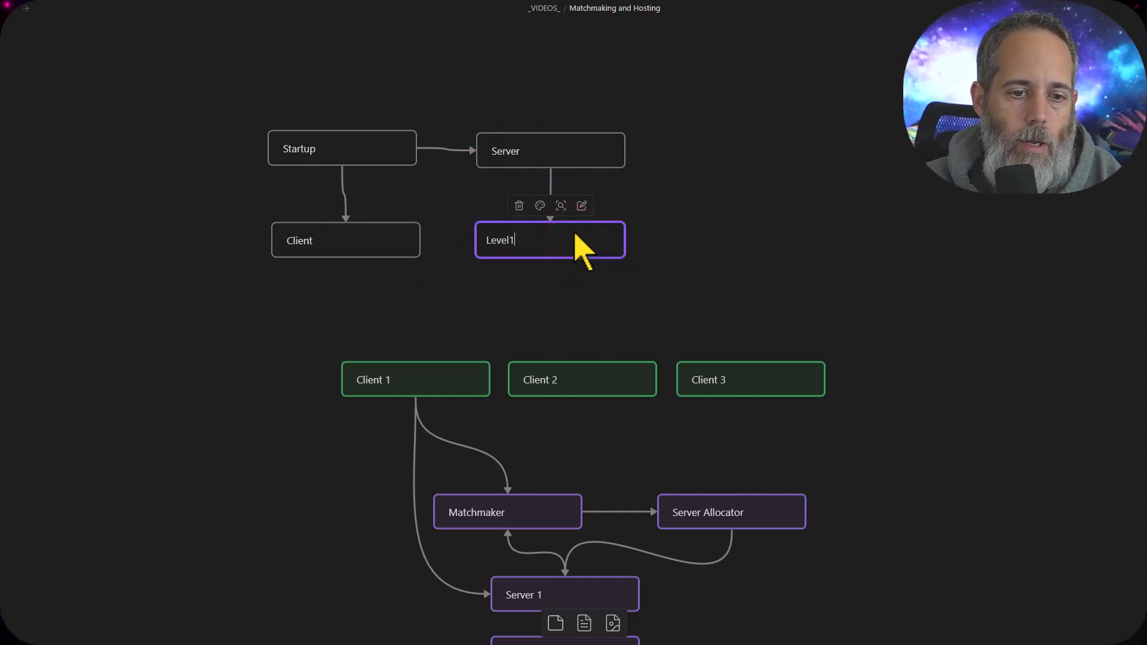
{"action": "left_click", "coordinate": [498, 305]}
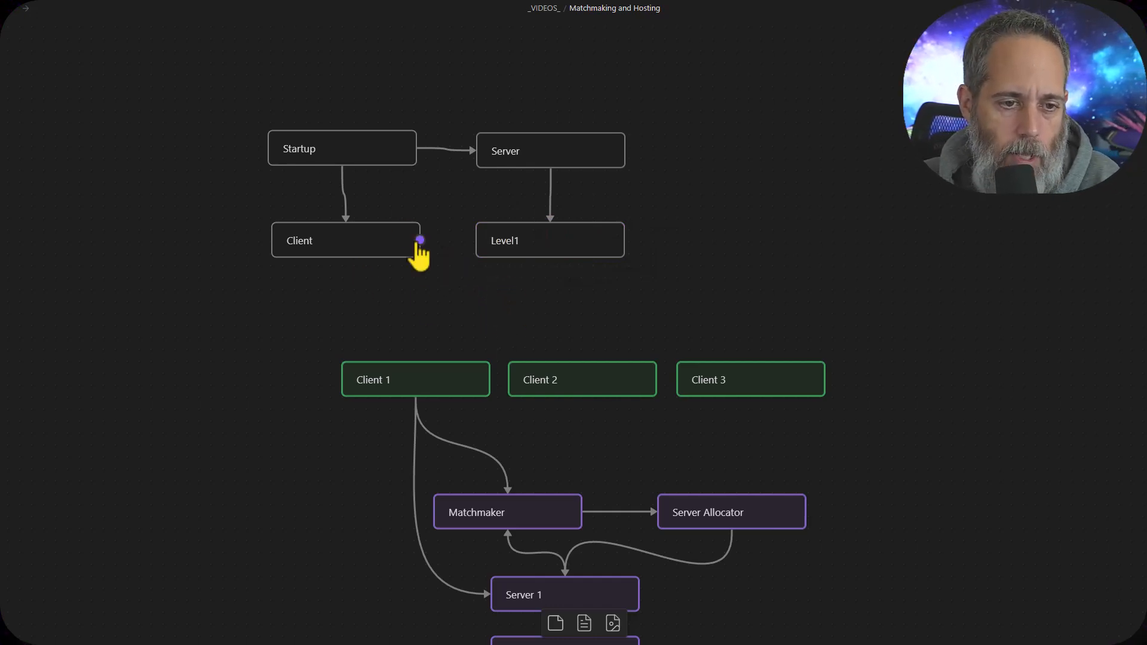
{"action": "left_click_drag", "start_coordinate": [421, 240], "coordinate": [471, 239]}
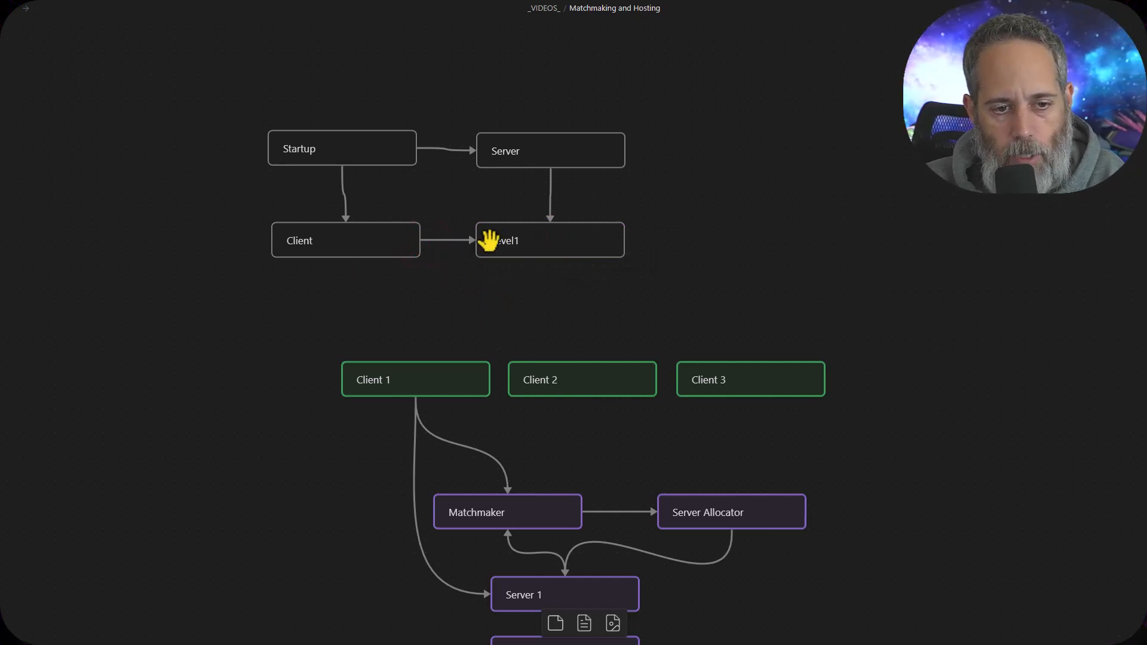
Align the Client card under Startup and add the second line "Search for match" to it
{"action": "left_click_drag", "start_coordinate": [357, 239], "coordinate": [352, 241]}
{"action": "left_click", "coordinate": [348, 245]}
{"action": "left_click", "coordinate": [348, 247]}
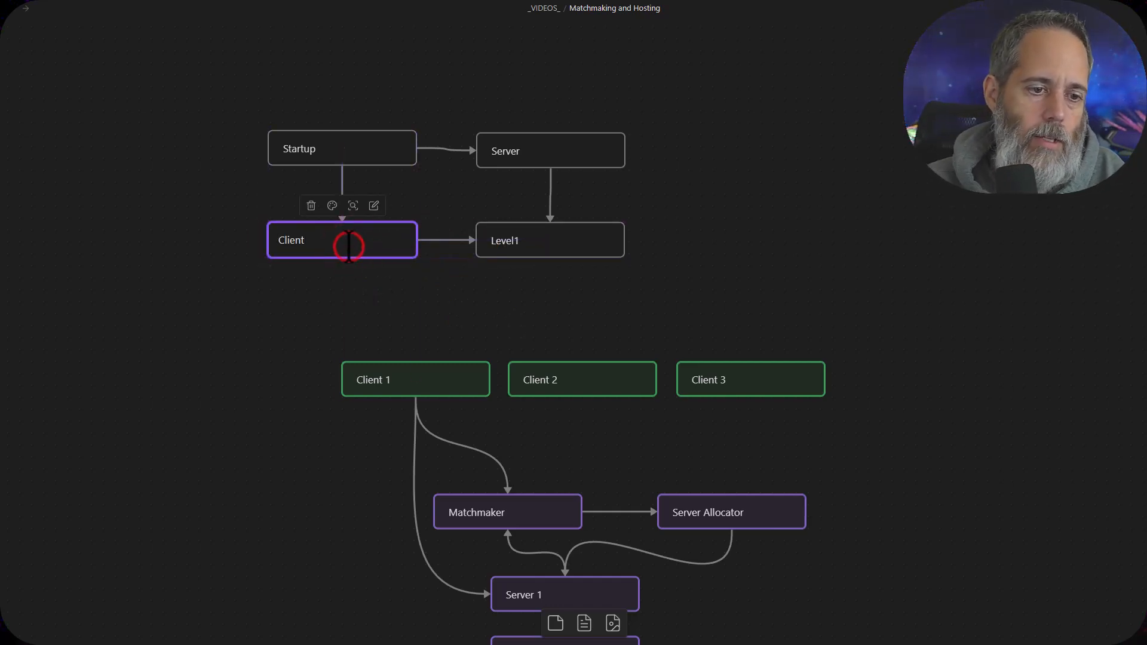
{"action": "key", "text": "Return"}
{"action": "type", "text": "C"}
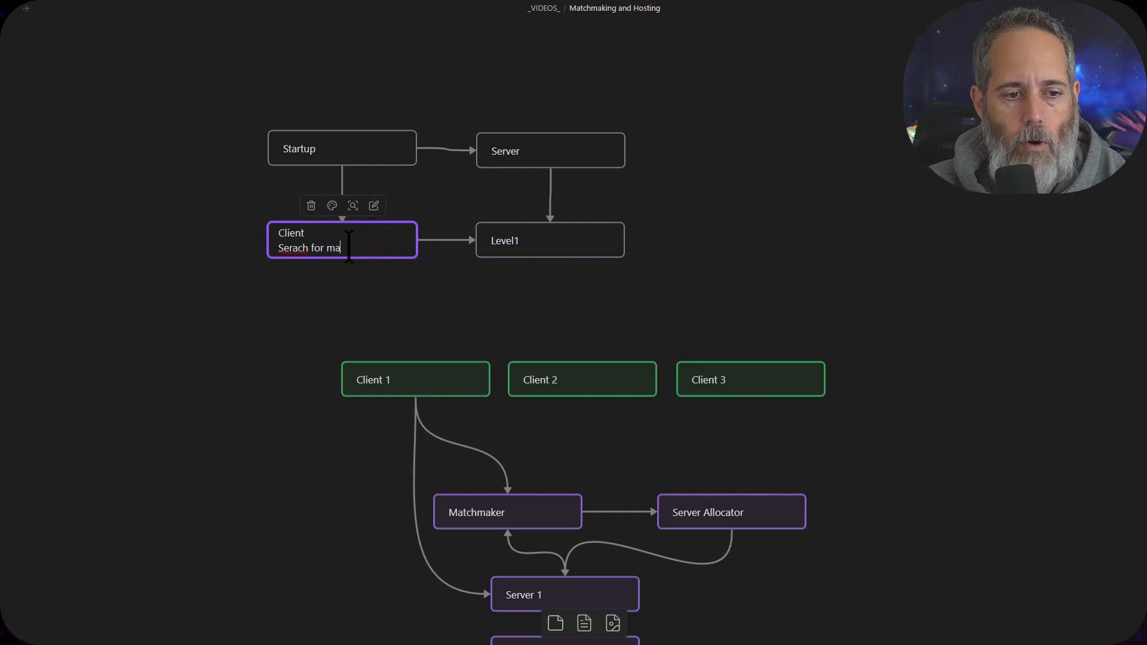
{"action": "key", "text": "Delete"}
{"action": "key", "text": "Right"}
{"action": "type", "text": "r"}
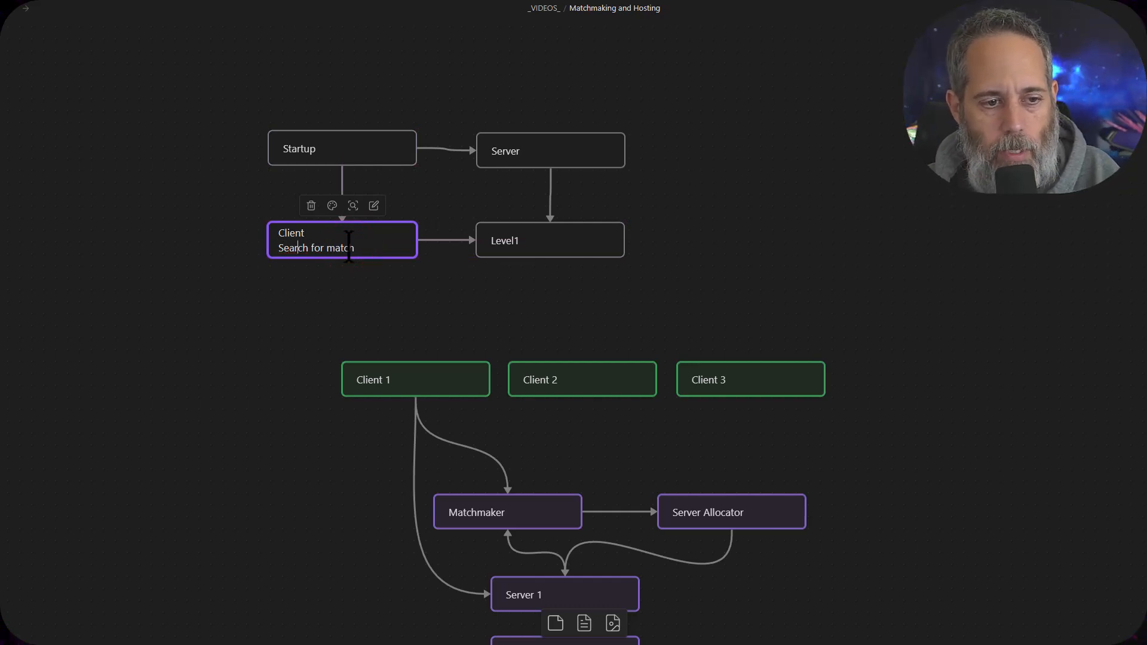
Add the second line "Ready for match" to the Server card beside Startup
{"action": "left_click", "coordinate": [555, 152]}
{"action": "left_click", "coordinate": [556, 152]}
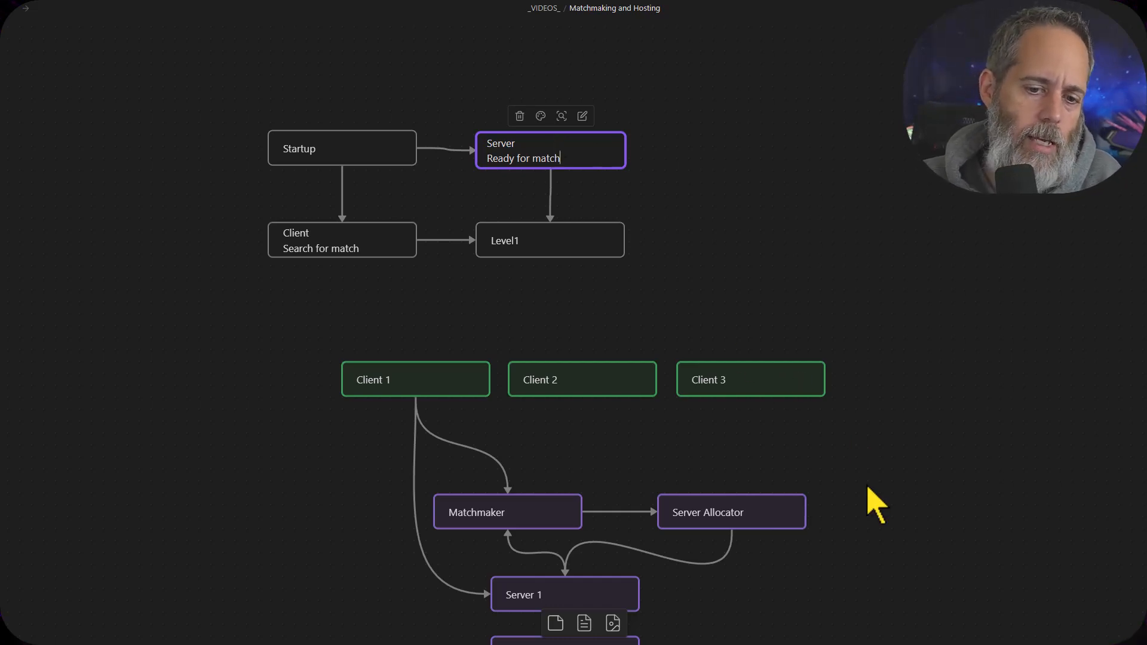
Draw an arrow from the Client 2 card to the Matchmaker card in the lower diagram
{"action": "left_click_drag", "start_coordinate": [870, 504], "coordinate": [839, 243]}
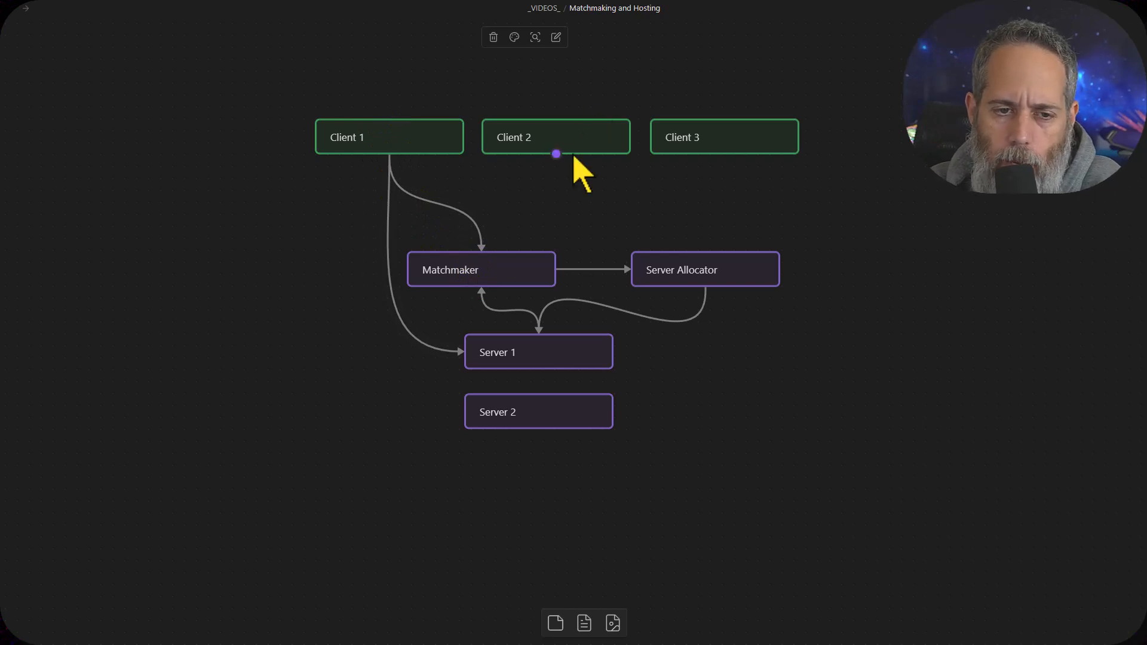
{"action": "mouse_move", "coordinate": [555, 154]}
{"action": "left_mouse_down"}
{"action": "mouse_move", "coordinate": [553, 179]}
{"action": "mouse_move", "coordinate": [484, 263]}
{"action": "left_mouse_up"}
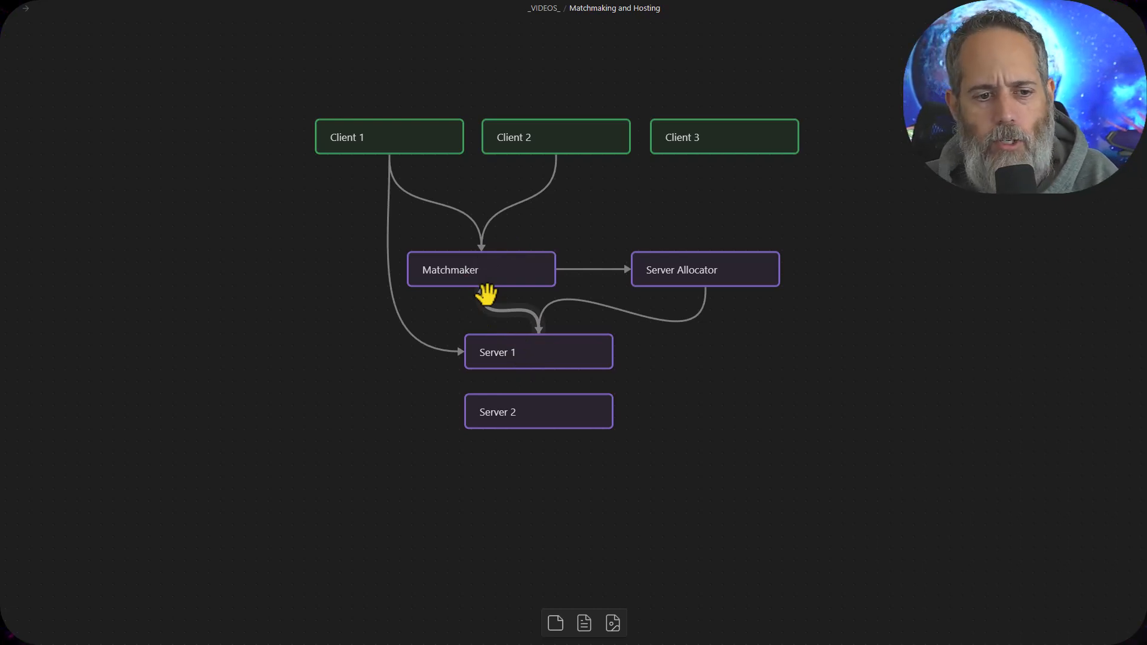
Make the connection between Client 1 and Matchmaker bidirectional
{"action": "left_click", "coordinate": [413, 202]}
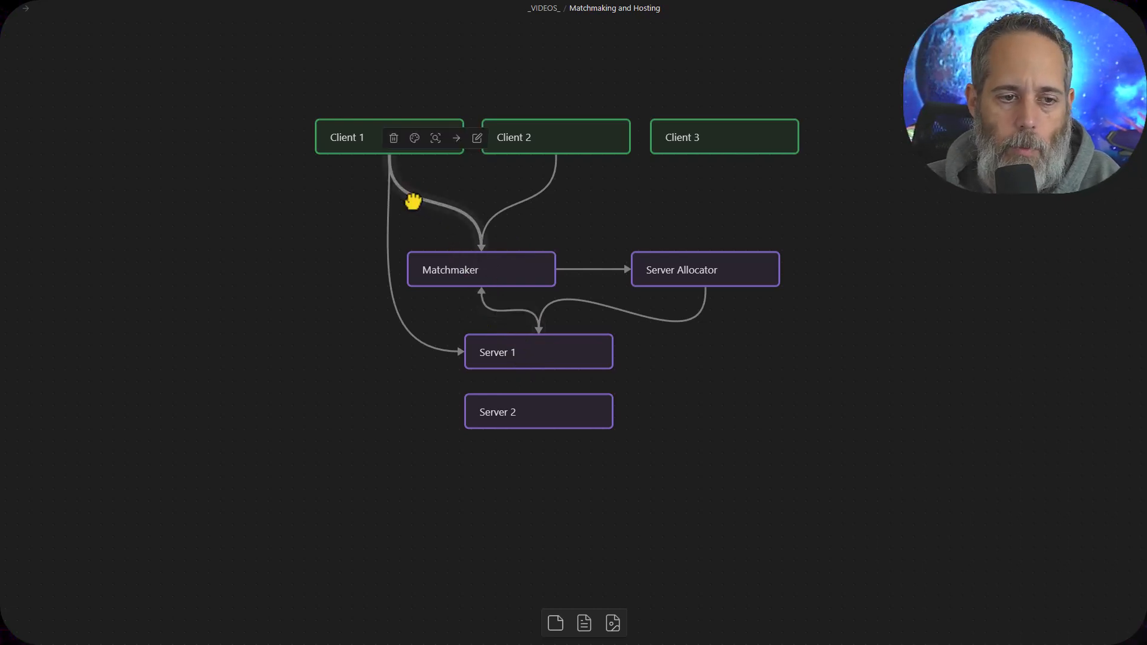
{"action": "left_click", "coordinate": [456, 138]}
{"action": "left_click", "coordinate": [463, 191]}
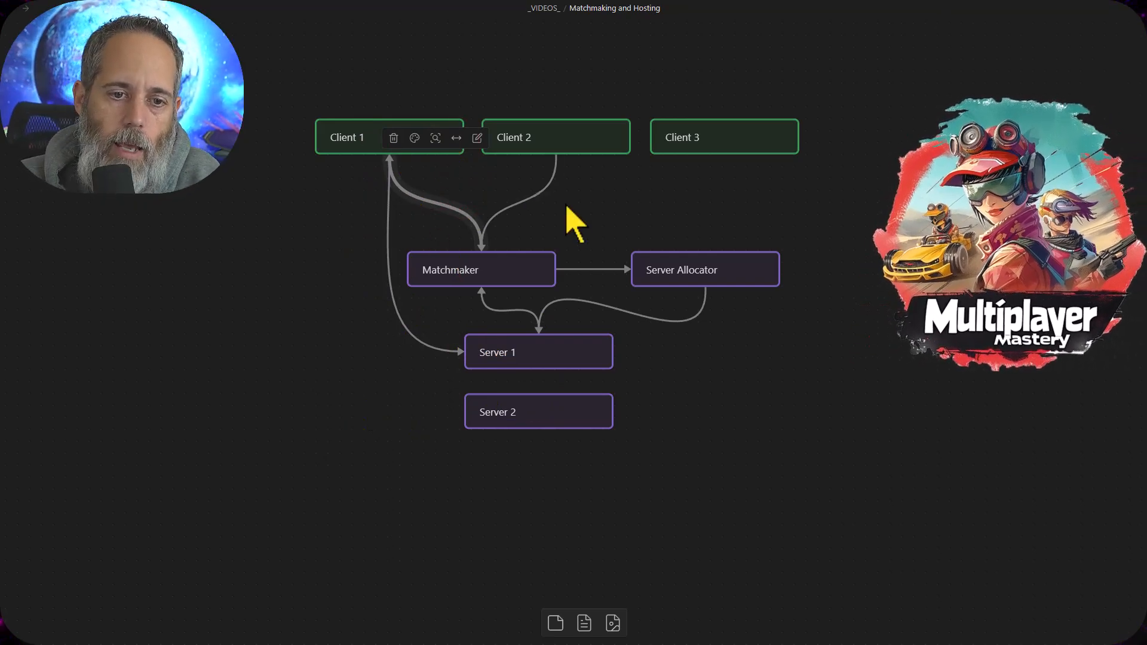
Draw one arrow from Client 2 to Server 1 and another from Client 3 to Matchmaker
{"action": "left_click_drag", "start_coordinate": [557, 148], "coordinate": [614, 353]}
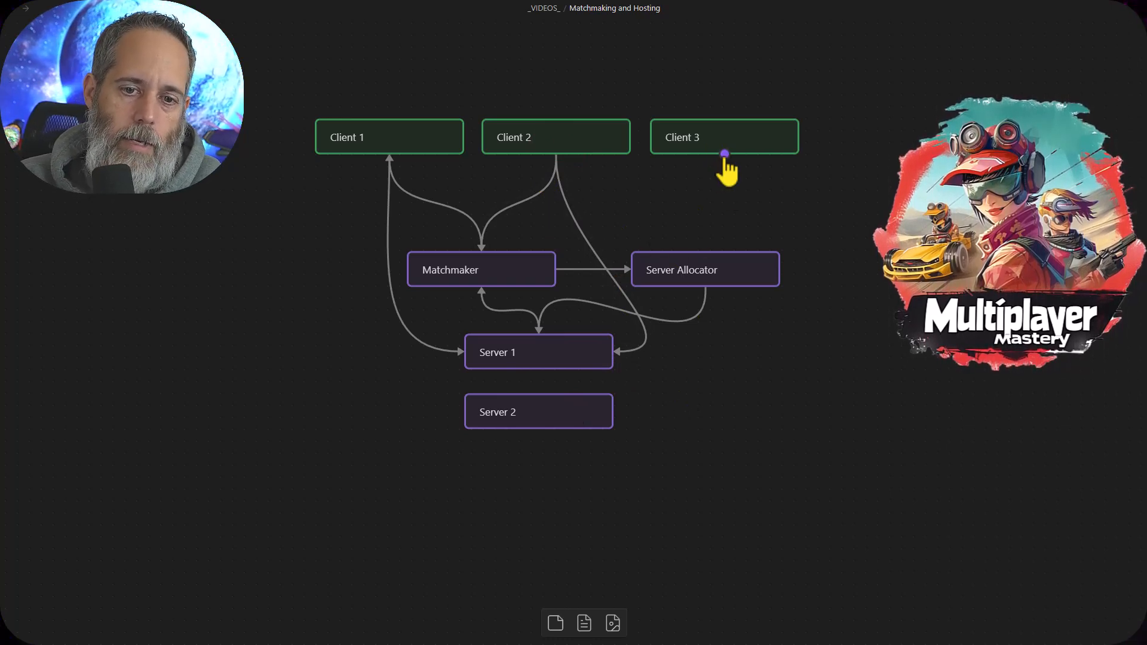
{"action": "left_click_drag", "start_coordinate": [722, 156], "coordinate": [480, 251]}
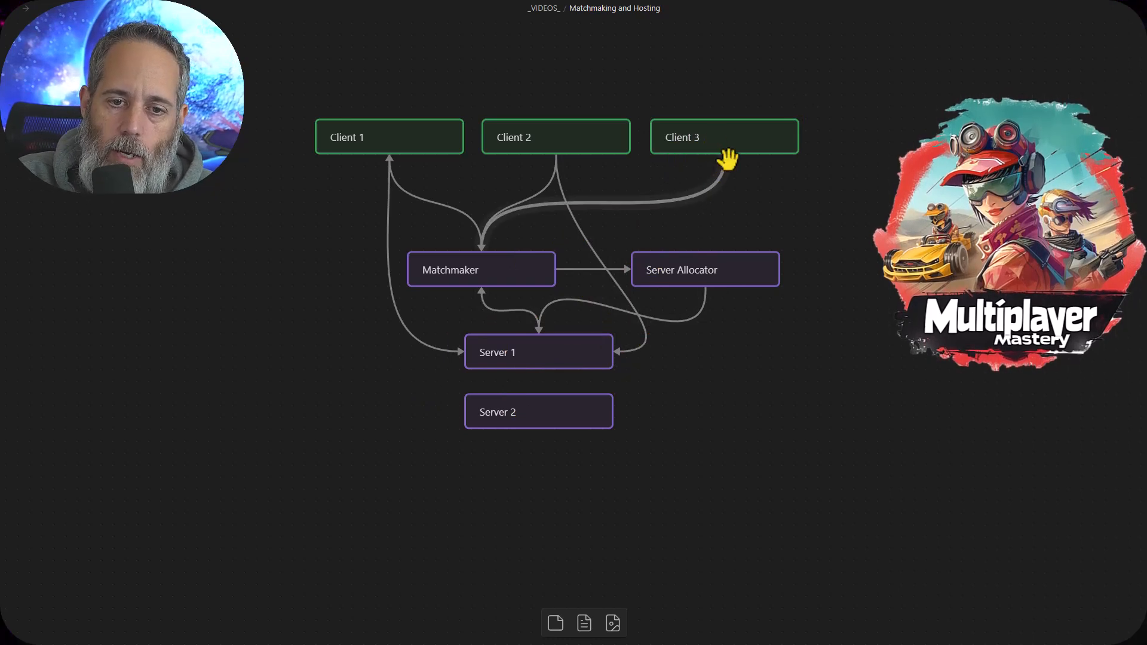
Draw an arrow from the Client 3 card to the Server 2 card in the diagram
{"action": "left_click_drag", "start_coordinate": [728, 157], "coordinate": [613, 420]}
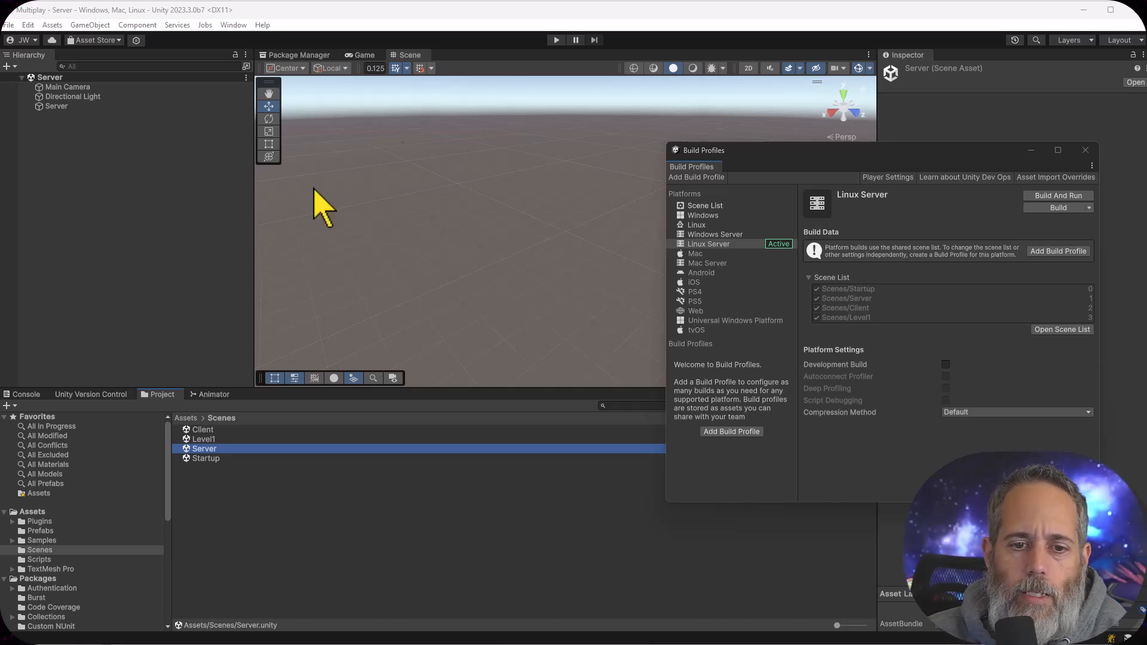
In the Unity editor, build the Linux Server platform into the Multiplay project's Build folder as mp.x86_64
{"action": "left_click", "coordinate": [750, 244]}
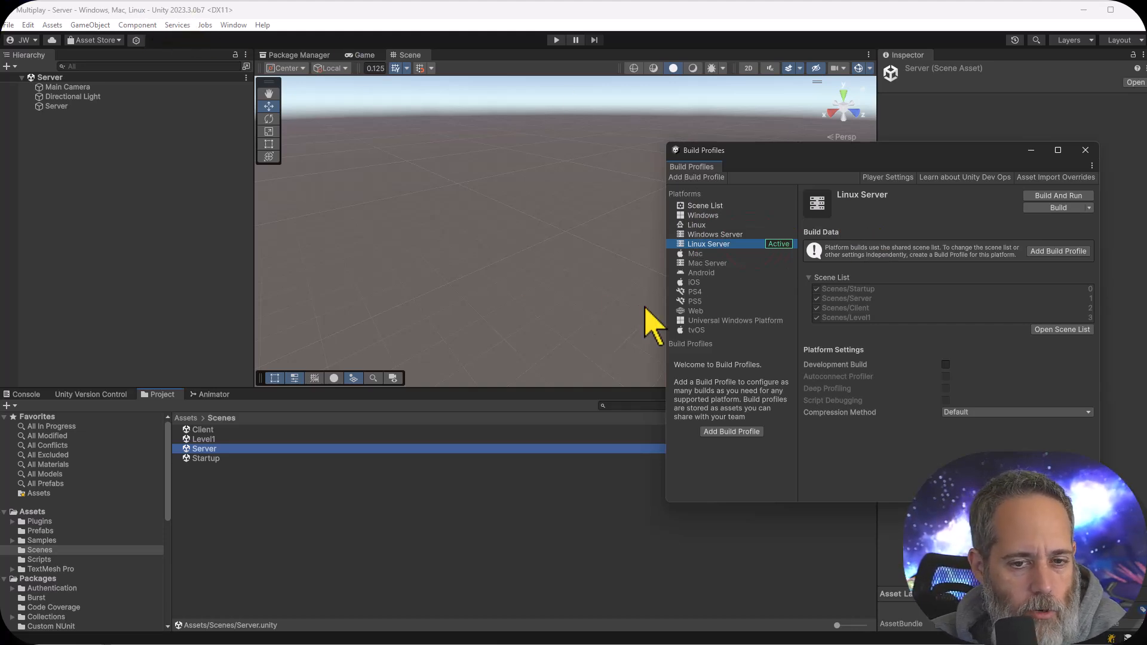
{"action": "left_click", "coordinate": [729, 256]}
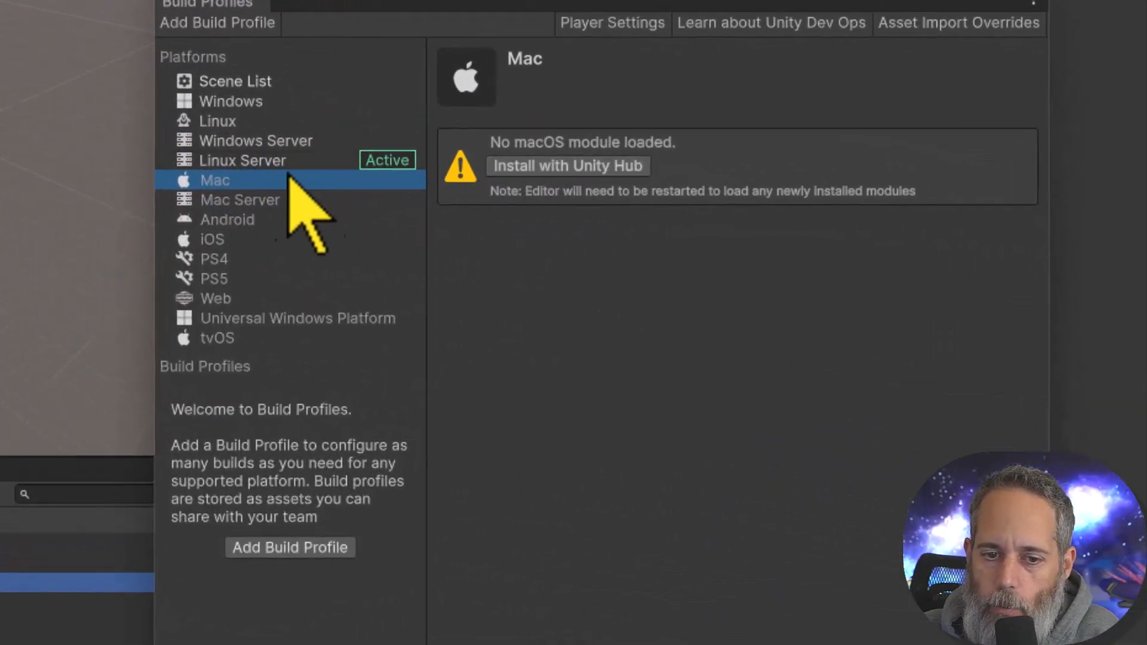
{"action": "left_click", "coordinate": [322, 161]}
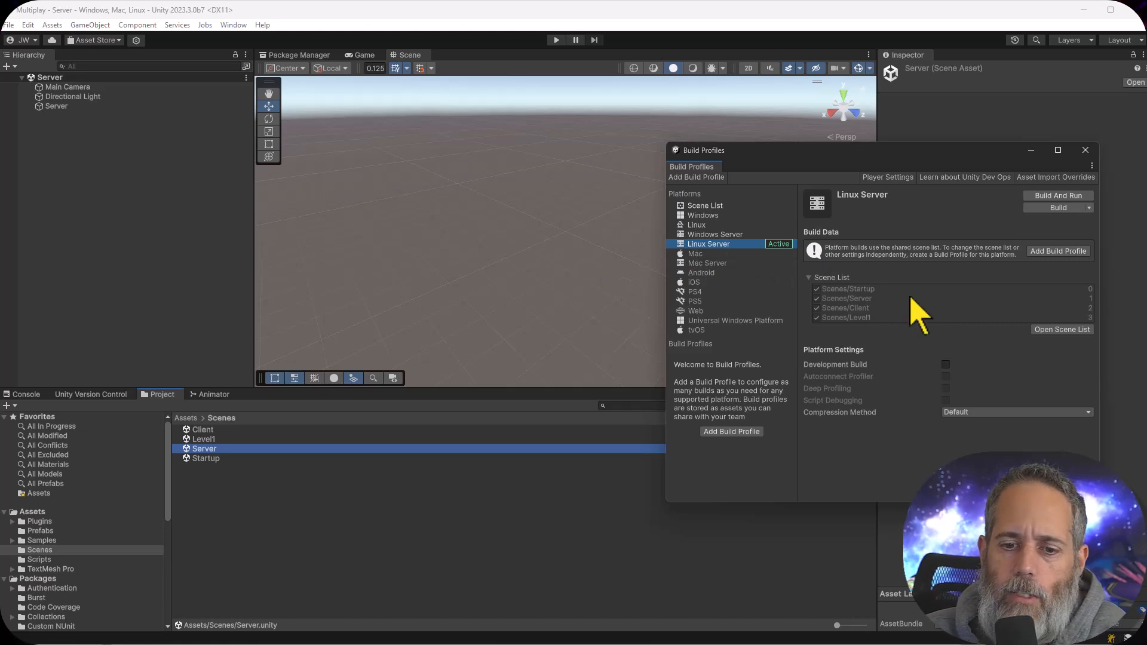
{"action": "left_click", "coordinate": [1061, 209]}
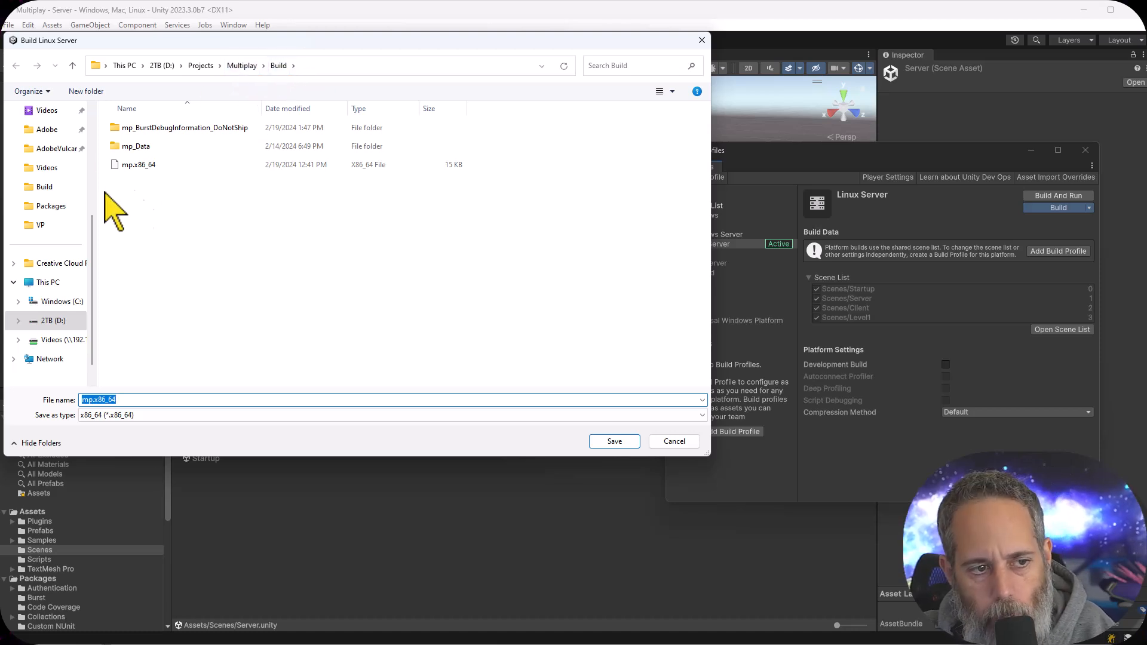
{"action": "left_click", "coordinate": [245, 66]}
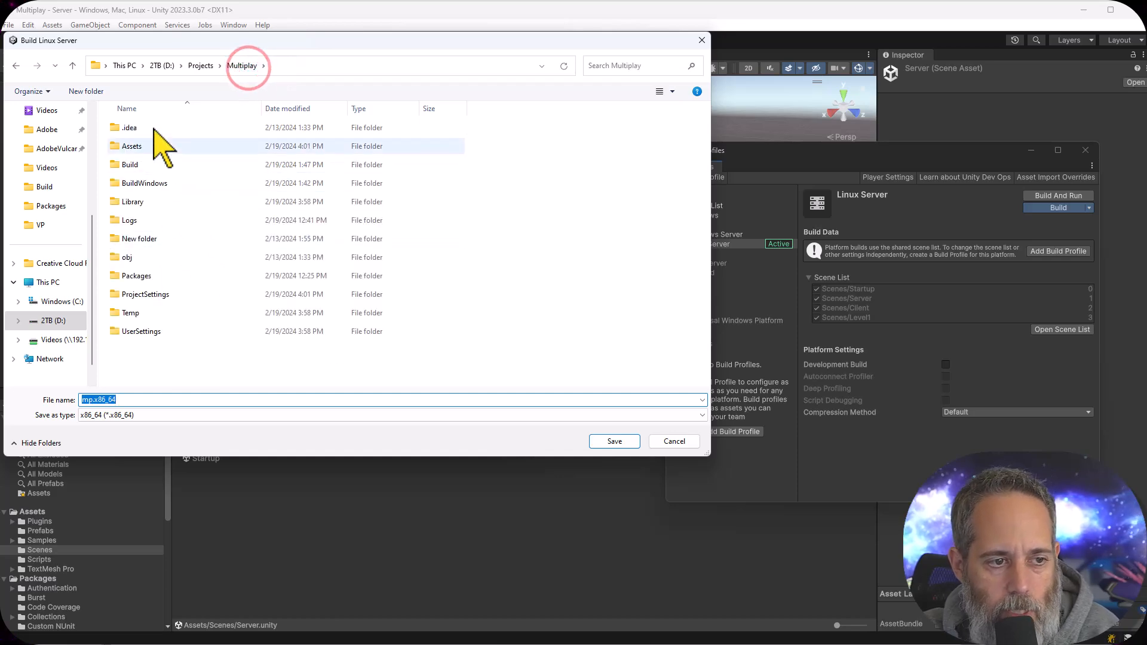
{"action": "double_click", "coordinate": [133, 164]}
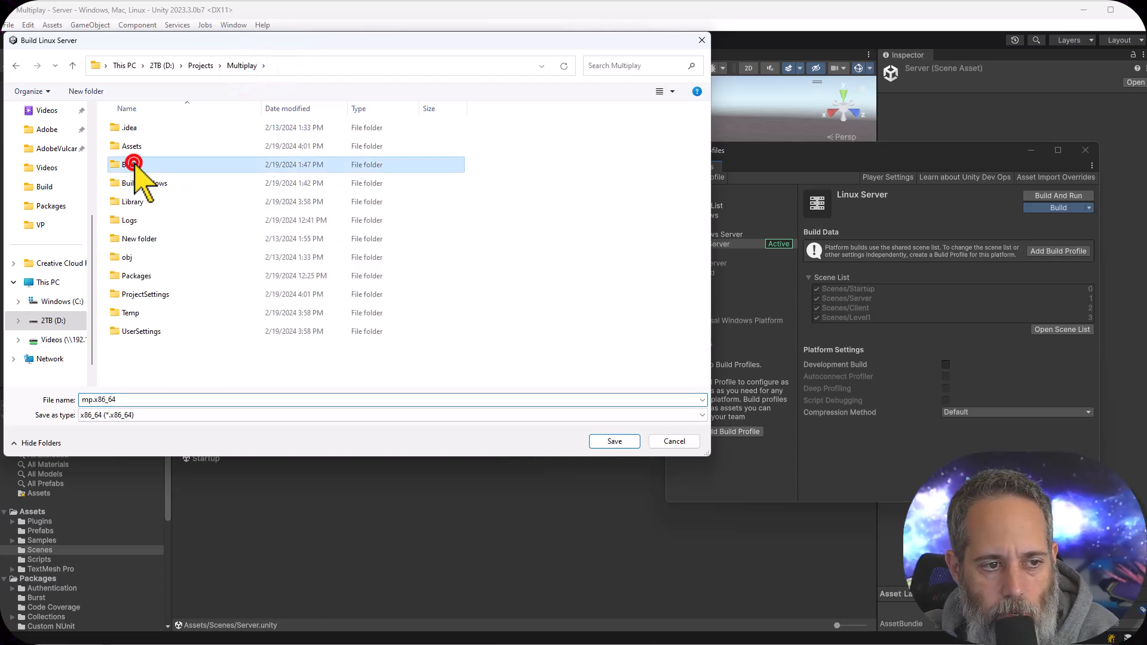
{"action": "left_click", "coordinate": [587, 443]}
{"action": "left_click", "coordinate": [546, 364]}
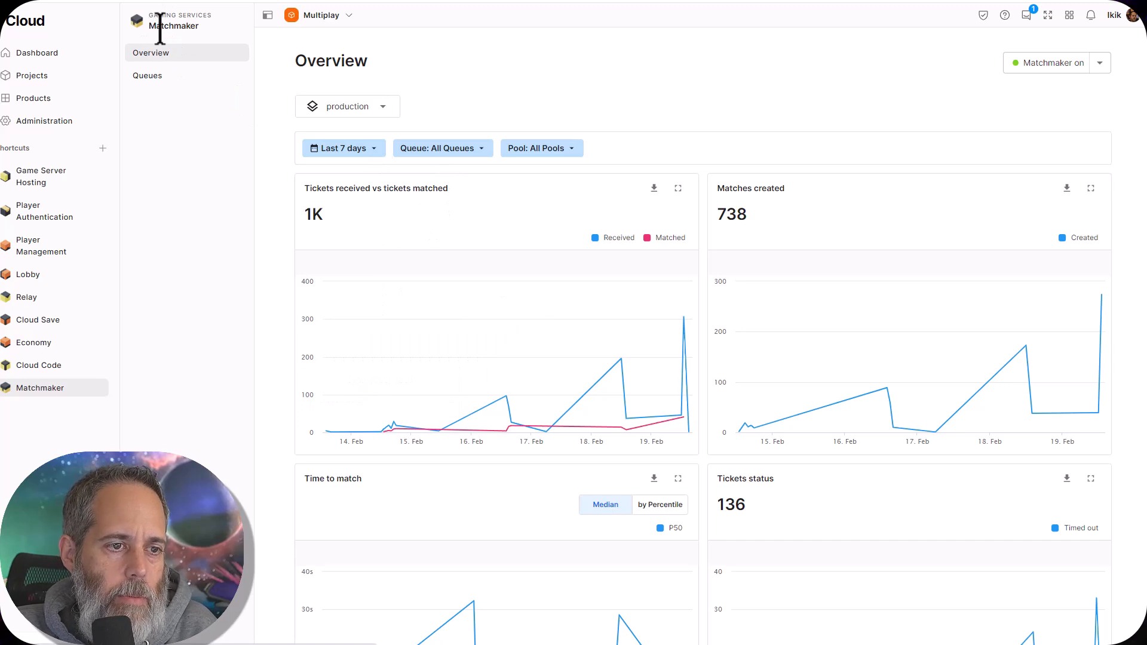
Switch to Unity Cloud and check the project list for the currently selected Multiplay project
{"action": "left_click", "coordinate": [316, 19]}
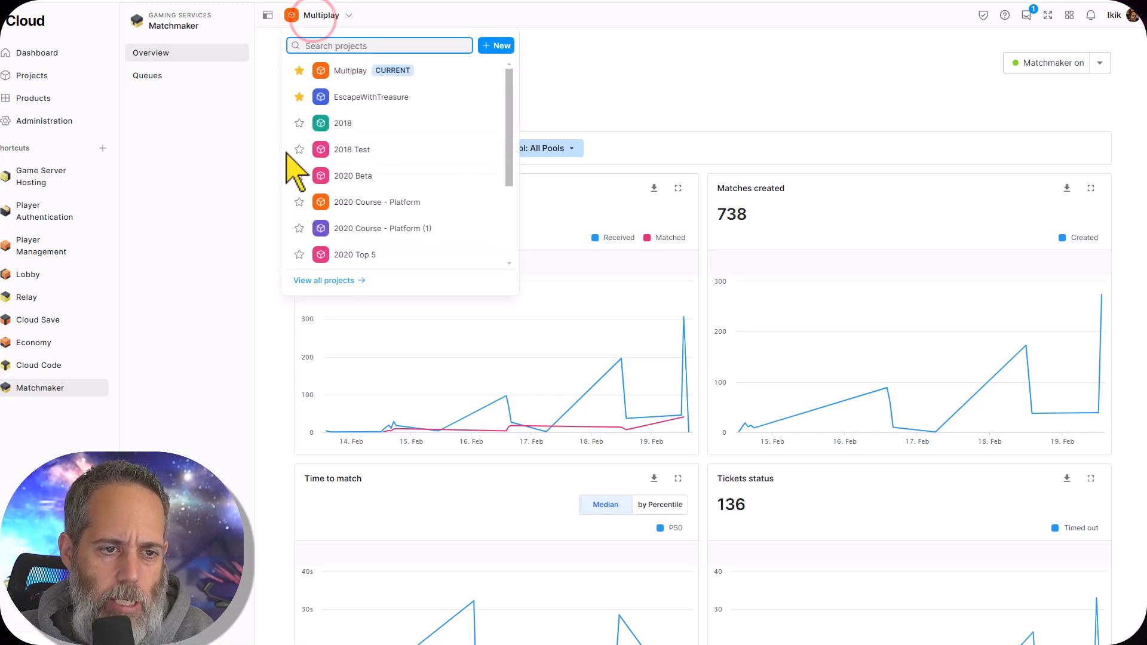
{"action": "left_click", "coordinate": [656, 77]}
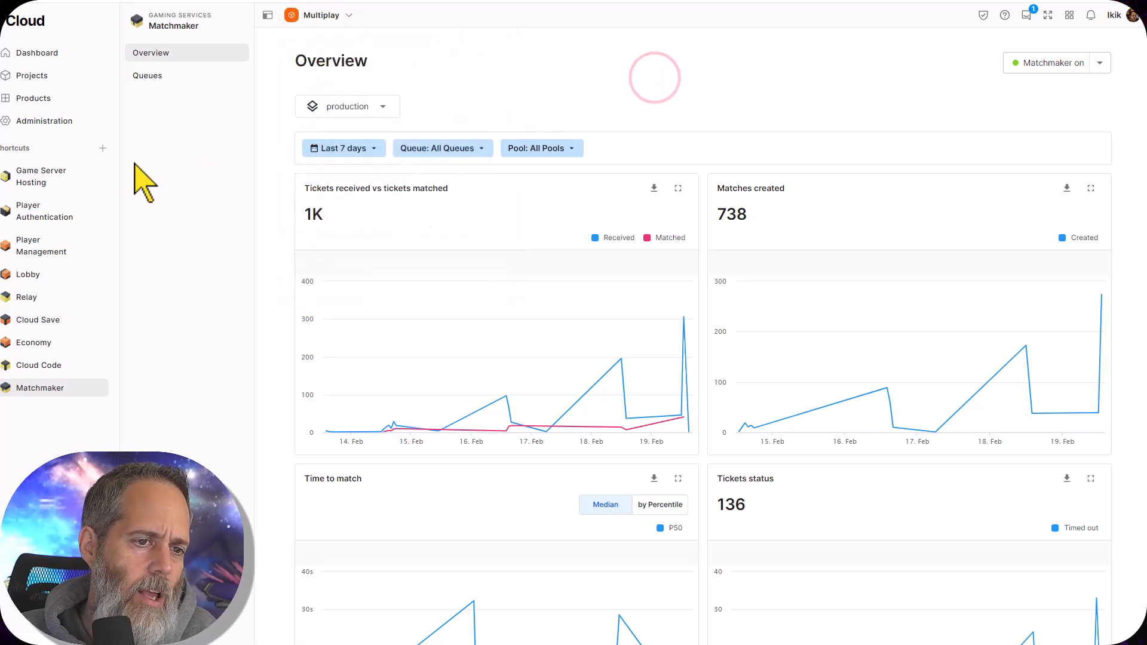
{"action": "left_click", "coordinate": [328, 14]}
{"action": "left_click", "coordinate": [565, 94]}
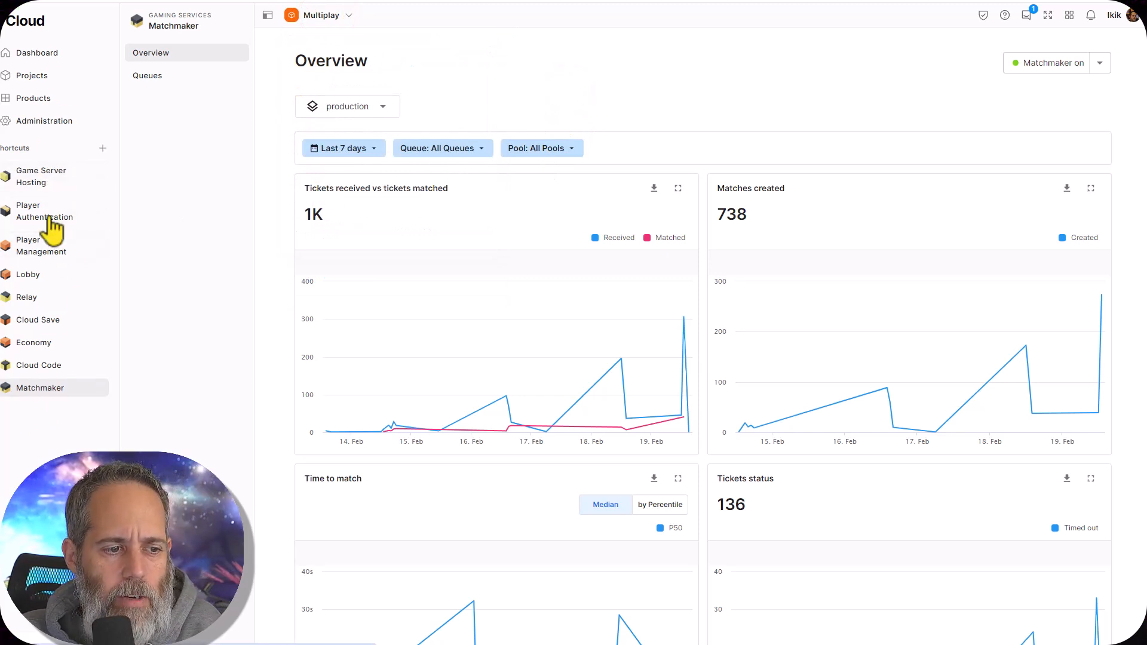
Visit the Unity Cloud dashboard and open the Game Server Hosting builds of the Multiplay project
{"action": "left_click", "coordinate": [35, 51]}
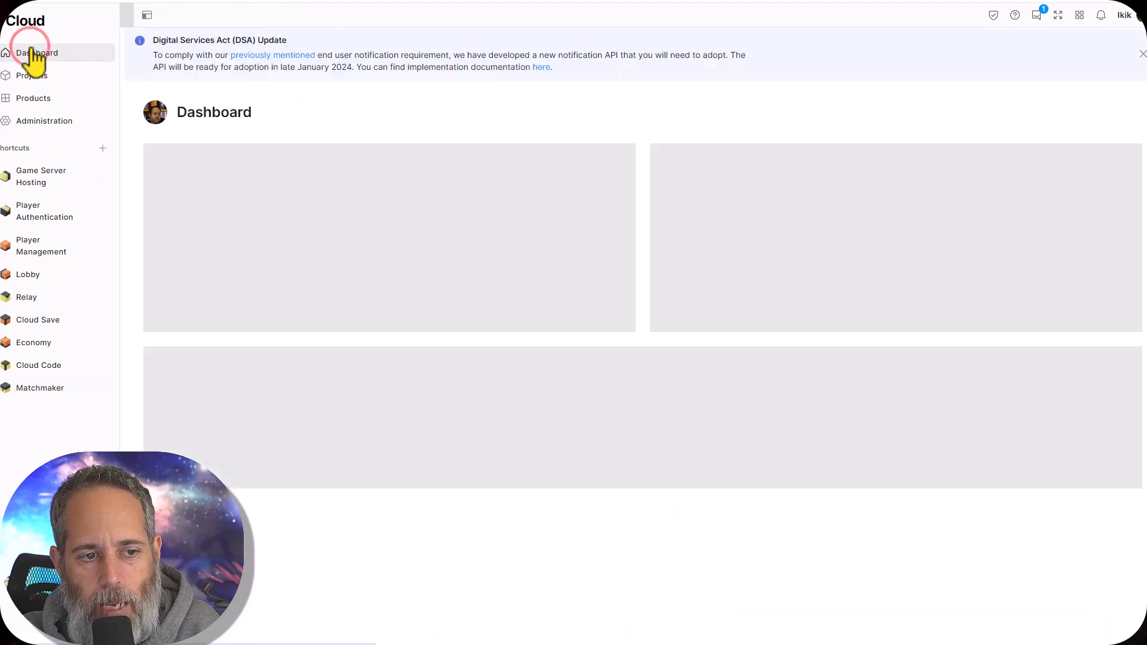
{"action": "scroll", "coordinate": [293, 251], "scroll_direction": "down", "scroll_amount": 2}
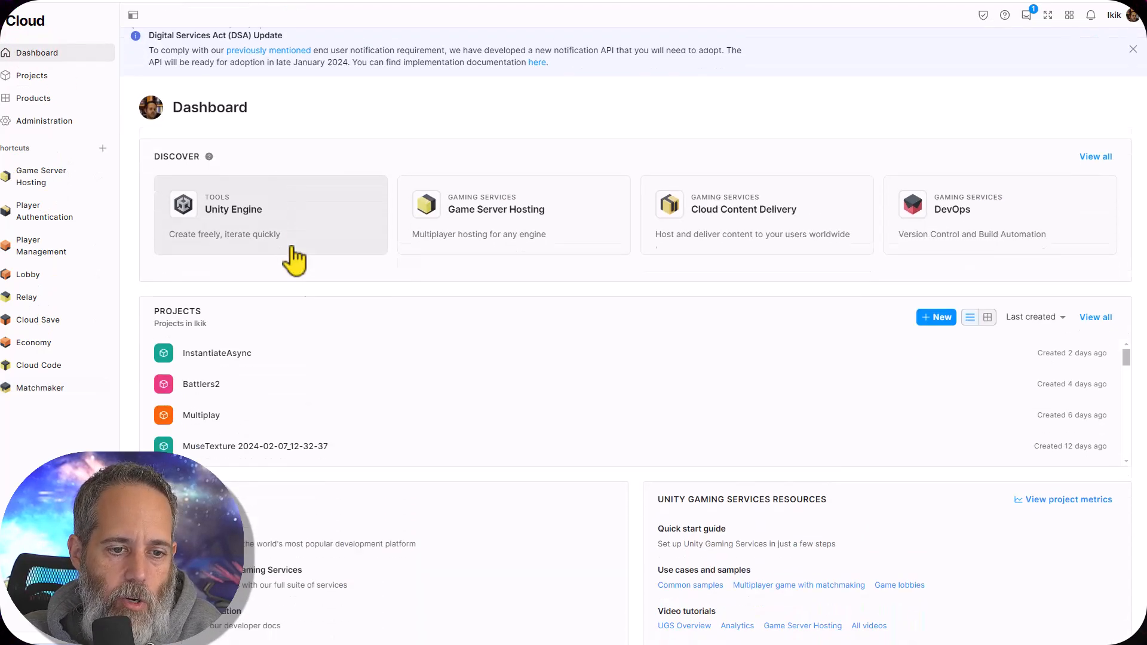
{"action": "left_click", "coordinate": [49, 185]}
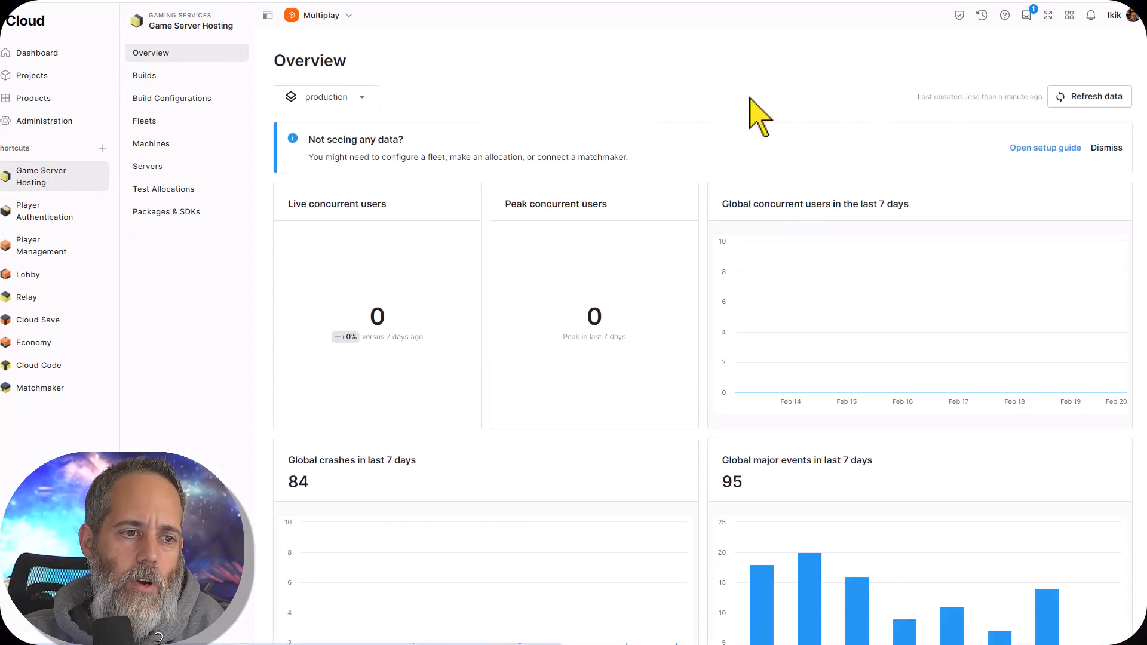
{"action": "left_click", "coordinate": [156, 77]}
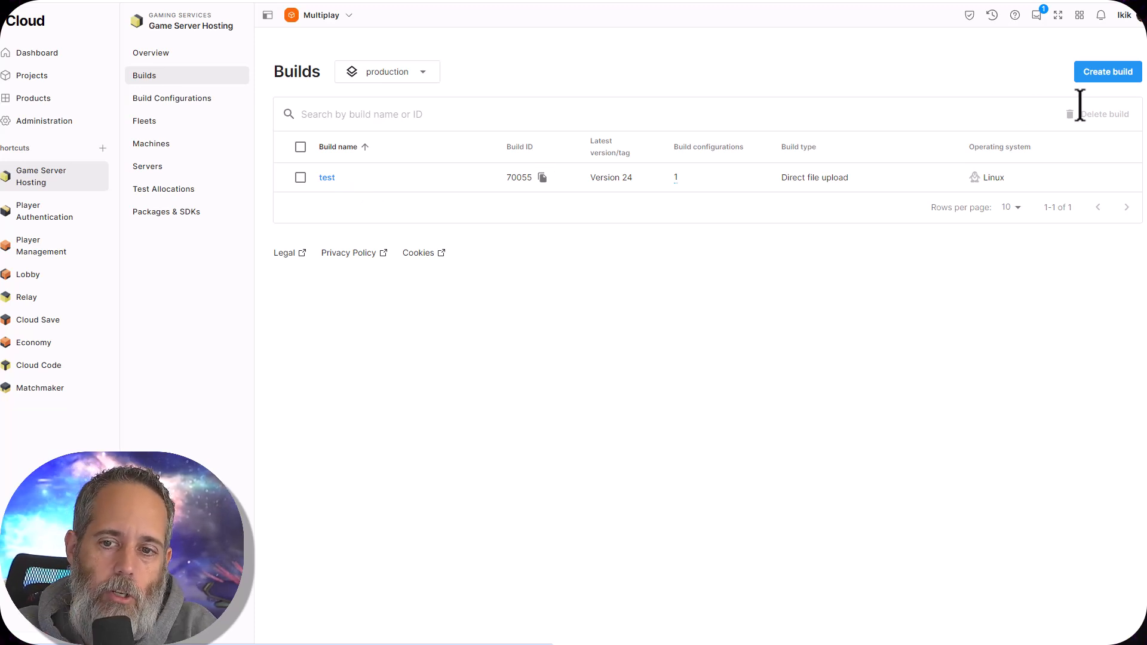
Start a new Linux build named test2 with direct file upload as the upload method
{"action": "left_click", "coordinate": [1098, 74]}
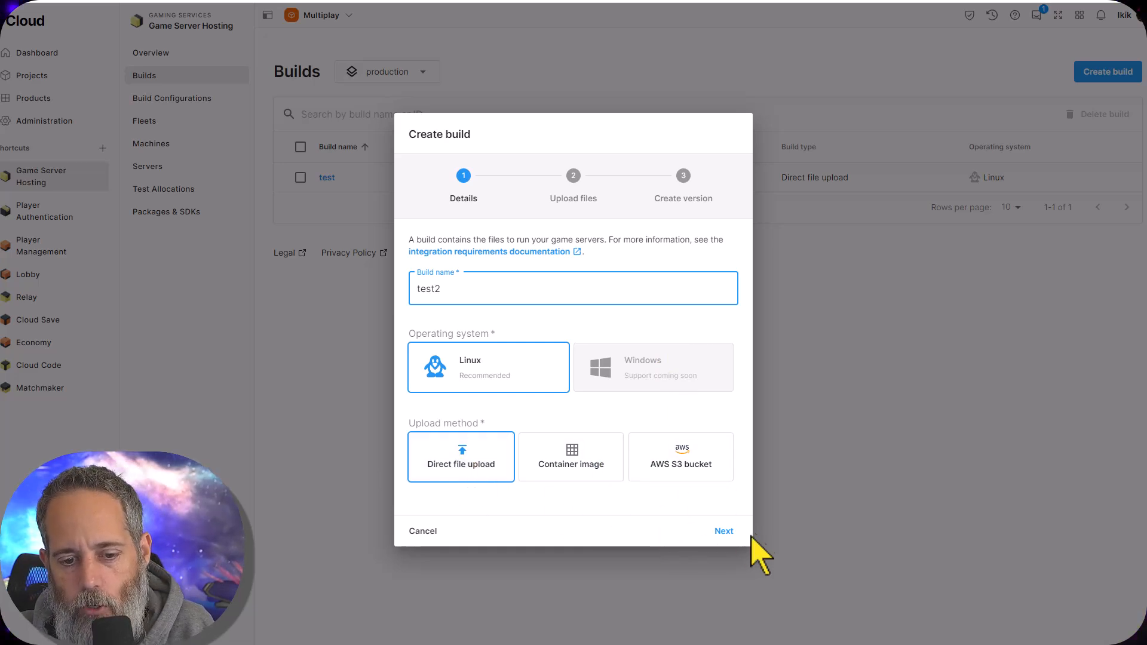
{"action": "left_click", "coordinate": [724, 531]}
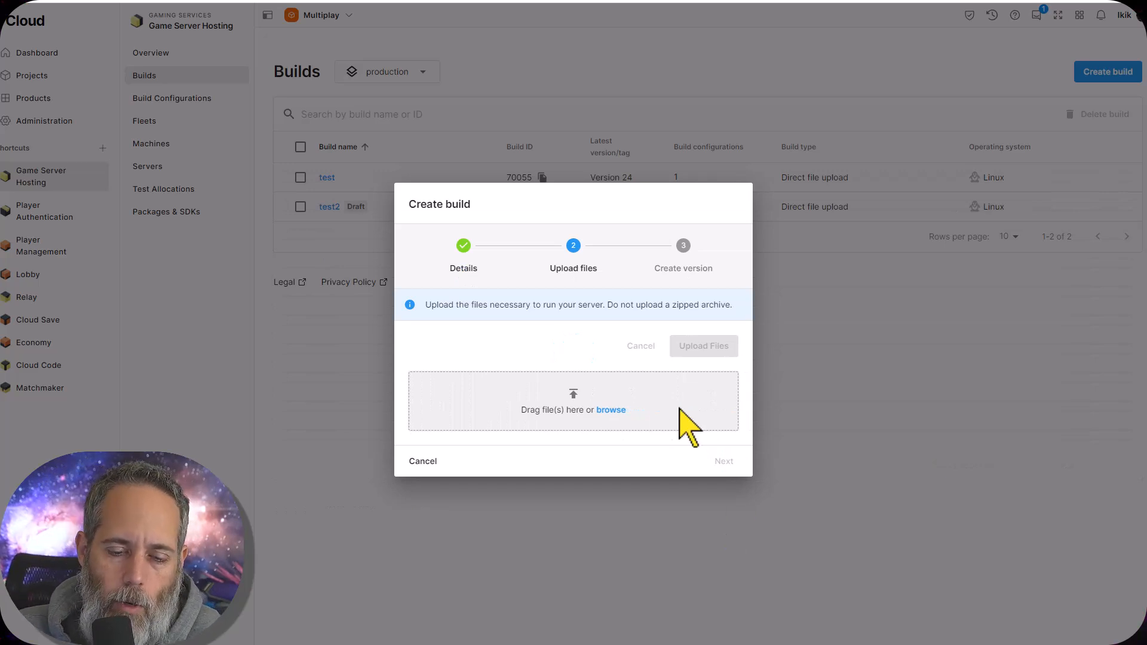
Upload the whole Multiplay Build folder to the test2 build and finish creating Version 1
{"action": "left_click", "coordinate": [606, 409]}
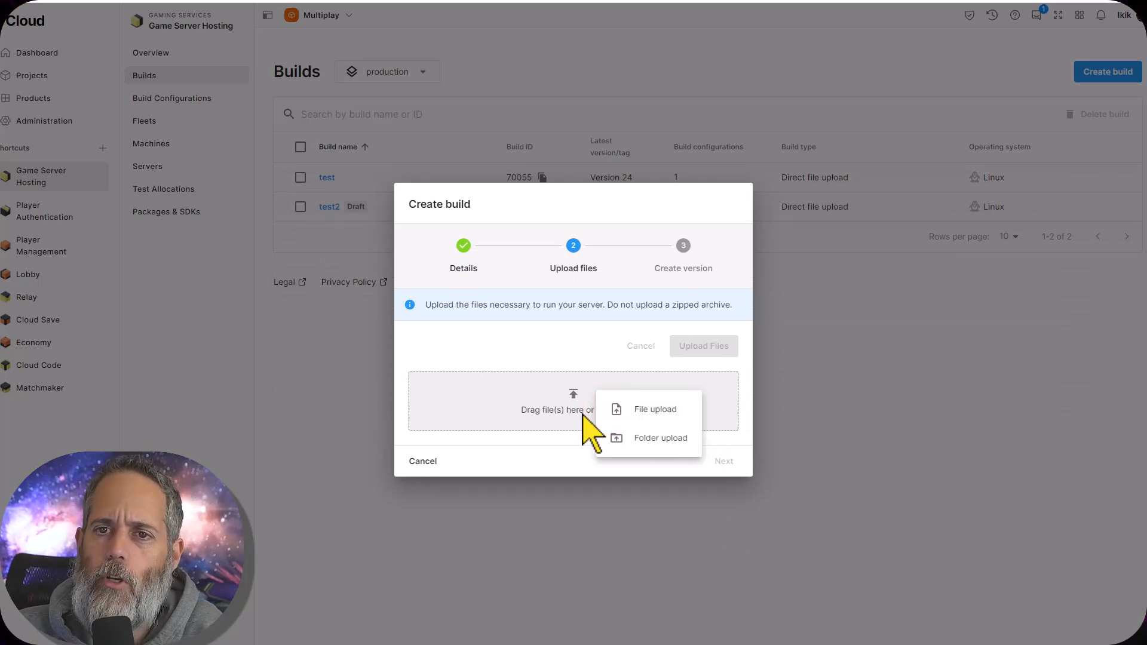
{"action": "left_click", "coordinate": [647, 447]}
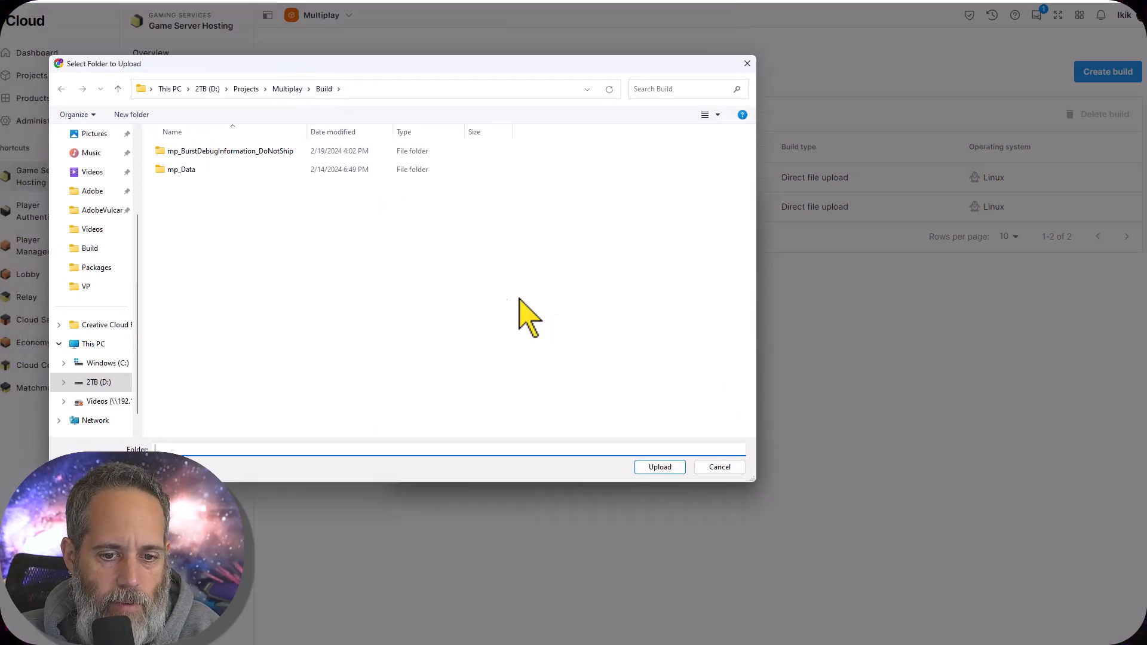
{"action": "left_click", "coordinate": [656, 467]}
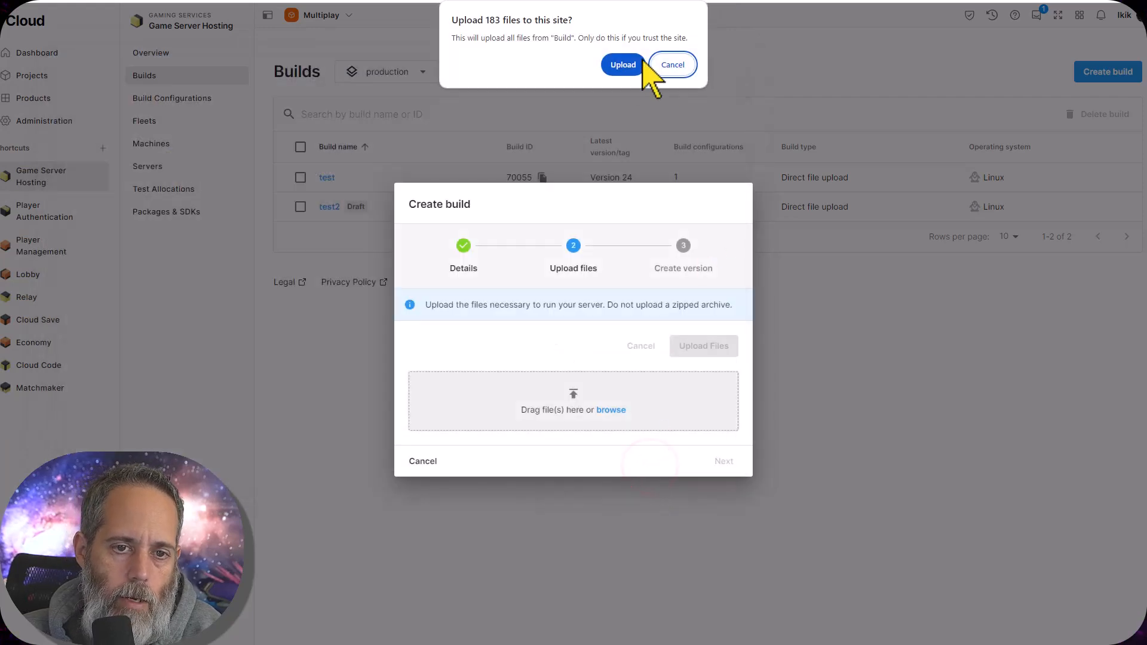
{"action": "left_click", "coordinate": [623, 65]}
{"action": "left_click", "coordinate": [676, 197]}
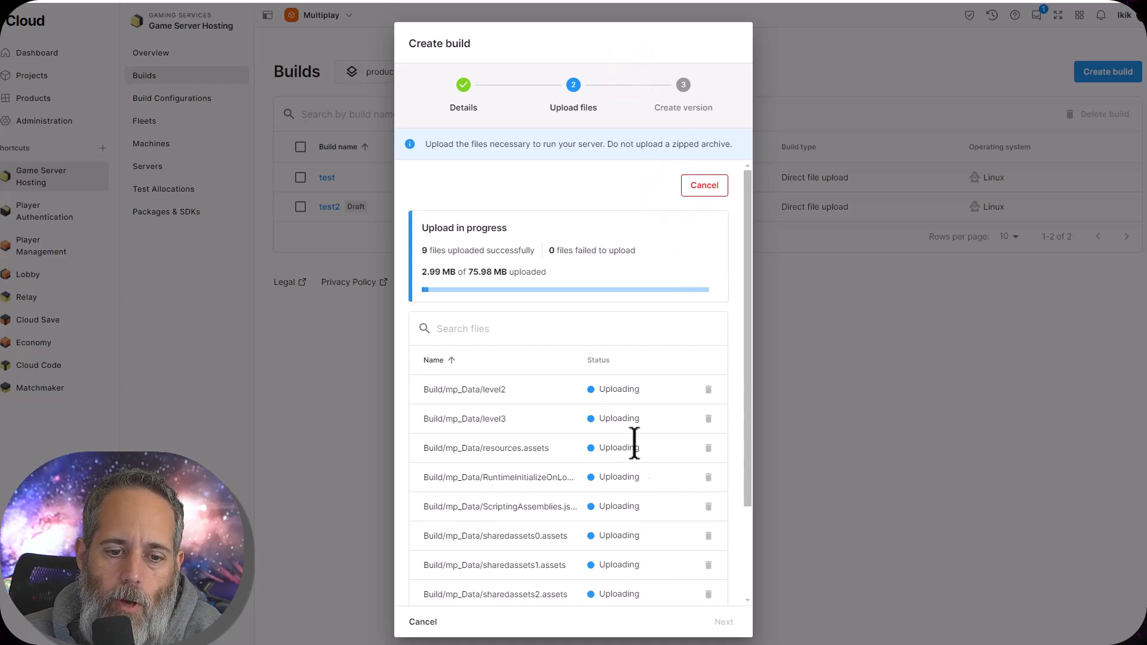
{"action": "scroll", "coordinate": [639, 497], "scroll_direction": "down", "scroll_amount": 3}
{"action": "scroll", "coordinate": [639, 498], "scroll_direction": "up", "scroll_amount": 3}
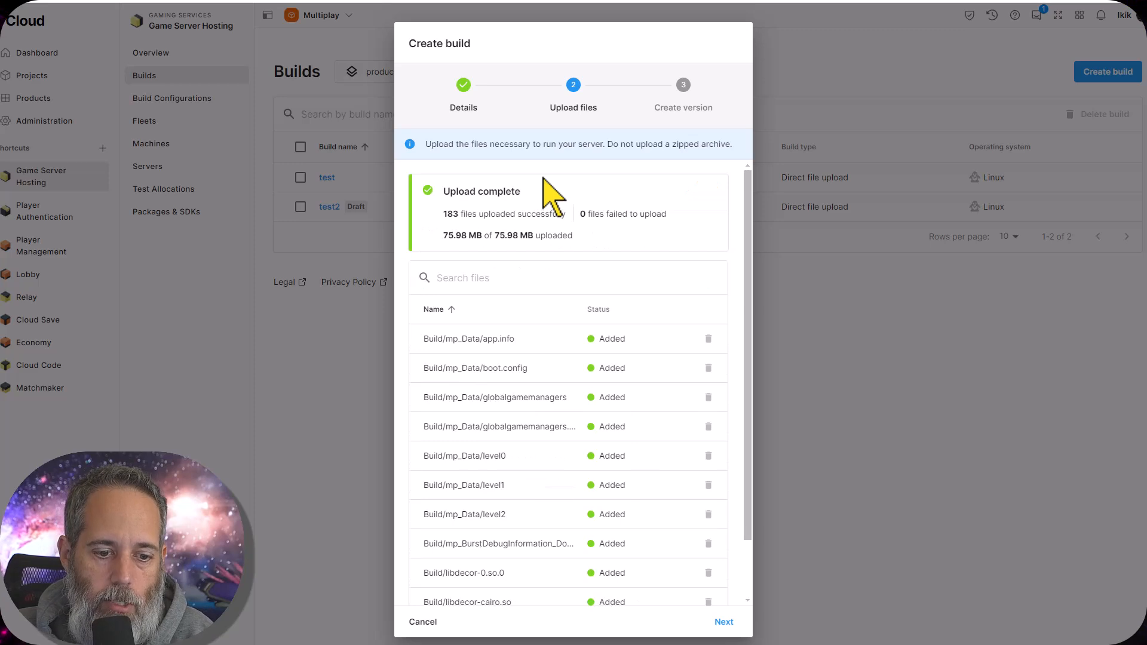
{"action": "left_click", "coordinate": [718, 623]}
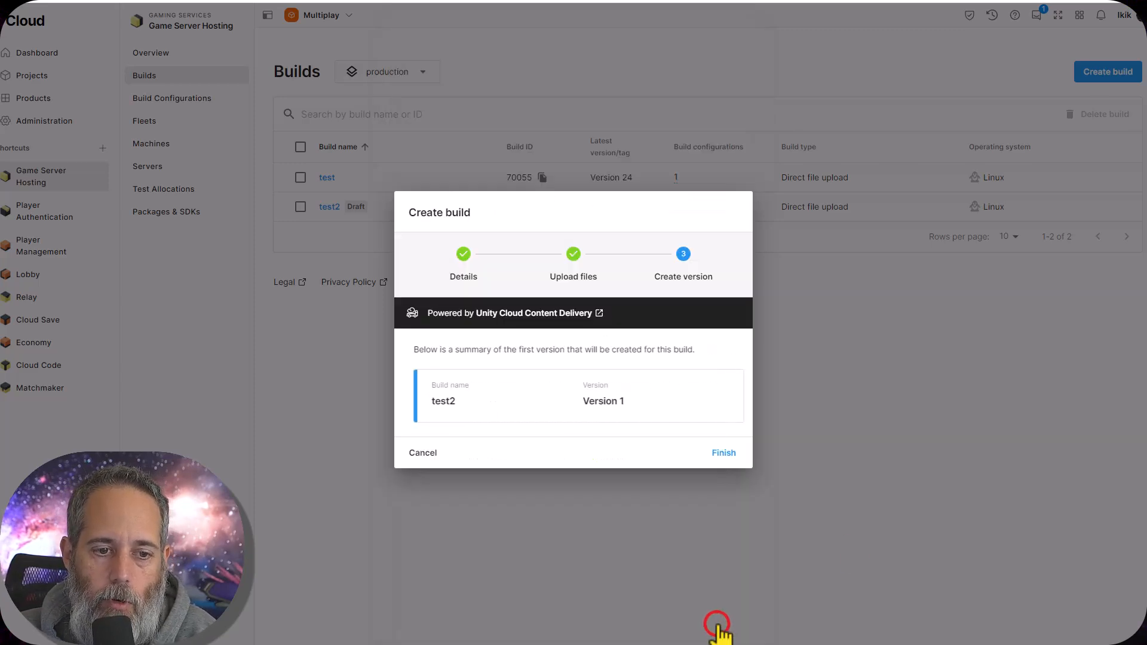
{"action": "left_click", "coordinate": [717, 457]}
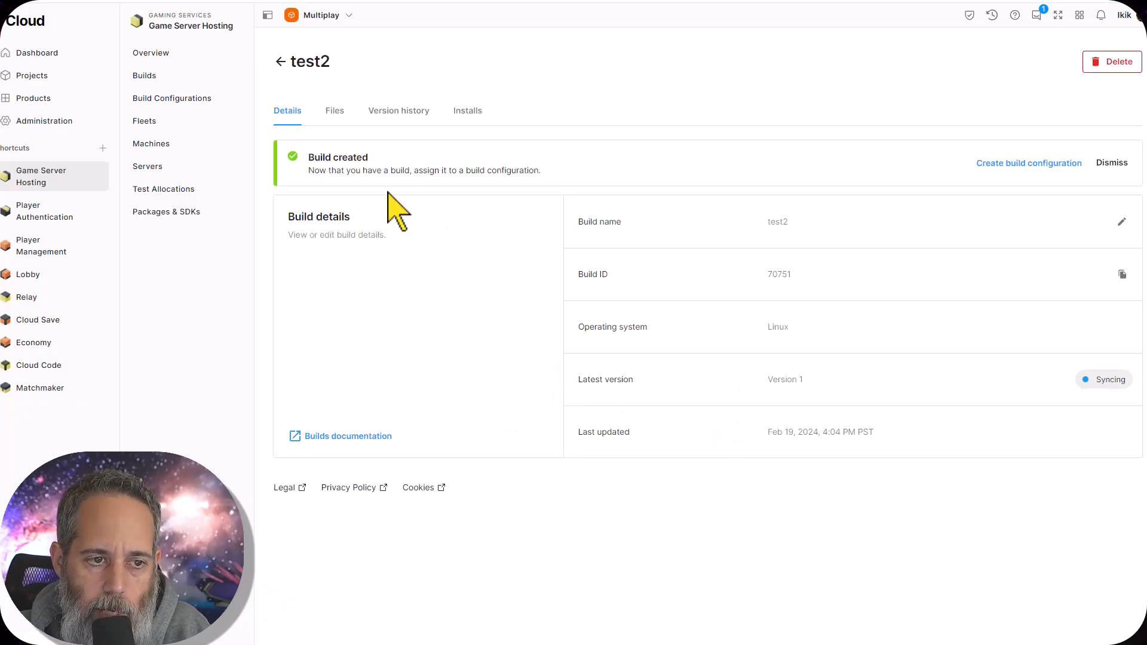
Delete the test2 build from the builds list
{"action": "left_click", "coordinate": [161, 76]}
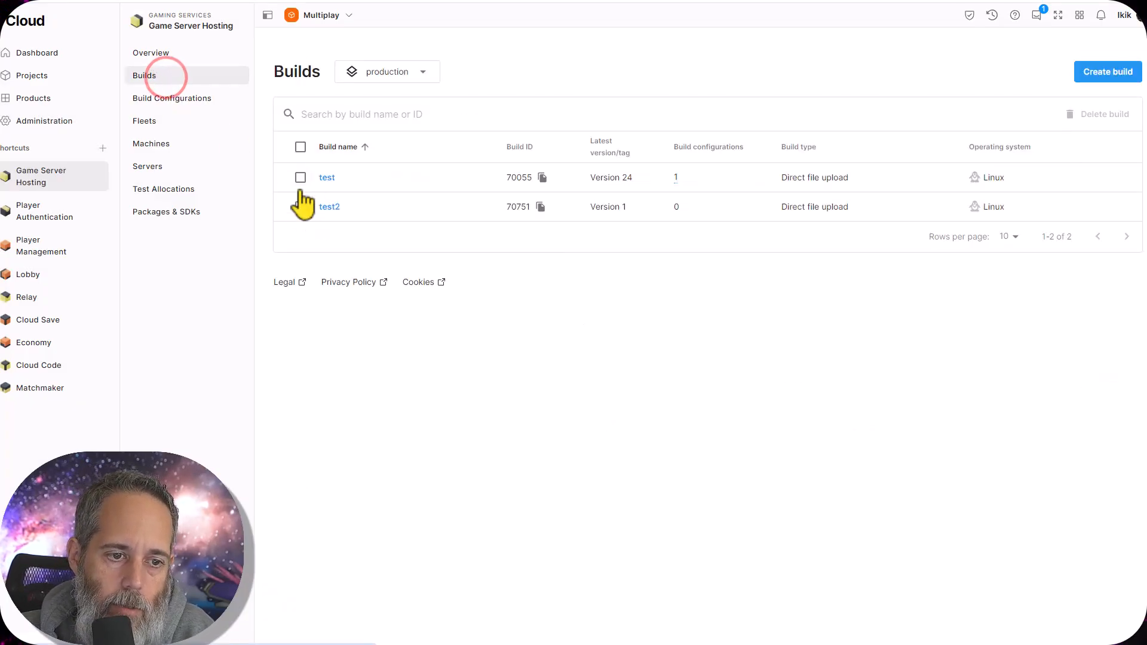
{"action": "left_click", "coordinate": [300, 207]}
{"action": "left_click", "coordinate": [1113, 115]}
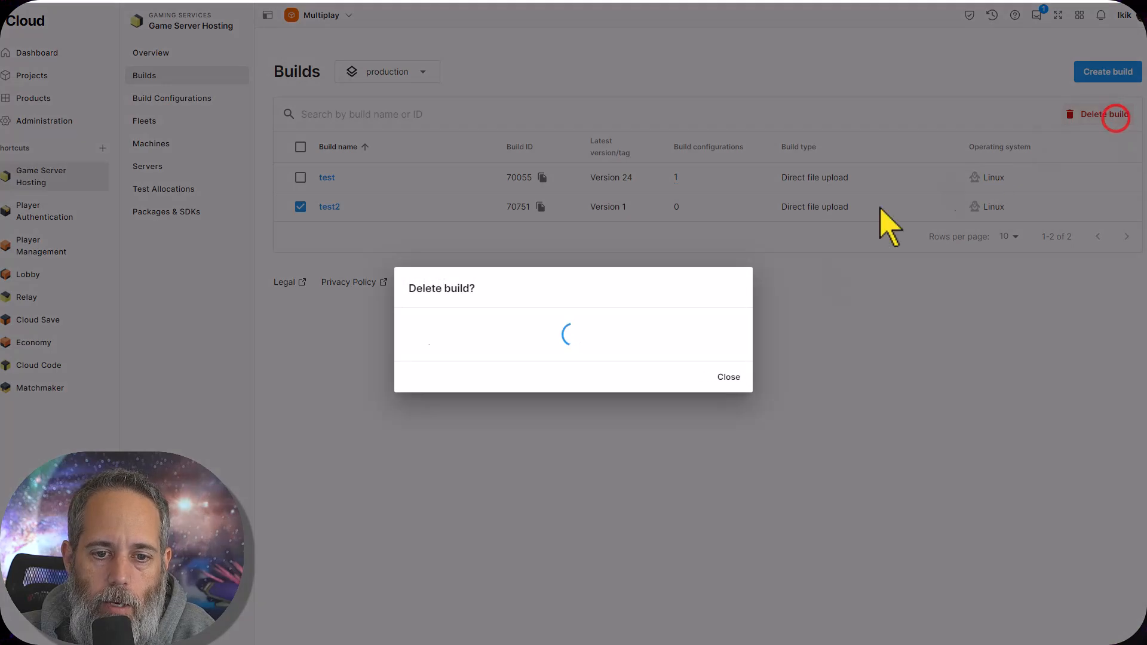
{"action": "left_click", "coordinate": [720, 377]}
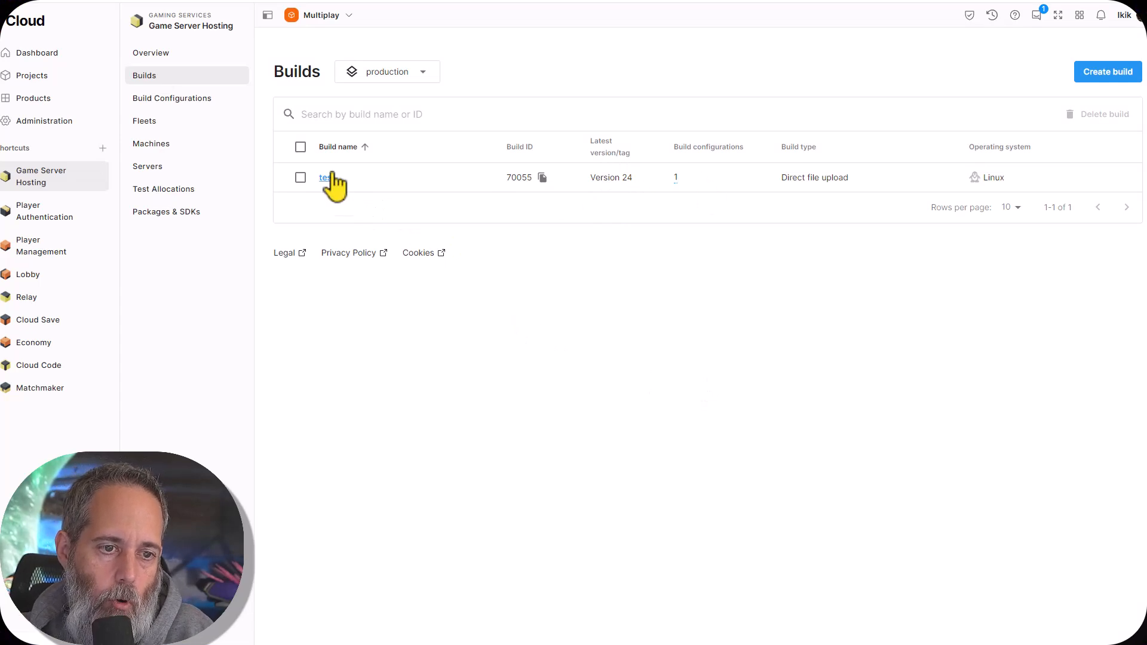
Start a file update for the test build that updates existing changed files and adds new ones
{"action": "left_click", "coordinate": [326, 178]}
{"action": "left_click", "coordinate": [335, 110]}
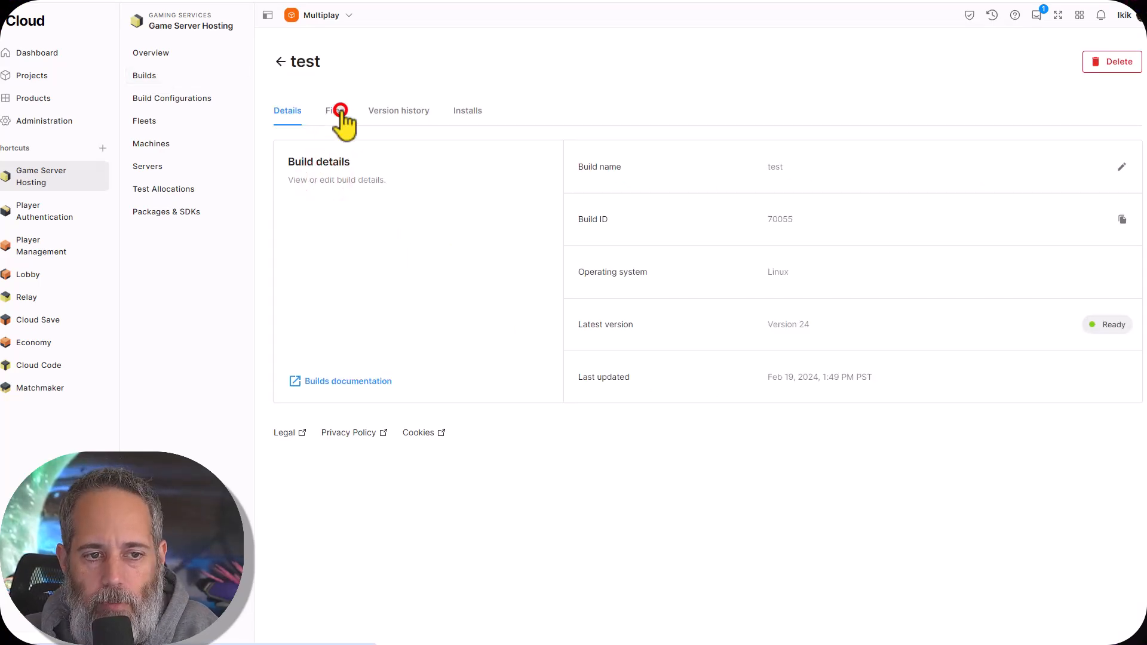
{"action": "left_click", "coordinate": [1103, 167]}
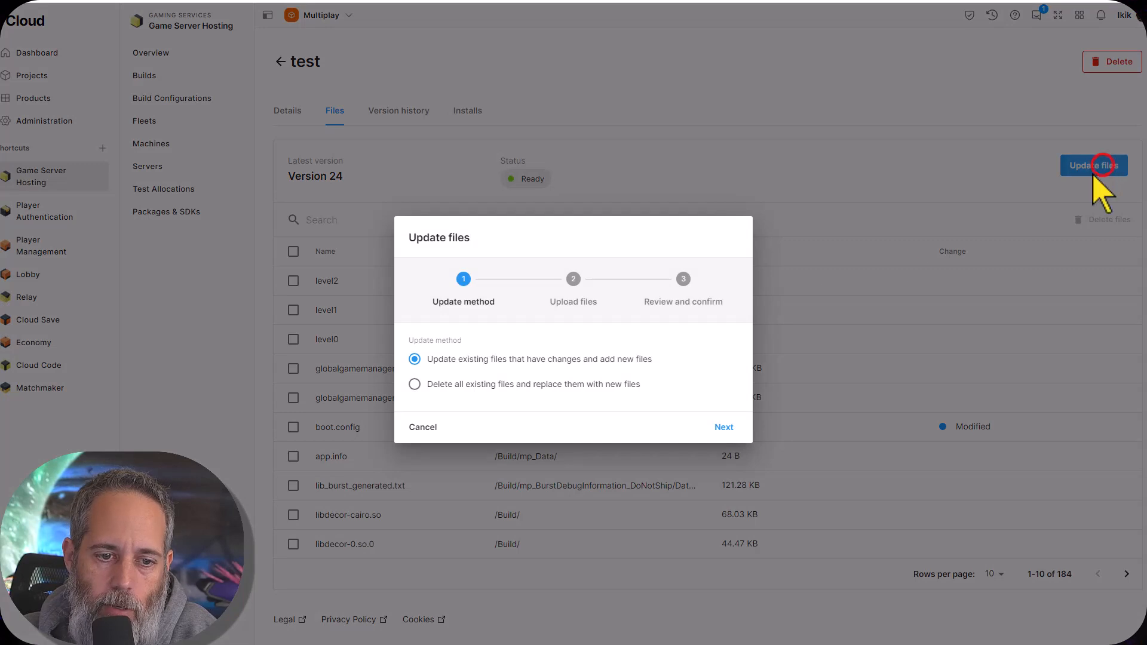
{"action": "left_click", "coordinate": [729, 425]}
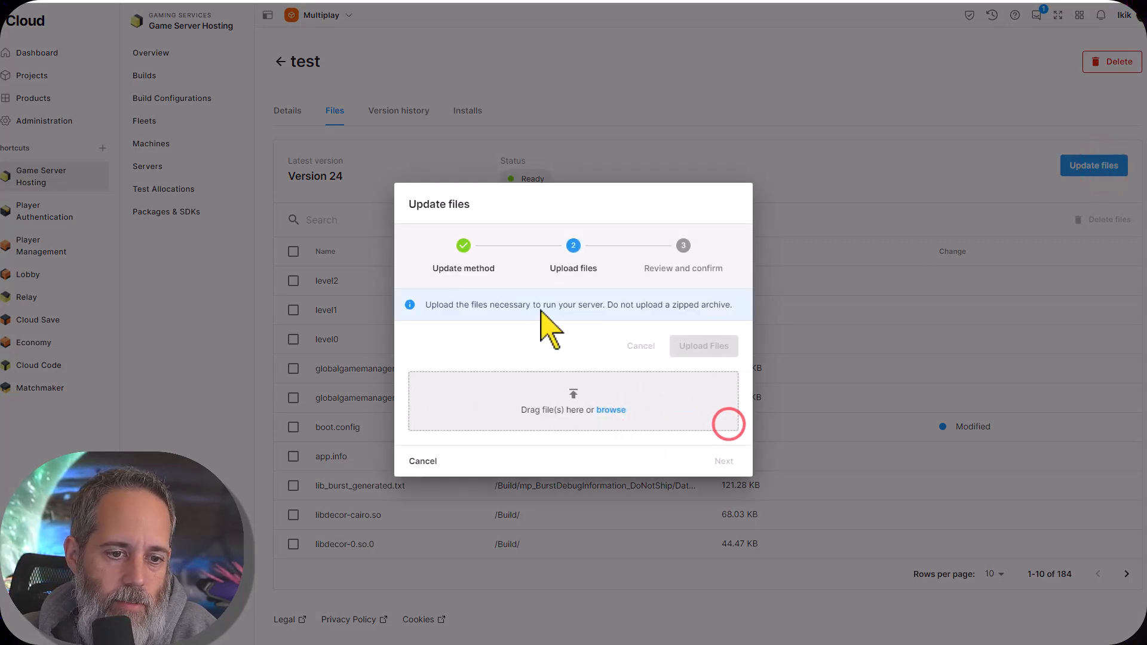
Upload the whole Multiplay Build folder as the updated files for the test build
{"action": "left_click", "coordinate": [610, 409]}
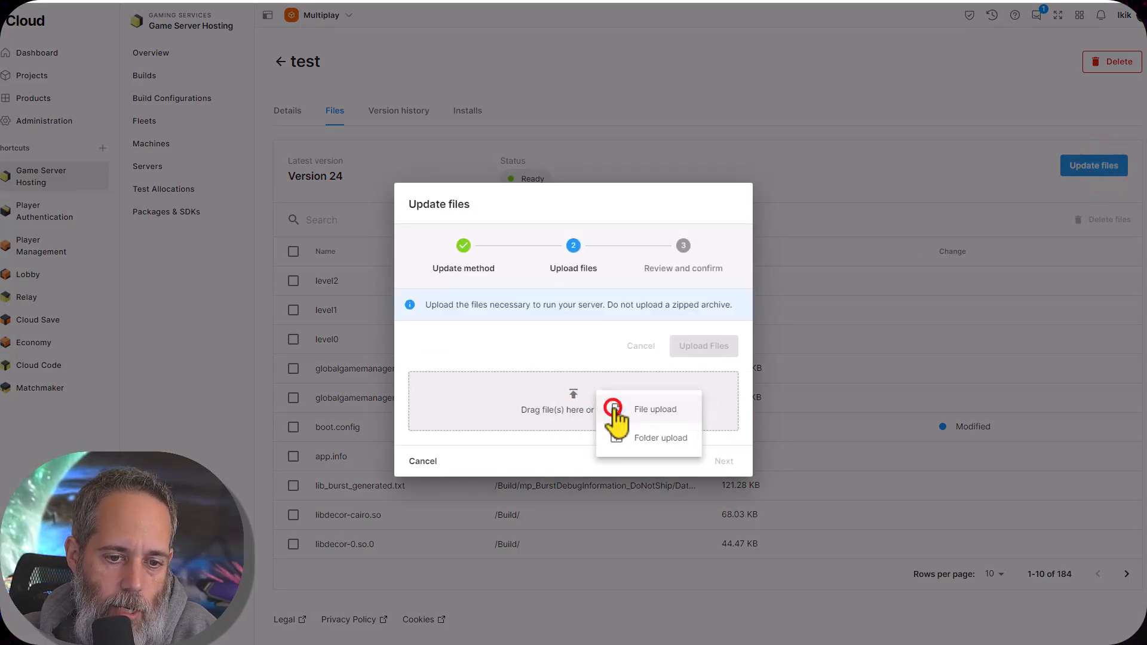
{"action": "left_click", "coordinate": [621, 438]}
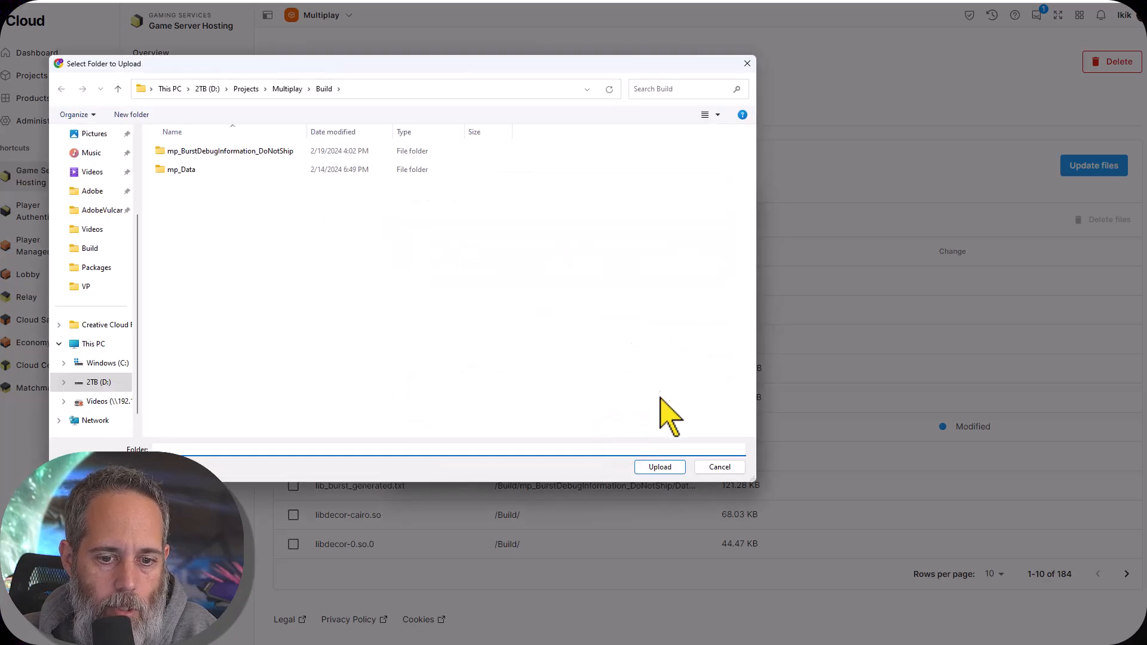
{"action": "left_click", "coordinate": [659, 466]}
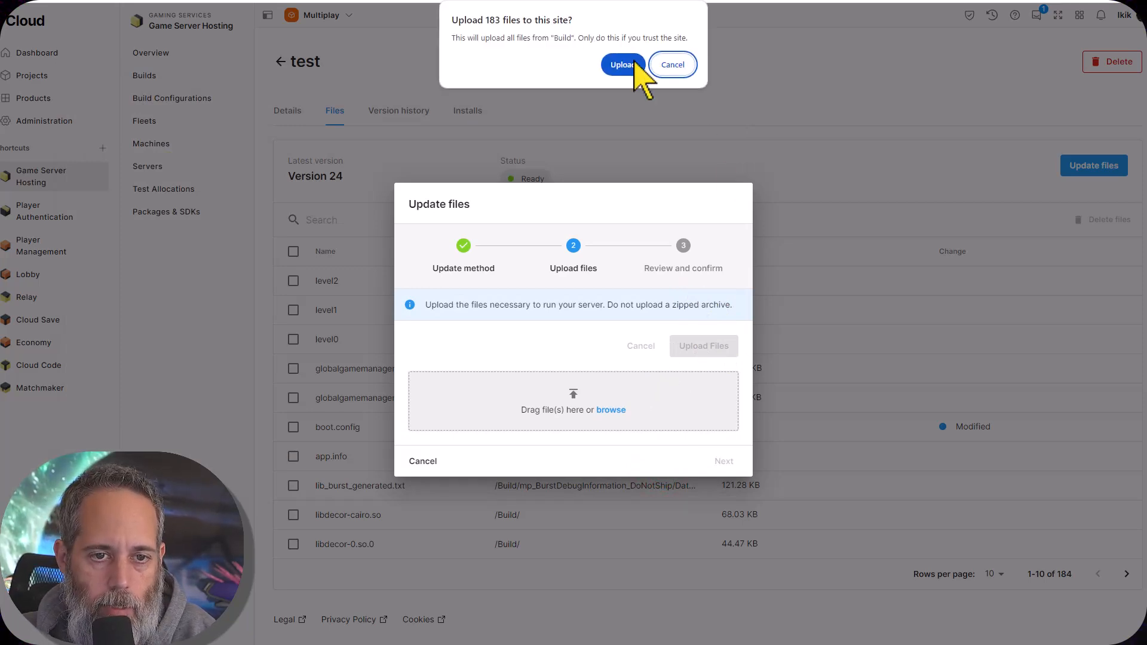
{"action": "left_click", "coordinate": [629, 57]}
{"action": "left_click", "coordinate": [663, 189]}
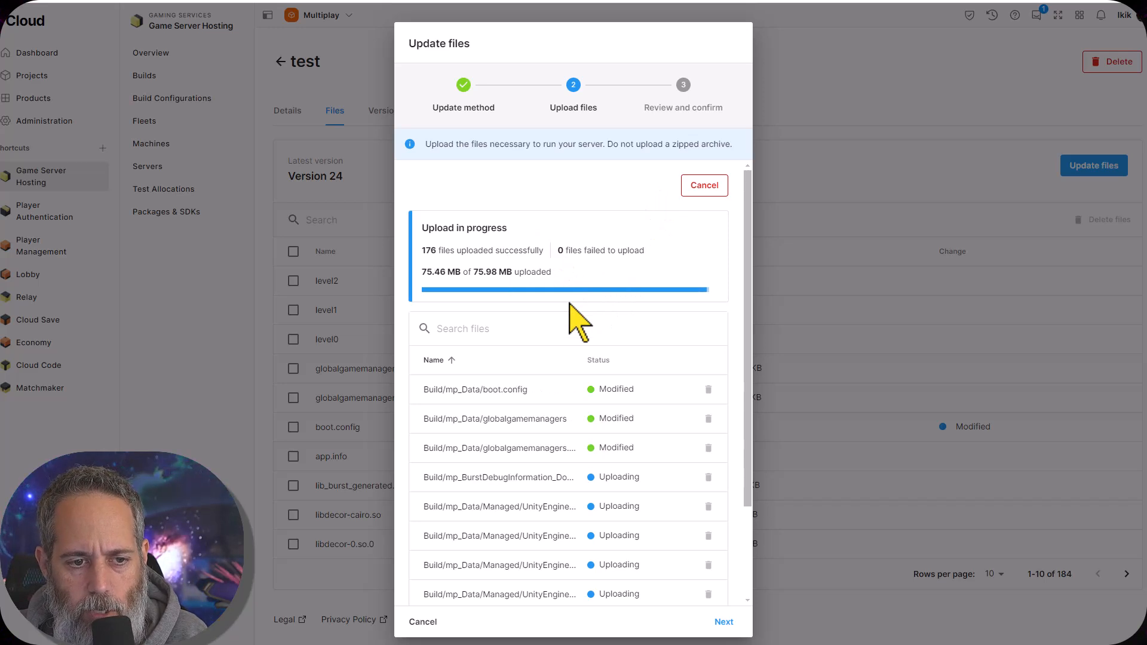
Choose Forced as the rollout mode and finish updating the test build to Version 25
{"action": "left_click", "coordinate": [721, 621]}
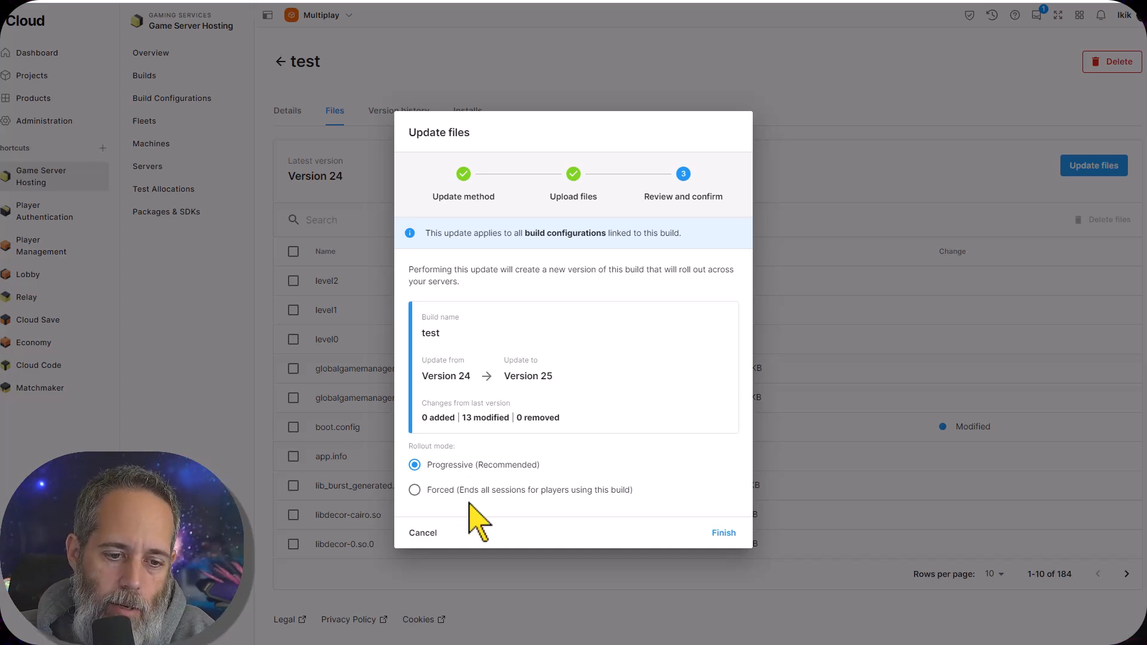
{"action": "left_click", "coordinate": [466, 491]}
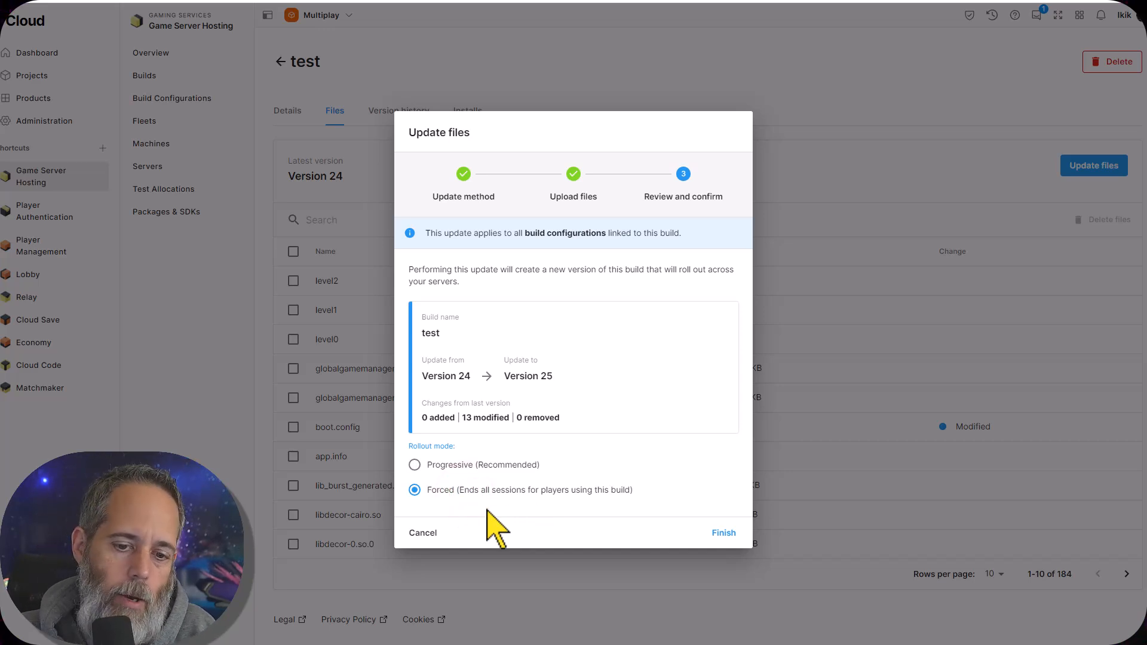
{"action": "left_click", "coordinate": [724, 533]}
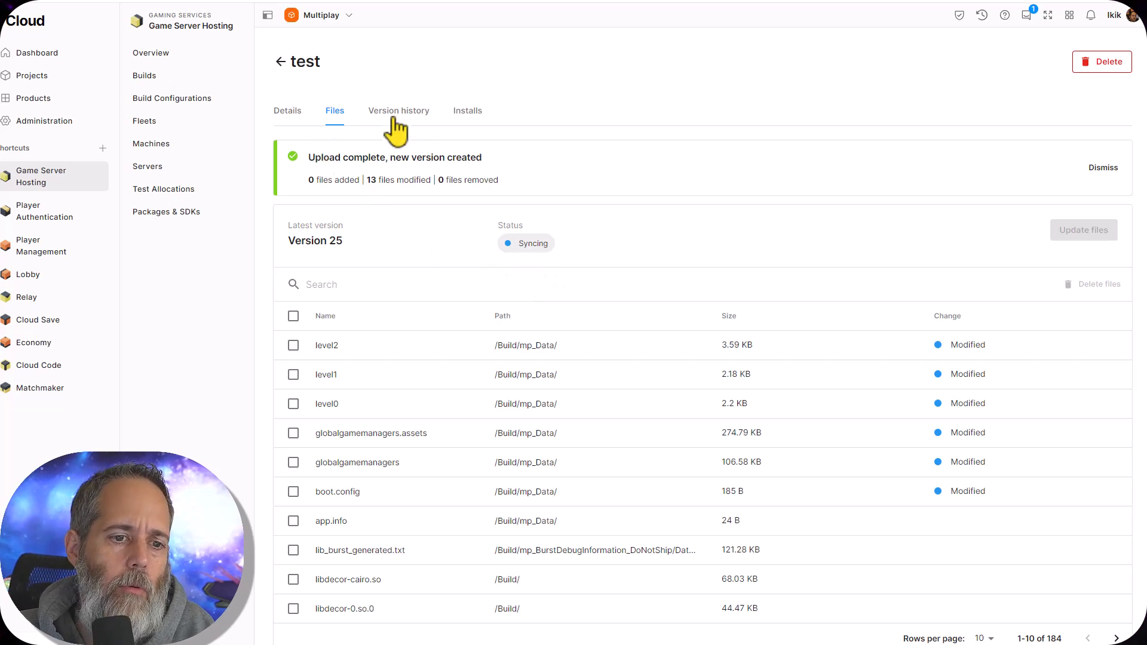
Start a new build configuration named test2 and assign the test (Direct File Upload) build to it
{"action": "left_click", "coordinate": [151, 94]}
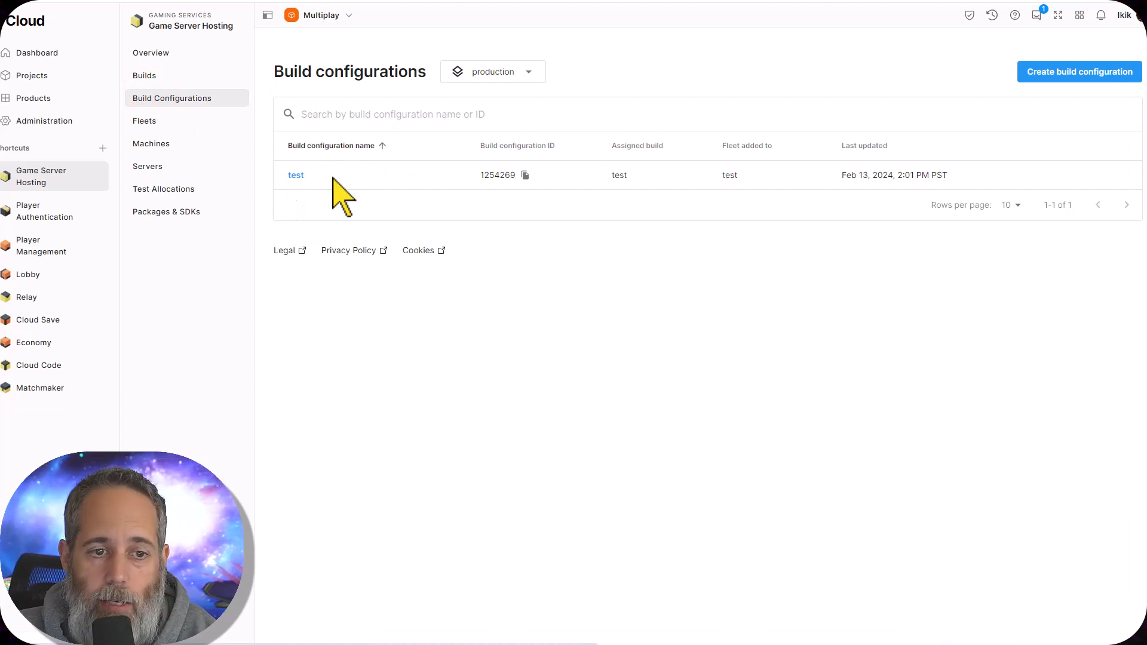
{"action": "left_click", "coordinate": [1054, 84]}
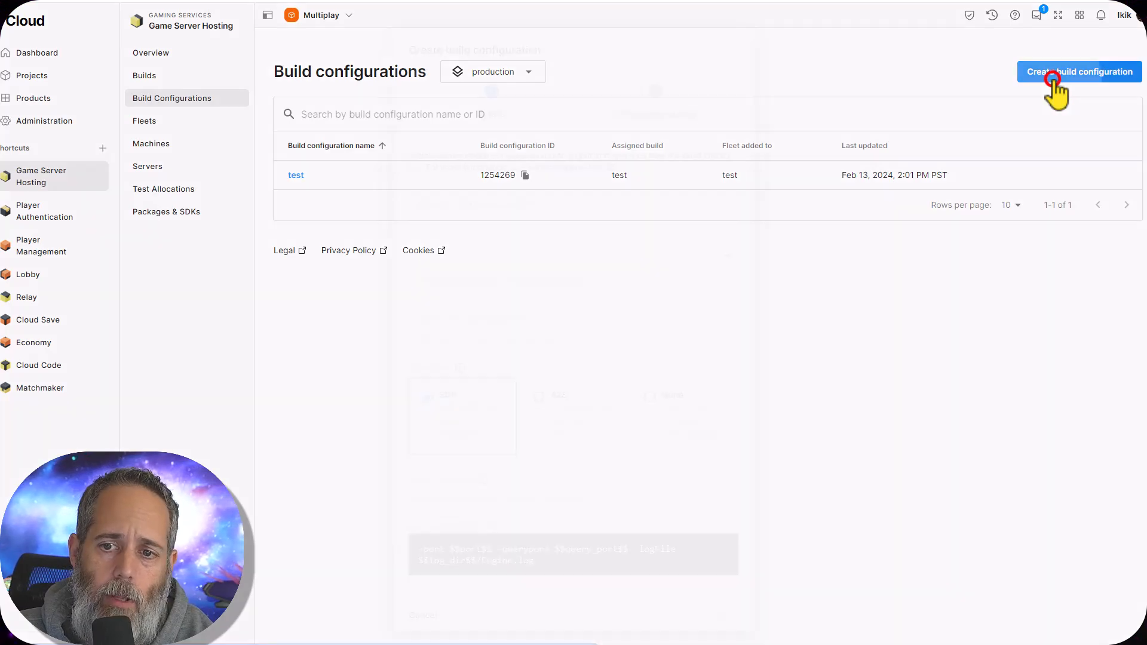
{"action": "left_click", "coordinate": [525, 201]}
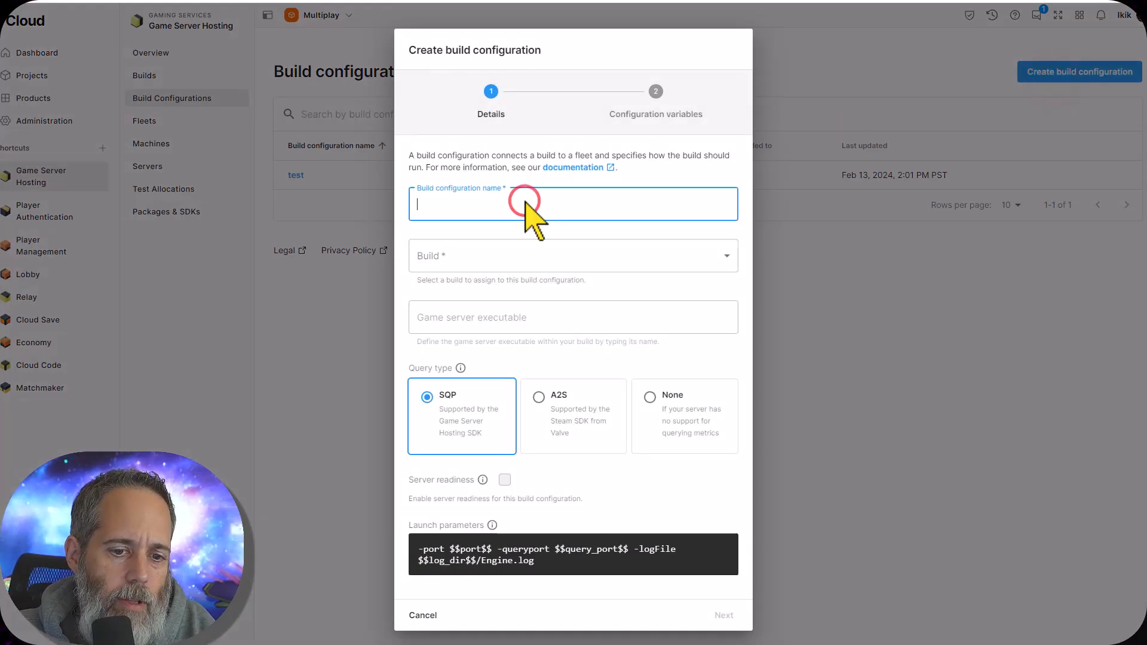
{"action": "type", "text": "test2"}
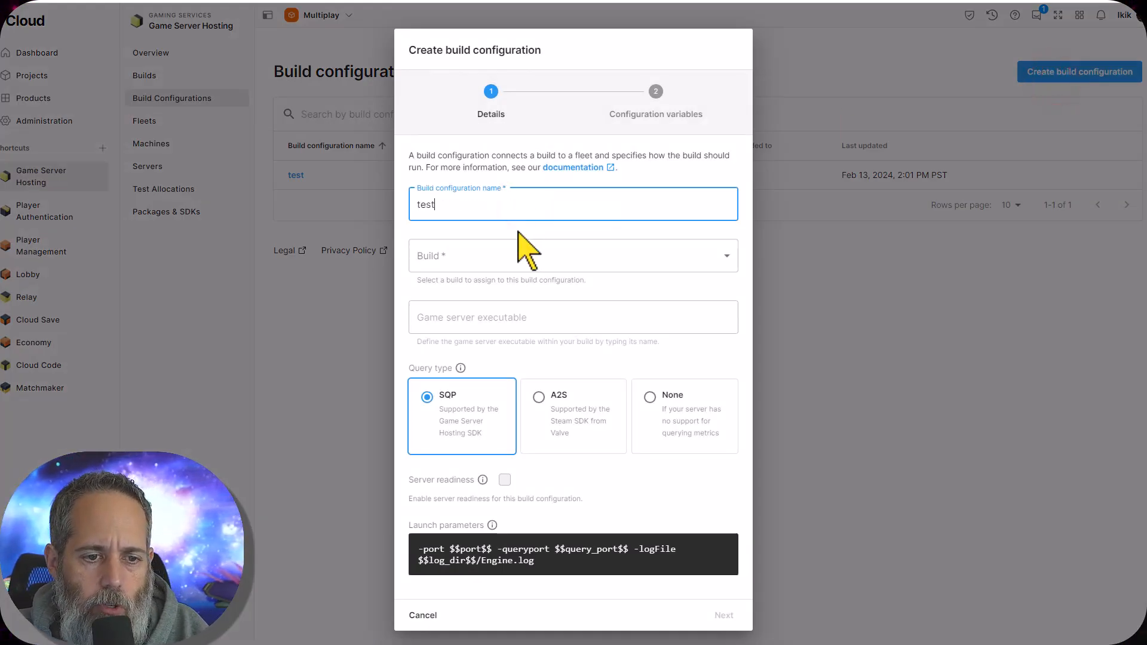
{"action": "left_click", "coordinate": [509, 254]}
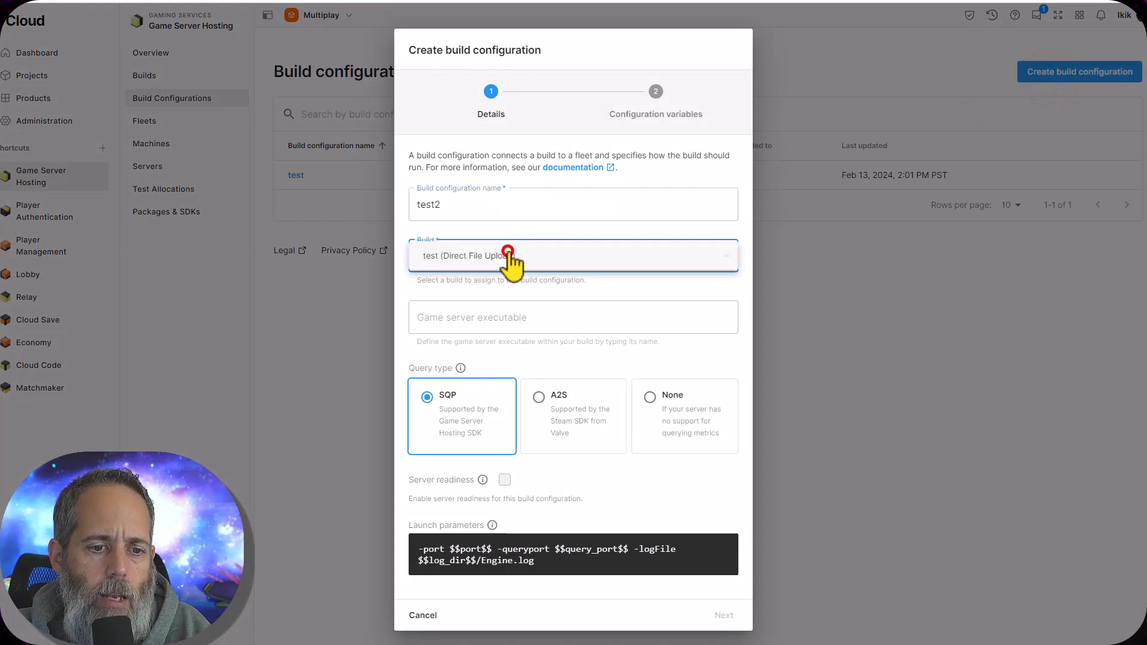
{"action": "left_click", "coordinate": [462, 261]}
Set the game server executable to Build/mp.x86_64 and finish creating the build configuration without configuration variables
{"action": "left_click", "coordinate": [449, 321]}
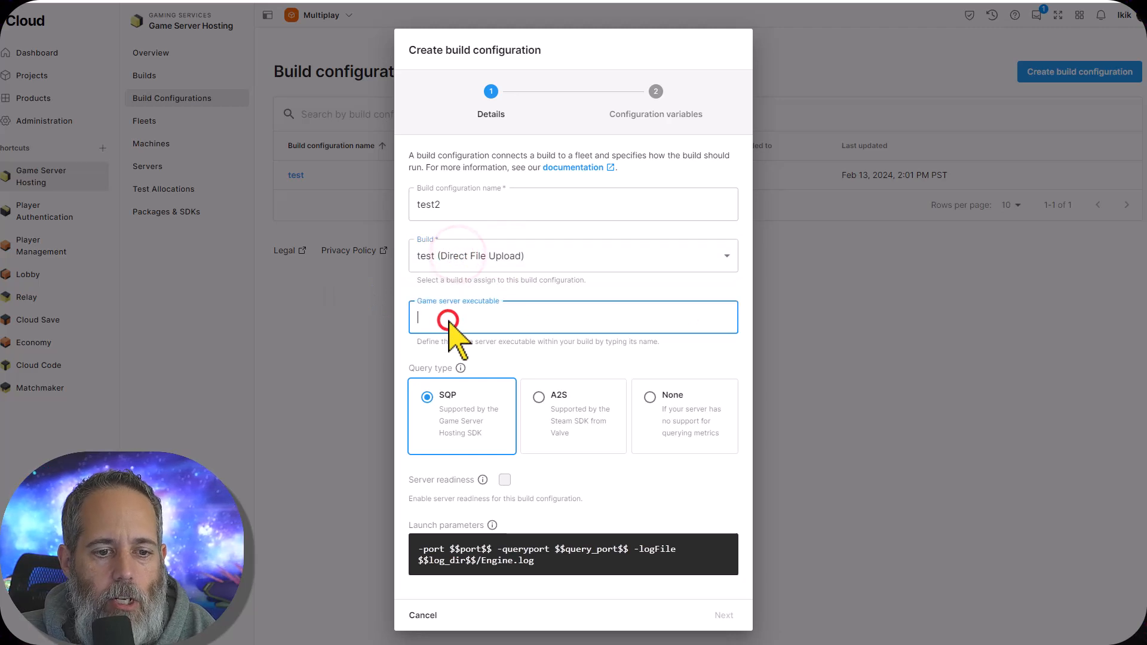
{"action": "type", "text": "x8"}
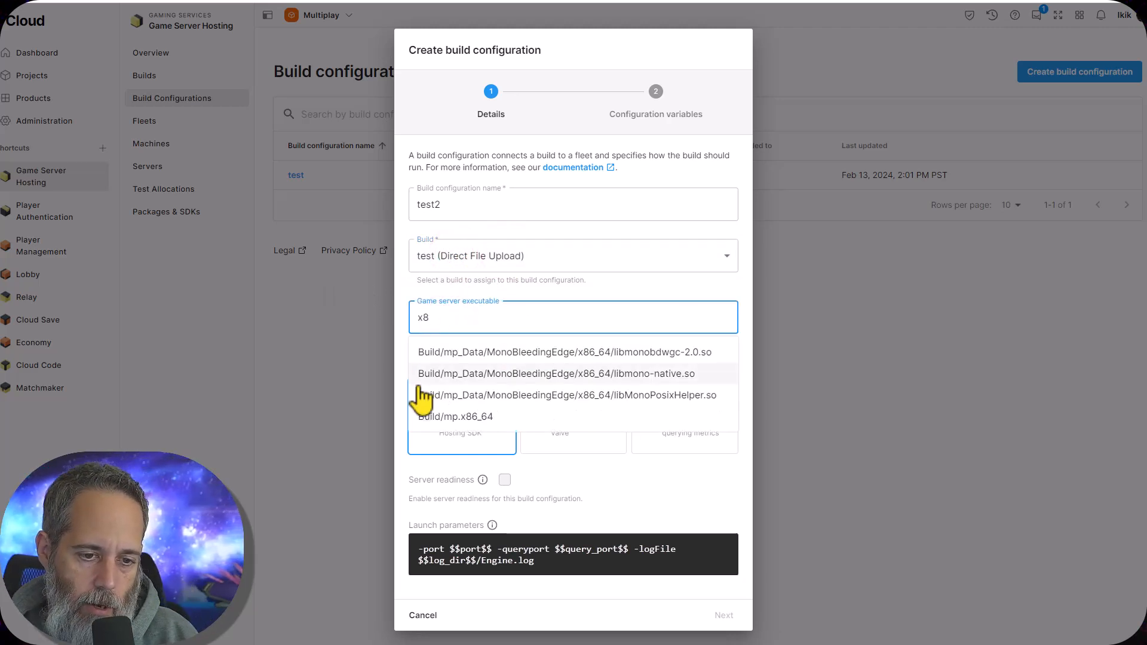
{"action": "left_click", "coordinate": [463, 418]}
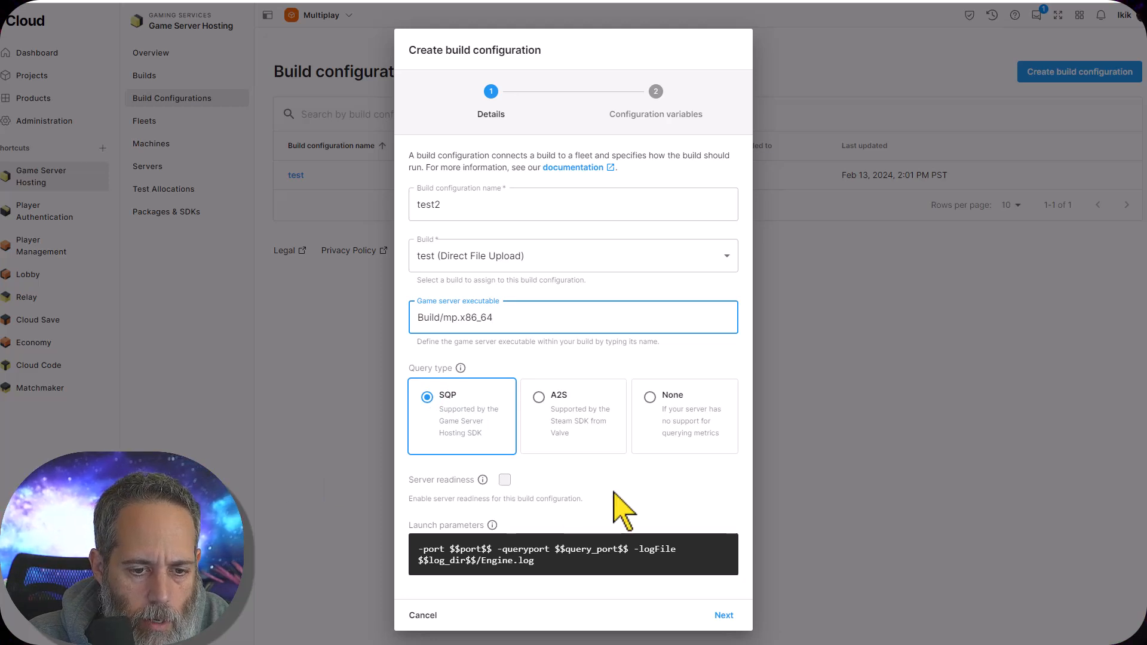
{"action": "left_click", "coordinate": [729, 618]}
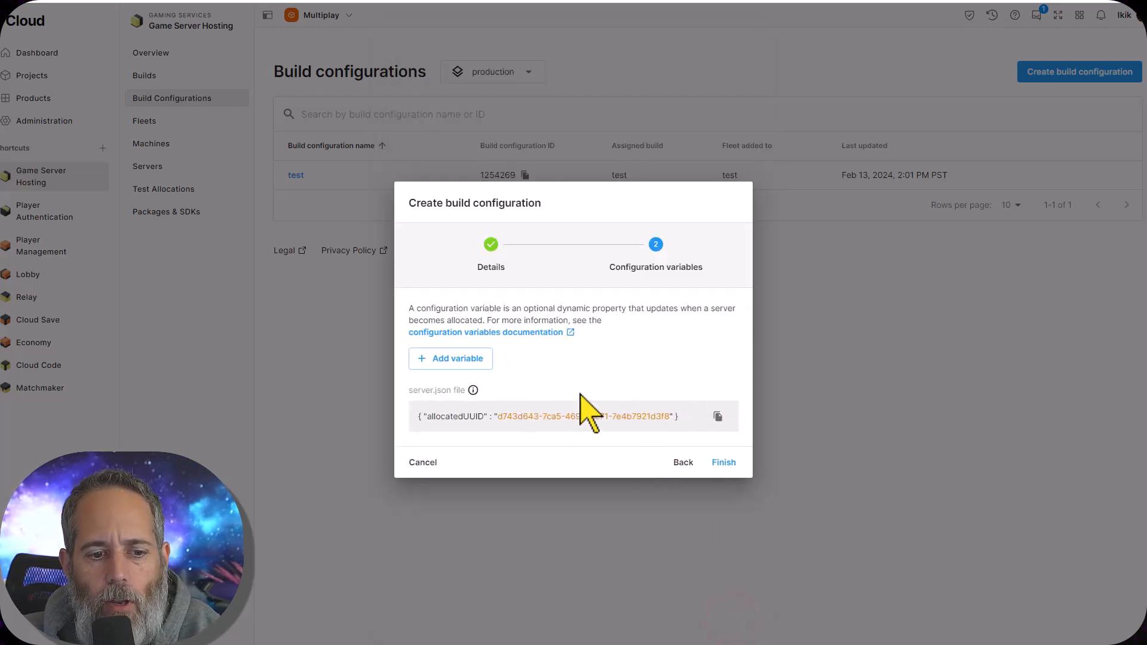
{"action": "left_click", "coordinate": [720, 463]}
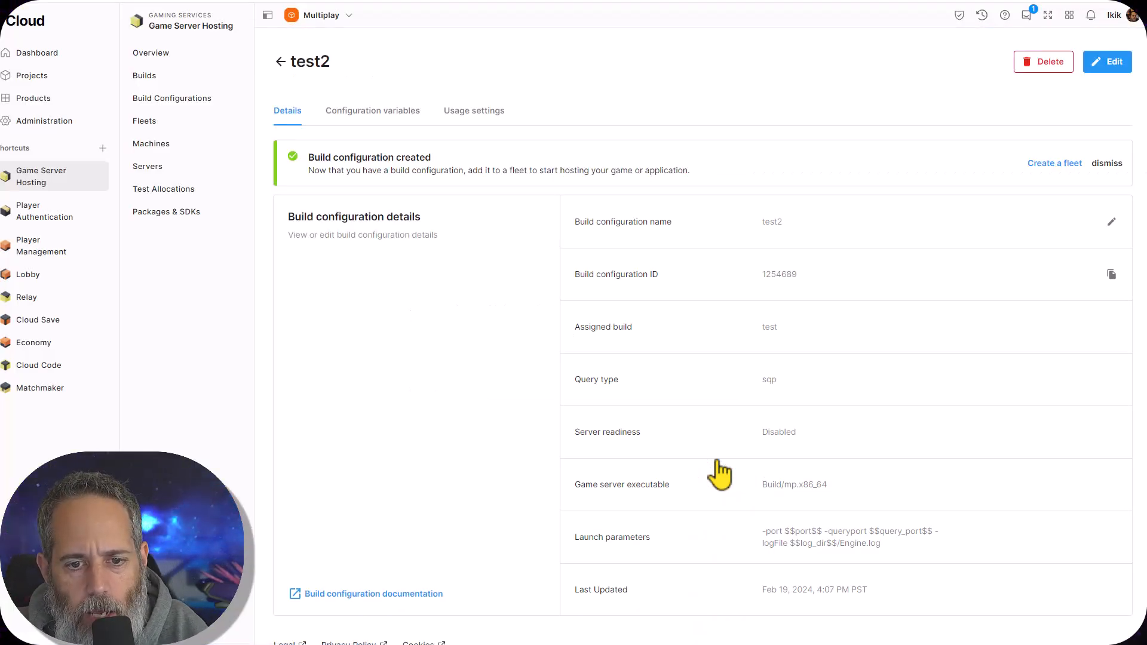
Delete the test2 build configuration
{"action": "left_click", "coordinate": [280, 62]}
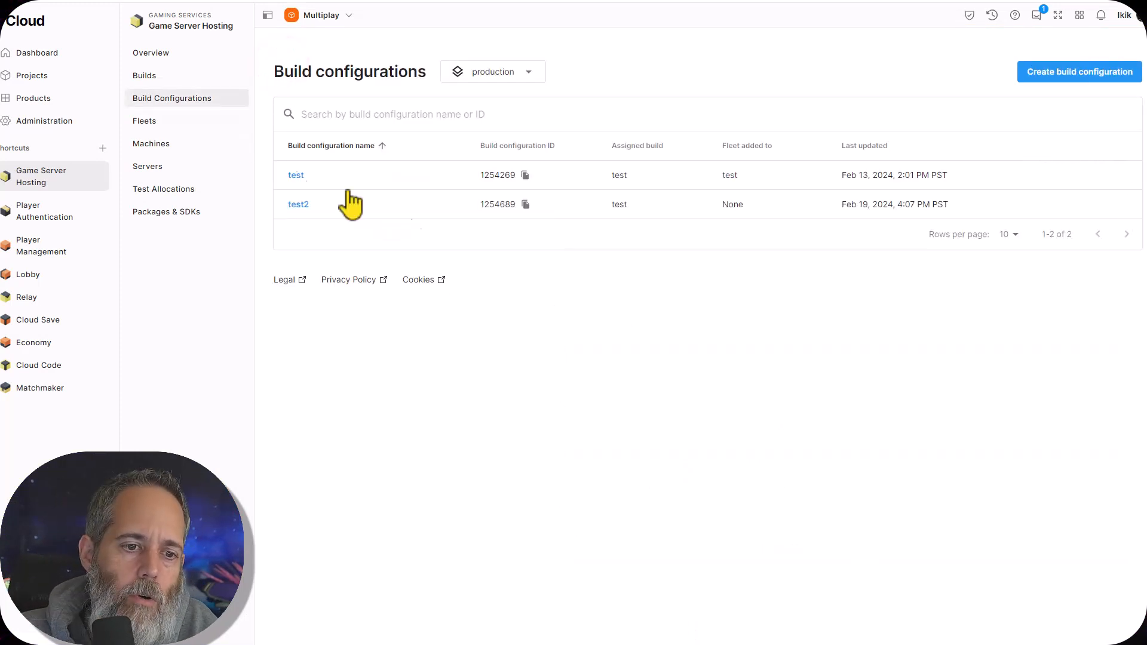
{"action": "left_click", "coordinate": [404, 204]}
{"action": "left_click", "coordinate": [296, 203]}
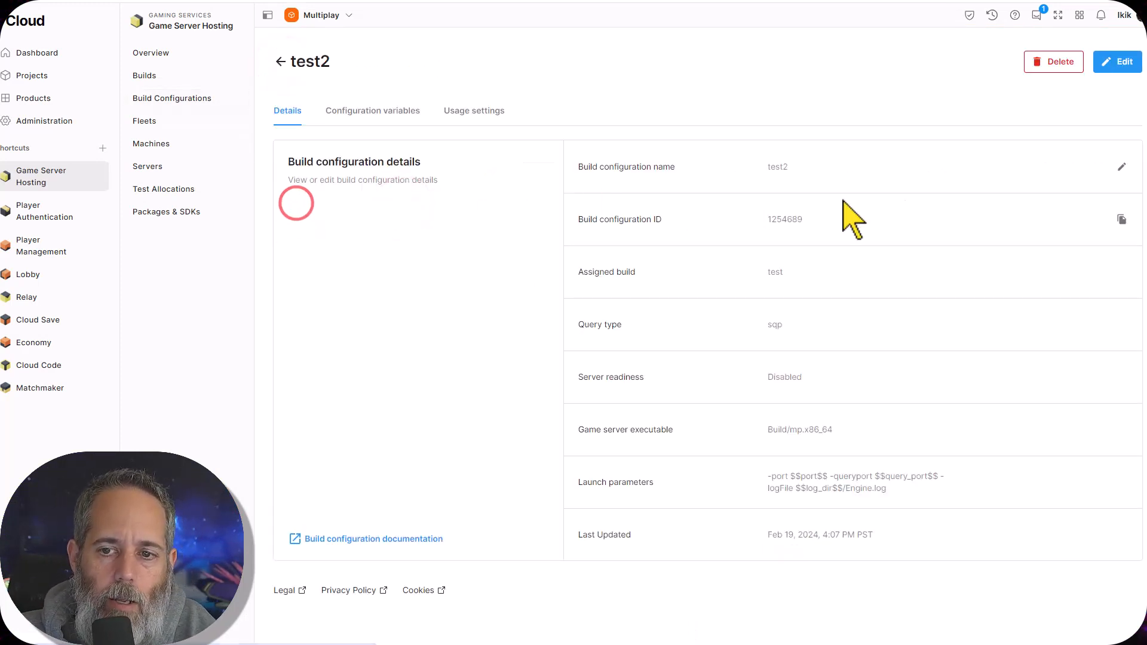
{"action": "left_click", "coordinate": [1075, 58]}
{"action": "left_click", "coordinate": [731, 388]}
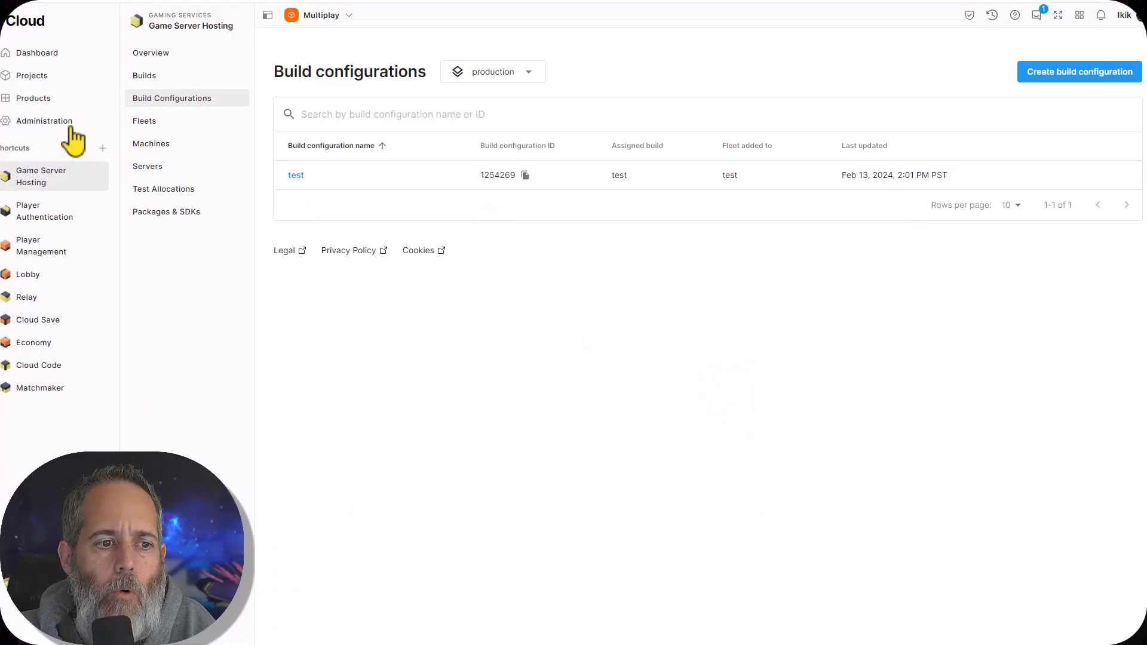
Start a new Linux fleet named test2
{"action": "left_click", "coordinate": [141, 121]}
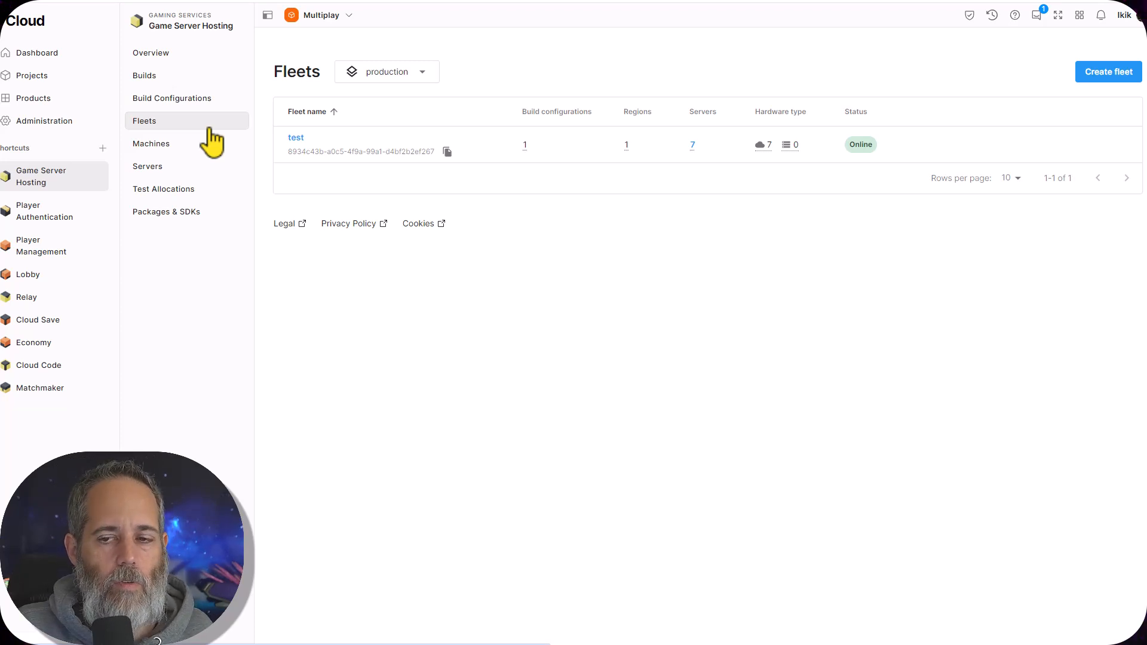
{"action": "left_click", "coordinate": [1107, 64]}
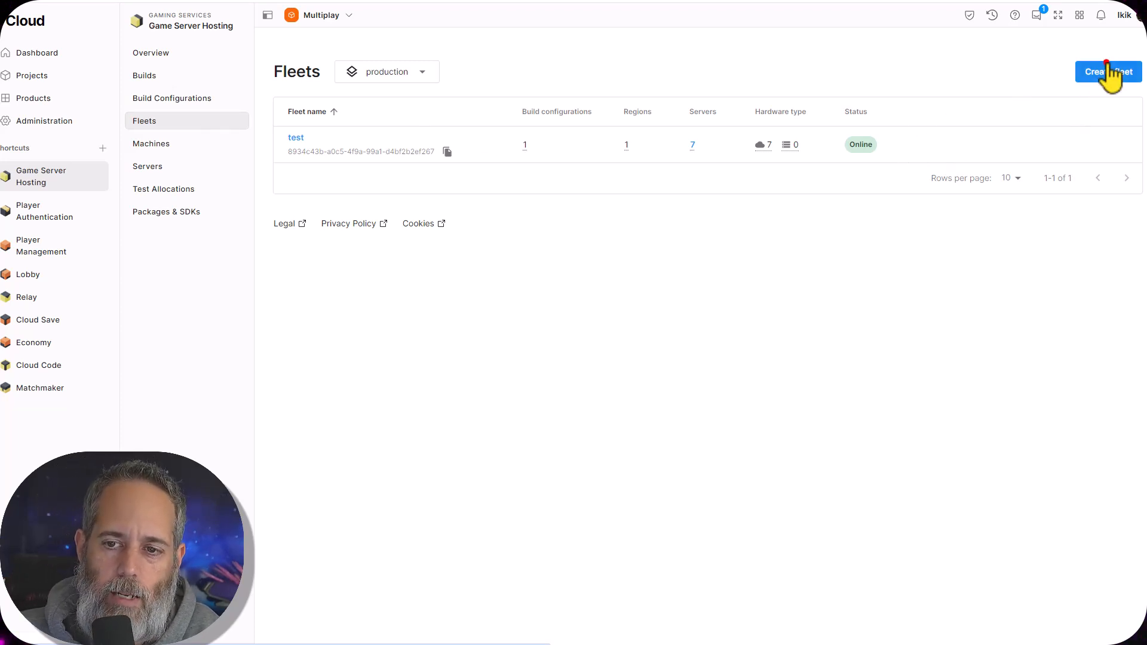
{"action": "left_click", "coordinate": [570, 312]}
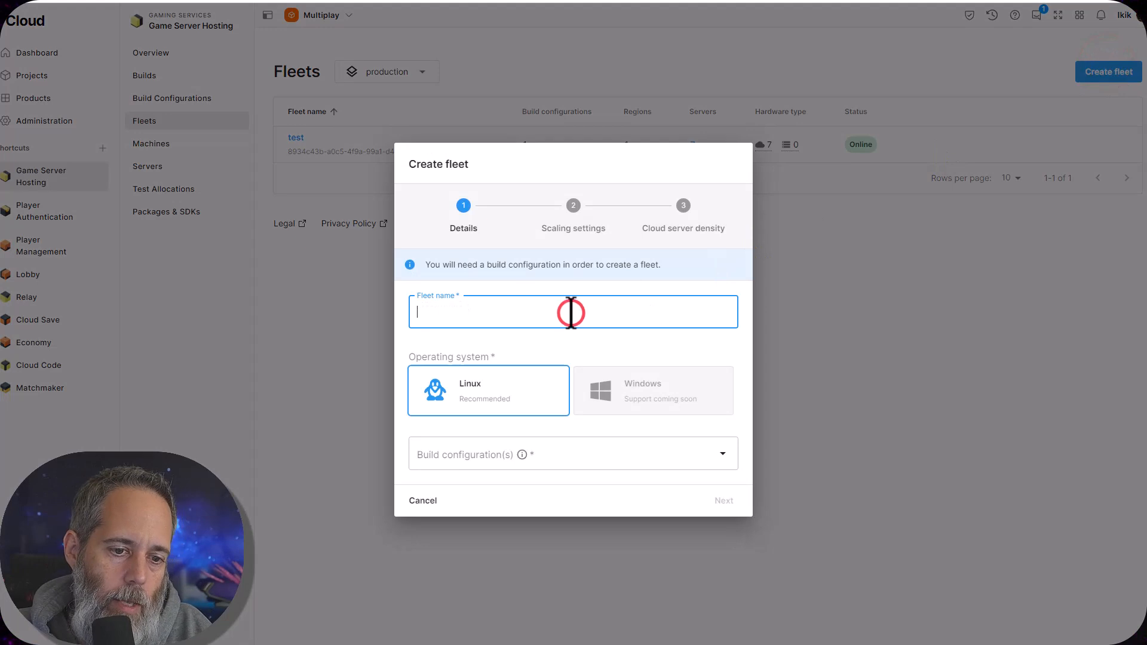
{"action": "type", "text": "test2"}
Assign the available build configuration for the test build to the new fleet and continue to the scaling settings
{"action": "left_click", "coordinate": [465, 445]}
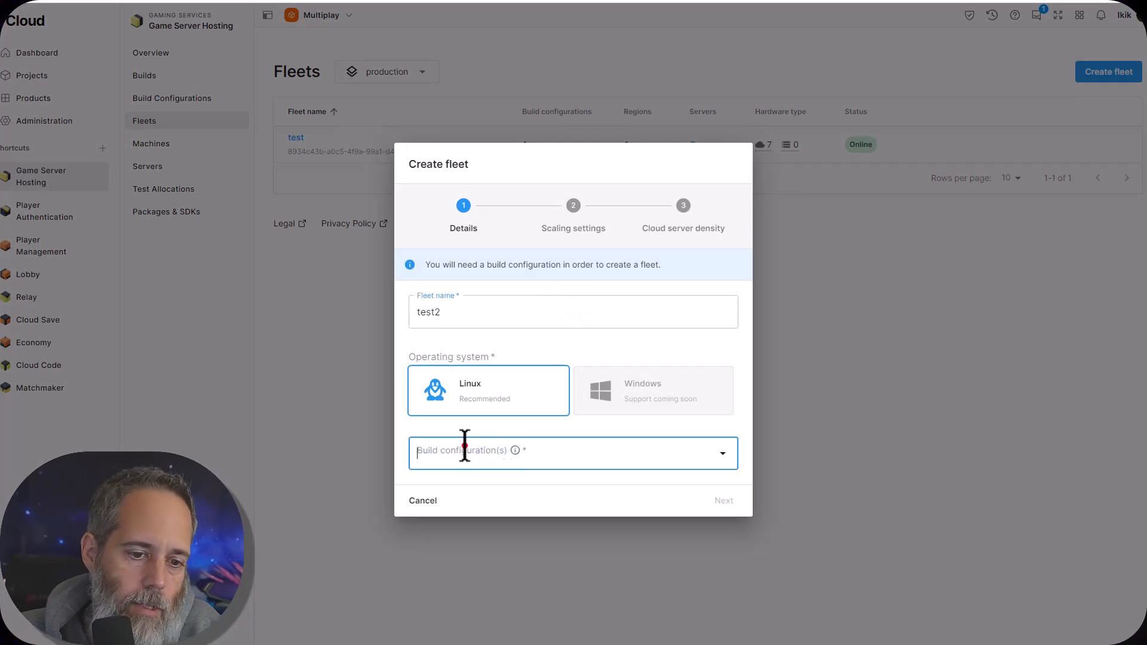
{"action": "left_click", "coordinate": [585, 440]}
{"action": "left_click", "coordinate": [538, 407]}
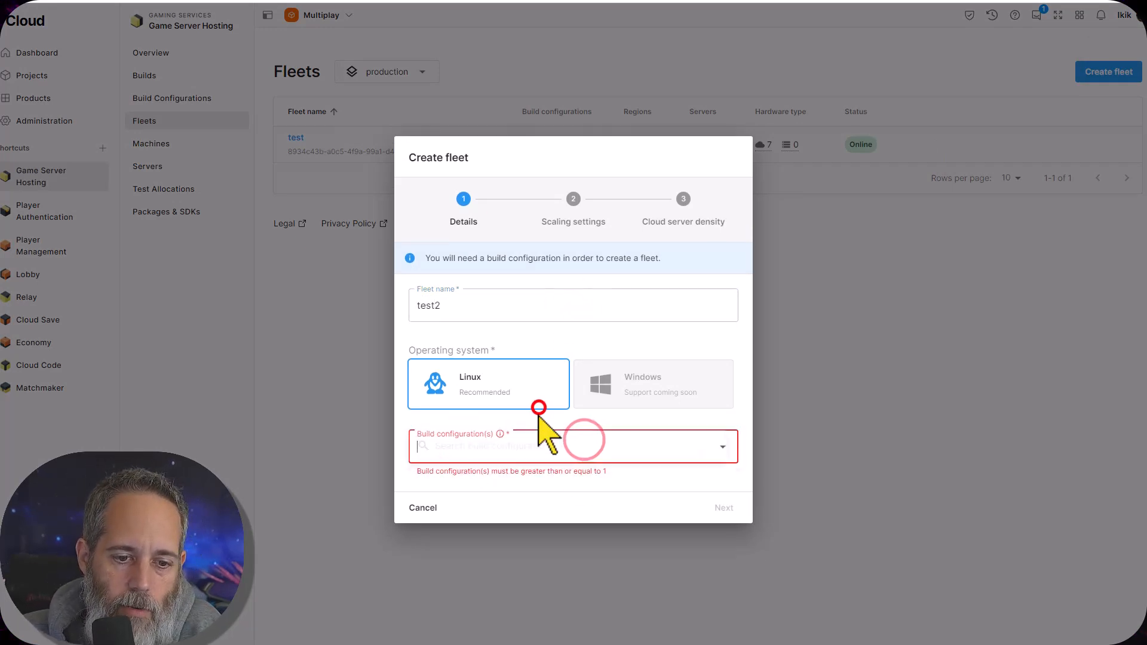
{"action": "left_click", "coordinate": [722, 446]}
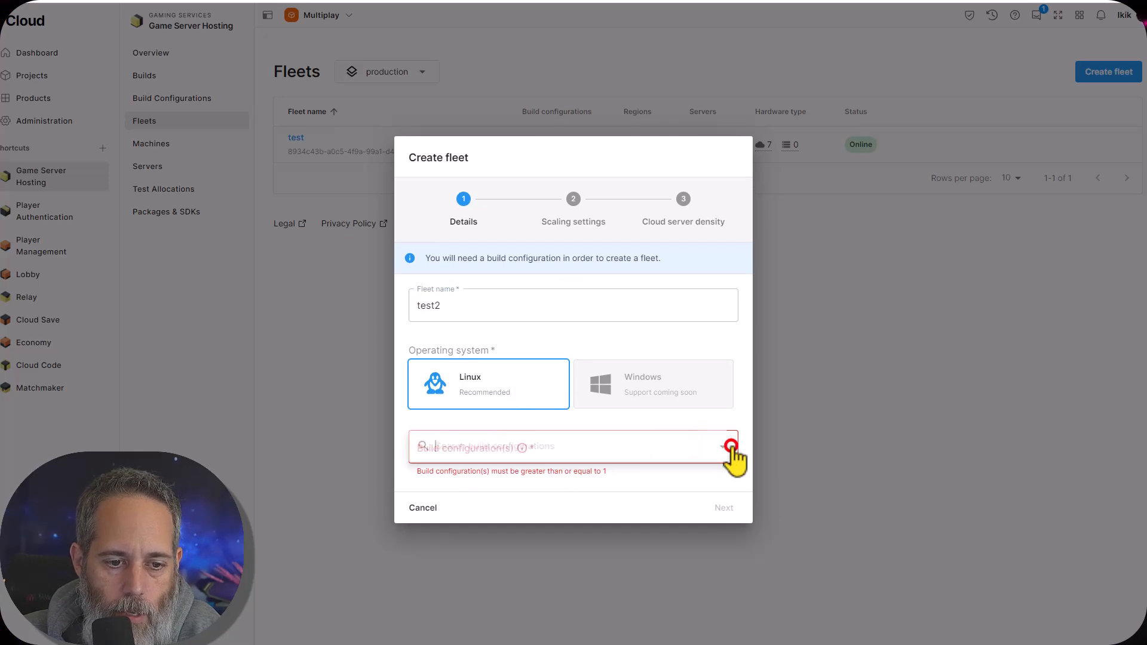
{"action": "left_click", "coordinate": [675, 469]}
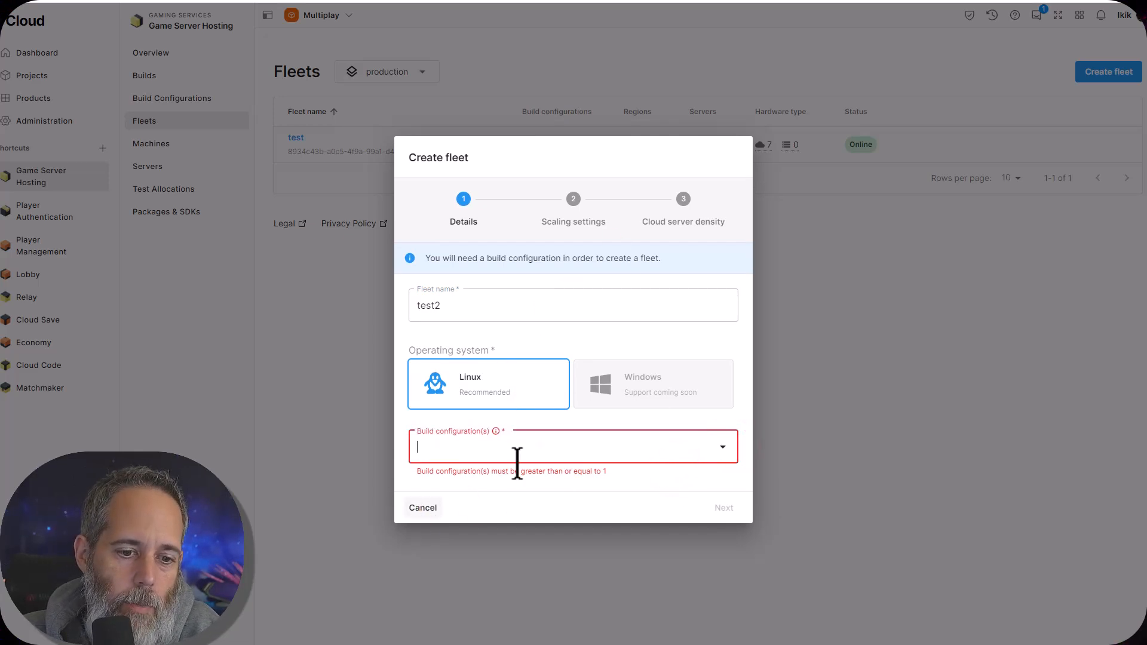
{"action": "left_click", "coordinate": [294, 301]}
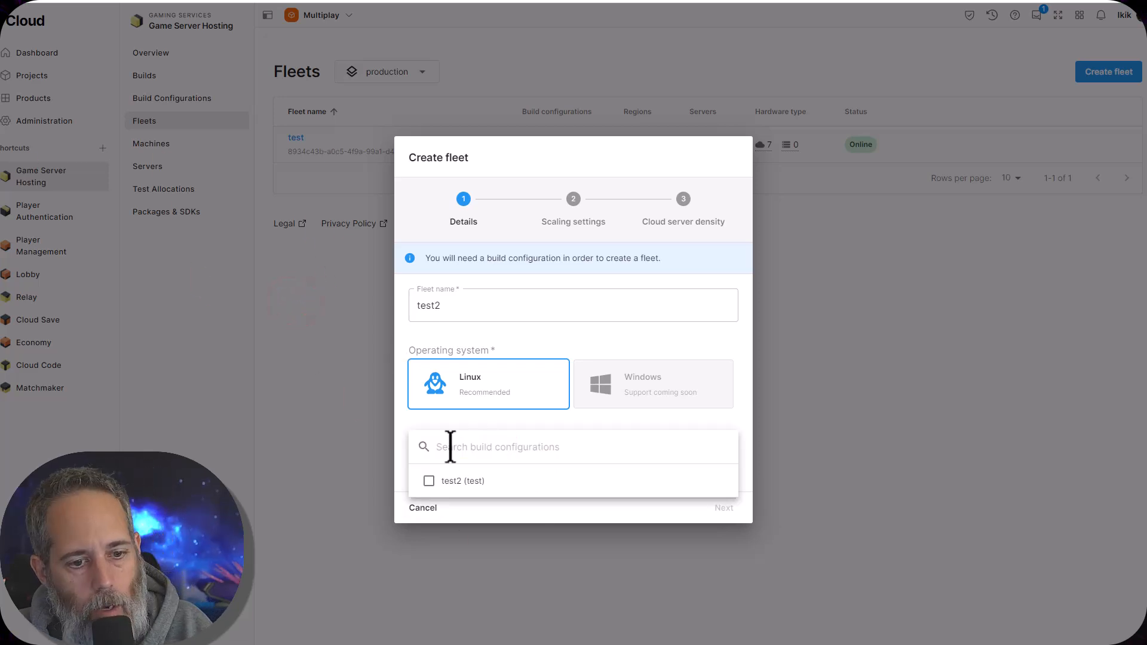
{"action": "left_click", "coordinate": [455, 480]}
{"action": "left_click", "coordinate": [548, 434]}
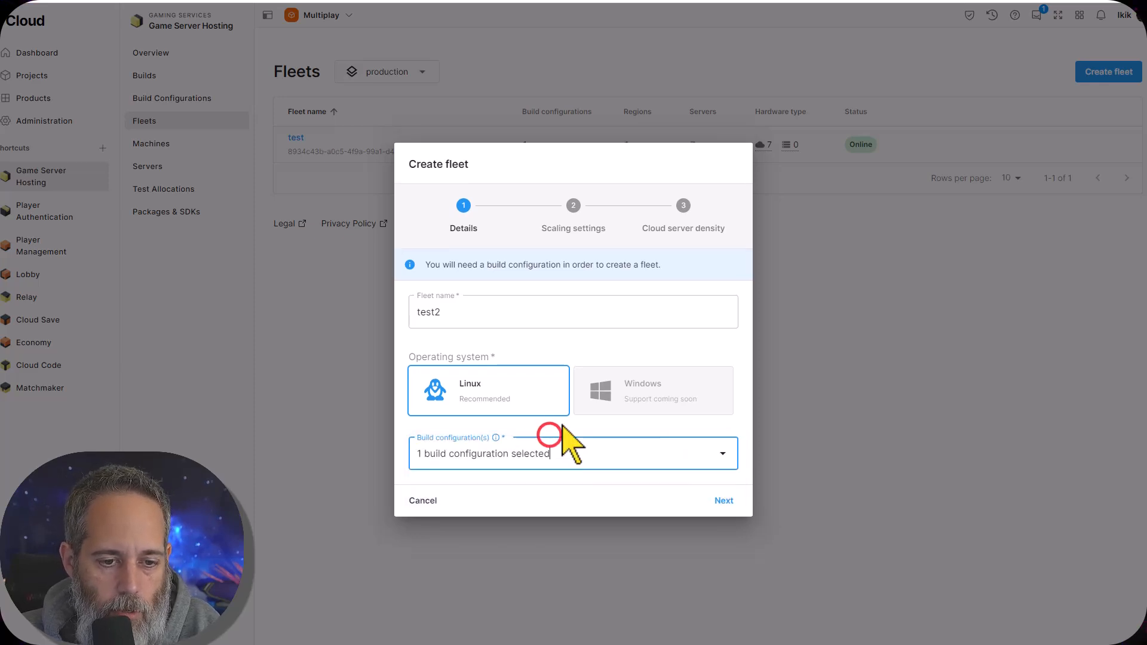
{"action": "left_click", "coordinate": [721, 502]}
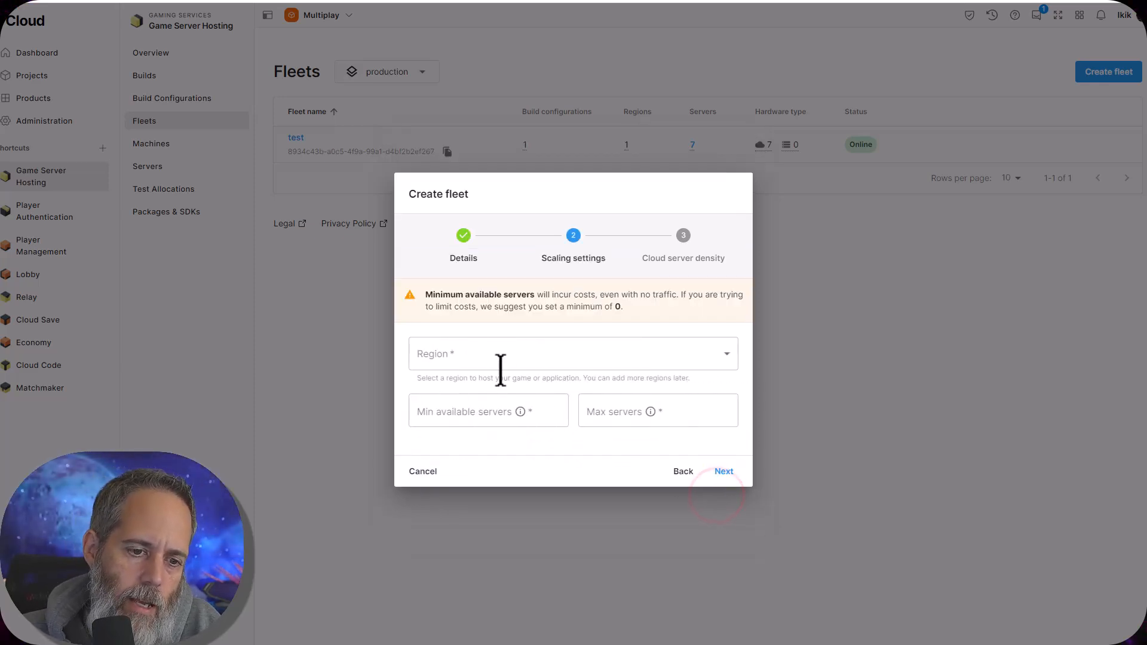
Set the fleet's region to North America with 0 minimum available servers and a maximum of 1 server
{"action": "left_click", "coordinate": [477, 354]}
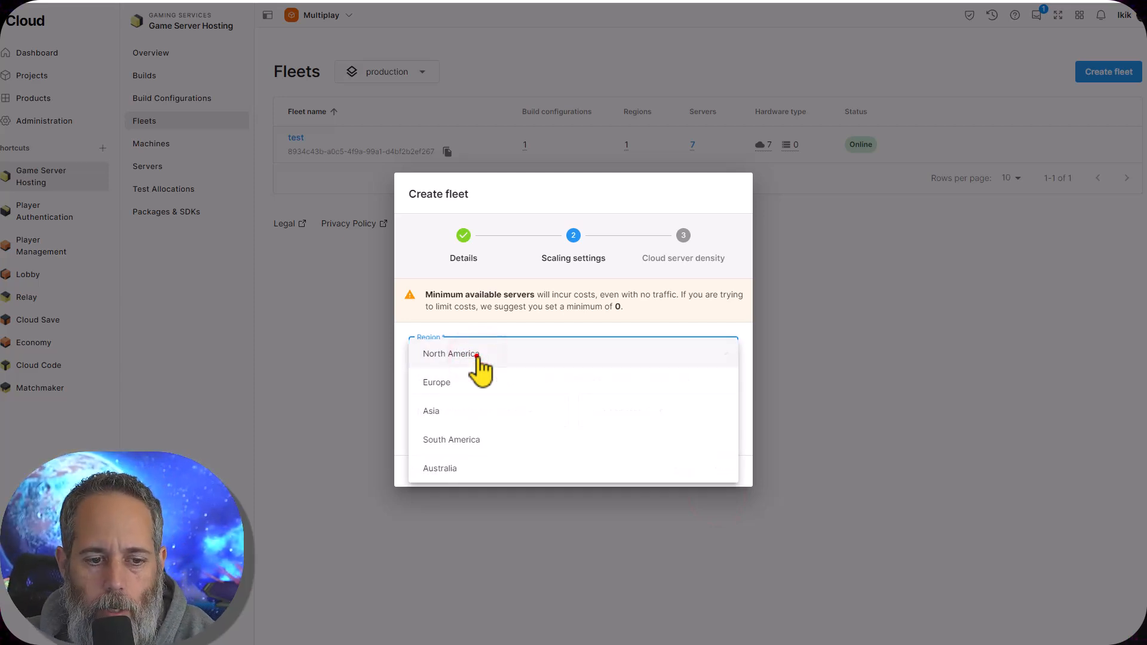
{"action": "left_click", "coordinate": [478, 355]}
{"action": "left_click", "coordinate": [462, 413]}
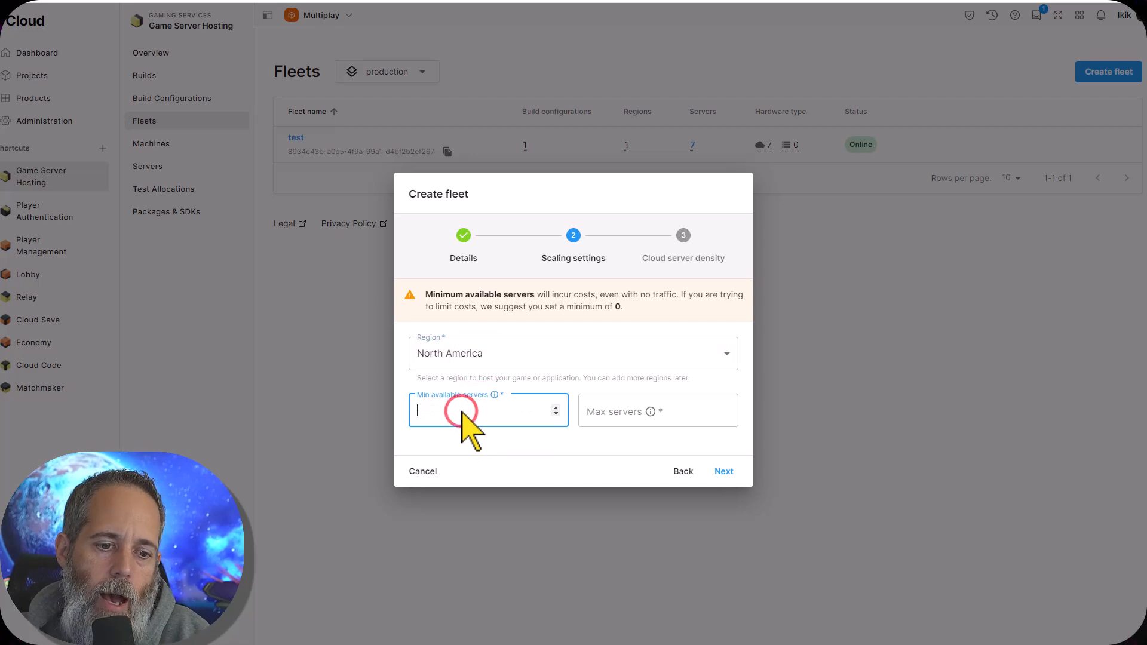
{"action": "type", "text": "1"}
{"action": "left_click", "coordinate": [626, 407]}
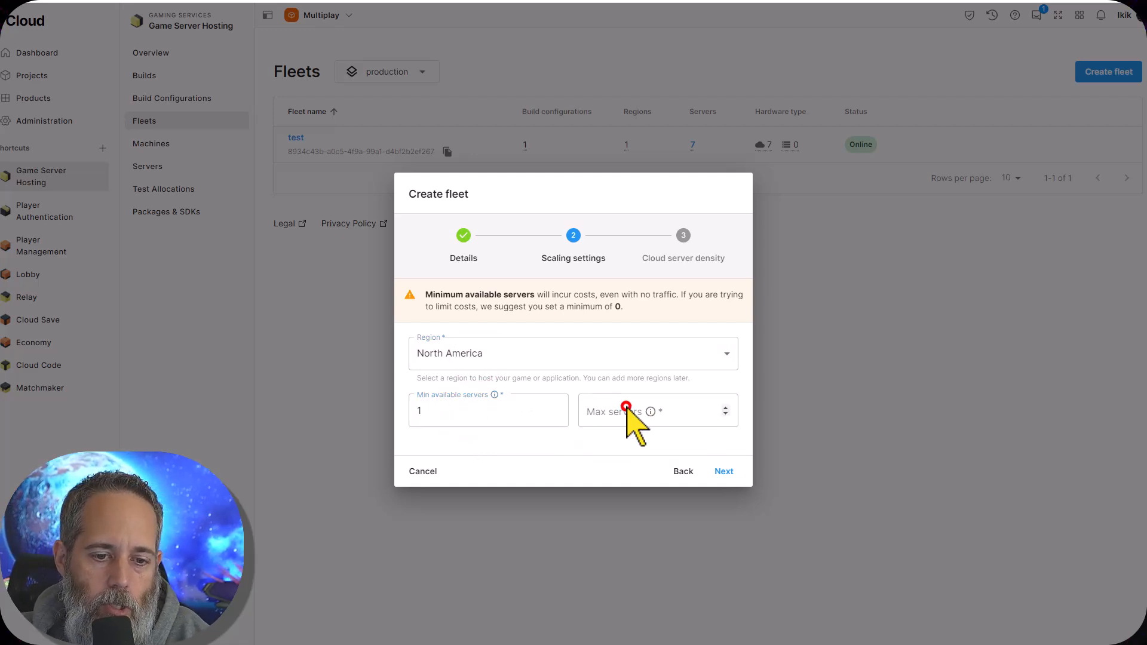
{"action": "type", "text": "1"}
{"action": "double_click", "coordinate": [488, 411]}
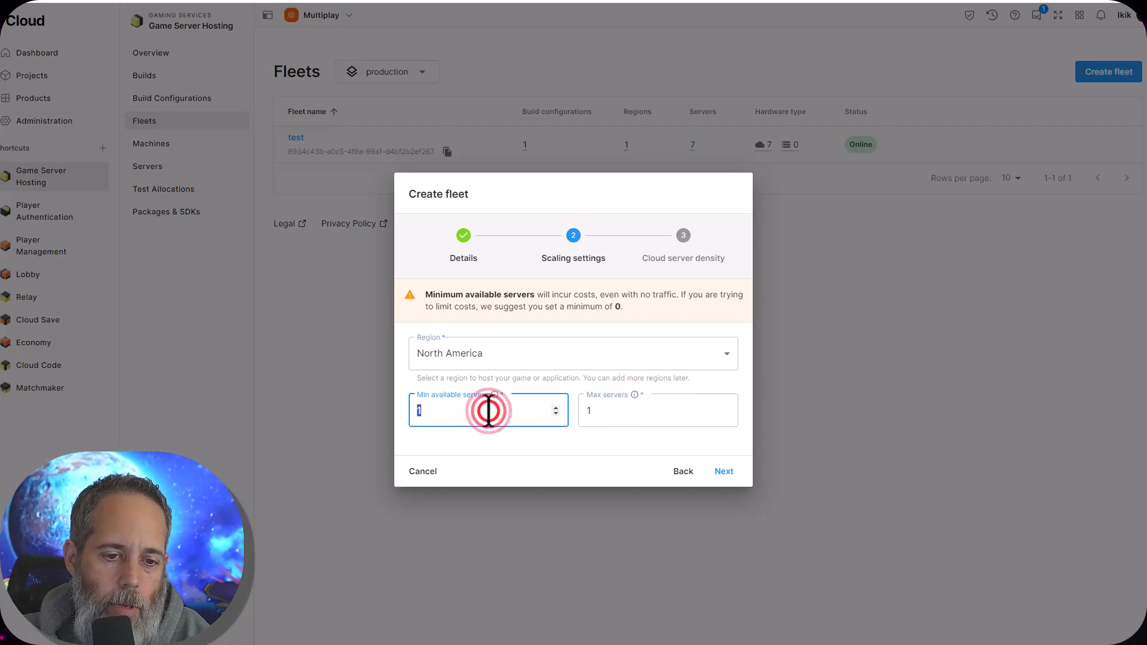
{"action": "type", "text": "0"}
{"action": "left_click", "coordinate": [594, 410]}
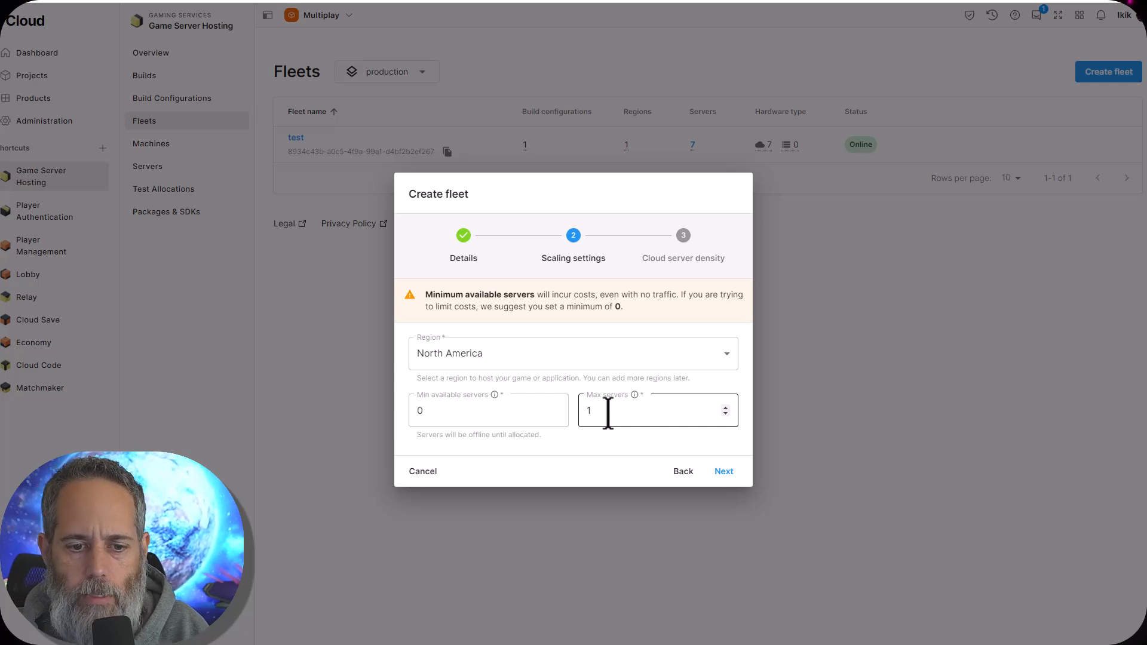
Set the cloud server density to 20 servers per machine and finish creating the test2 fleet
{"action": "left_click", "coordinate": [725, 477]}
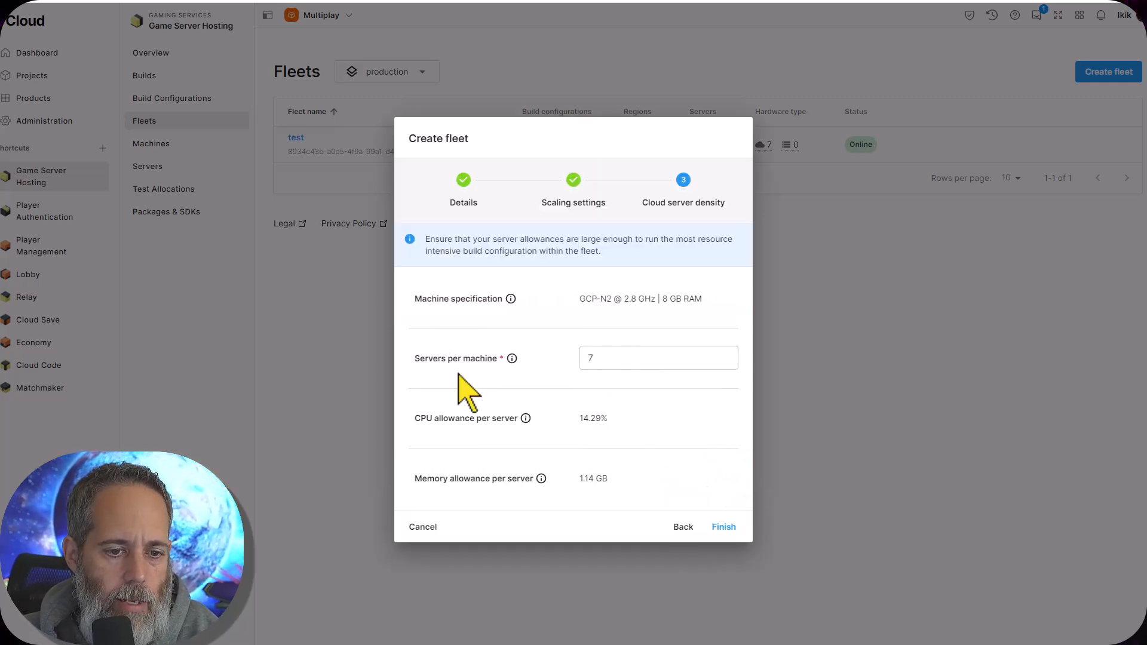
{"action": "left_click", "coordinate": [584, 357]}
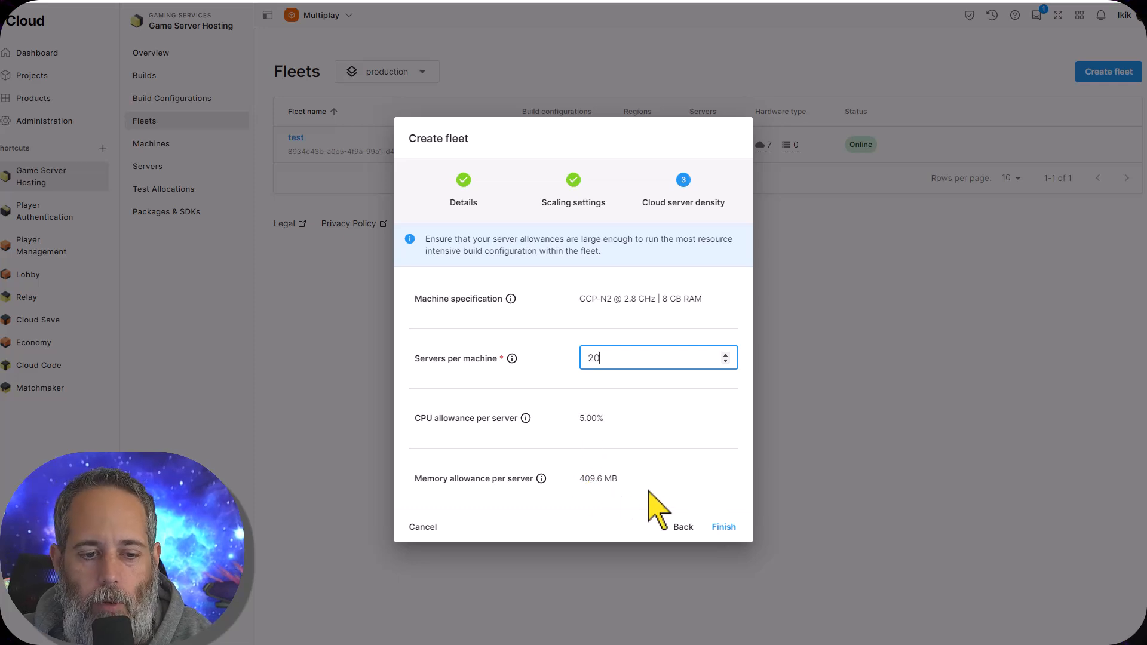
{"action": "left_click", "coordinate": [714, 529]}
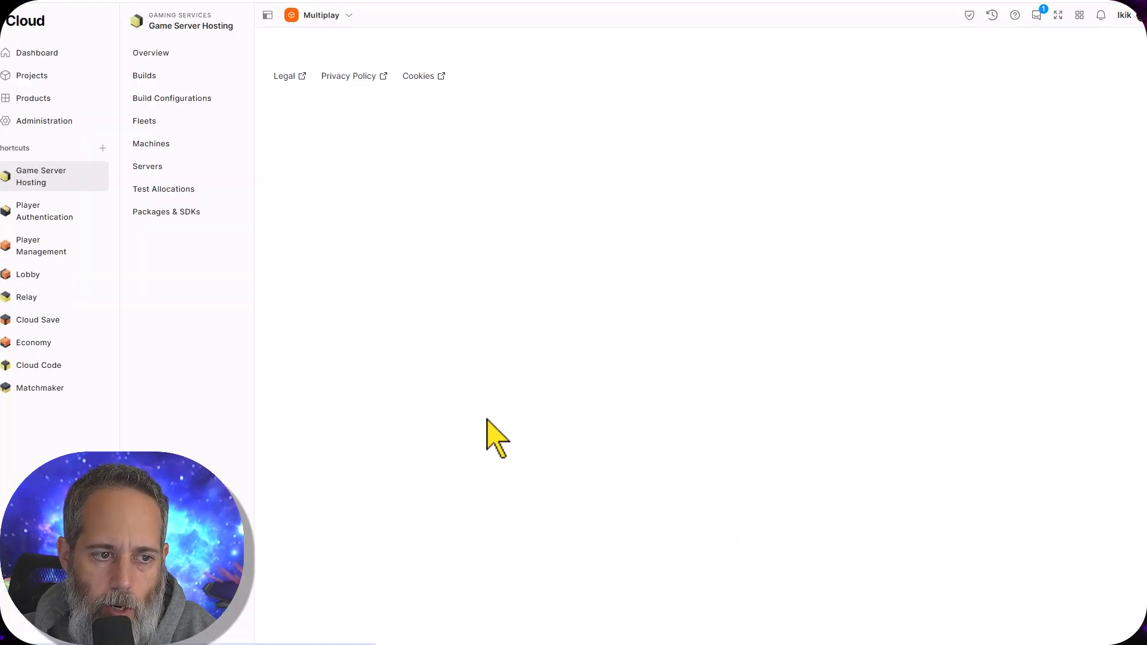
View the machine list with the Online status filter removed
{"action": "left_click", "coordinate": [192, 162]}
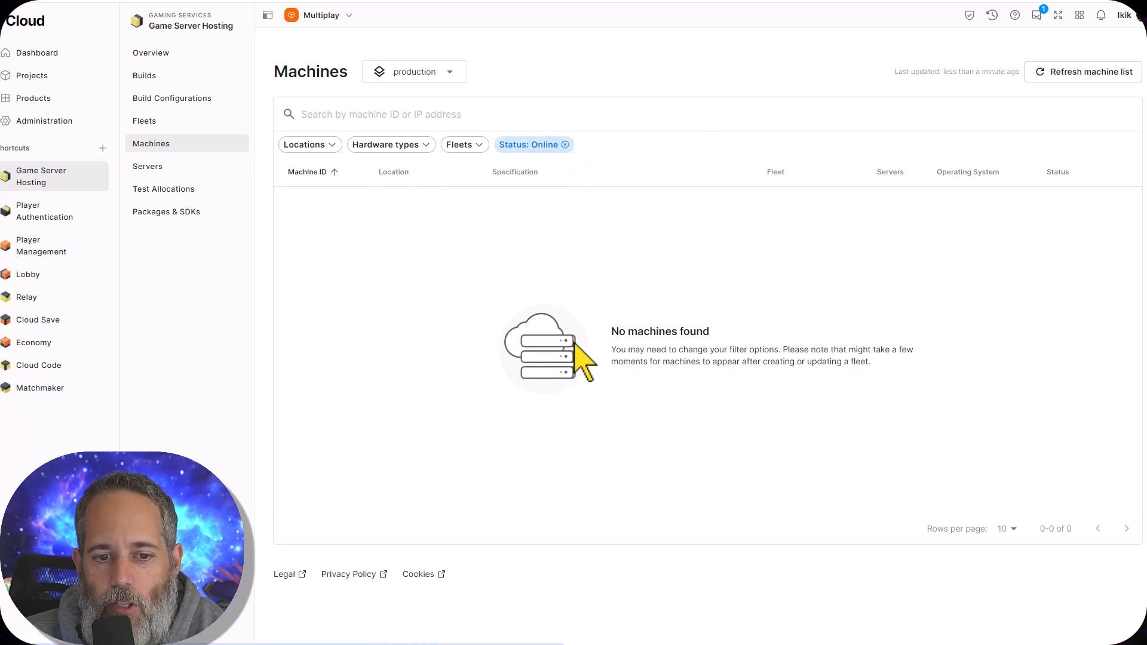
{"action": "left_click", "coordinate": [565, 145]}
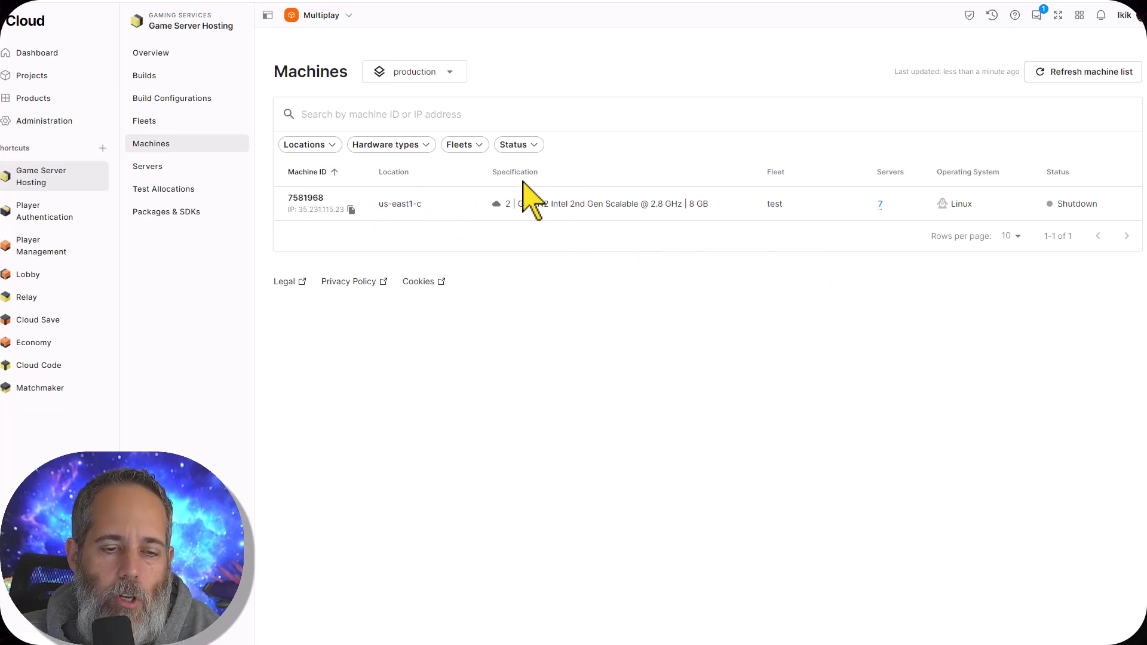
Create and run a test allocation for fleet test2 in North America using its build configuration
{"action": "left_click", "coordinate": [171, 191]}
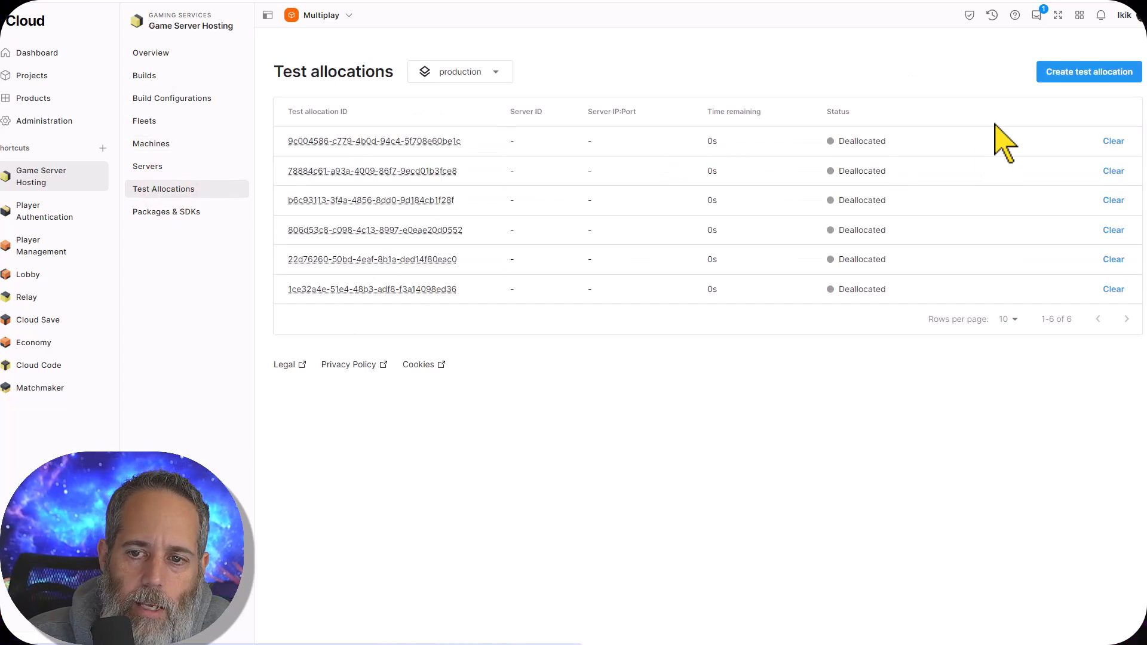
{"action": "left_click", "coordinate": [1057, 73]}
{"action": "left_click", "coordinate": [567, 358]}
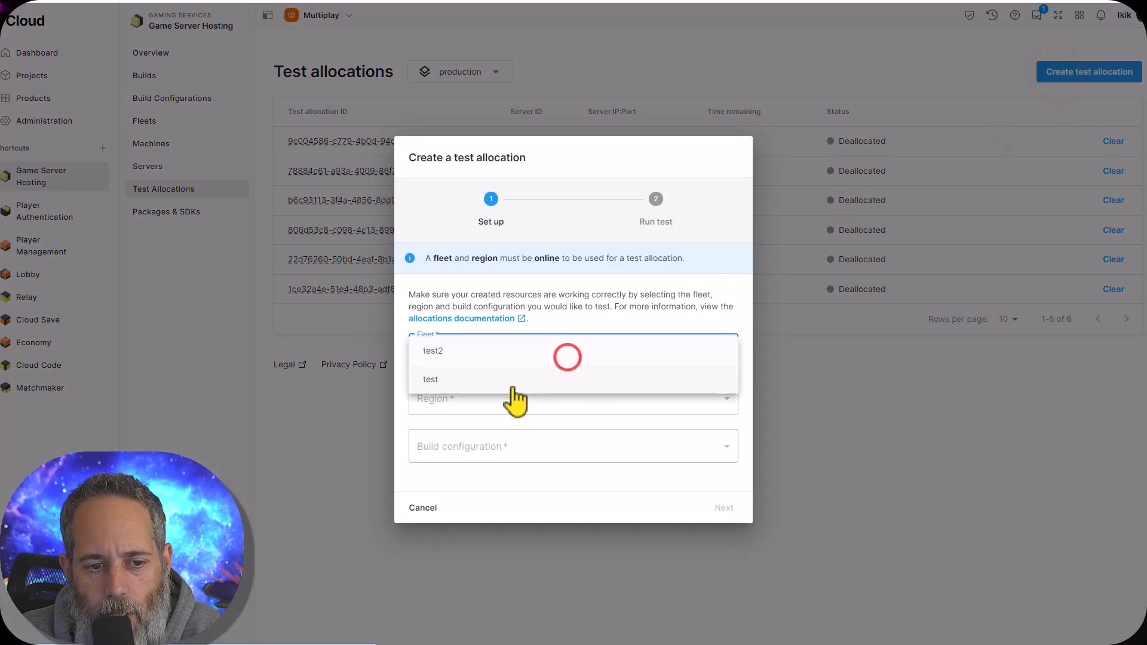
{"action": "left_click", "coordinate": [488, 360]}
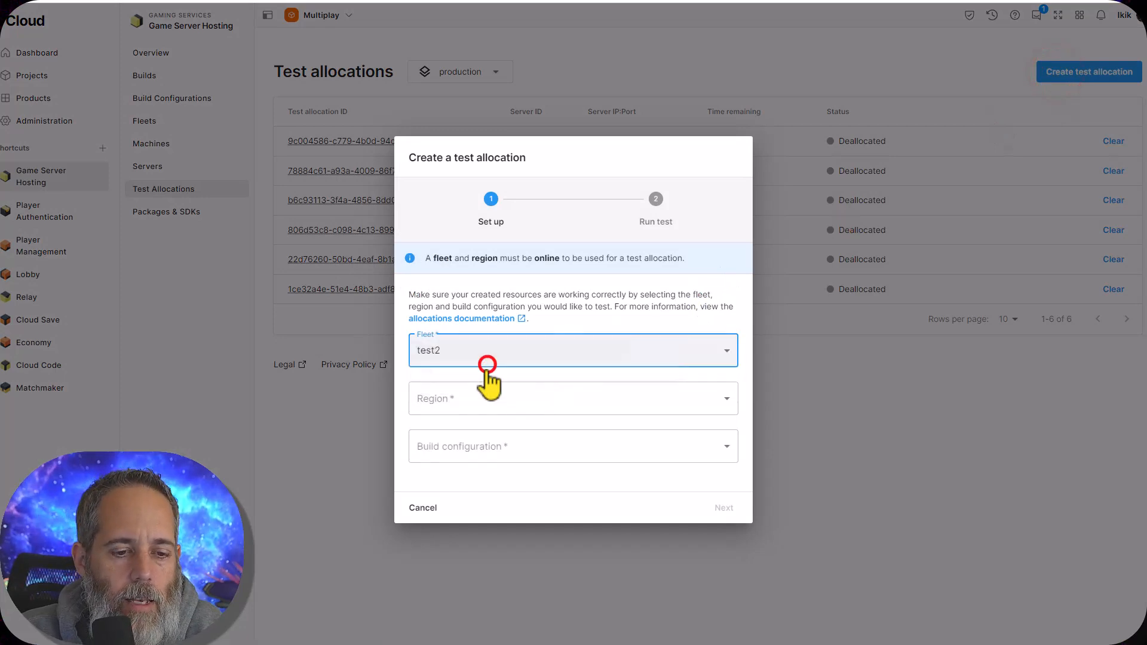
{"action": "left_click", "coordinate": [460, 406]}
{"action": "left_click", "coordinate": [452, 399]}
{"action": "left_click", "coordinate": [453, 449]}
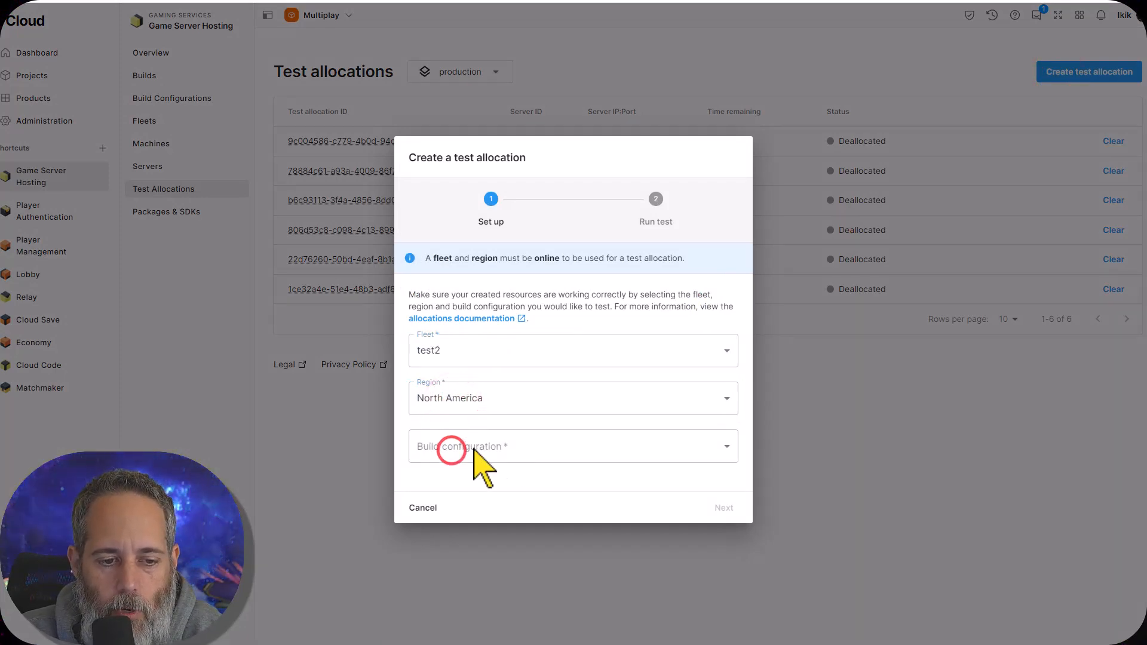
{"action": "left_click", "coordinate": [518, 444]}
{"action": "left_click", "coordinate": [725, 507]}
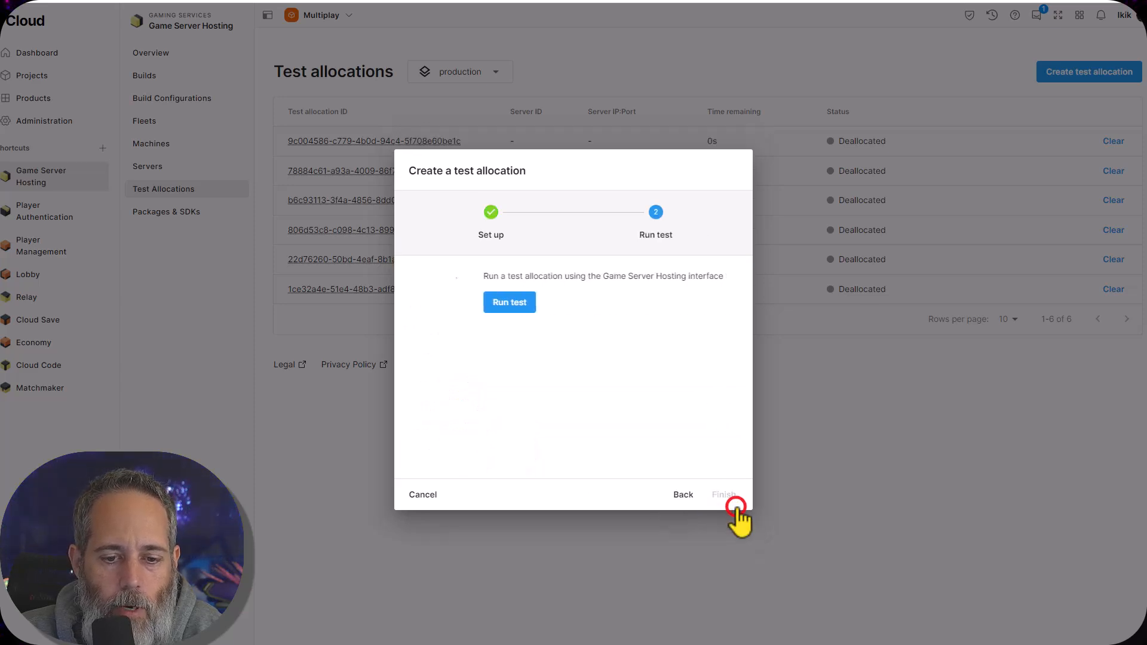
{"action": "left_click", "coordinate": [435, 302]}
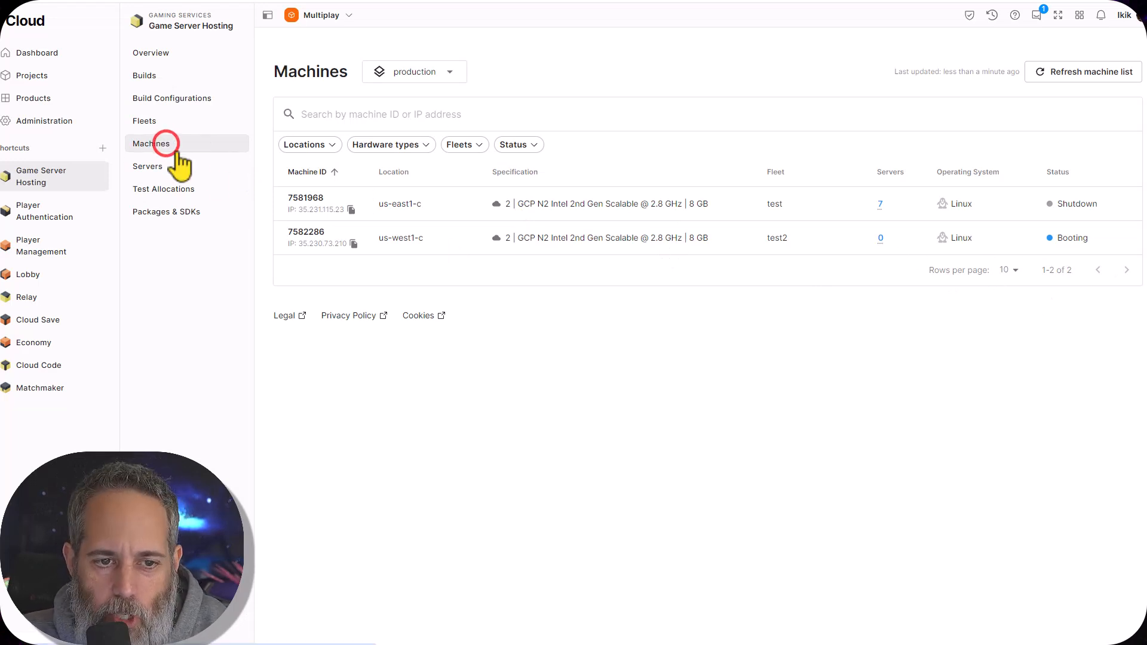
Check the server instances, and list the machines of every status to examine the test2 machine
{"action": "left_click", "coordinate": [166, 166]}
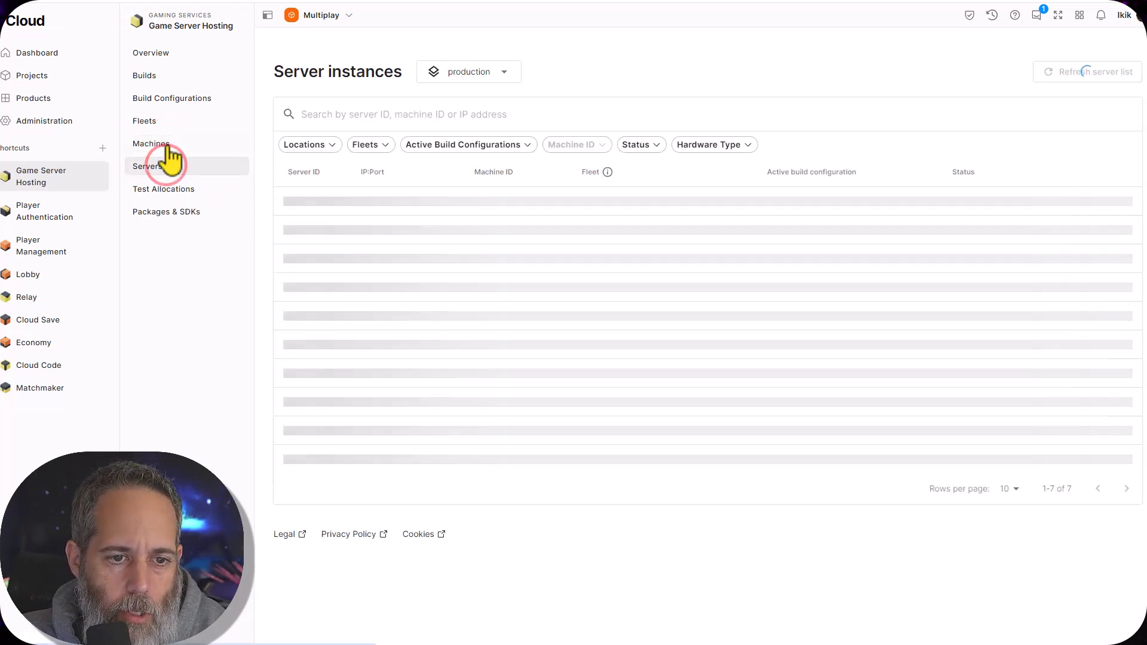
{"action": "left_click", "coordinate": [168, 145]}
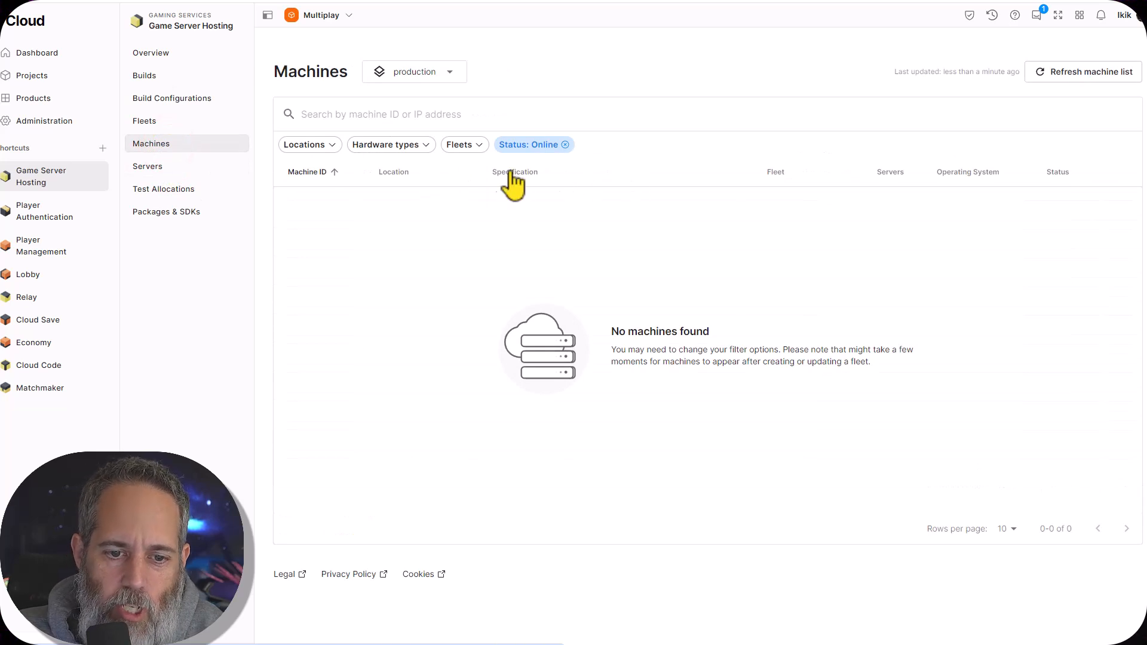
{"action": "left_click", "coordinate": [565, 144]}
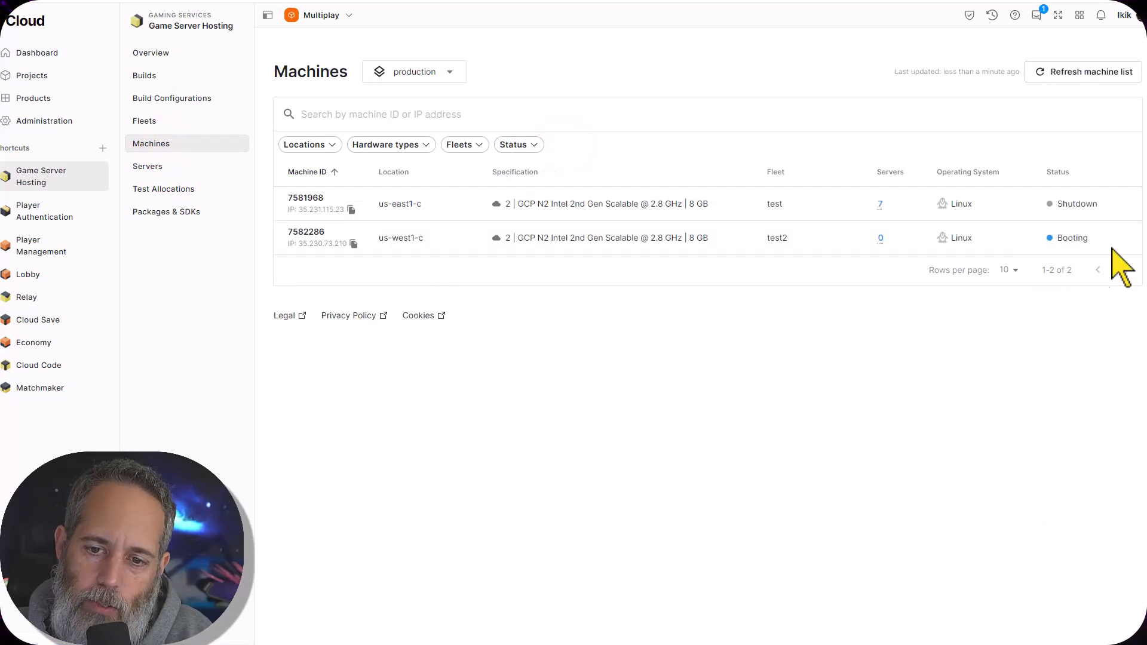
Check the test allocations and server instances, and recheck the test2 machine's status without the Online filter
{"action": "left_click", "coordinate": [195, 190]}
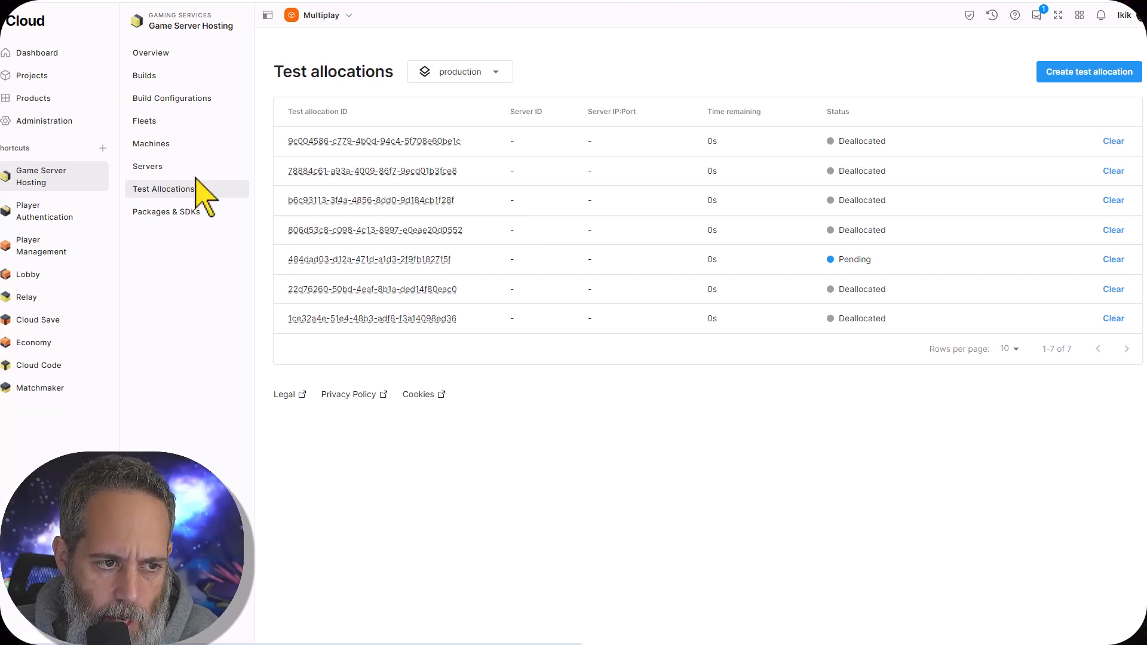
{"action": "left_click", "coordinate": [170, 172]}
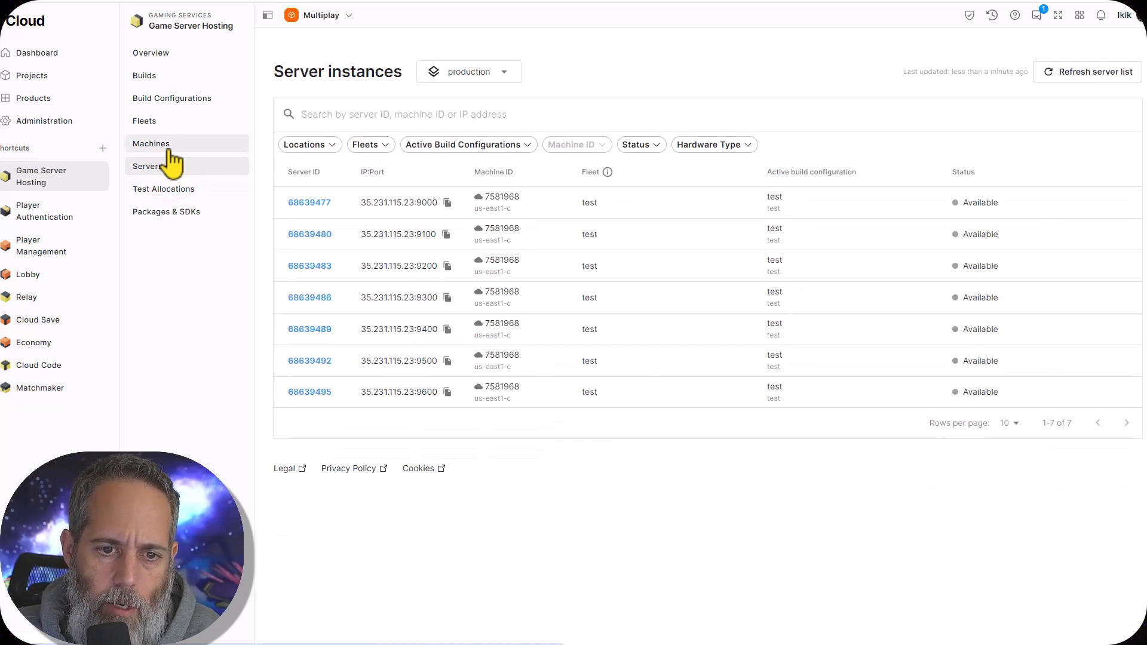
{"action": "left_click", "coordinate": [162, 137]}
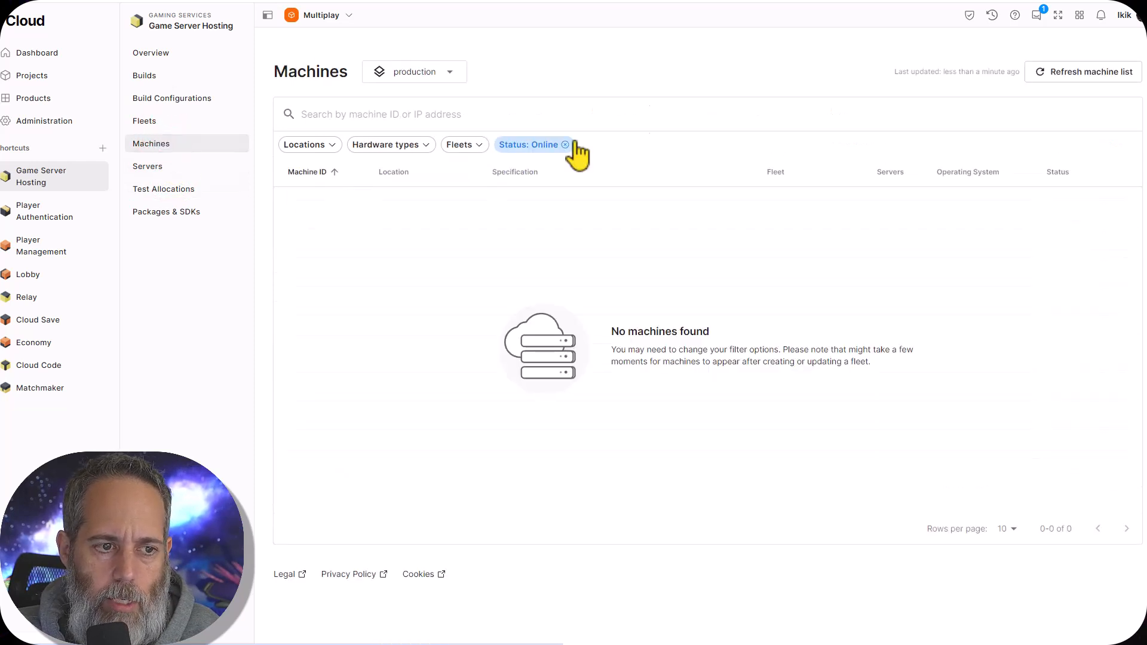
{"action": "left_click", "coordinate": [565, 145]}
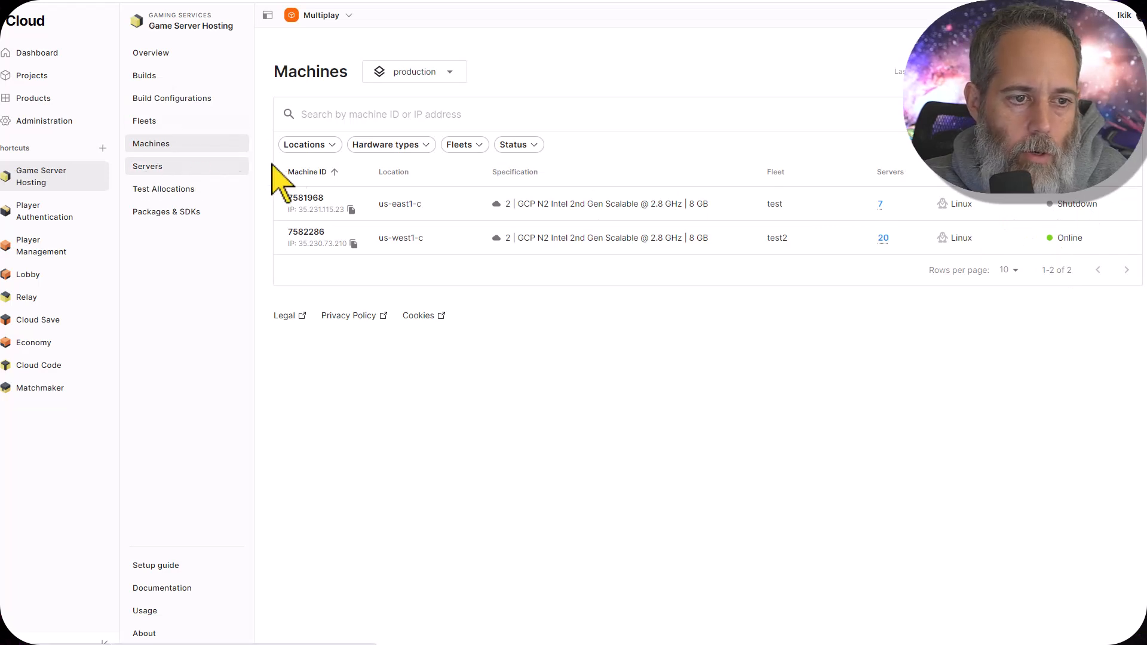
Open the Engine.log file of the allocated server instance in fleet test2
{"action": "left_click", "coordinate": [162, 166]}
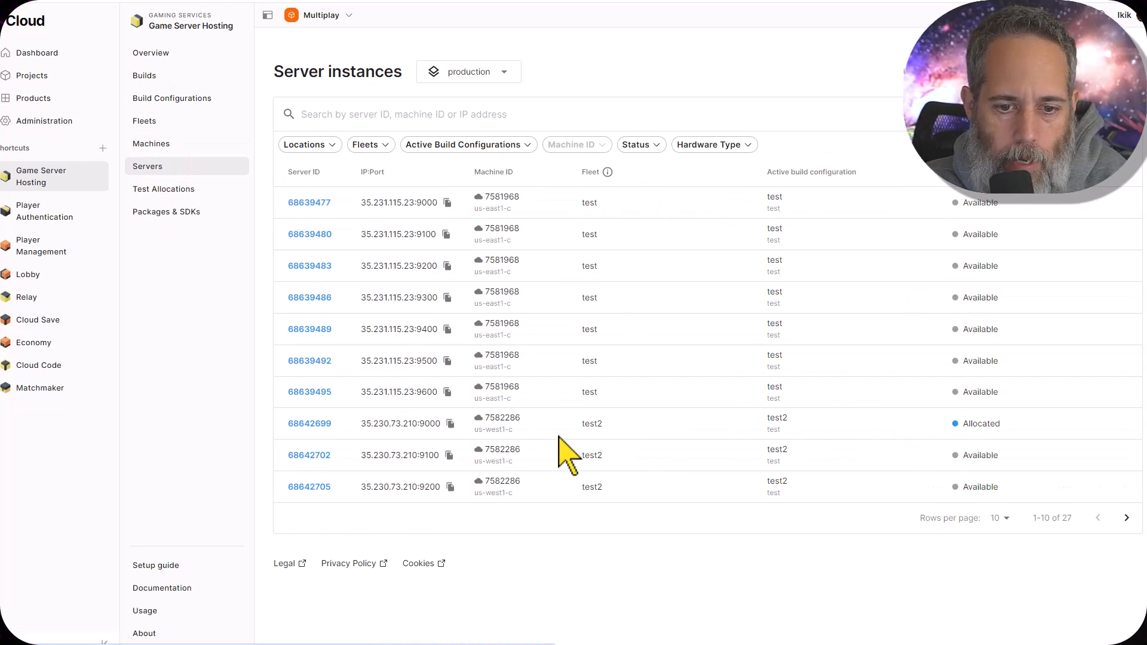
{"action": "left_click", "coordinate": [303, 423]}
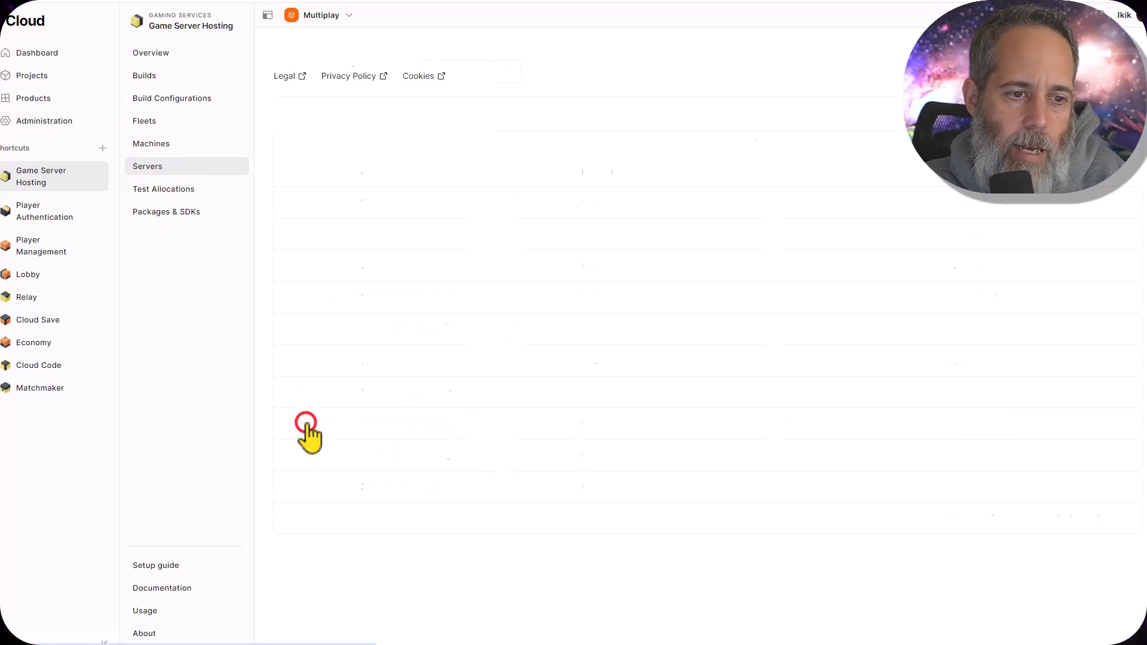
{"action": "left_click", "coordinate": [396, 115]}
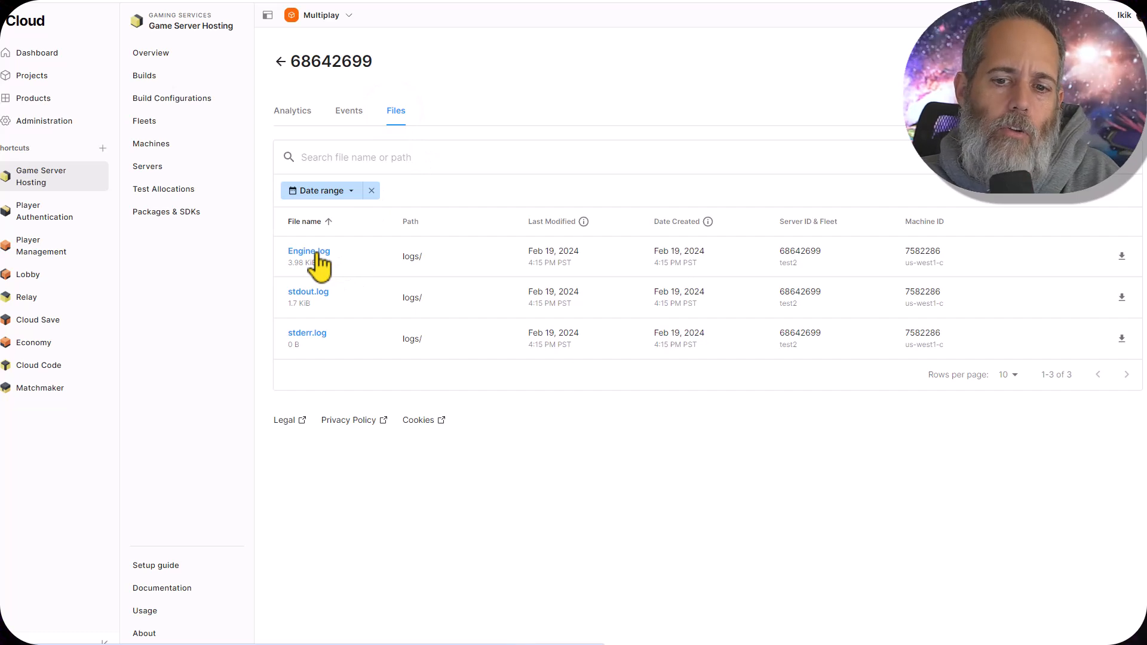
{"action": "left_click", "coordinate": [316, 254]}
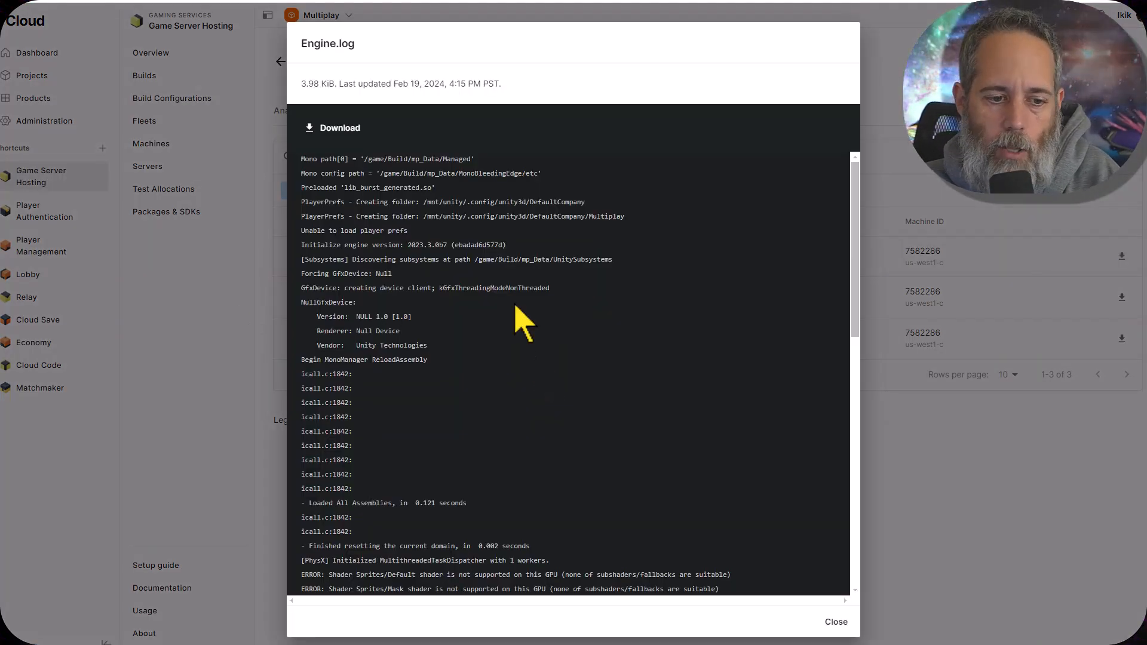
Examine Engine.log for the missing script warnings, server start, connection and allocation entries, and close the log
{"action": "scroll", "coordinate": [550, 327], "scroll_direction": "down", "scroll_amount": 10}
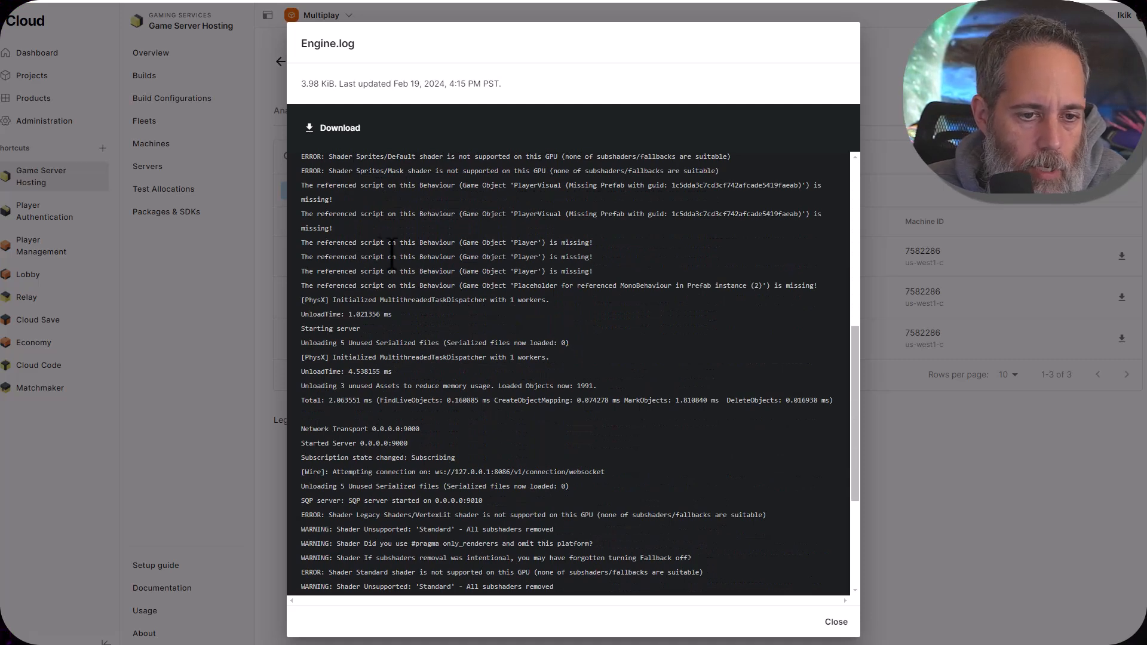
{"action": "left_click_drag", "start_coordinate": [303, 242], "coordinate": [563, 274]}
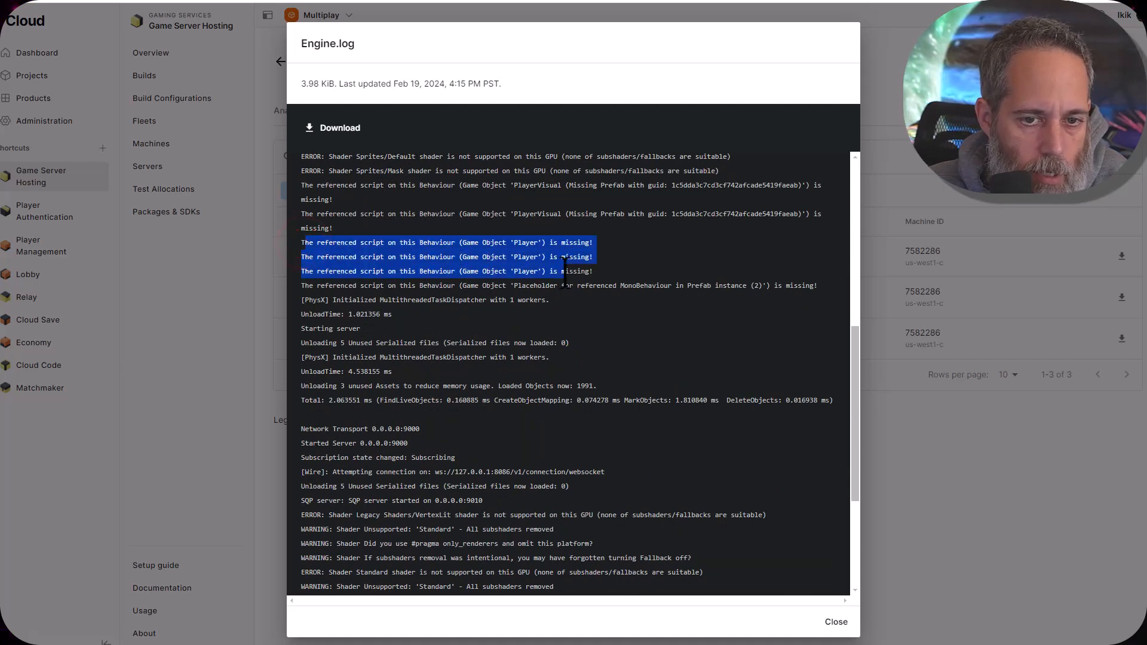
{"action": "scroll", "coordinate": [568, 278], "scroll_direction": "down", "scroll_amount": 3}
{"action": "scroll", "coordinate": [566, 276], "scroll_direction": "down", "scroll_amount": 1}
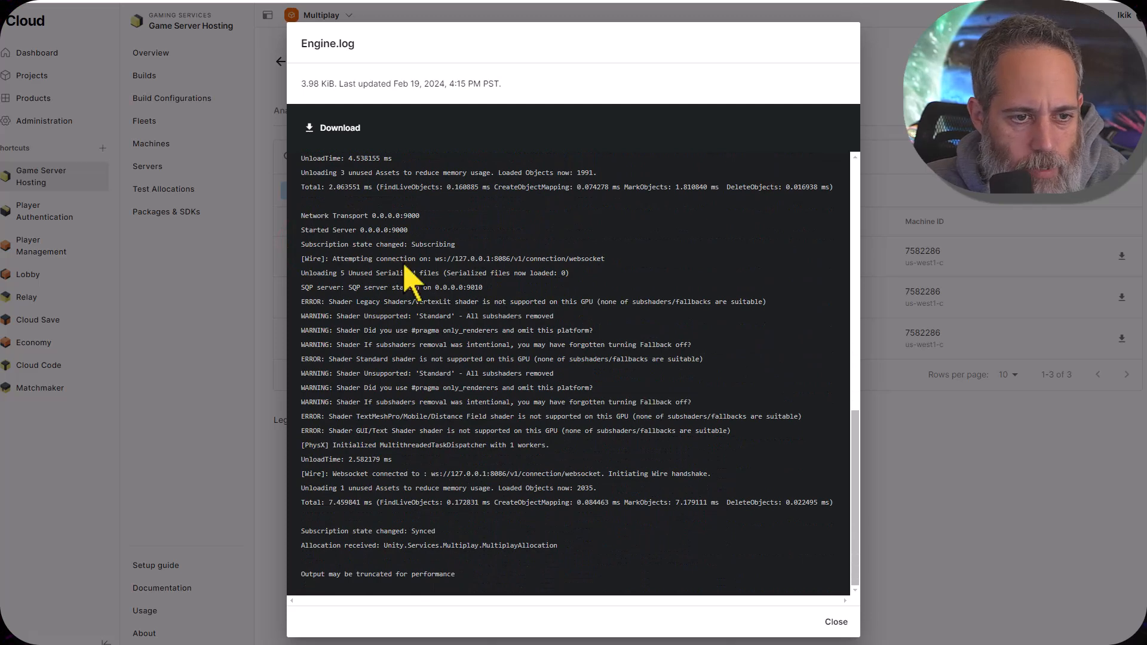
{"action": "left_click_drag", "start_coordinate": [421, 222], "coordinate": [473, 258]}
{"action": "left_click", "coordinate": [473, 257]}
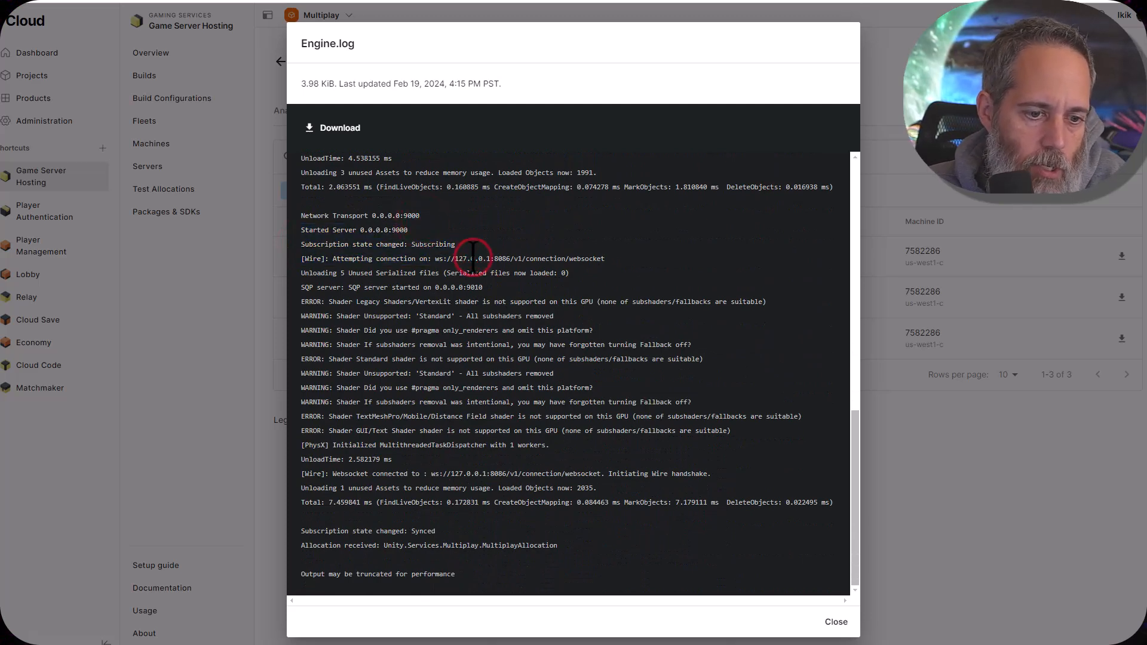
{"action": "left_click", "coordinate": [407, 482]}
{"action": "left_click_drag", "start_coordinate": [314, 530], "coordinate": [502, 545]}
{"action": "left_click", "coordinate": [502, 540]}
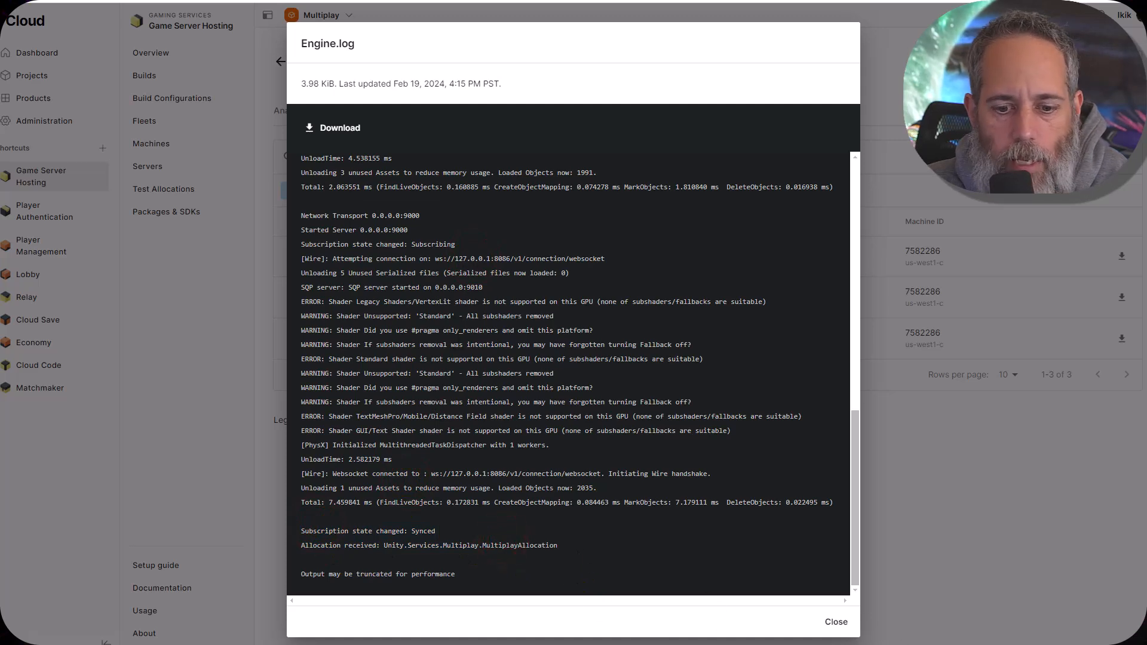
{"action": "left_click", "coordinate": [834, 622]}
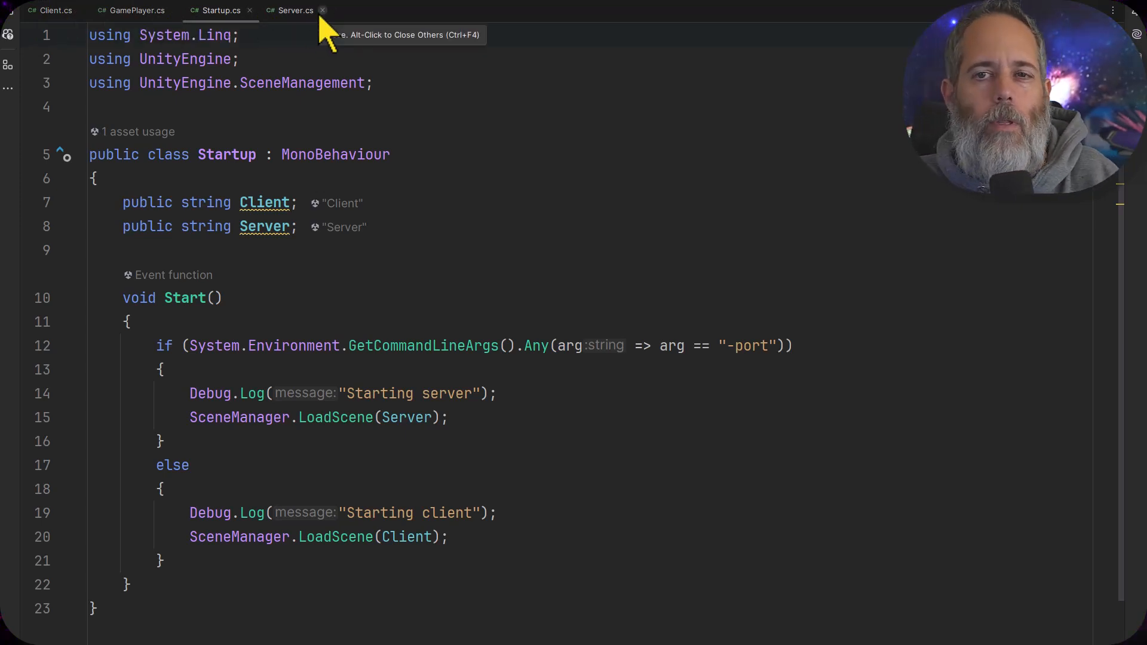
In the code editor, examine the ticket ID field and the Start and StartServer methods in Server.cs
{"action": "left_click", "coordinate": [291, 13]}
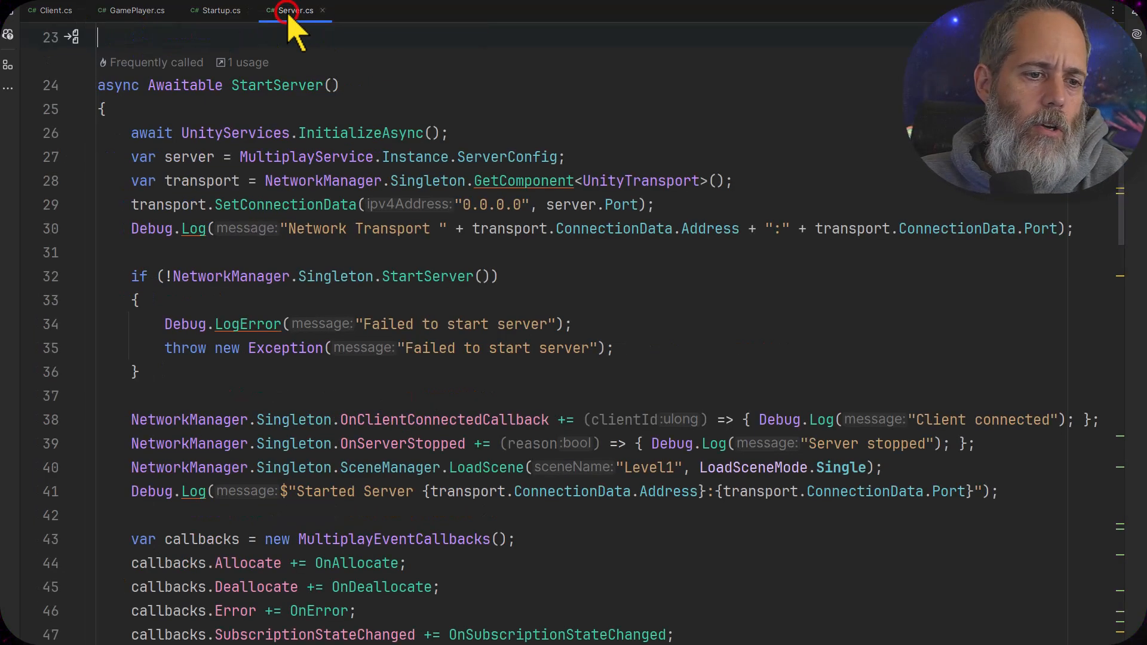
{"action": "scroll", "coordinate": [362, 175], "scroll_direction": "up", "scroll_amount": 4}
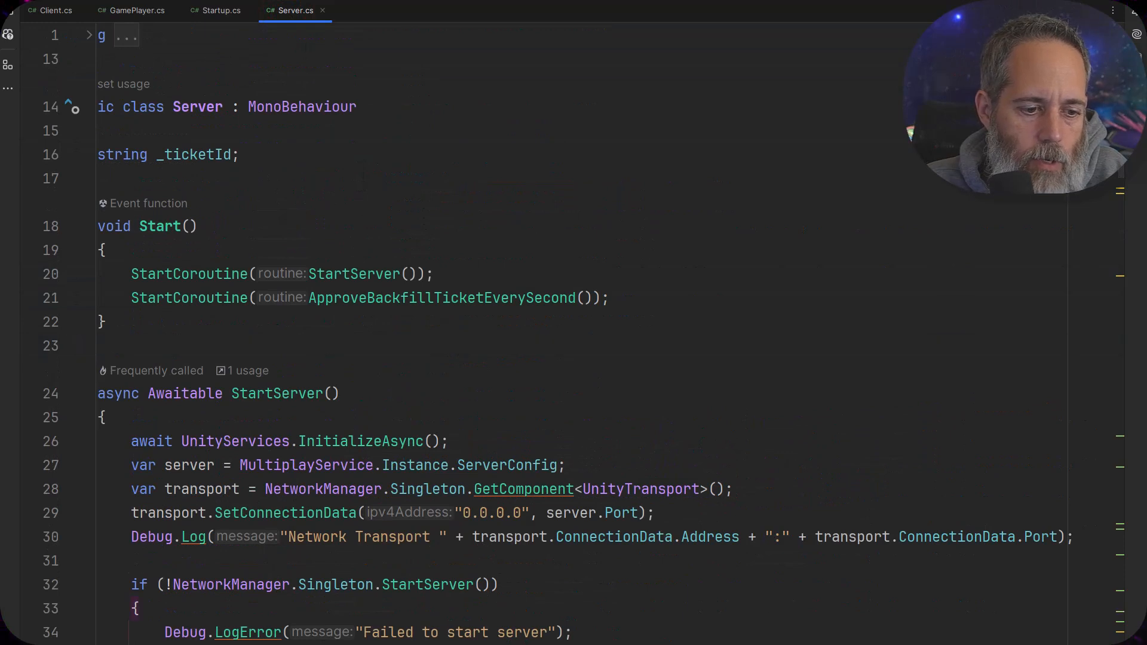
{"action": "scroll", "coordinate": [573, 334], "scroll_direction": "left", "scroll_amount": 1}
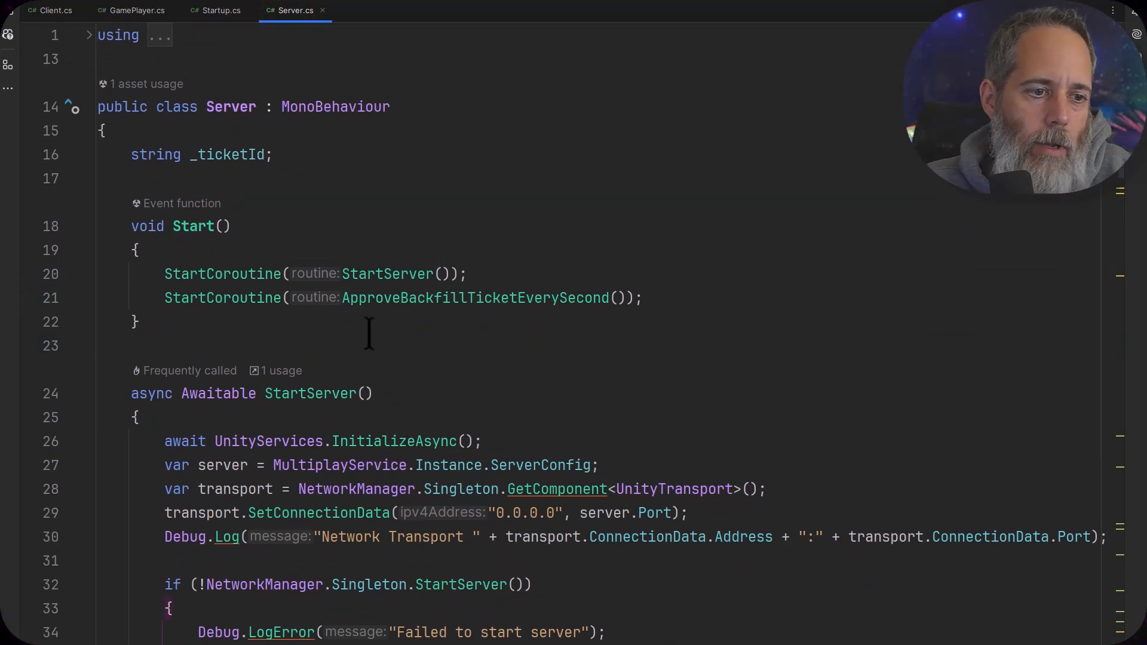
{"action": "left_click", "coordinate": [229, 156]}
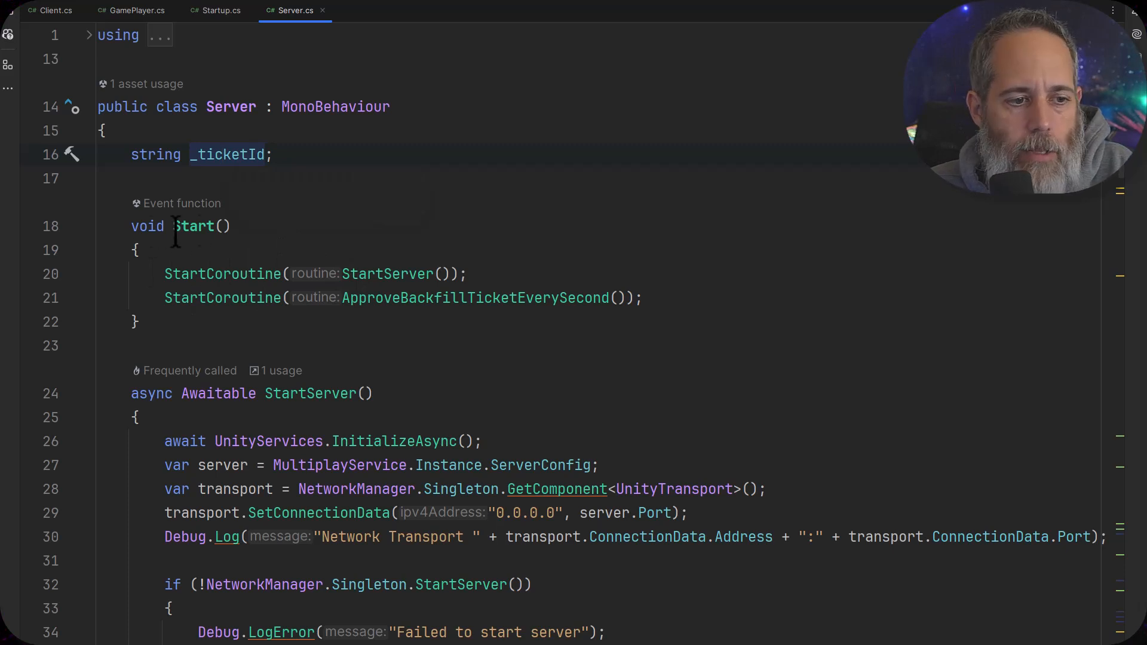
{"action": "left_click", "coordinate": [418, 270]}
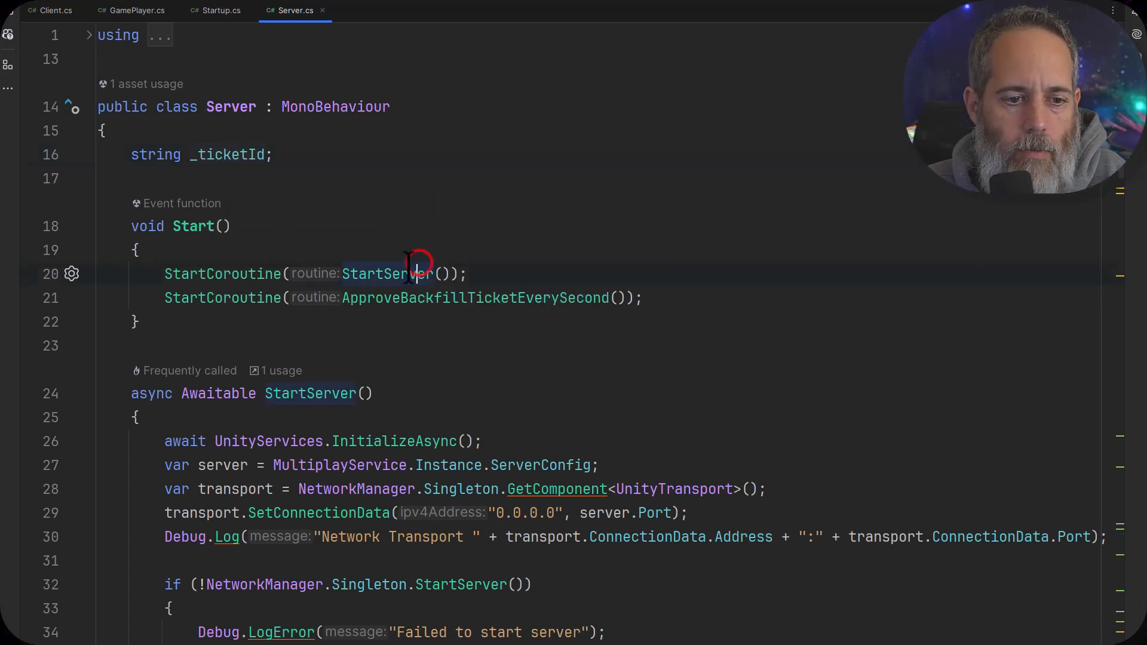
{"action": "scroll", "coordinate": [392, 279], "scroll_direction": "down", "scroll_amount": 1}
{"action": "scroll", "coordinate": [389, 279], "scroll_direction": "down", "scroll_amount": 3}
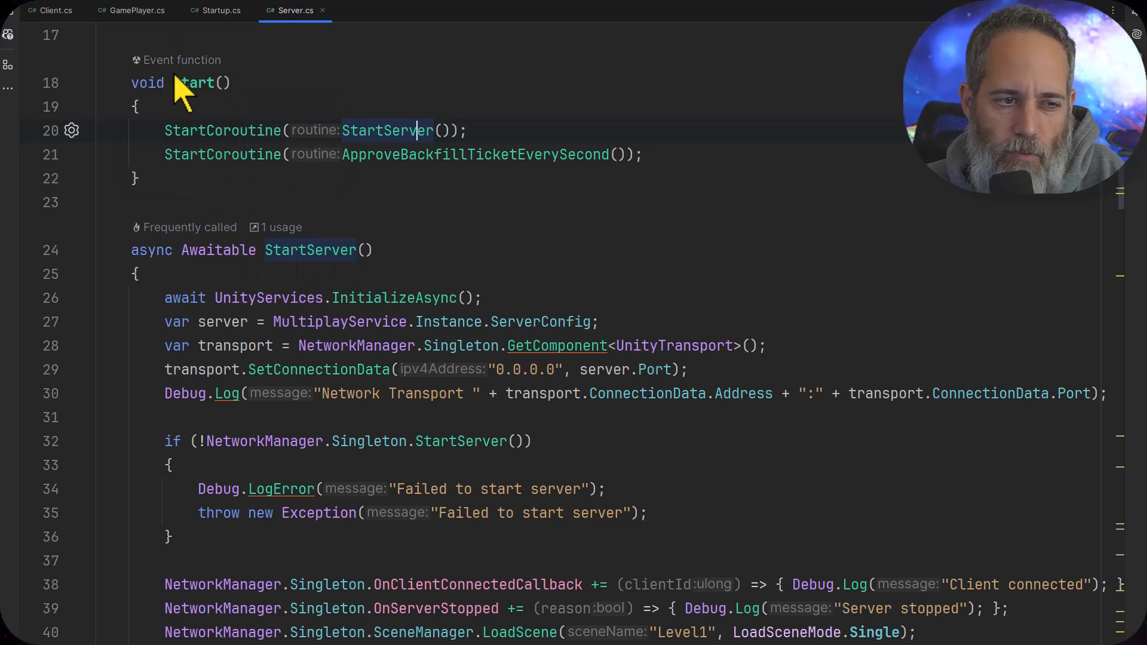
{"action": "mouse_move", "coordinate": [170, 80]}
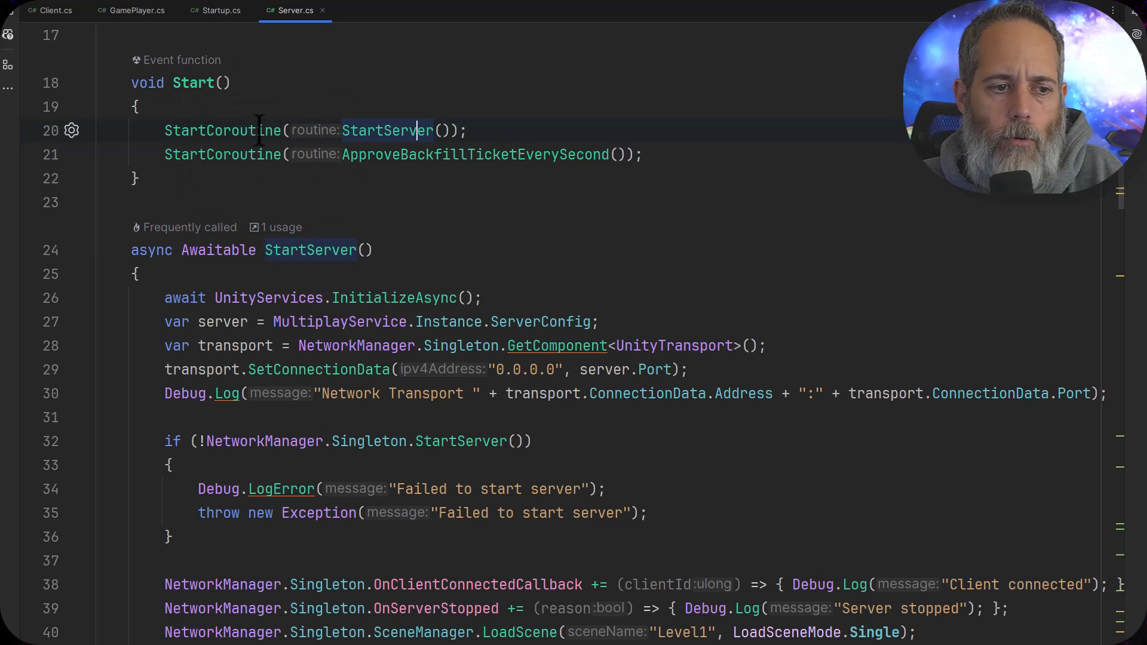
In StartServer of Server.cs, examine the Unity Services initialization, the MultiplayService server config, and the transport's 0.0.0.0 address and port setup
{"action": "mouse_move", "coordinate": [260, 131]}
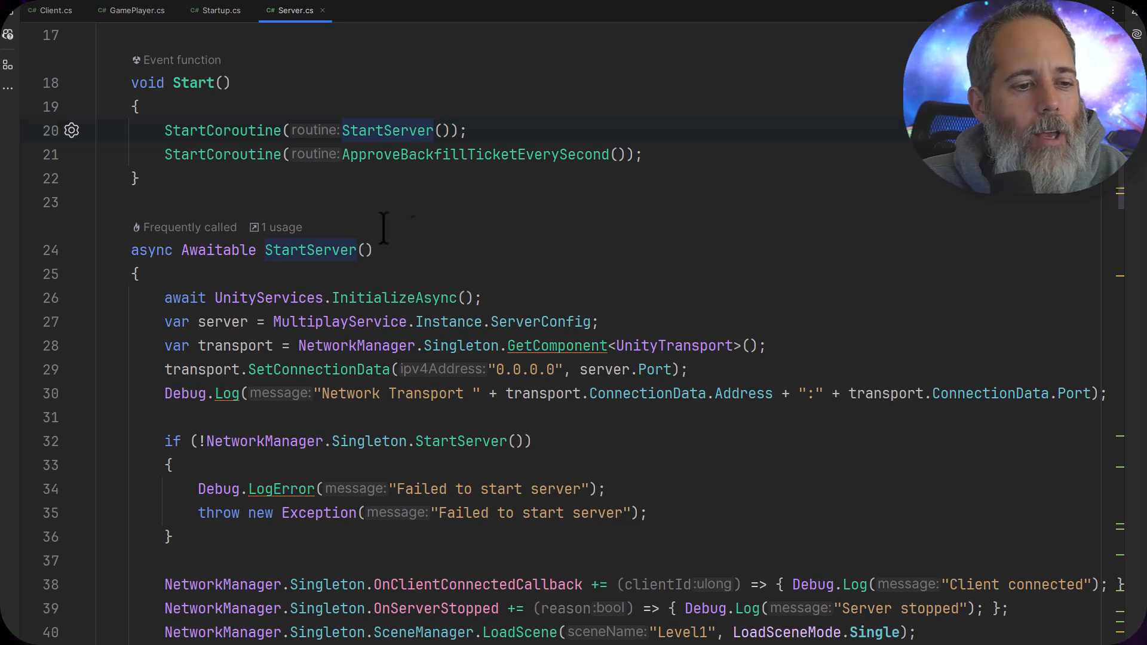
{"action": "left_click", "coordinate": [347, 270]}
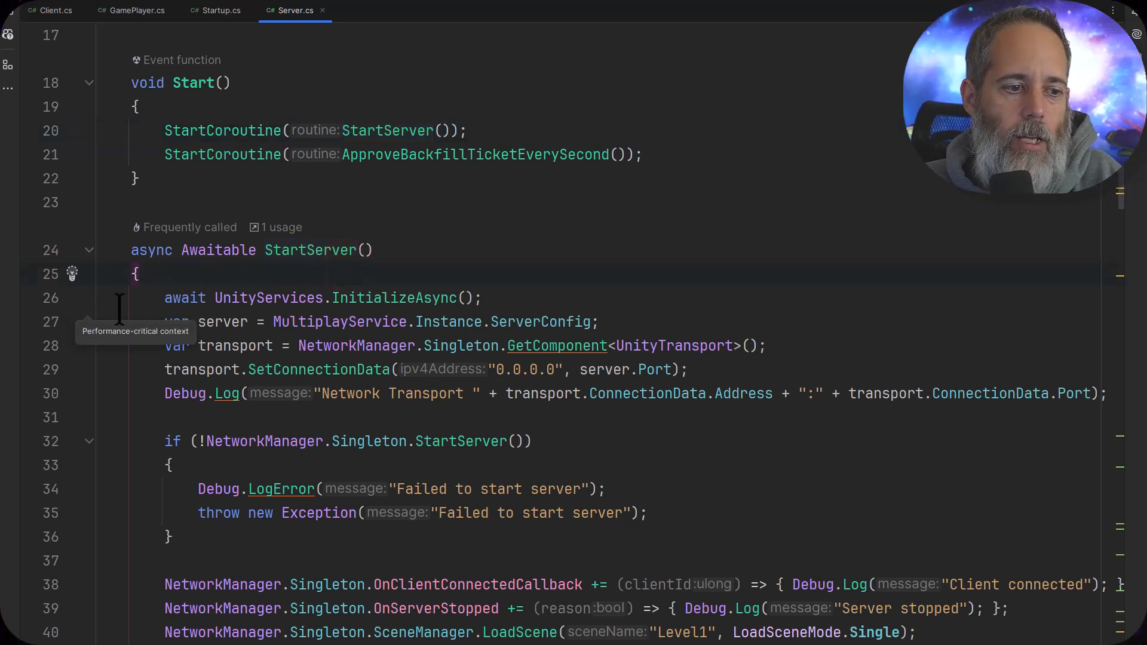
{"action": "left_click", "coordinate": [529, 299]}
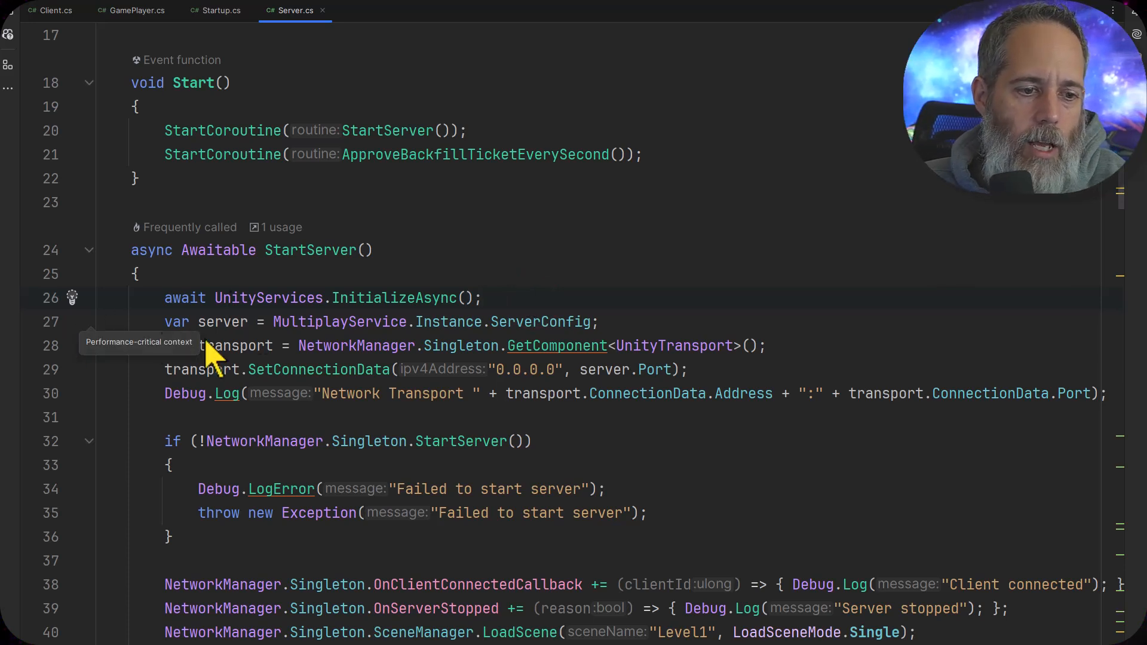
{"action": "left_click", "coordinate": [513, 322]}
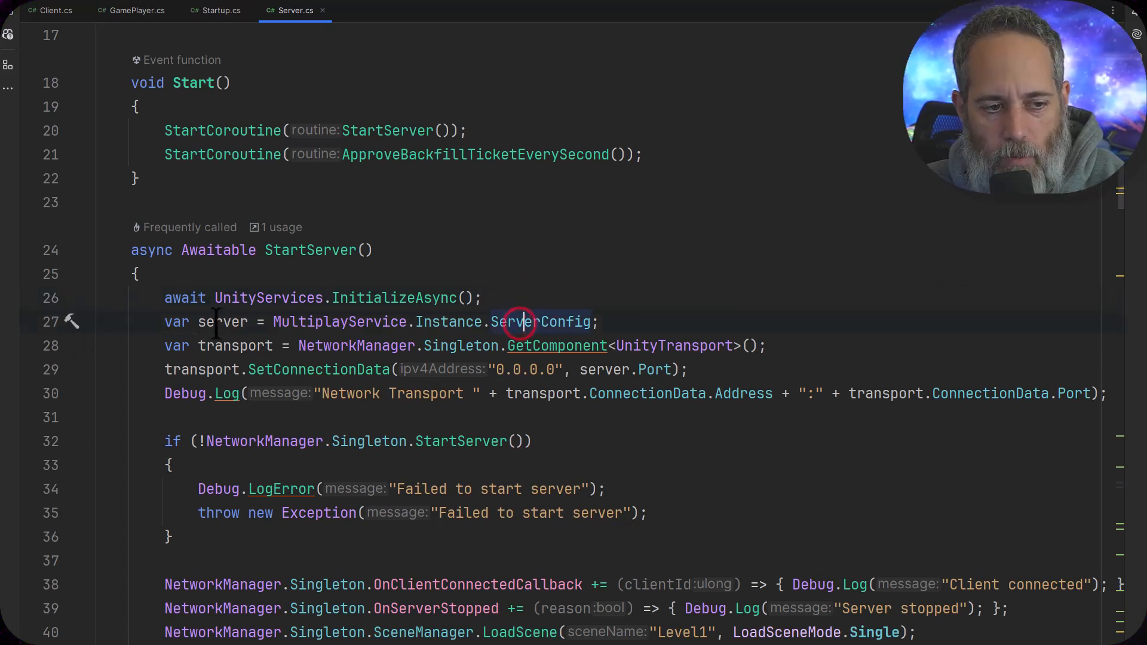
{"action": "left_click", "coordinate": [214, 323]}
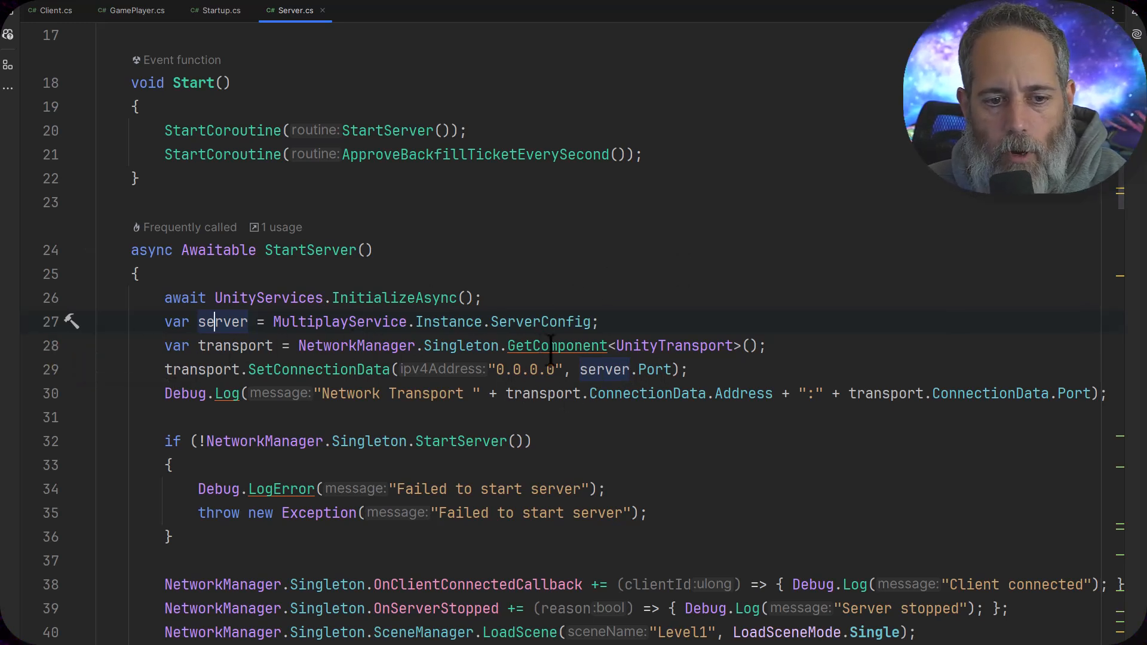
{"action": "mouse_move", "coordinate": [550, 349]}
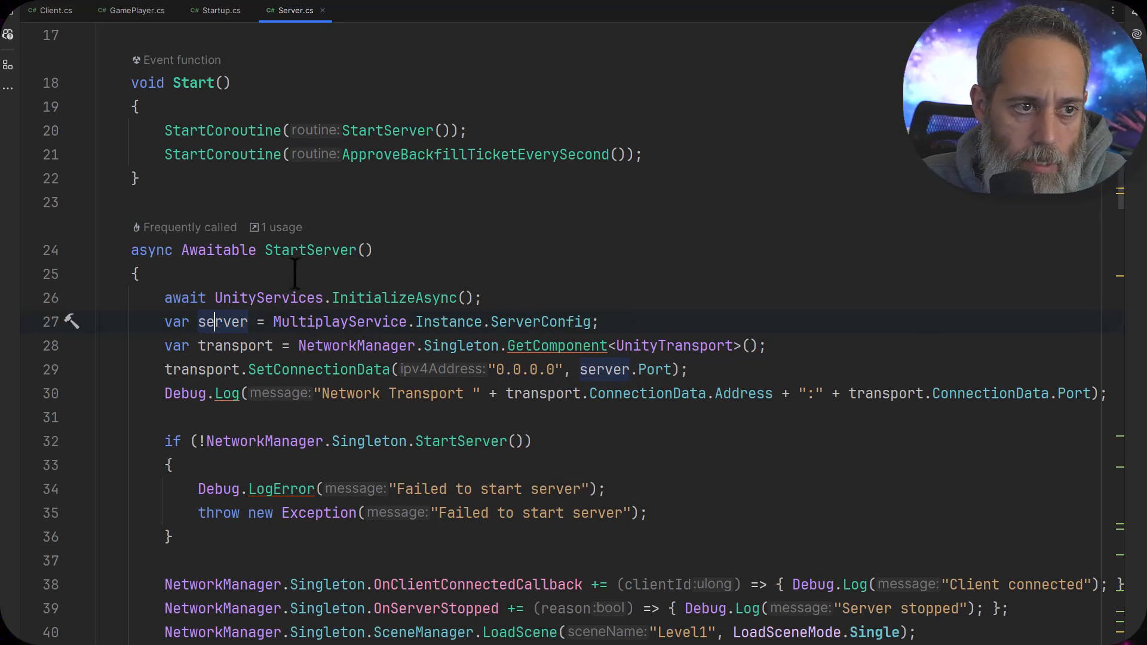
{"action": "left_click", "coordinate": [353, 322]}
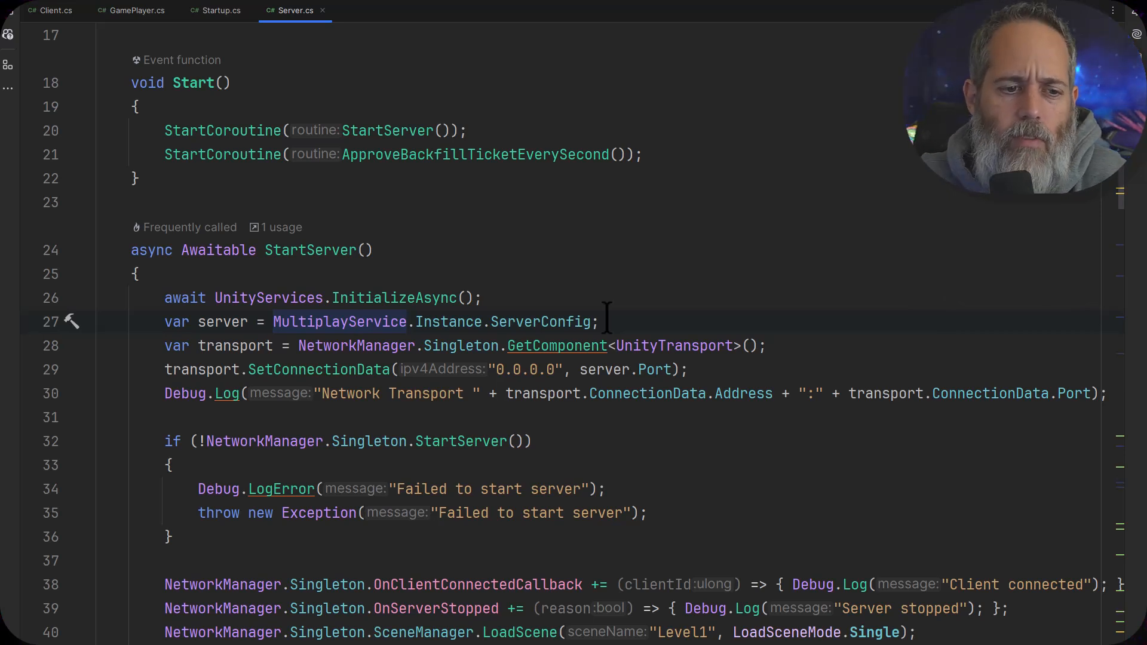
{"action": "left_click", "coordinate": [348, 322]}
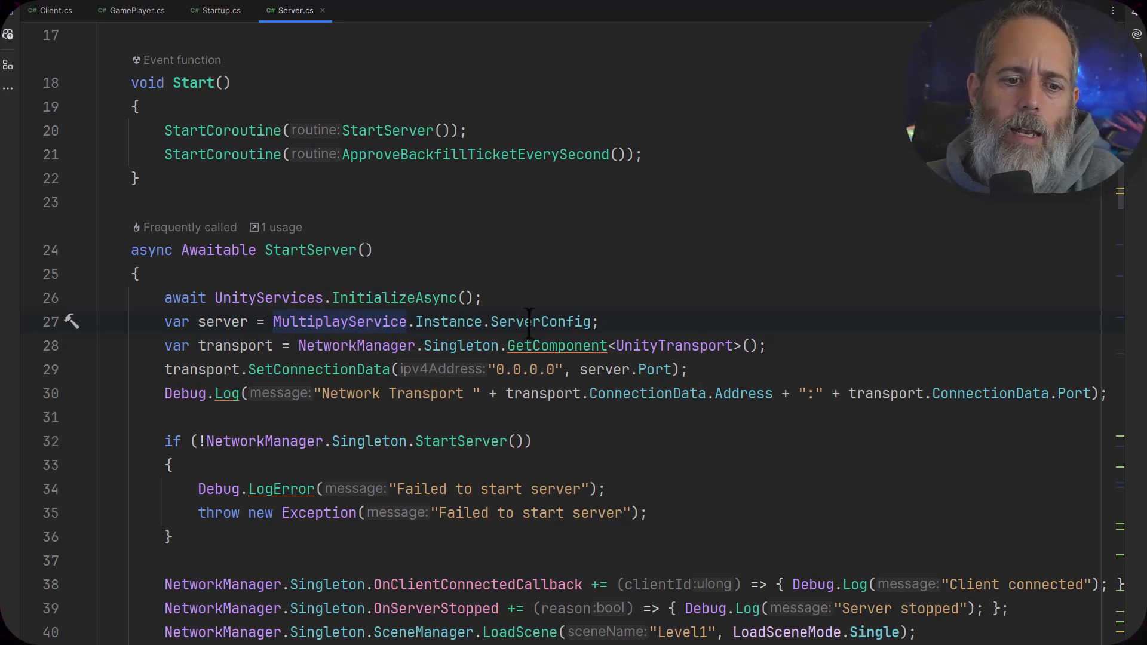
{"action": "left_click", "coordinate": [660, 369]}
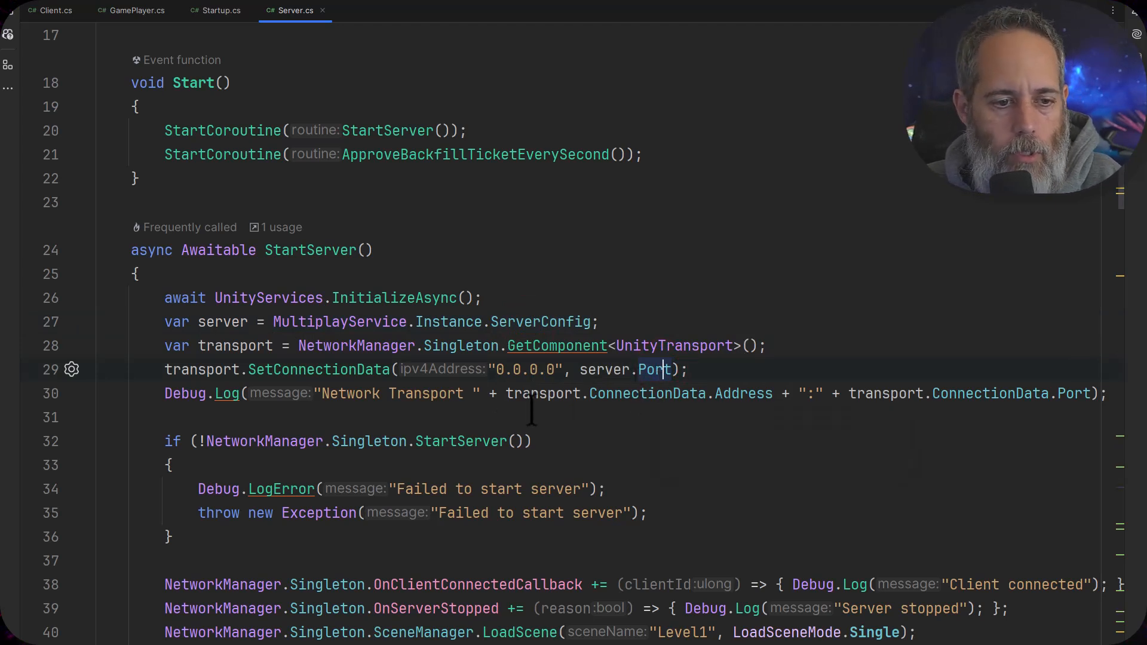
{"action": "left_click", "coordinate": [486, 369]}
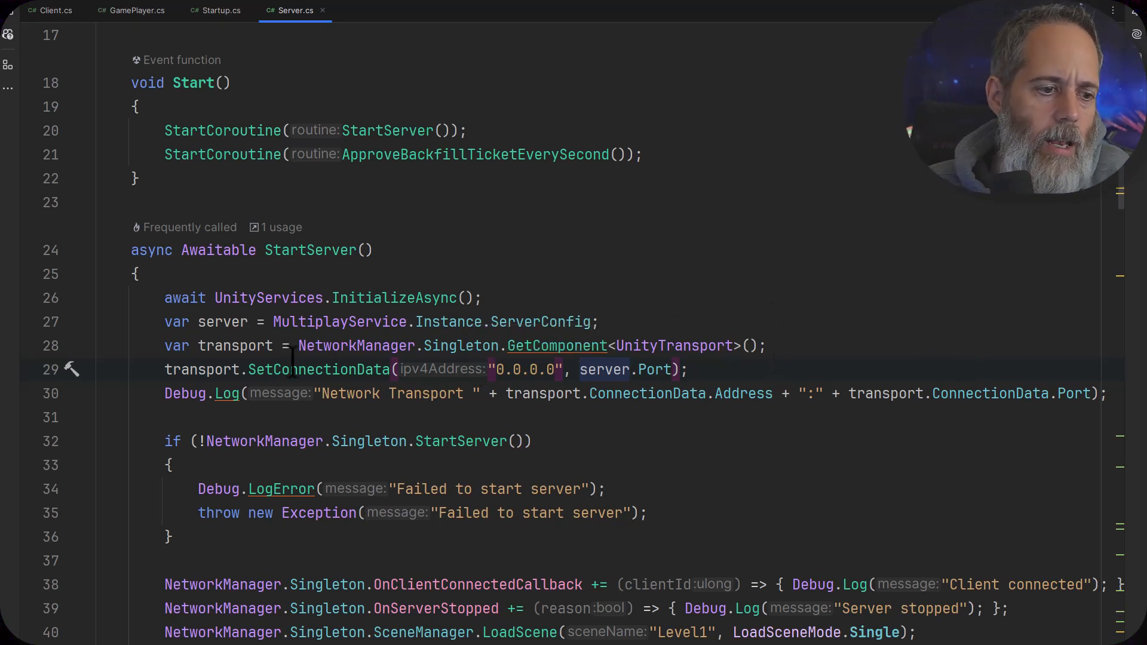
Examine the server start failure check, the client-connected and server-stopped callbacks, and the Level1 scene load in StartServer
{"action": "scroll", "coordinate": [657, 430], "scroll_direction": "down", "scroll_amount": 1}
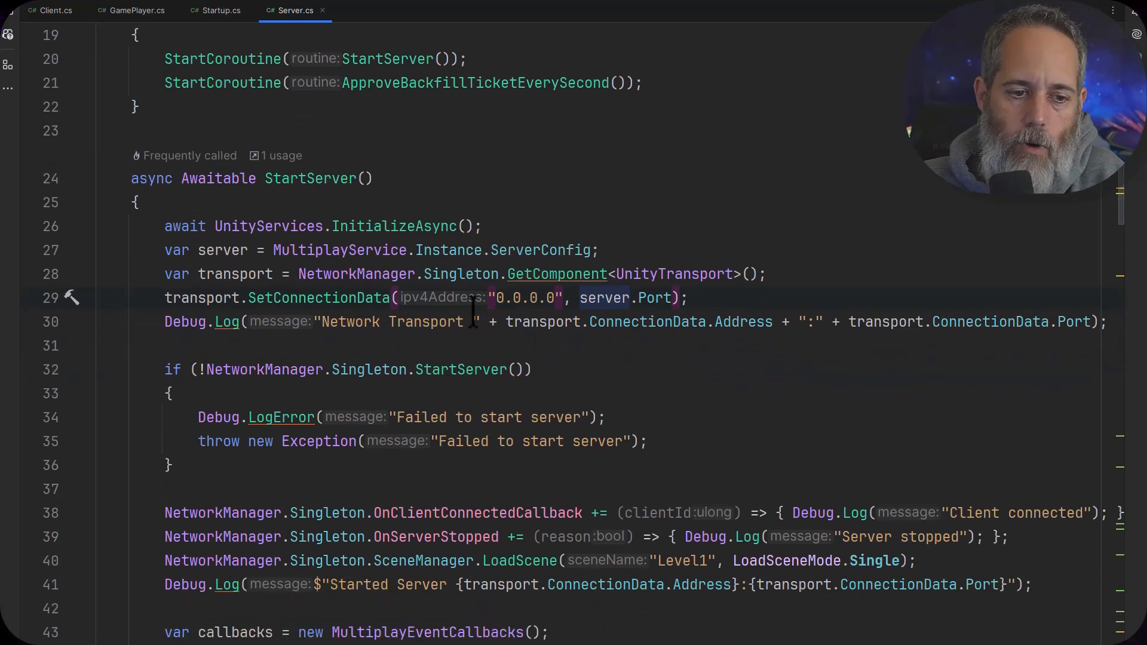
{"action": "scroll", "coordinate": [479, 331], "scroll_direction": "down", "scroll_amount": 1}
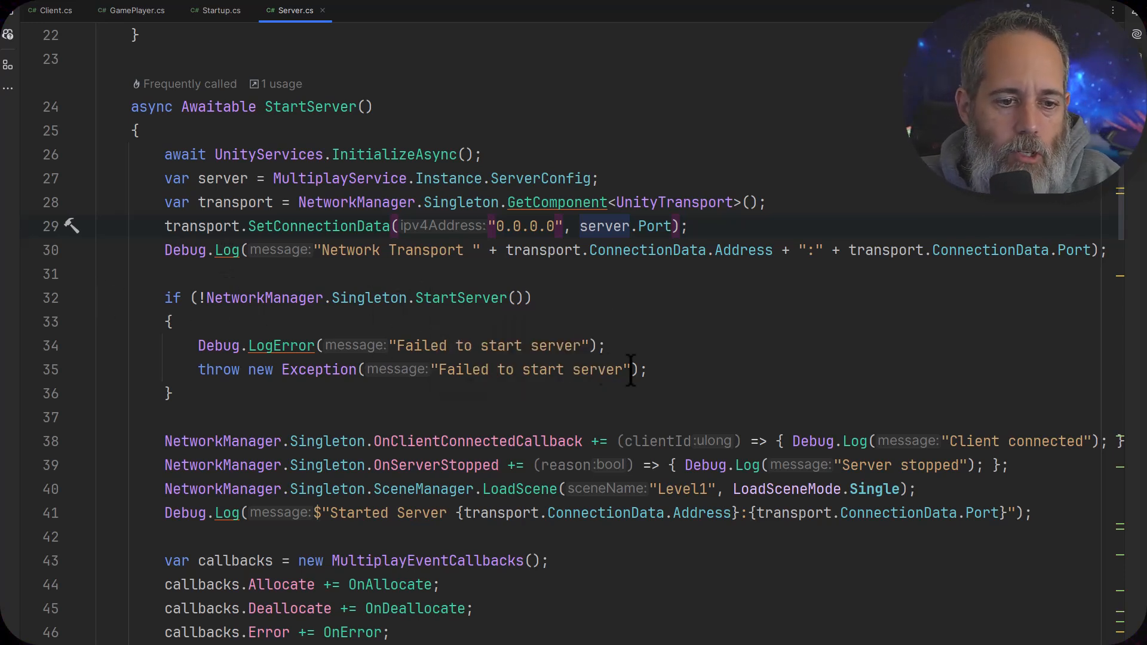
{"action": "scroll", "coordinate": [488, 376], "scroll_direction": "down", "scroll_amount": 2}
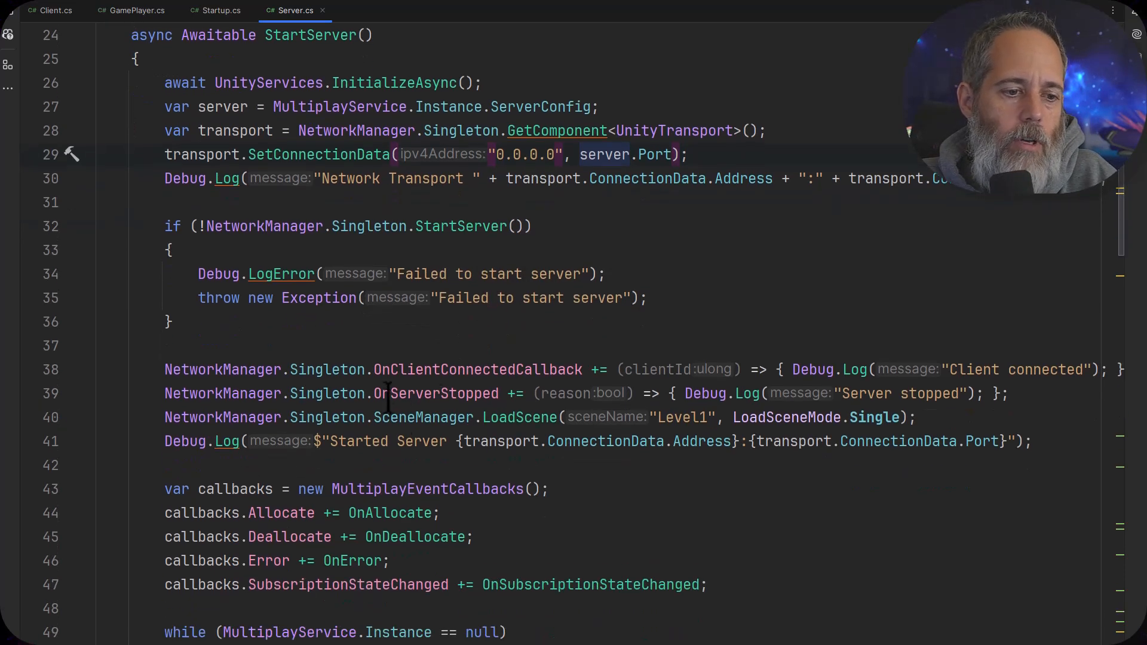
{"action": "mouse_move", "coordinate": [382, 352]}
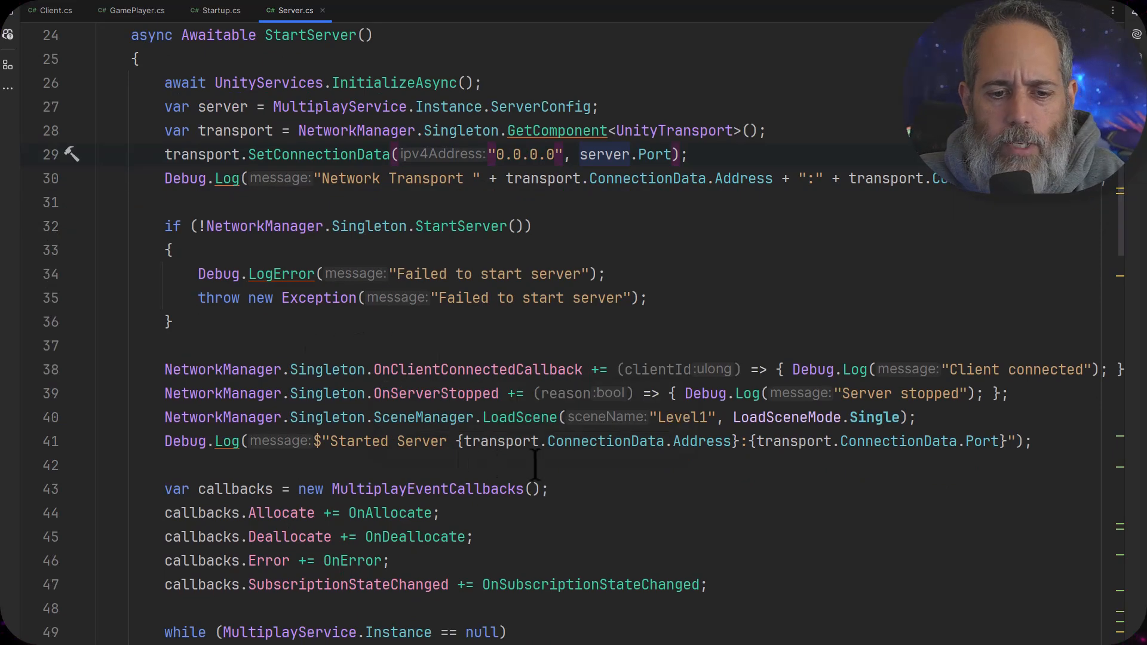
{"action": "scroll", "coordinate": [538, 460], "scroll_direction": "down", "scroll_amount": 1}
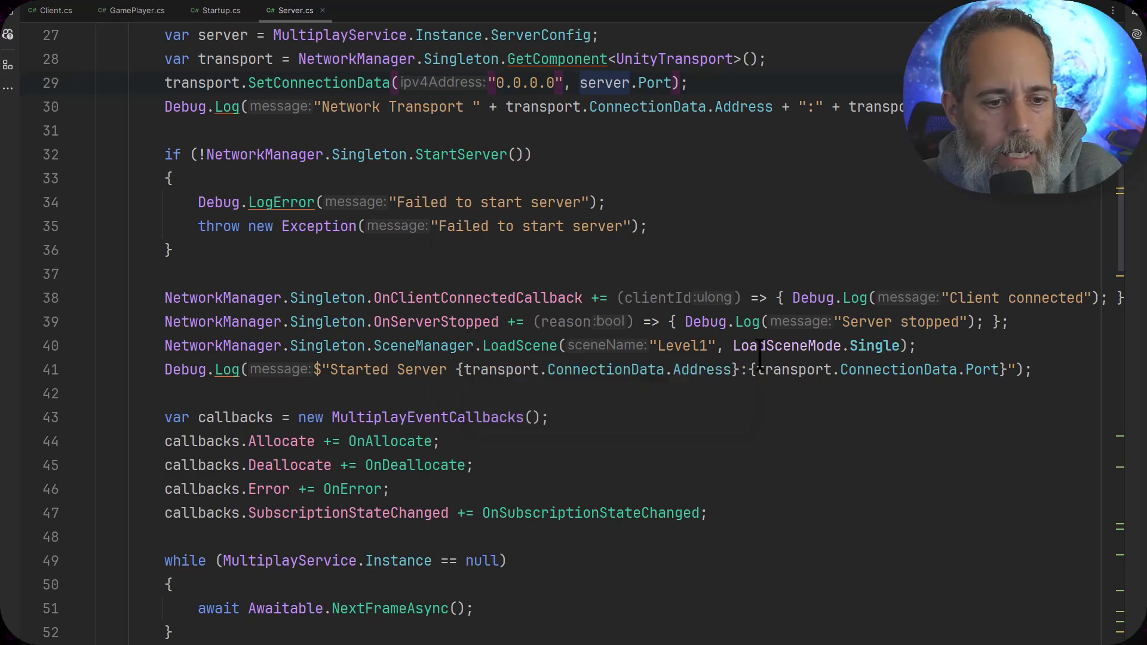
Examine the MultiplayEventCallbacks object and its Allocate, Deallocate, Error and SubscriptionStateChanged handlers
{"action": "scroll", "coordinate": [759, 355], "scroll_direction": "down", "scroll_amount": 2}
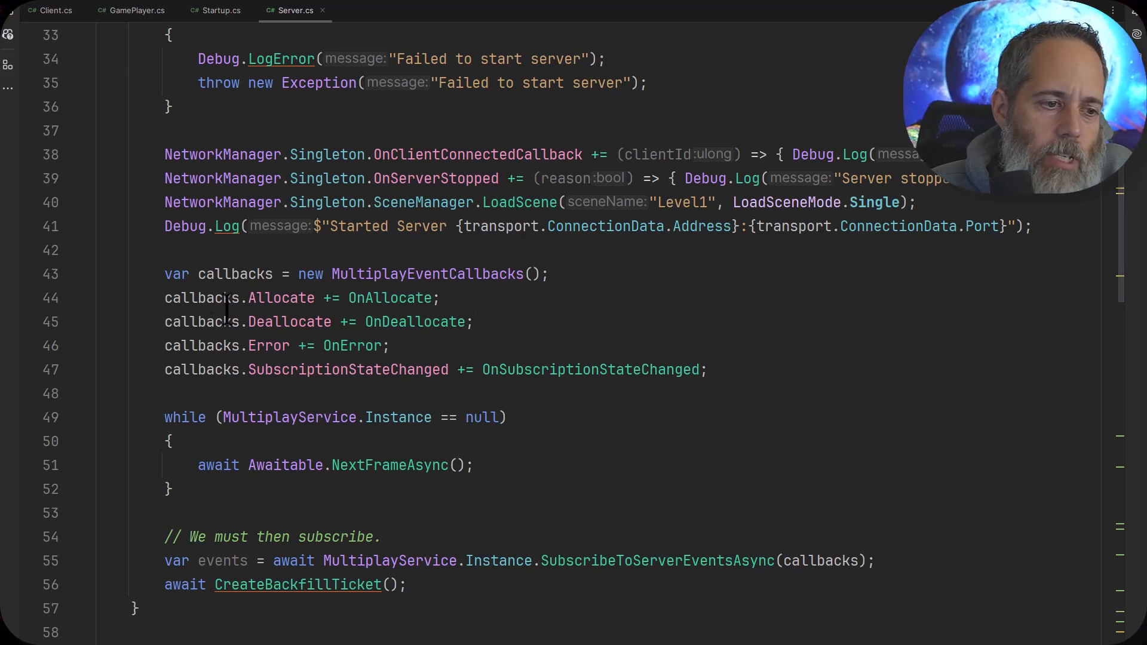
{"action": "left_click", "coordinate": [222, 274]}
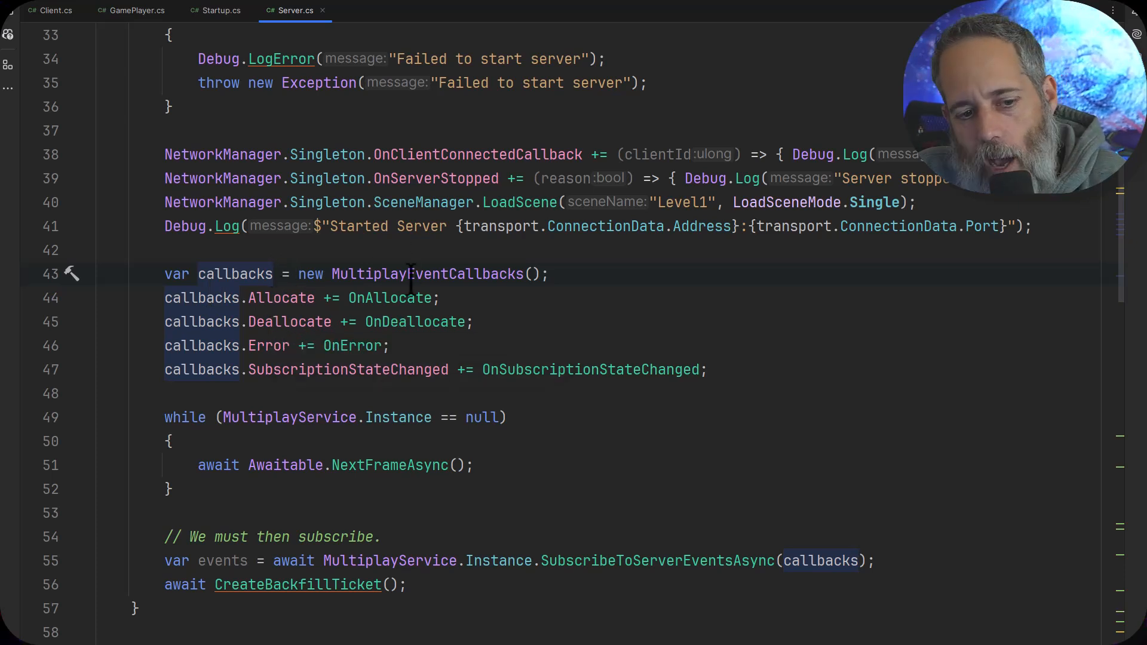
{"action": "mouse_move", "coordinate": [401, 274]}
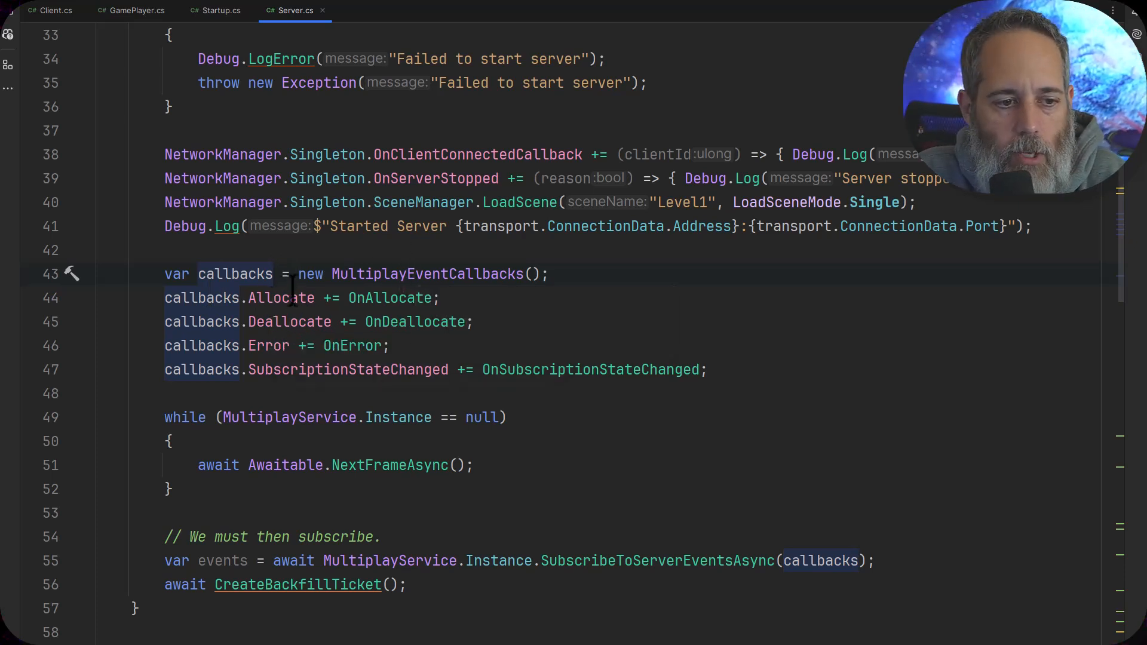
{"action": "scroll", "coordinate": [305, 358], "scroll_direction": "down", "scroll_amount": 1}
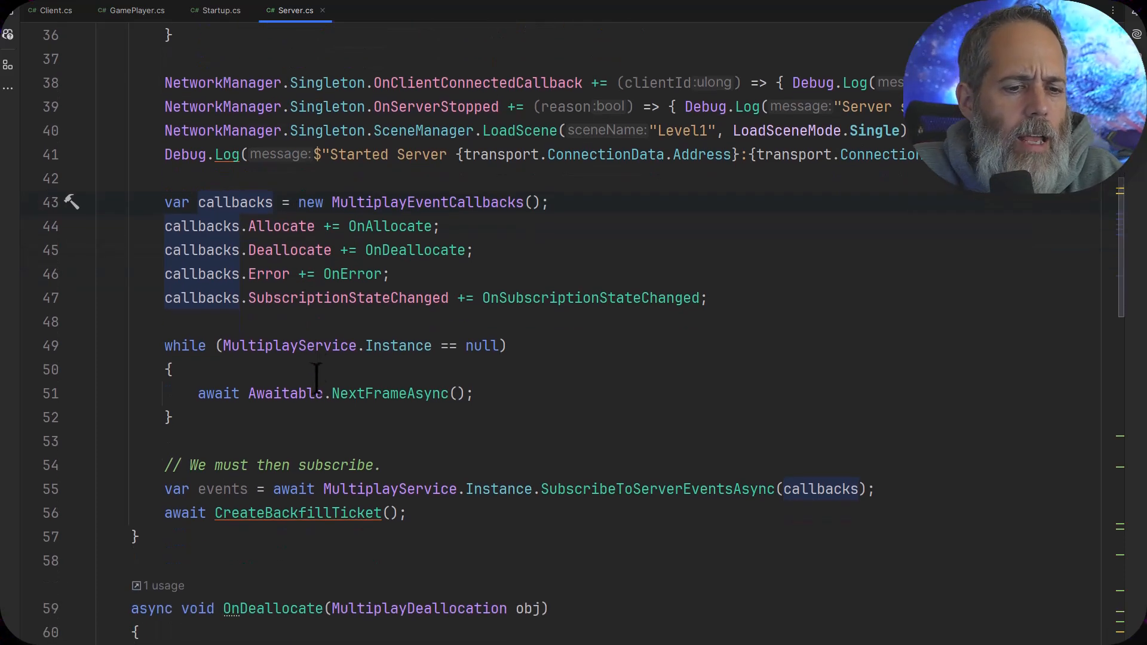
{"action": "mouse_move", "coordinate": [284, 280]}
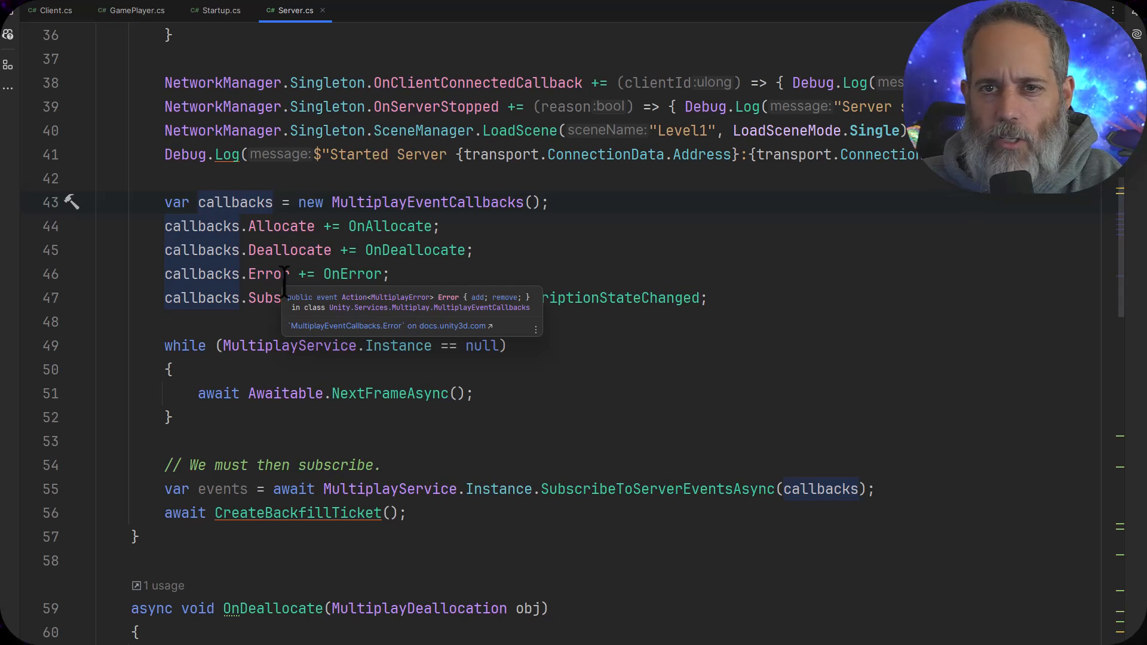
Examine the loop waiting for the MultiplayService instance and the SubscribeToServerEventsAsync call that receives the callbacks
{"action": "left_click", "coordinate": [432, 427]}
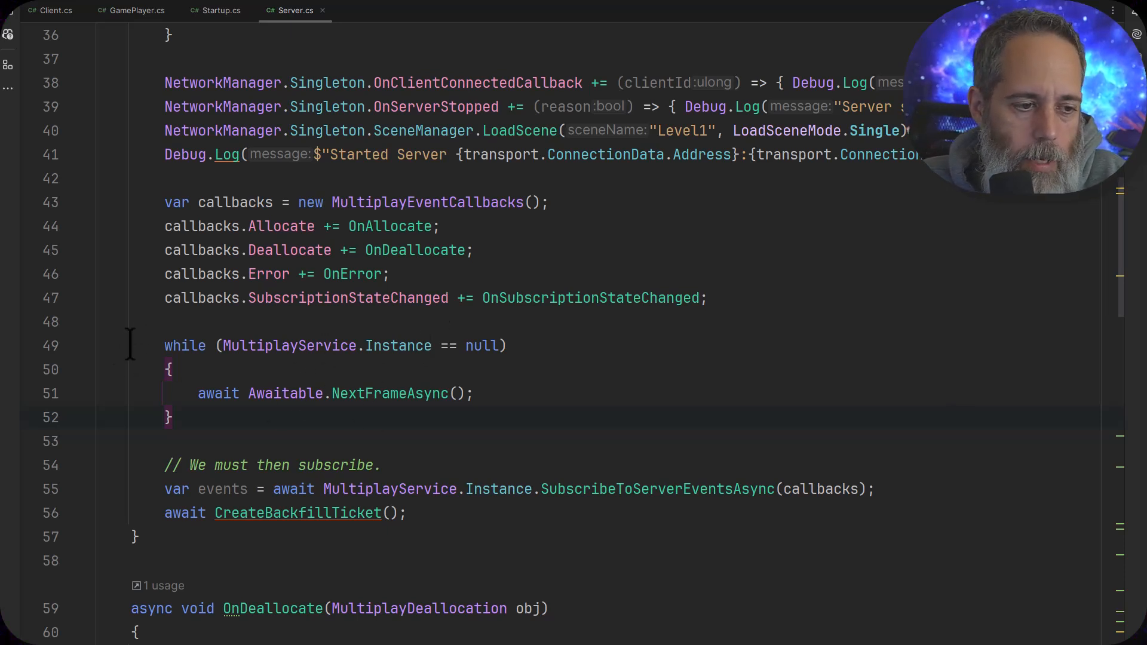
{"action": "left_click_drag", "start_coordinate": [142, 342], "coordinate": [221, 419]}
{"action": "left_click", "coordinate": [221, 418]}
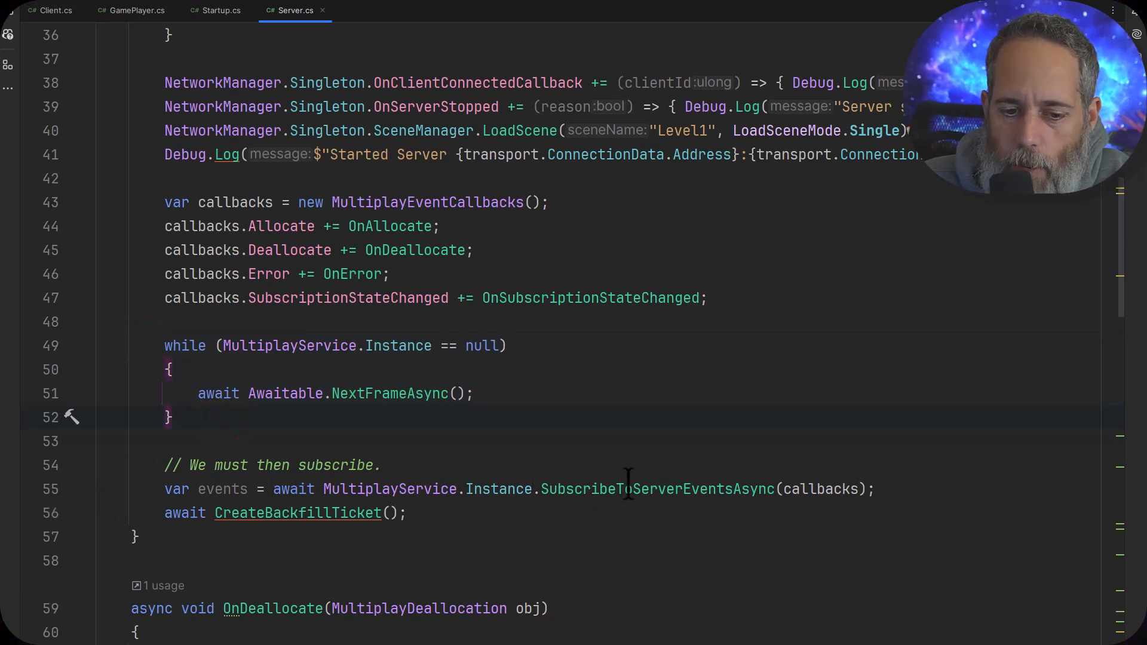
{"action": "left_click", "coordinate": [799, 487]}
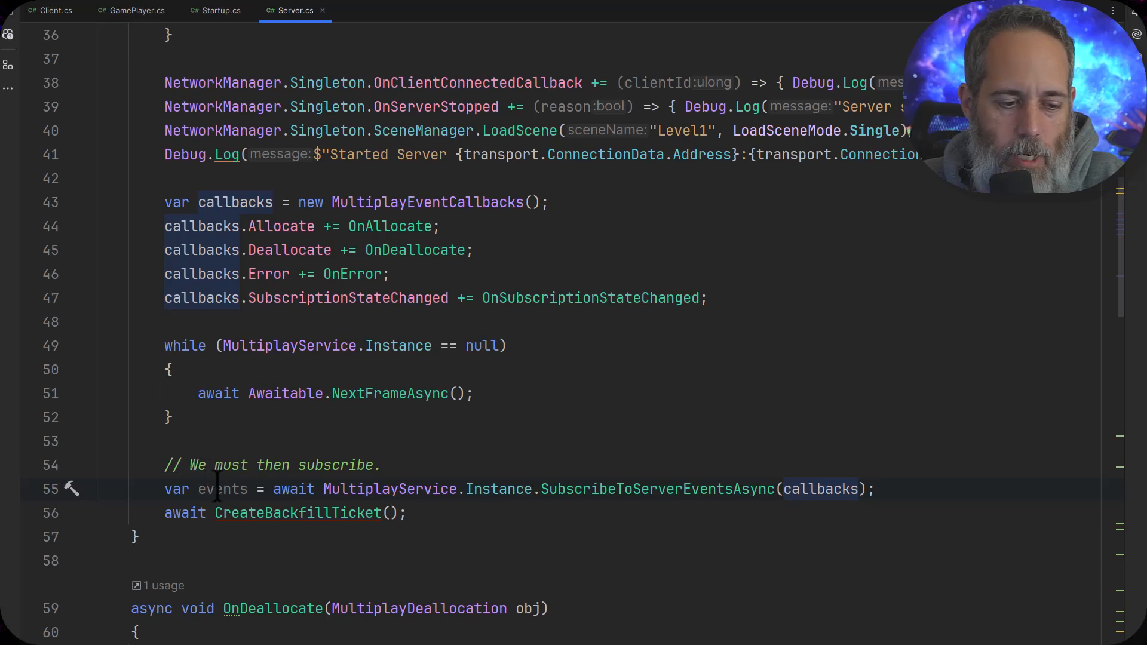
{"action": "mouse_move", "coordinate": [217, 483]}
{"action": "scroll", "coordinate": [358, 481], "scroll_direction": "up", "scroll_amount": 1}
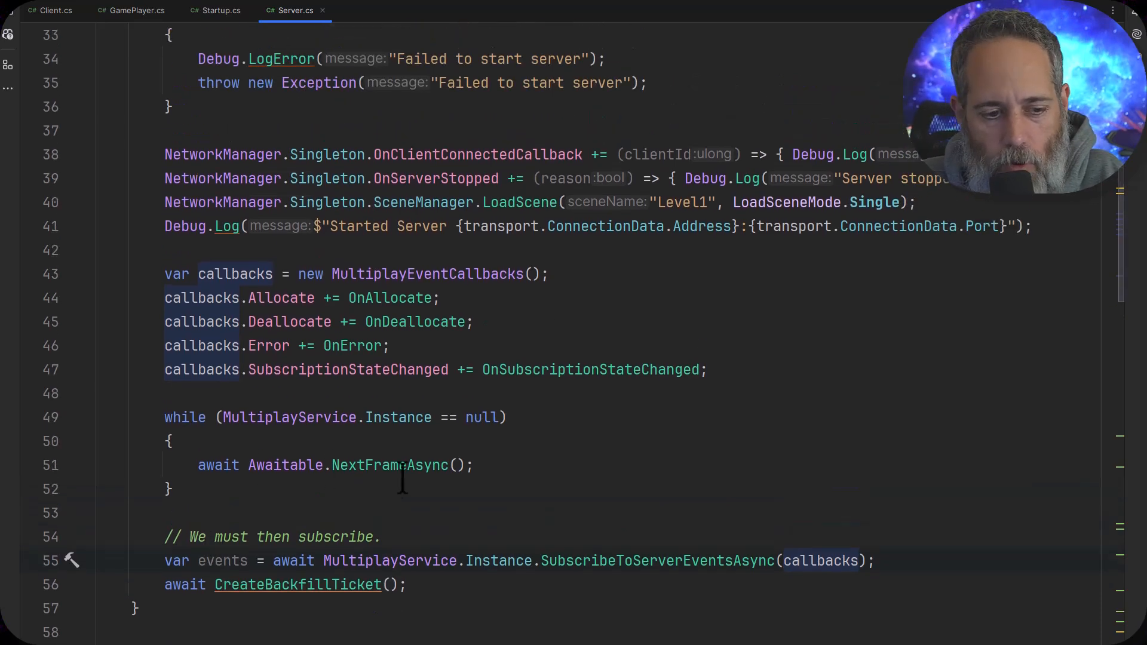
Examine the OnAllocate and OnDeallocate handlers with their ReadyServerForPlayersAsync and UnreadyServerAsync calls, and look over the remaining event handlers
{"action": "scroll", "coordinate": [538, 382], "scroll_direction": "down", "scroll_amount": 3}
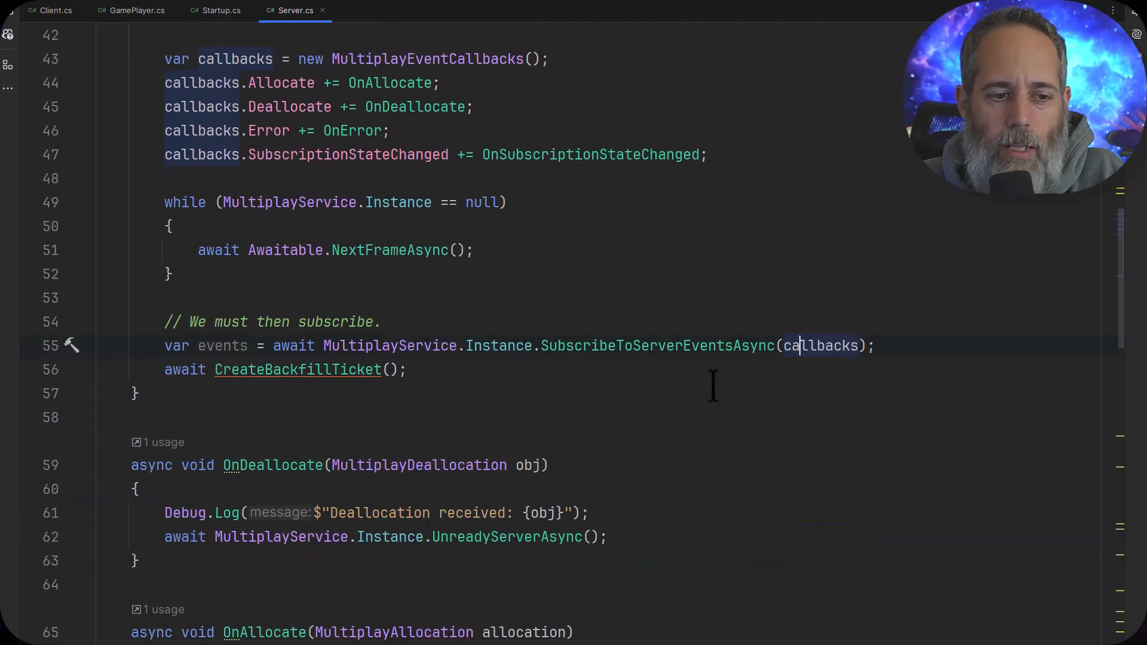
{"action": "left_click", "coordinate": [273, 84]}
{"action": "left_click", "coordinate": [269, 109]}
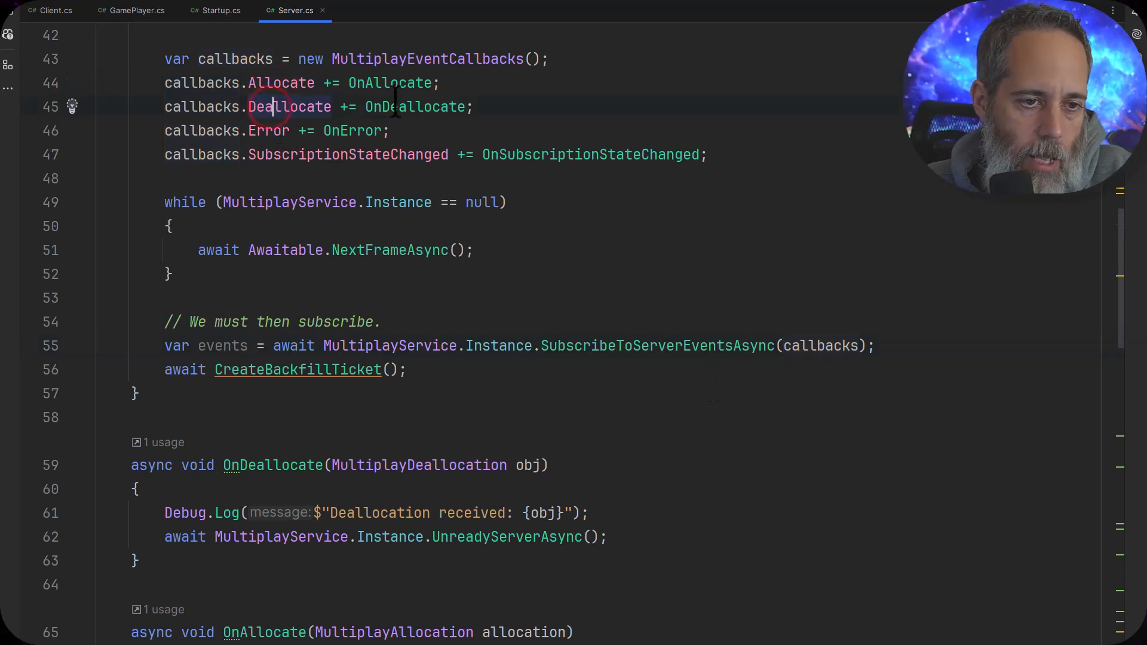
{"action": "mouse_move", "coordinate": [407, 128]}
{"action": "scroll", "coordinate": [442, 155], "scroll_direction": "down", "scroll_amount": 3}
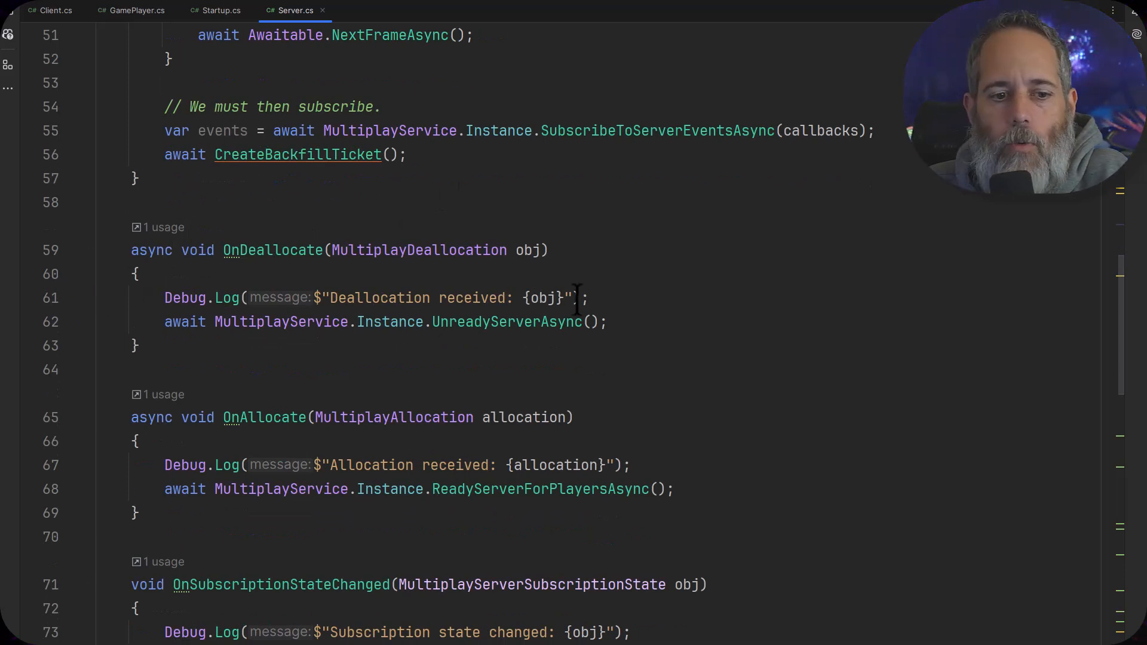
{"action": "mouse_move", "coordinate": [550, 305]}
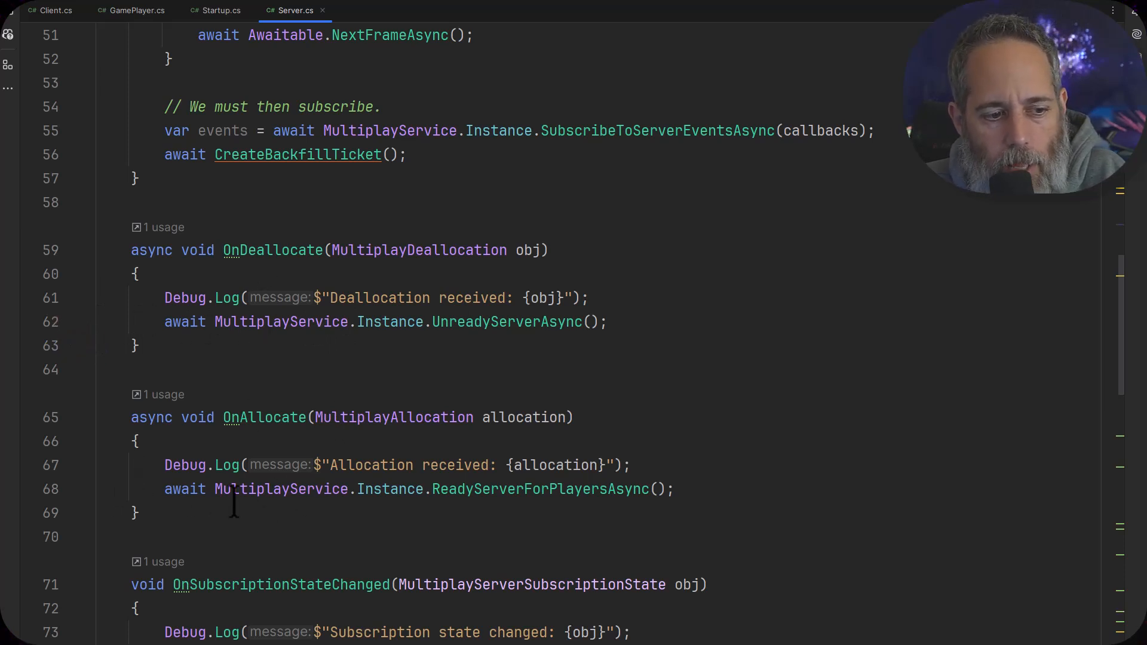
{"action": "left_click", "coordinate": [491, 489]}
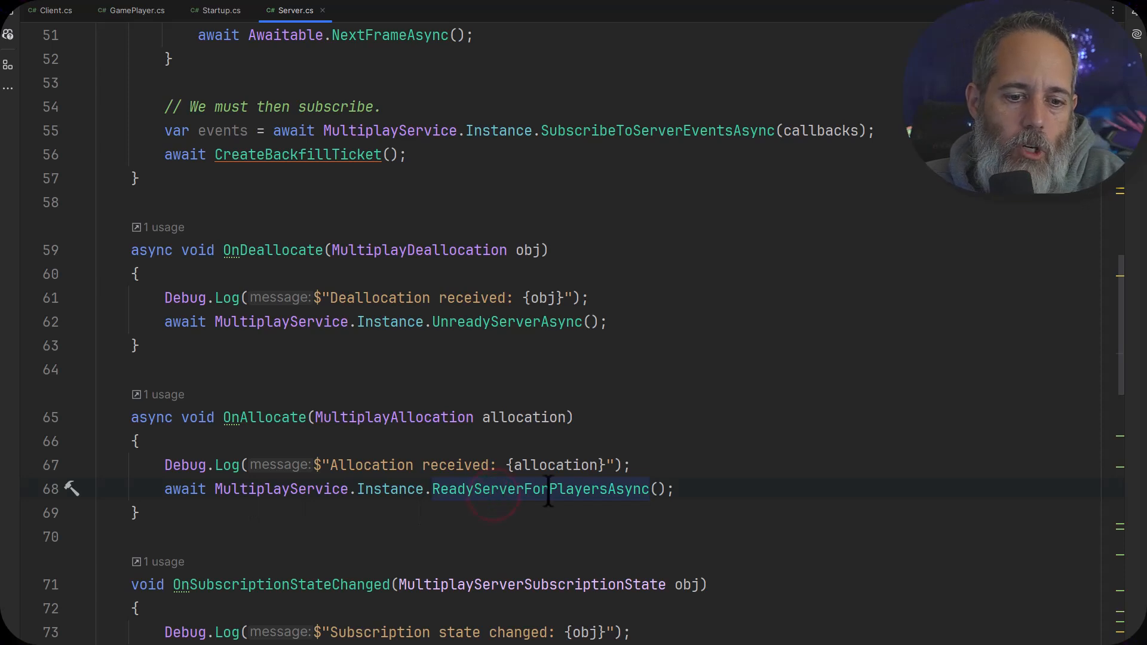
{"action": "left_click", "coordinate": [589, 490]}
{"action": "left_click", "coordinate": [610, 519]}
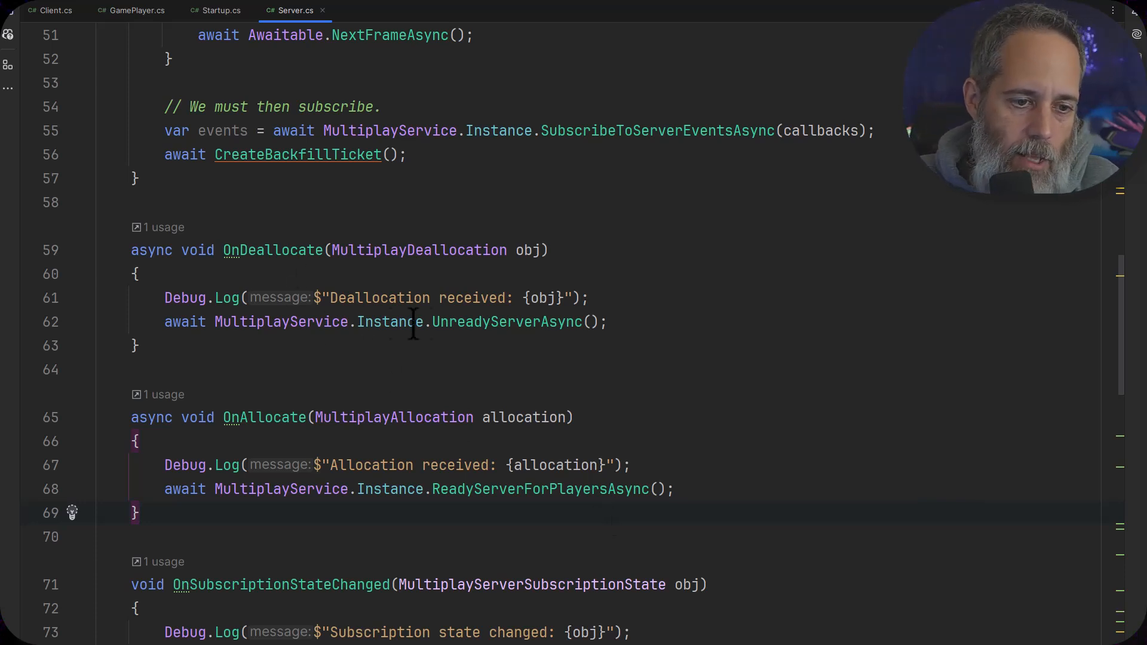
{"action": "left_click", "coordinate": [475, 322]}
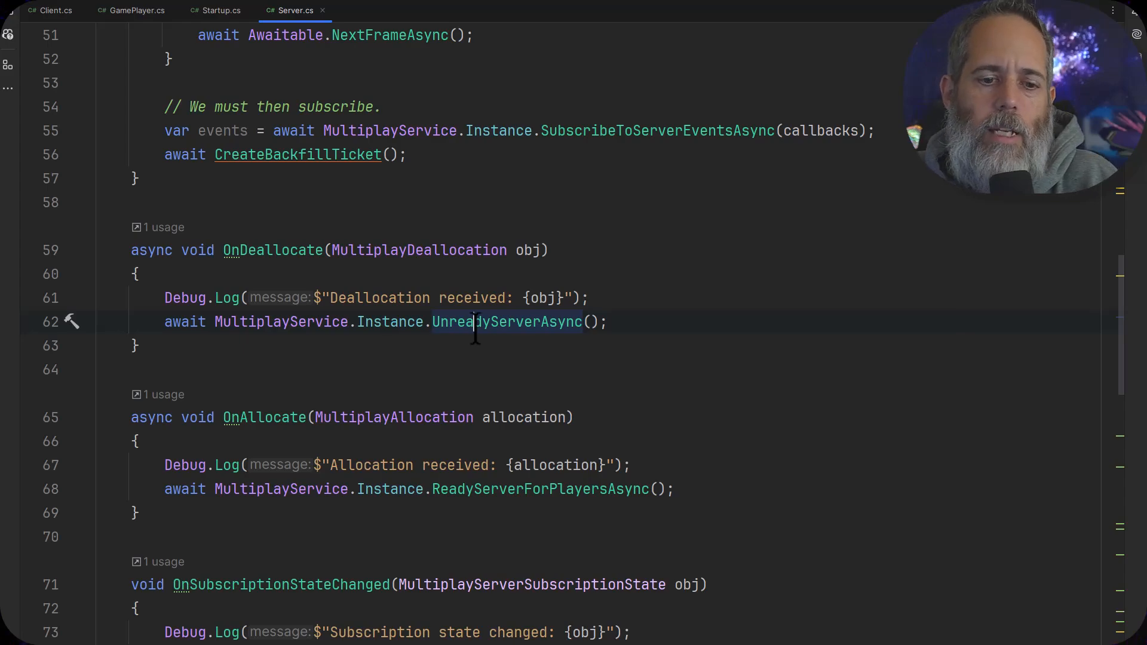
{"action": "scroll", "coordinate": [462, 328], "scroll_direction": "down", "scroll_amount": 5}
{"action": "scroll", "coordinate": [461, 328], "scroll_direction": "up", "scroll_amount": 4}
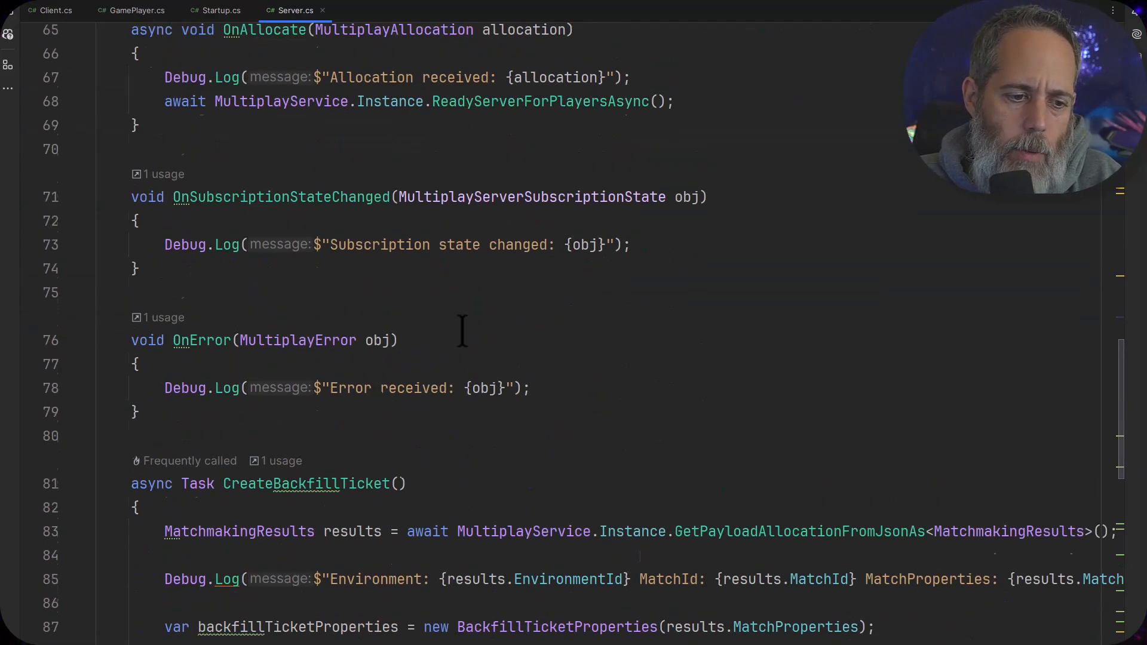
{"action": "scroll", "coordinate": [462, 328], "scroll_direction": "up", "scroll_amount": 8}
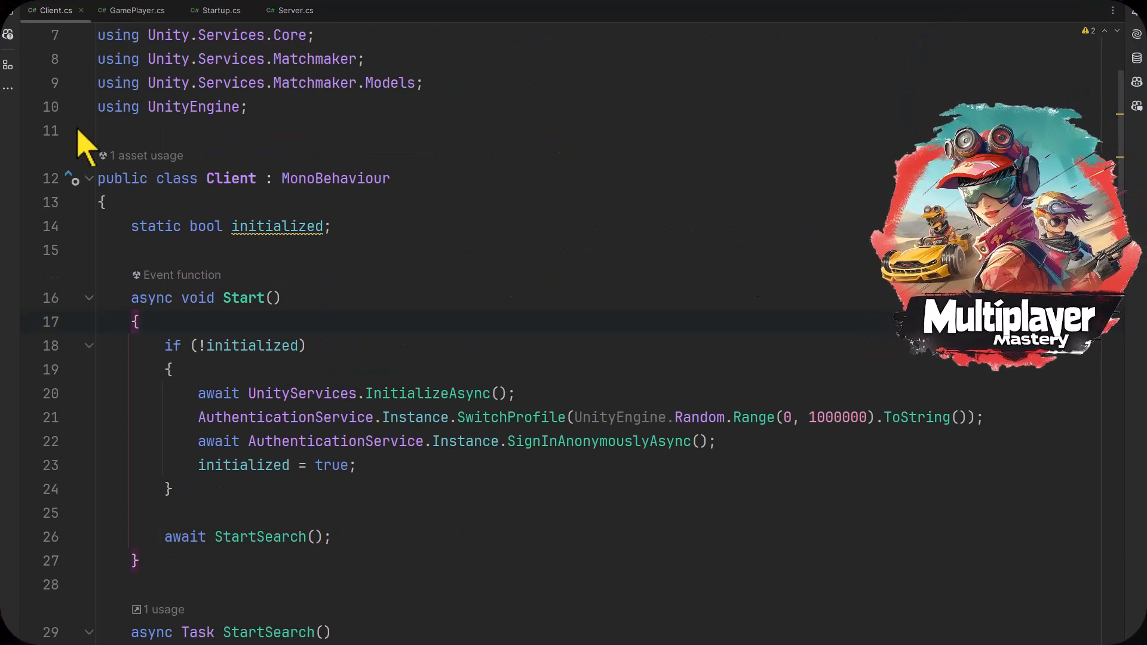
Examine the Client class's initialized flag and the Start method's Unity Services initialization, random SwitchProfile call and anonymous sign-in
{"action": "left_click", "coordinate": [264, 225]}
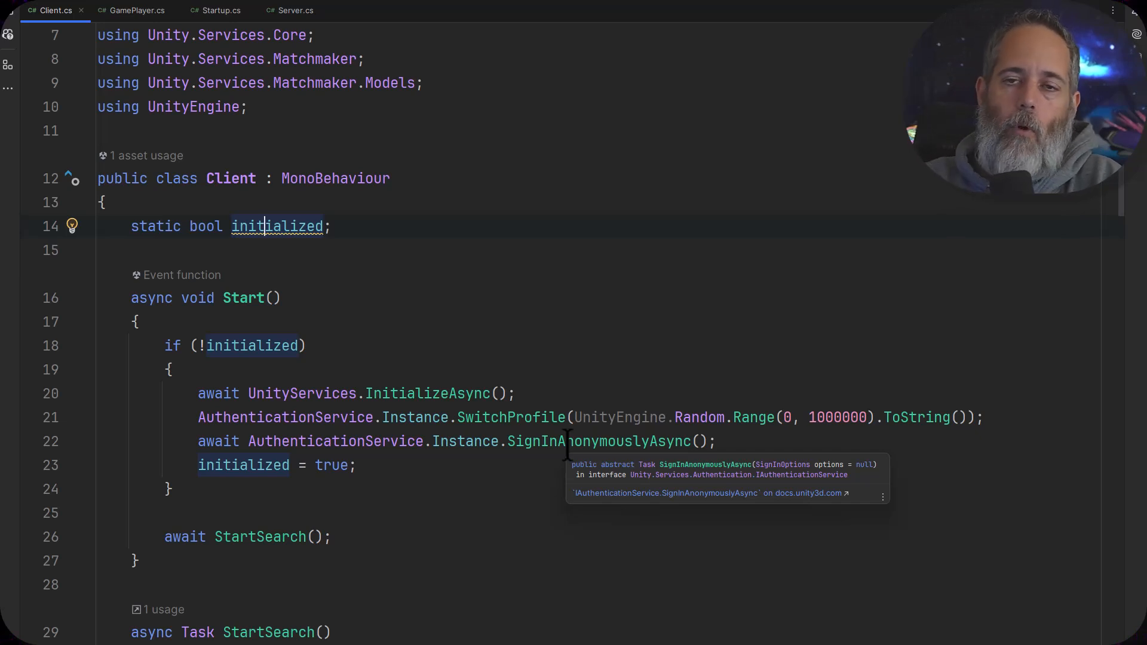
{"action": "left_click", "coordinate": [515, 418]}
{"action": "mouse_move", "coordinate": [508, 428]}
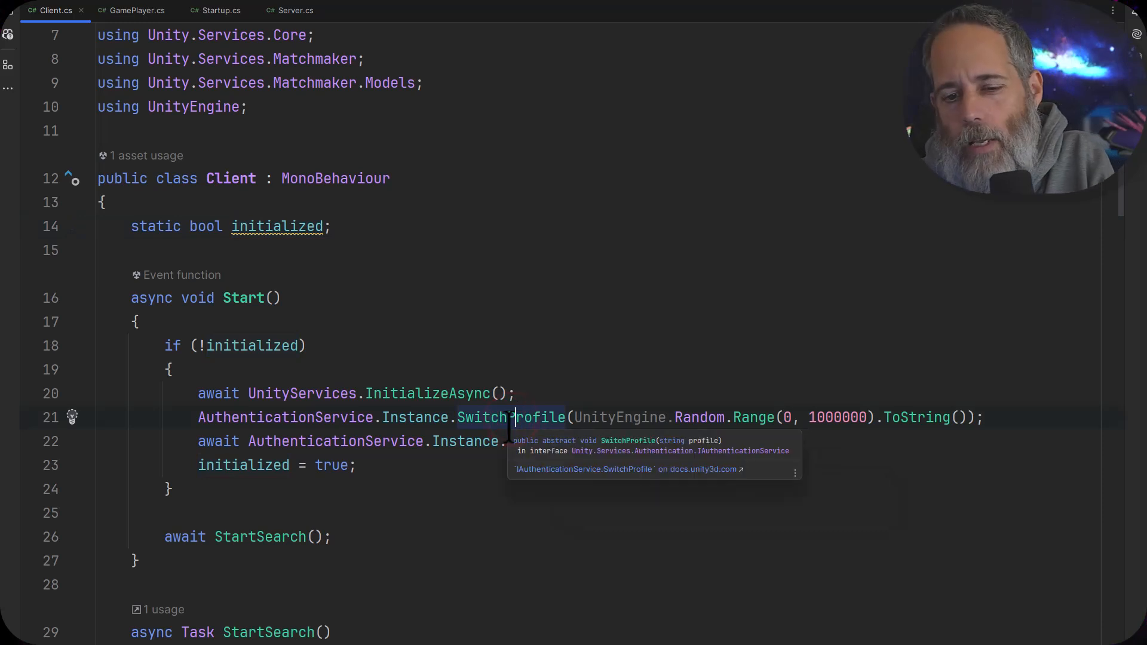
{"action": "left_click", "coordinate": [462, 442]}
{"action": "left_click", "coordinate": [384, 461]}
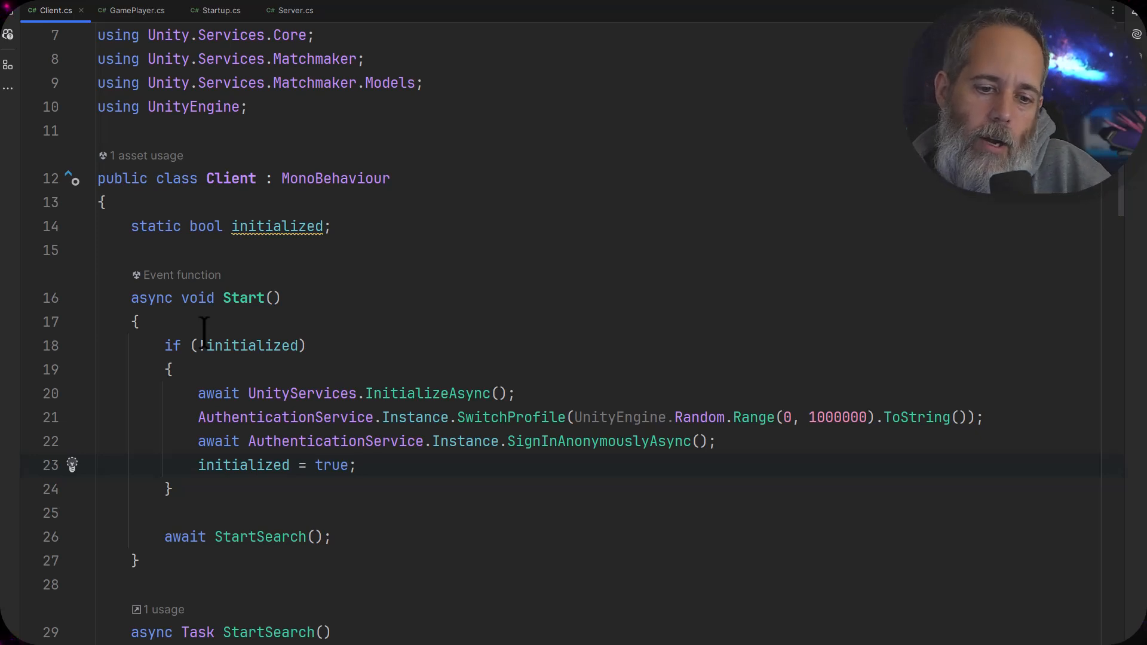
{"action": "scroll", "coordinate": [204, 329], "scroll_direction": "down", "scroll_amount": 2}
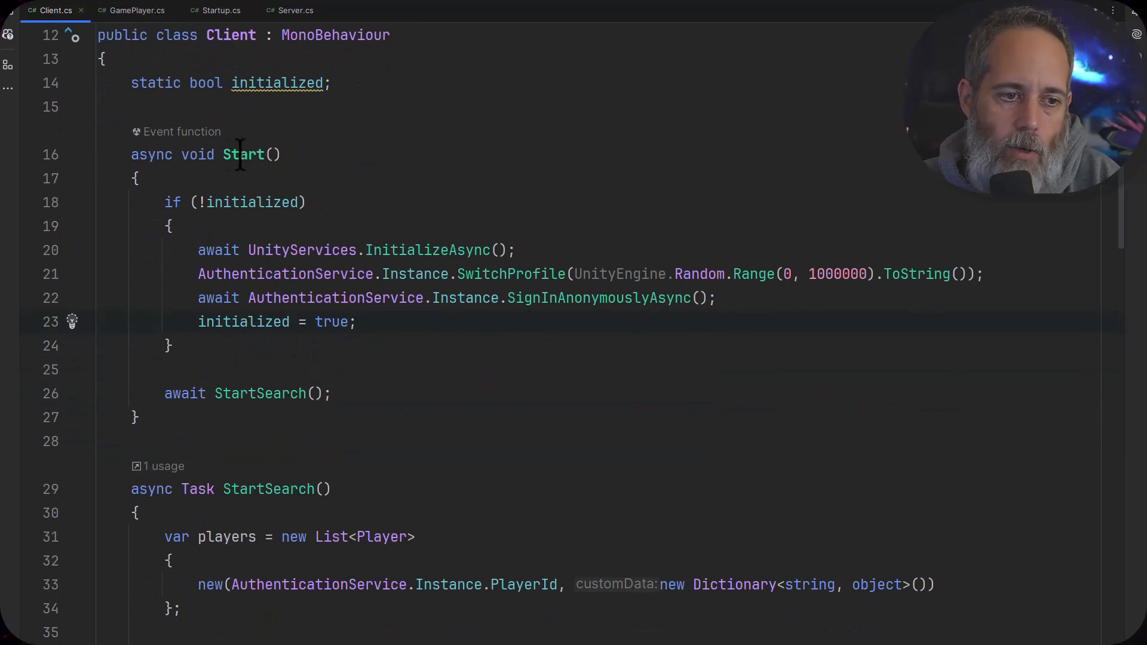
Examine the StartSearch method's players list, built from the authenticated PlayerId, and its attributes dictionary
{"action": "scroll", "coordinate": [252, 250], "scroll_direction": "down", "scroll_amount": 5}
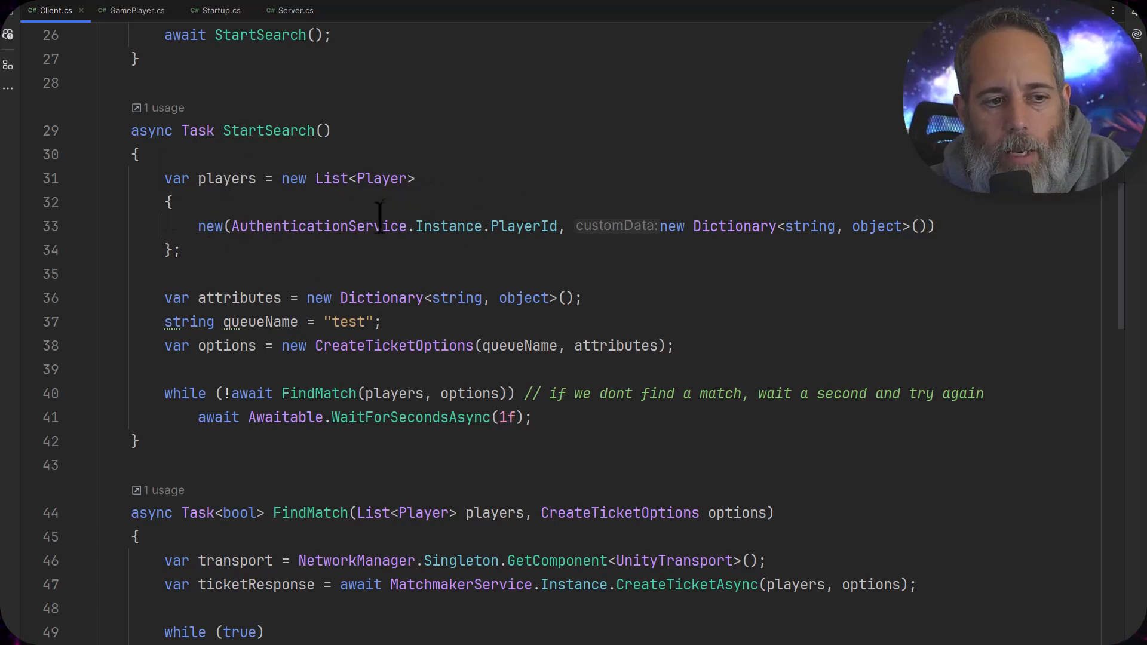
{"action": "mouse_move", "coordinate": [379, 214]}
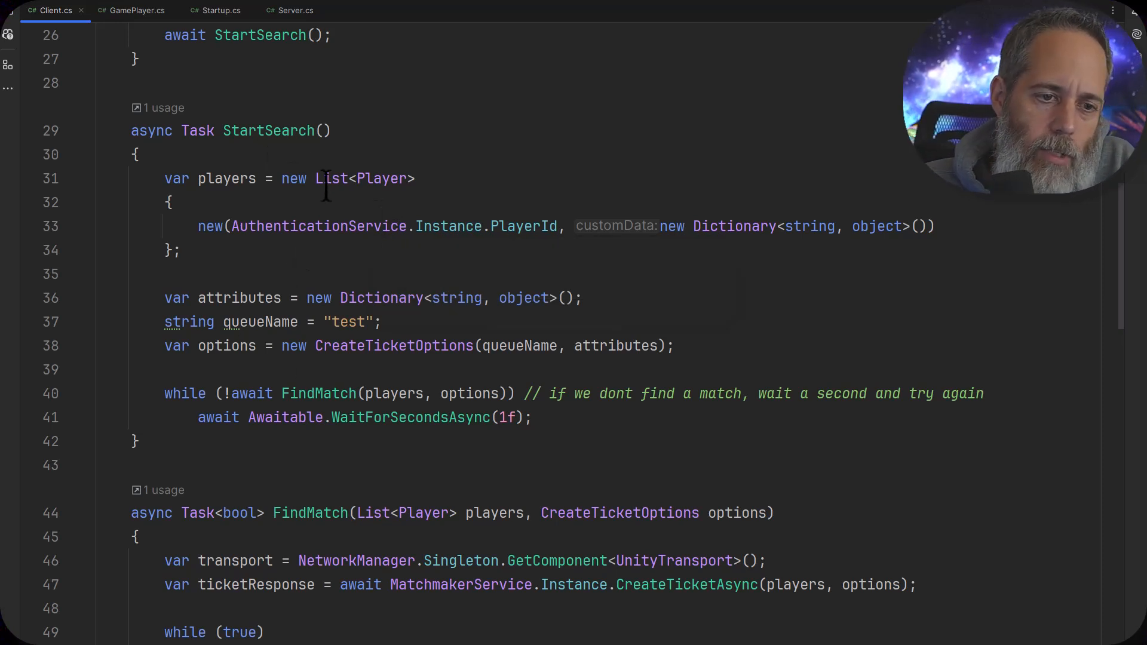
{"action": "mouse_move", "coordinate": [393, 177]}
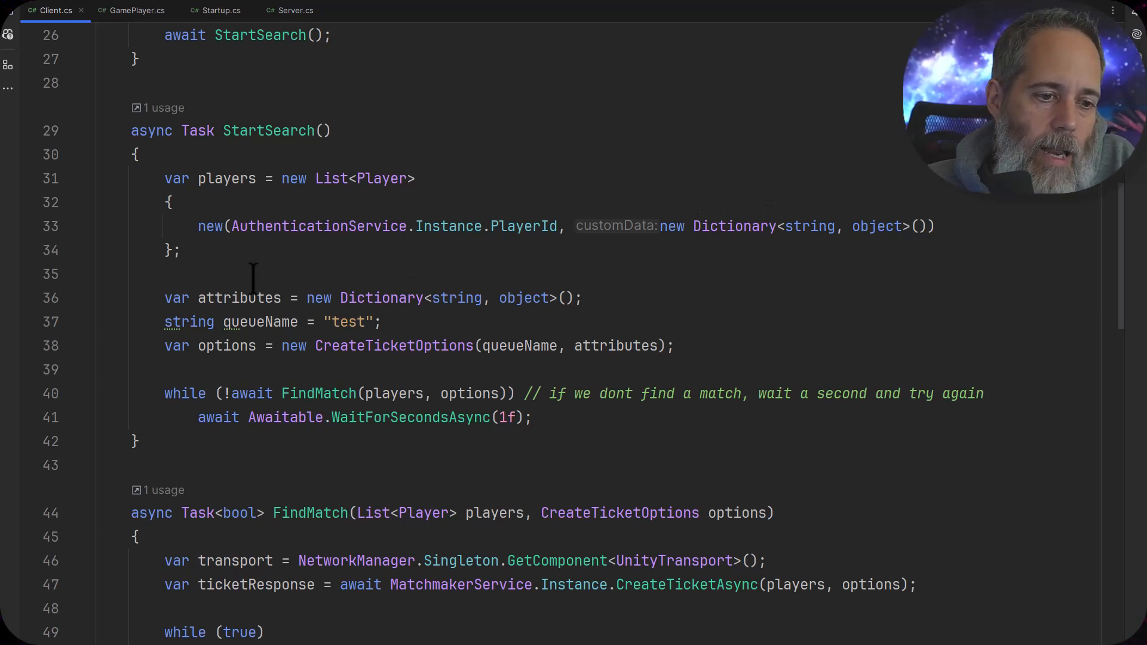
{"action": "mouse_move", "coordinate": [245, 297]}
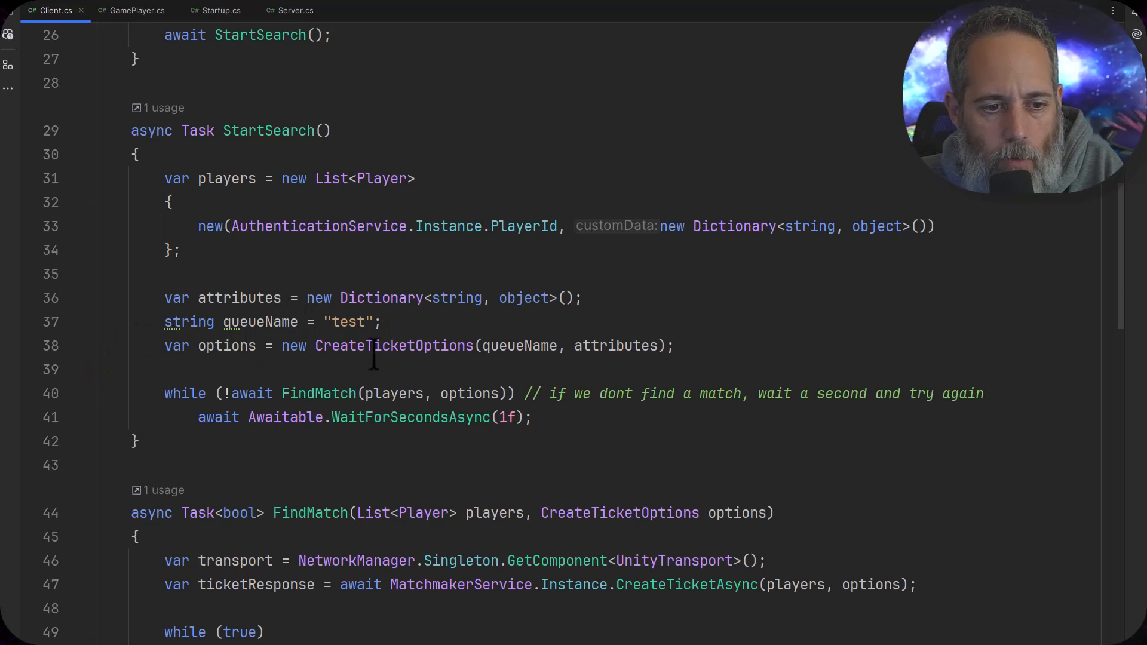
Examine the CreateTicketOptions arguments, the "test" queue name, and the FindMatch retry loop that receives players and options
{"action": "left_click", "coordinate": [525, 346]}
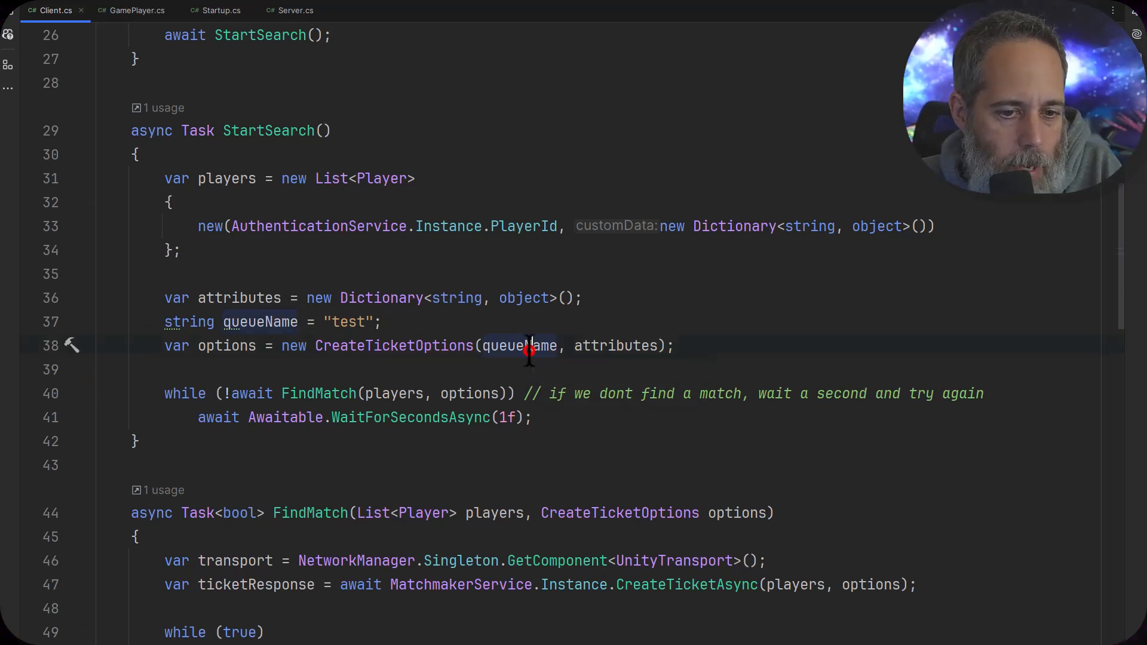
{"action": "left_click", "coordinate": [631, 345]}
{"action": "mouse_move", "coordinate": [438, 309]}
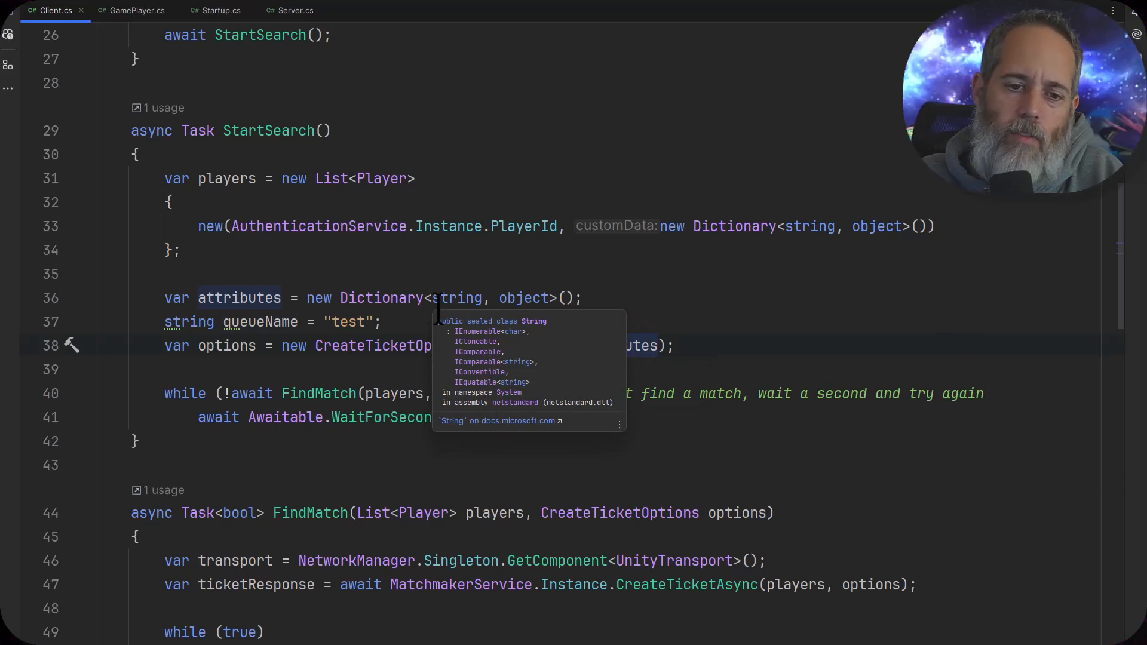
{"action": "left_click", "coordinate": [413, 321]}
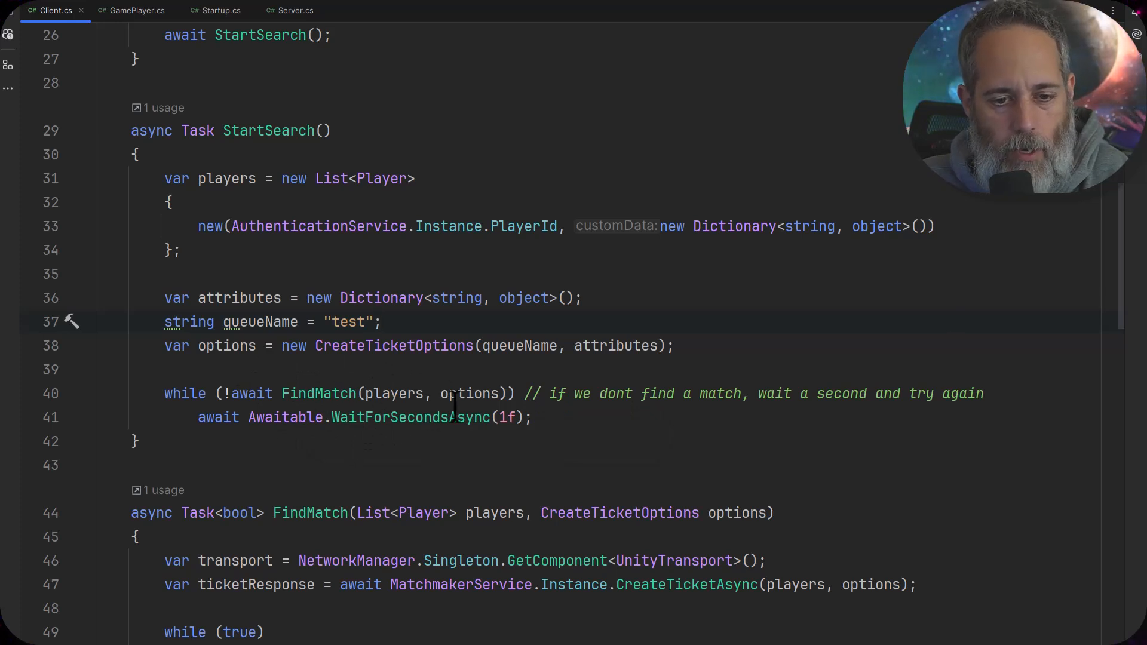
{"action": "left_click", "coordinate": [387, 394]}
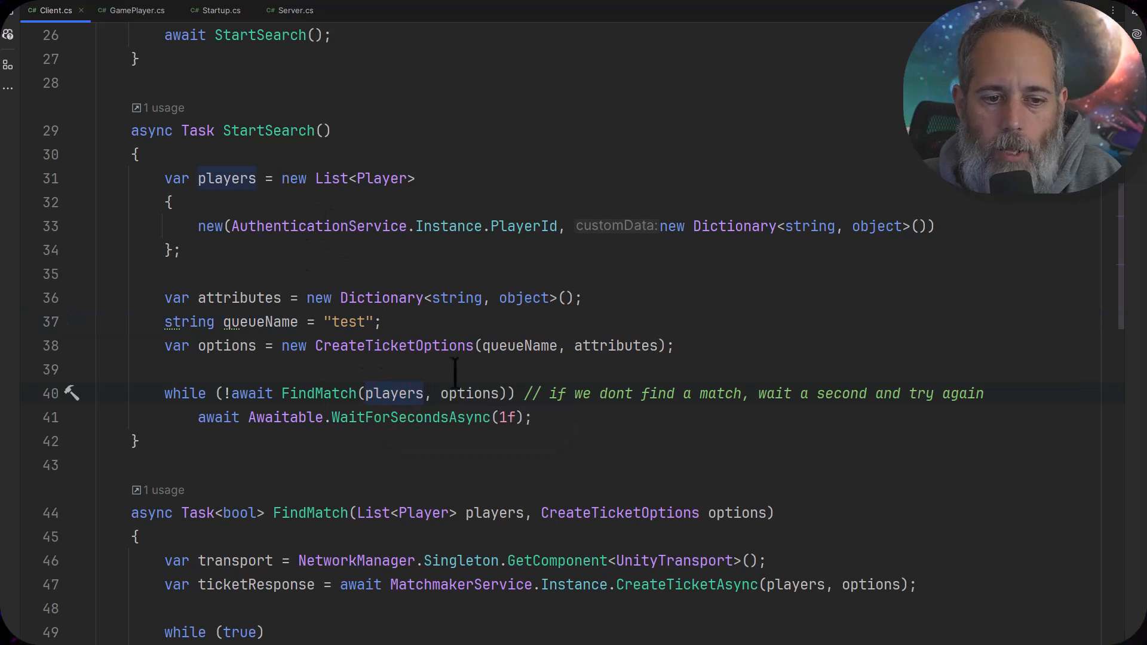
{"action": "left_click", "coordinate": [491, 394]}
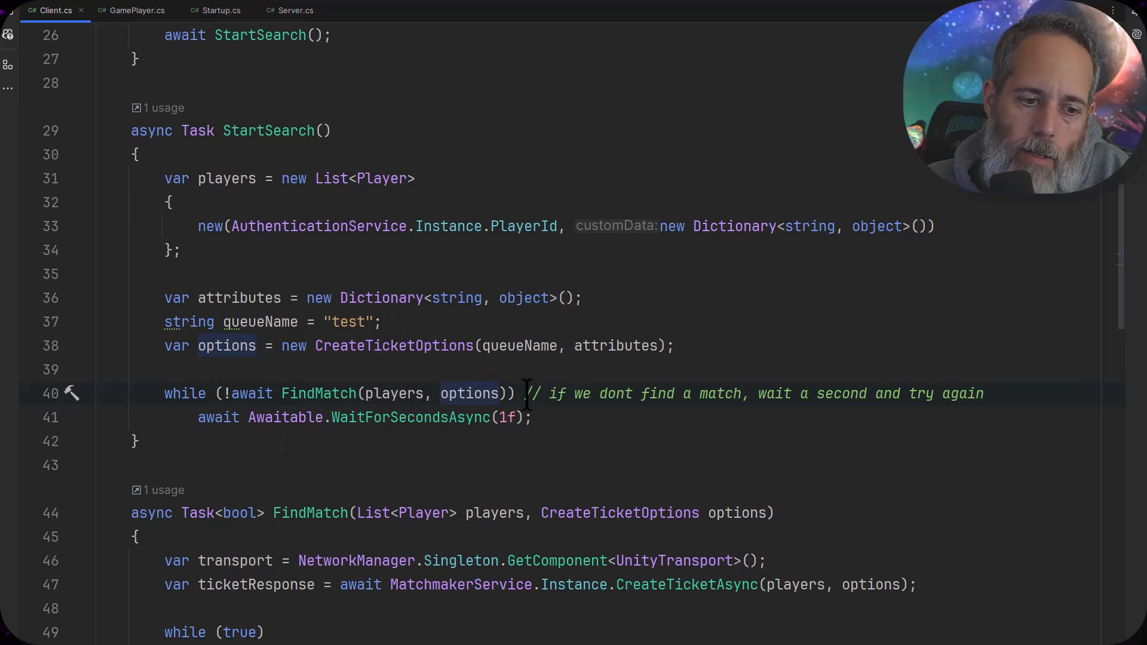
Examine the FindMatch method's transport variable and the MatchmakerService CreateTicketAsync call with its players and options arguments
{"action": "scroll", "coordinate": [527, 394], "scroll_direction": "down", "scroll_amount": 4}
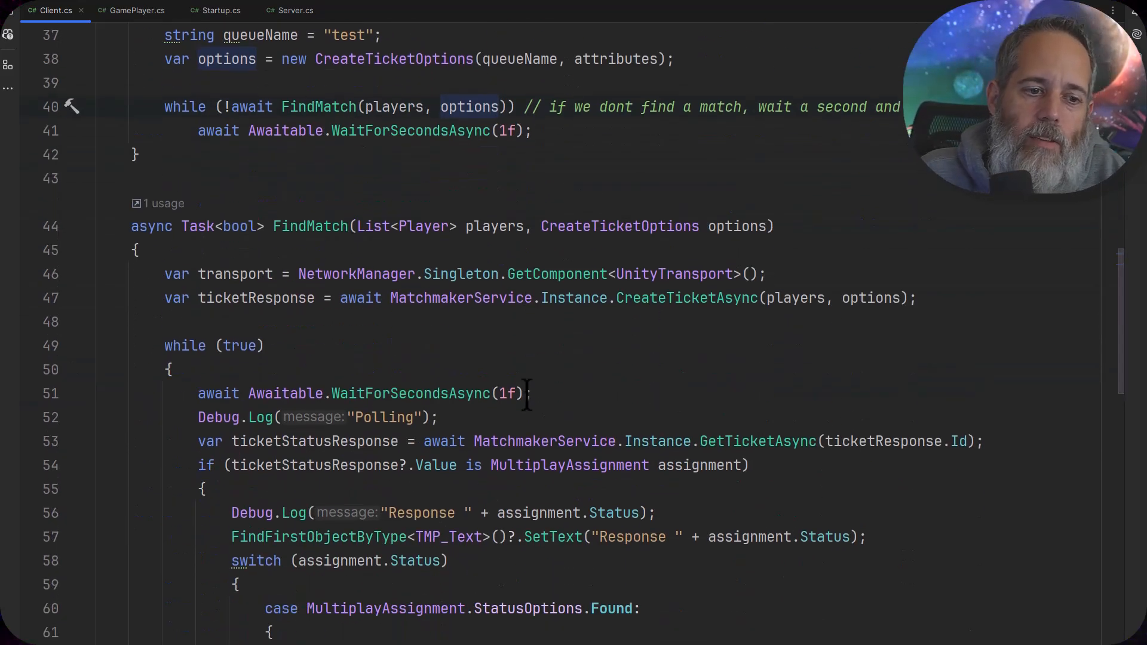
{"action": "scroll", "coordinate": [526, 394], "scroll_direction": "down", "scroll_amount": 2}
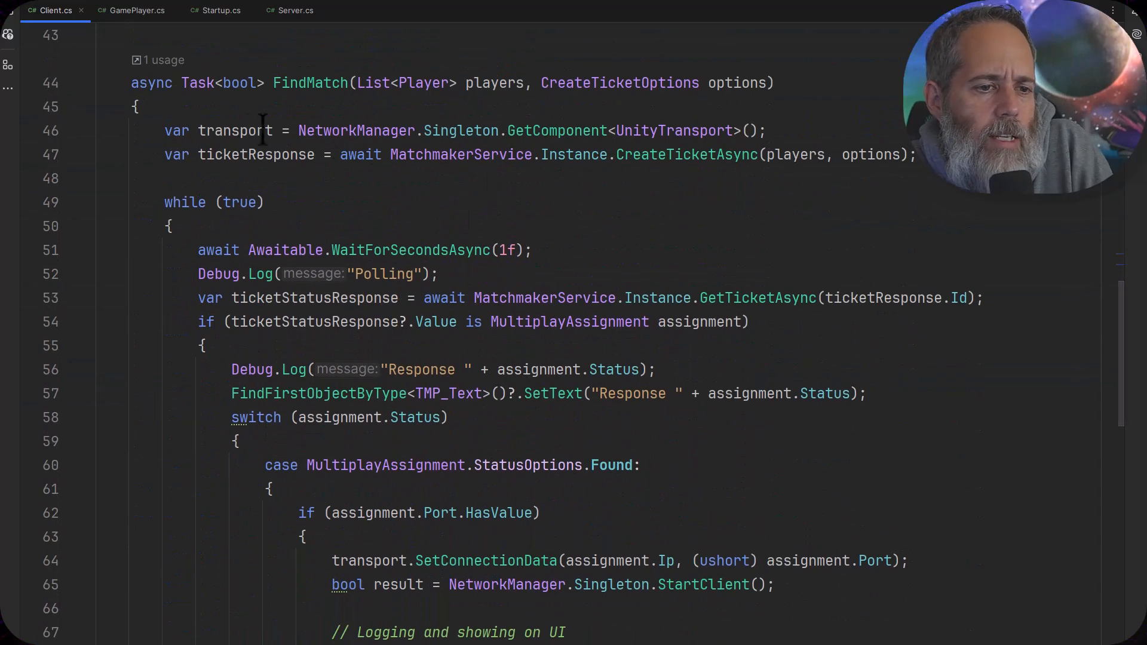
{"action": "left_click", "coordinate": [246, 130]}
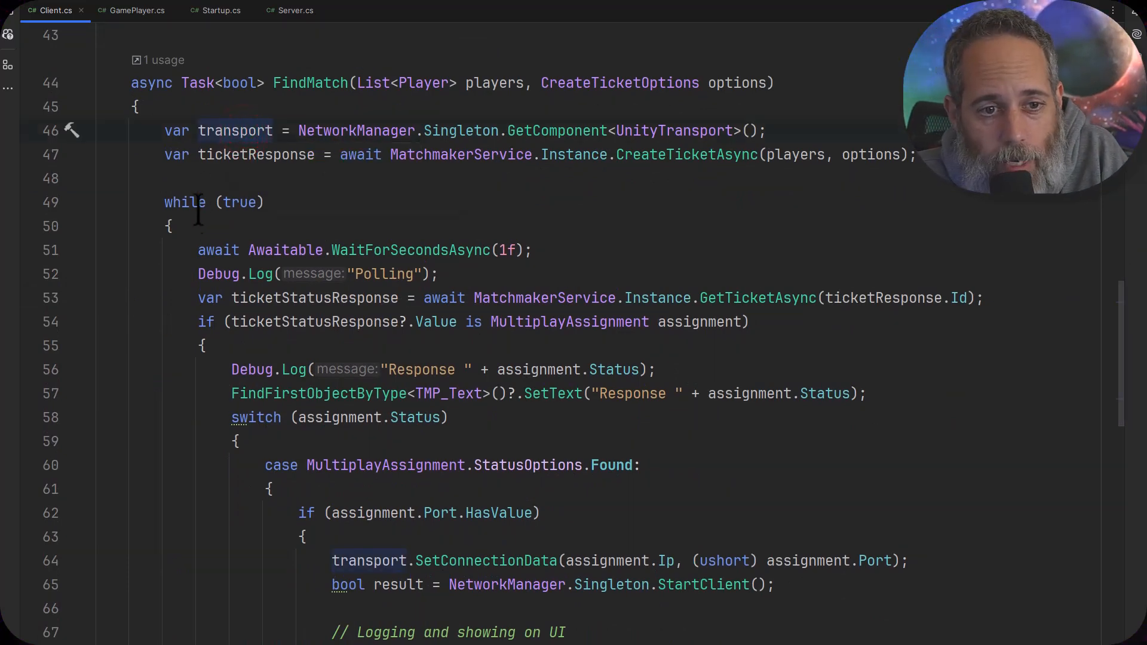
{"action": "left_click", "coordinate": [283, 156]}
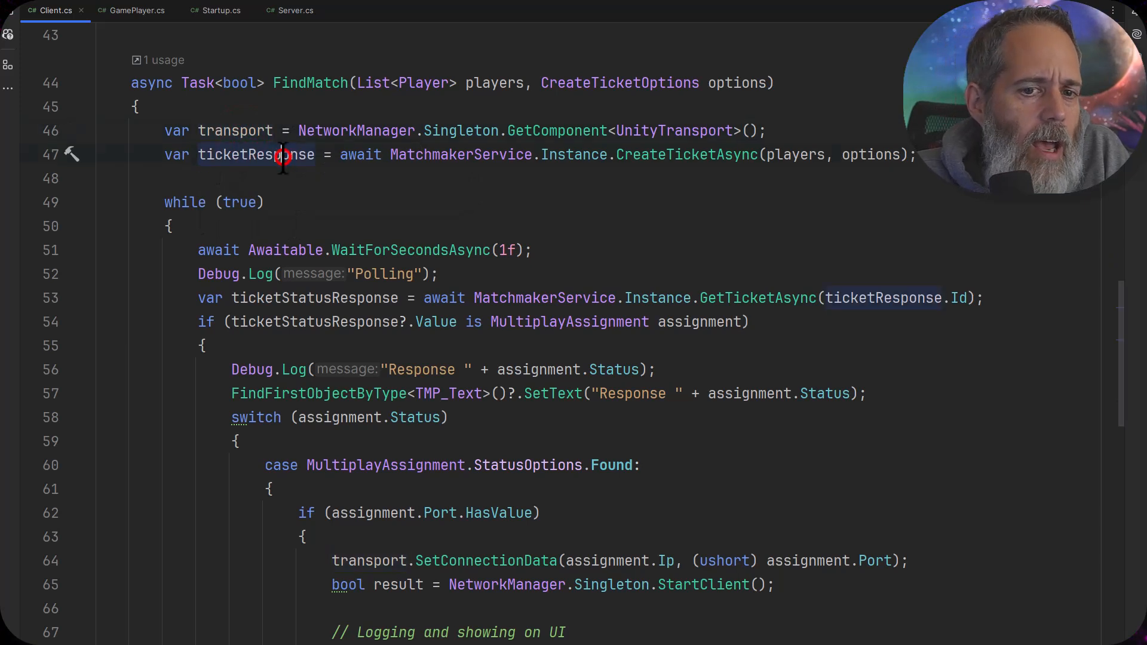
{"action": "left_click", "coordinate": [624, 154]}
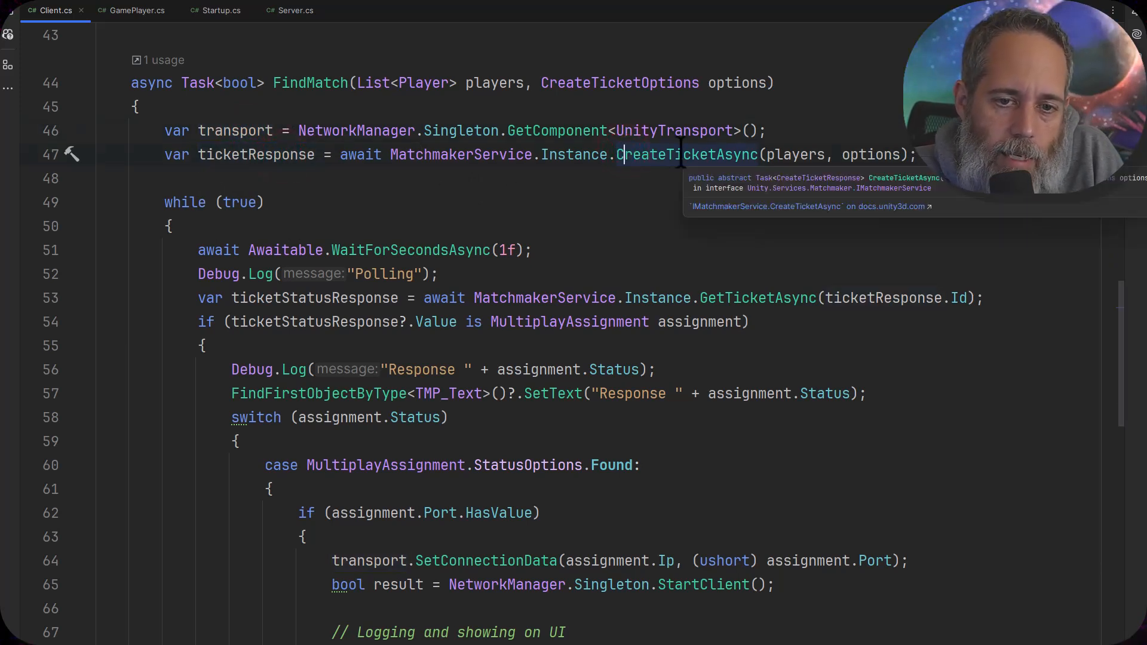
{"action": "left_click", "coordinate": [474, 154]}
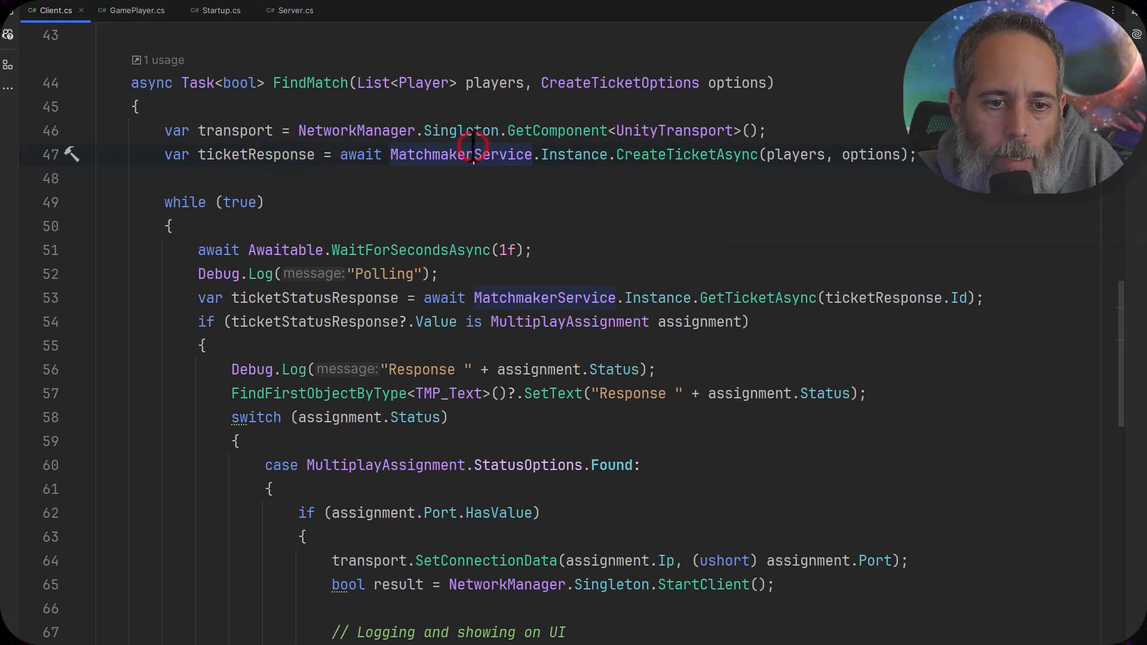
{"action": "left_click", "coordinate": [772, 156]}
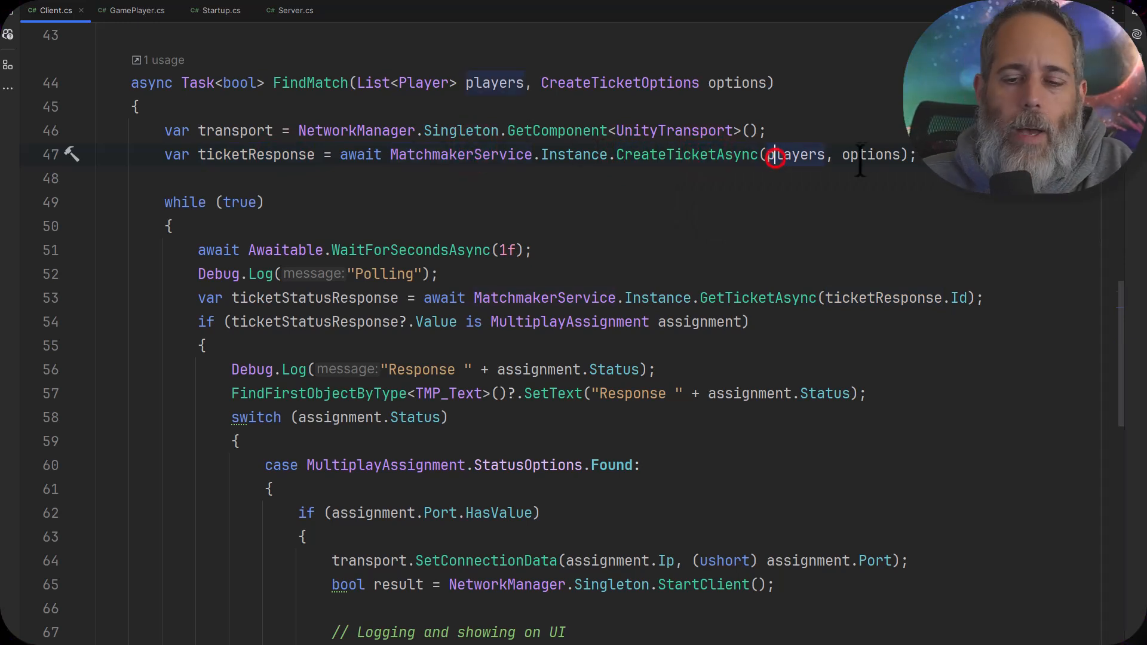
{"action": "left_click", "coordinate": [880, 155]}
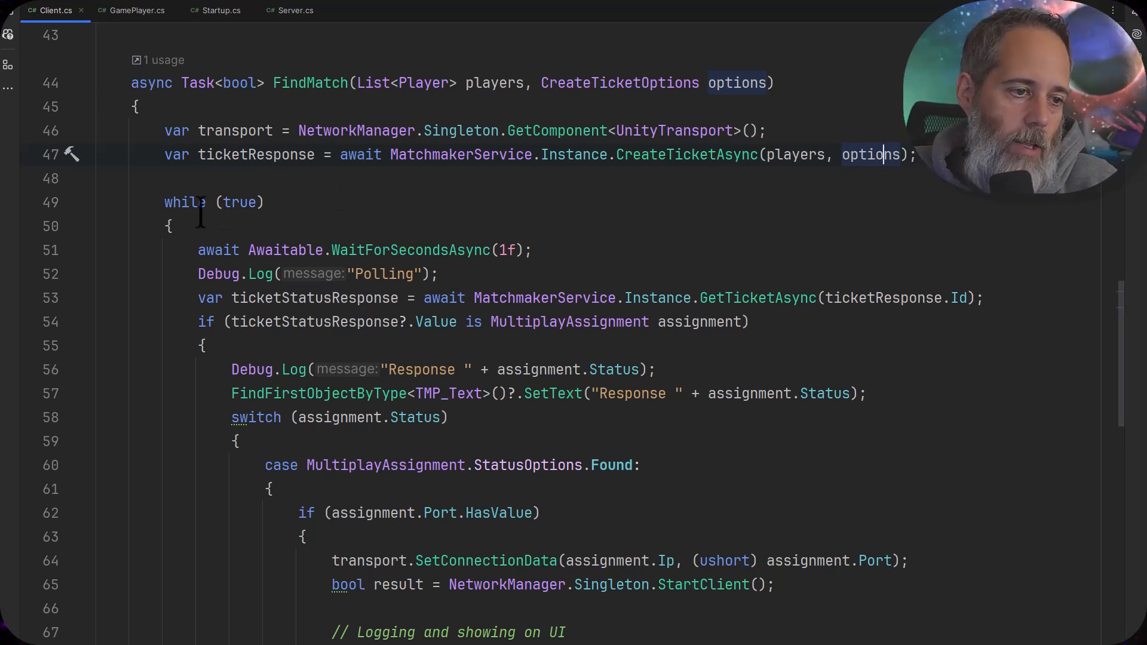
Examine the polling loop's GetTicketAsync call using the ticket response ID and the MultiplayAssignment check on its result
{"action": "scroll", "coordinate": [154, 194], "scroll_direction": "down", "scroll_amount": 1}
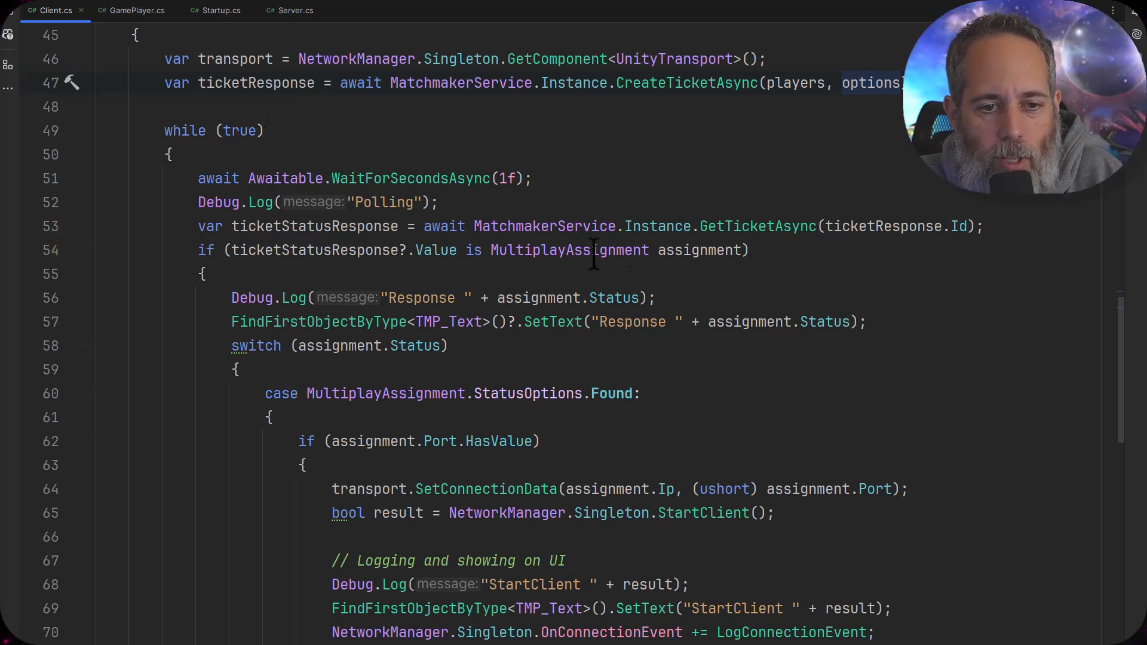
{"action": "left_click", "coordinate": [842, 227]}
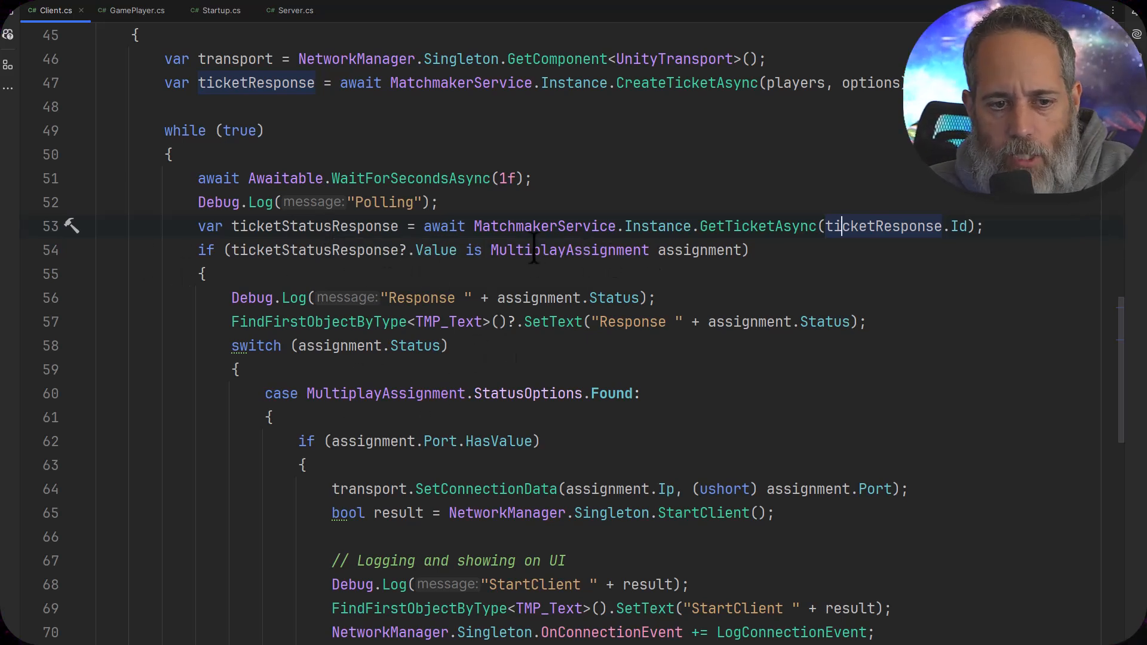
{"action": "left_click", "coordinate": [693, 251]}
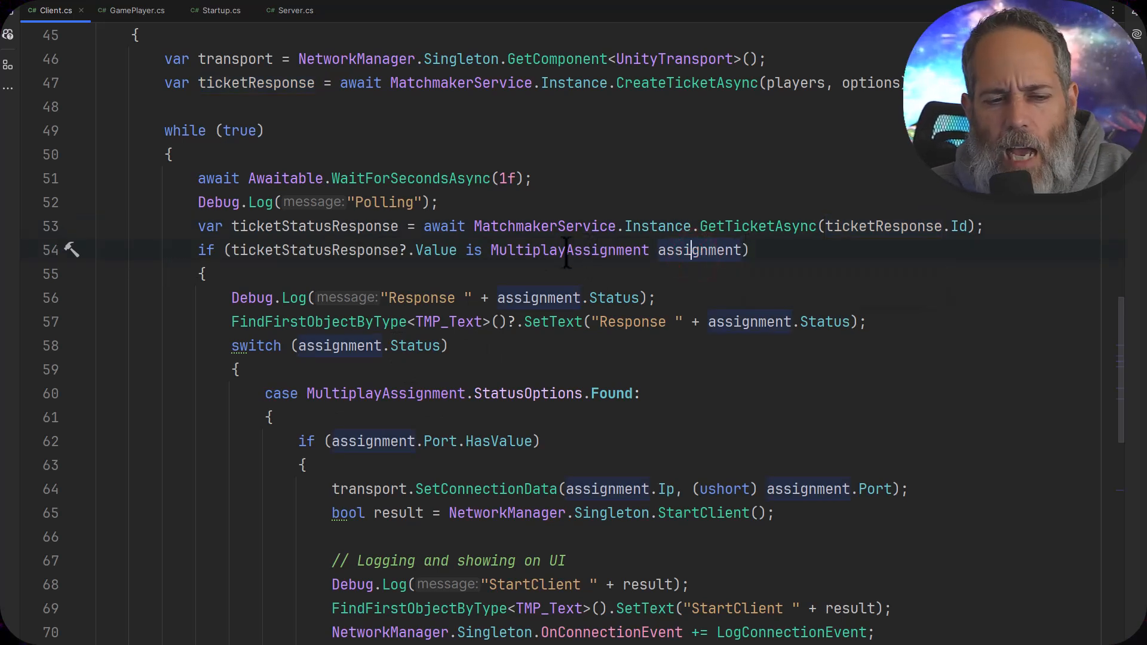
Examine the two lines that output the assignment status response and the switch statement on assignment.Status
{"action": "scroll", "coordinate": [358, 258], "scroll_direction": "down", "scroll_amount": 2}
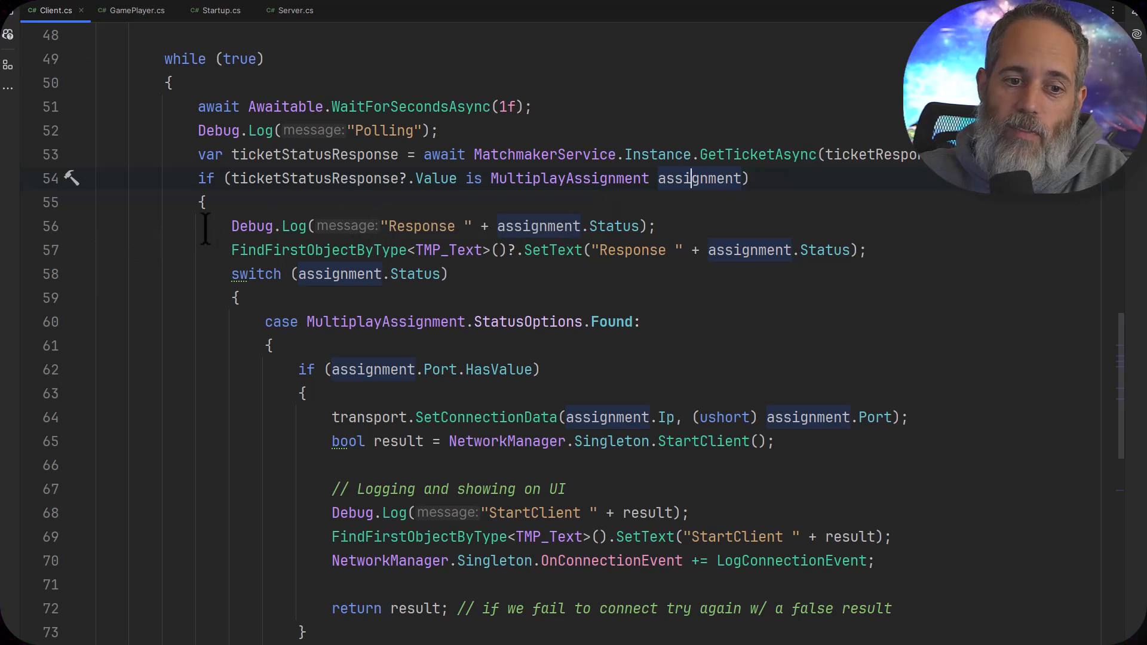
{"action": "left_click_drag", "start_coordinate": [205, 227], "coordinate": [920, 239]}
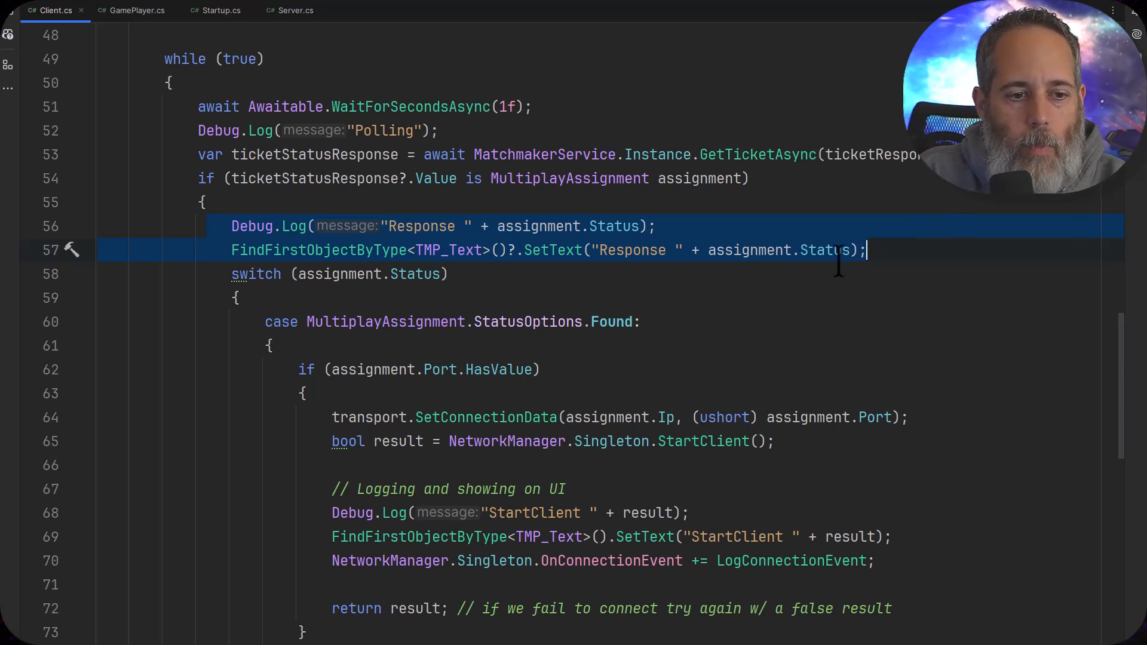
{"action": "scroll", "coordinate": [845, 277], "scroll_direction": "up", "scroll_amount": 1}
{"action": "scroll", "coordinate": [845, 277], "scroll_direction": "down", "scroll_amount": 4}
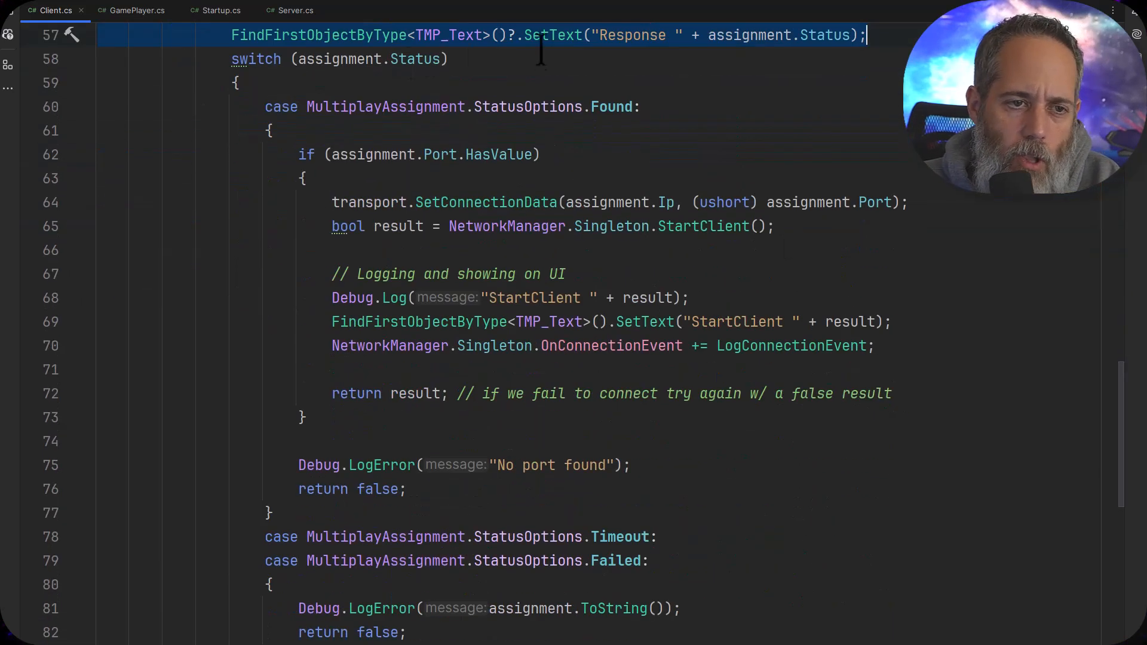
{"action": "scroll", "coordinate": [529, 85], "scroll_direction": "up", "scroll_amount": 1}
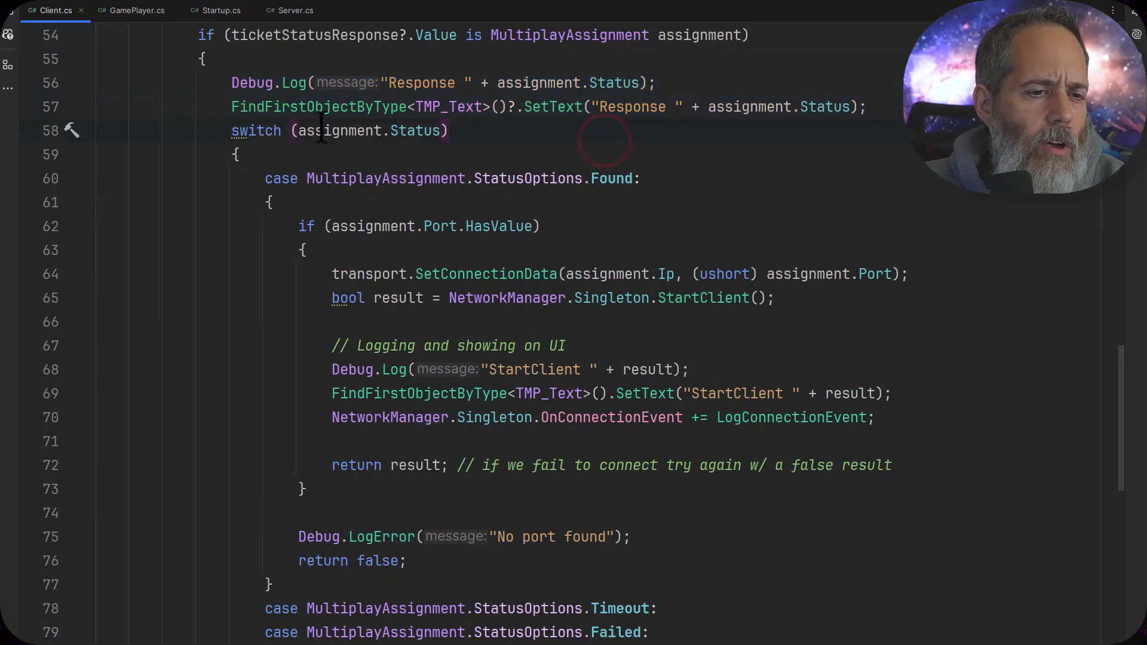
{"action": "left_click", "coordinate": [415, 132]}
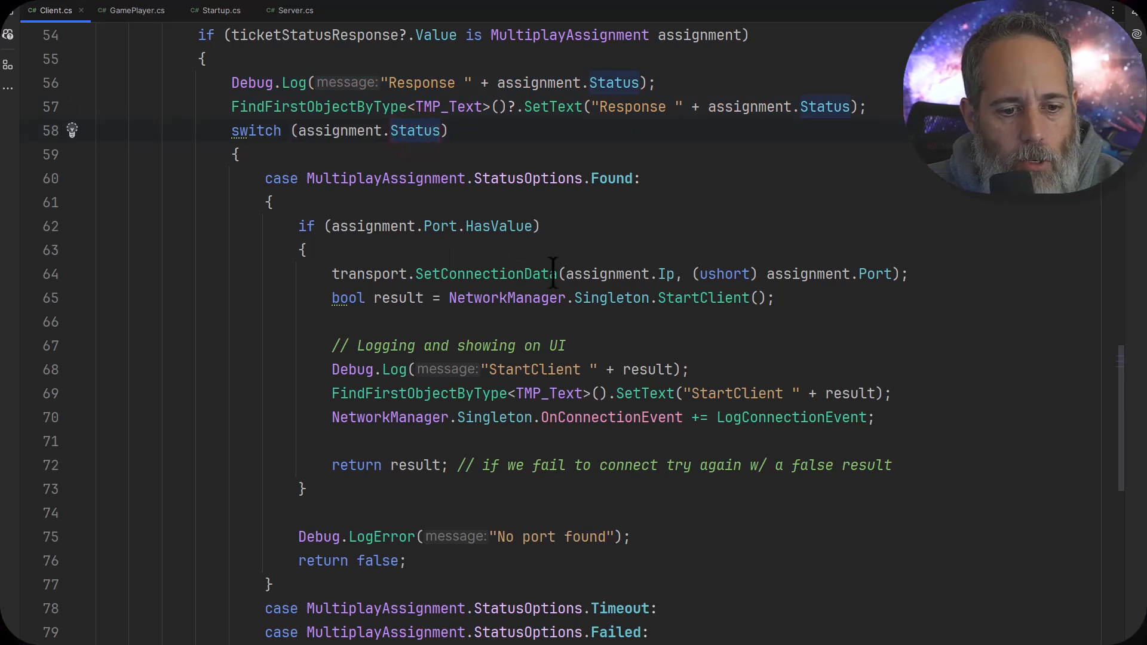
Examine the Found case's SetConnectionData call with the assignment's IP and port, and the StartClient call
{"action": "scroll", "coordinate": [553, 269], "scroll_direction": "down", "scroll_amount": 1}
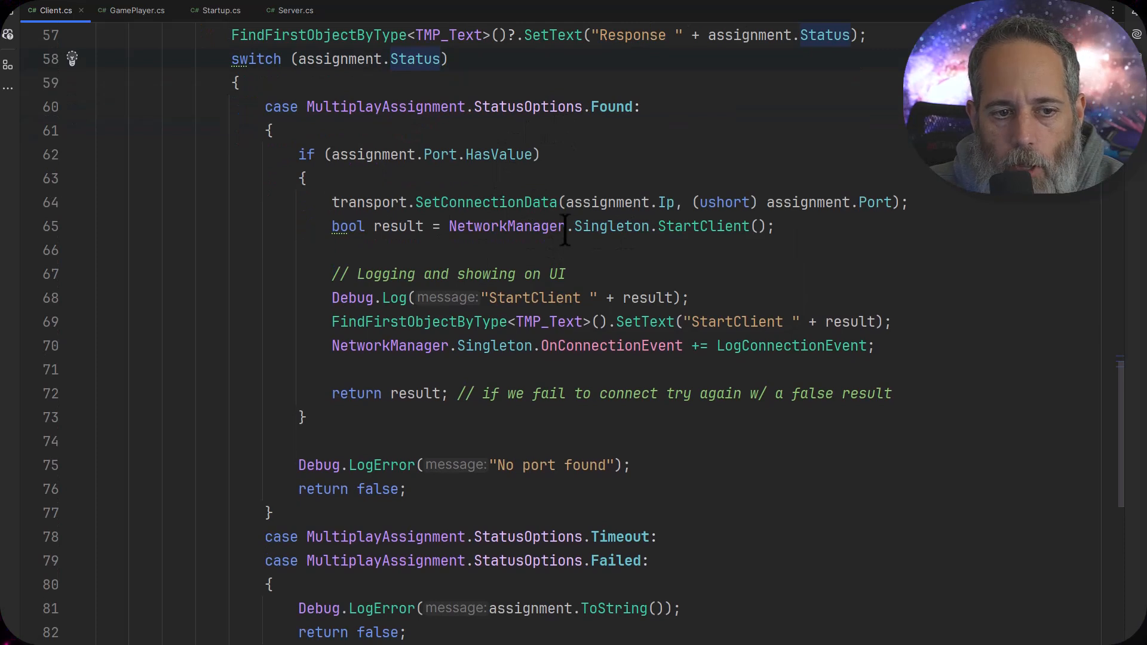
{"action": "left_click", "coordinate": [600, 202]}
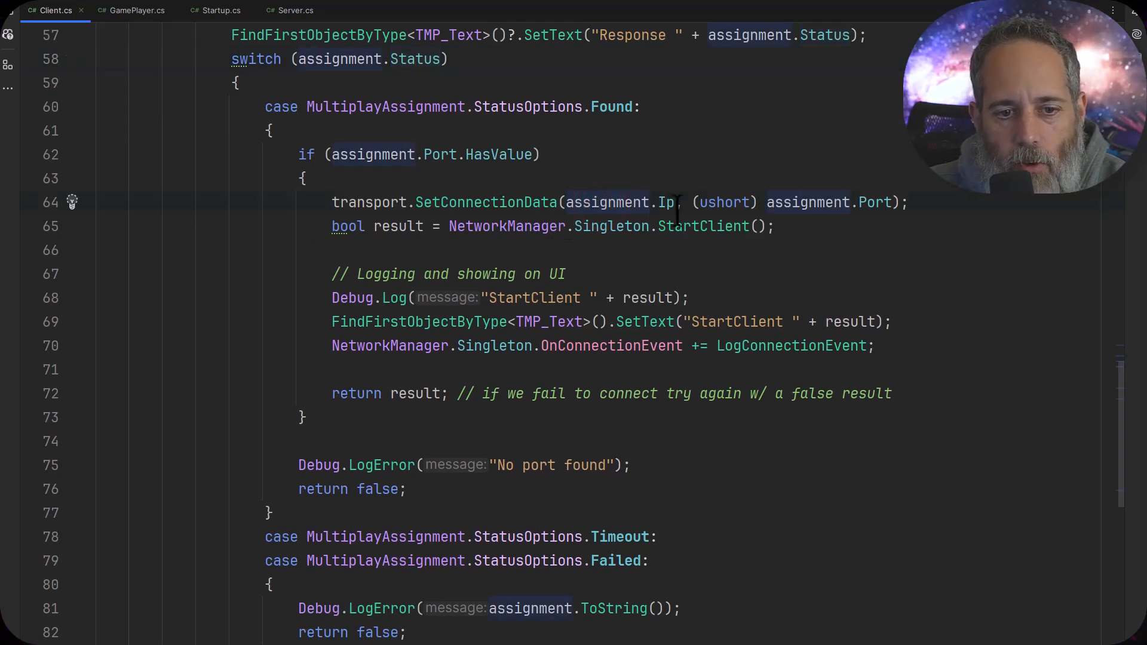
{"action": "mouse_move", "coordinate": [848, 206]}
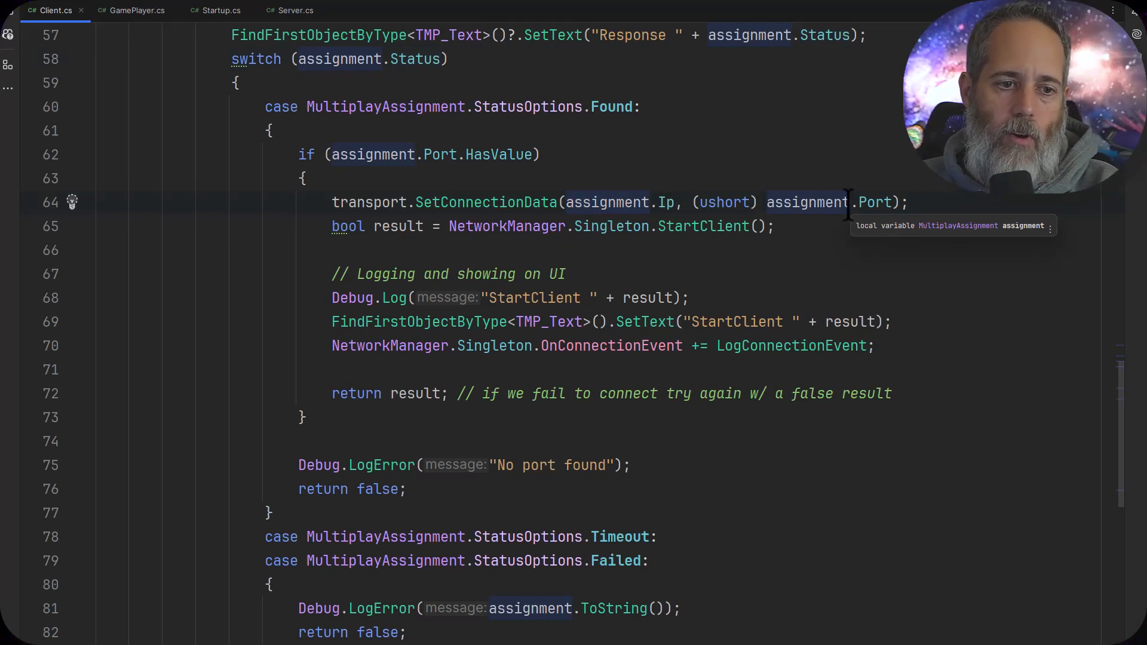
{"action": "scroll", "coordinate": [622, 133], "scroll_direction": "up", "scroll_amount": 3}
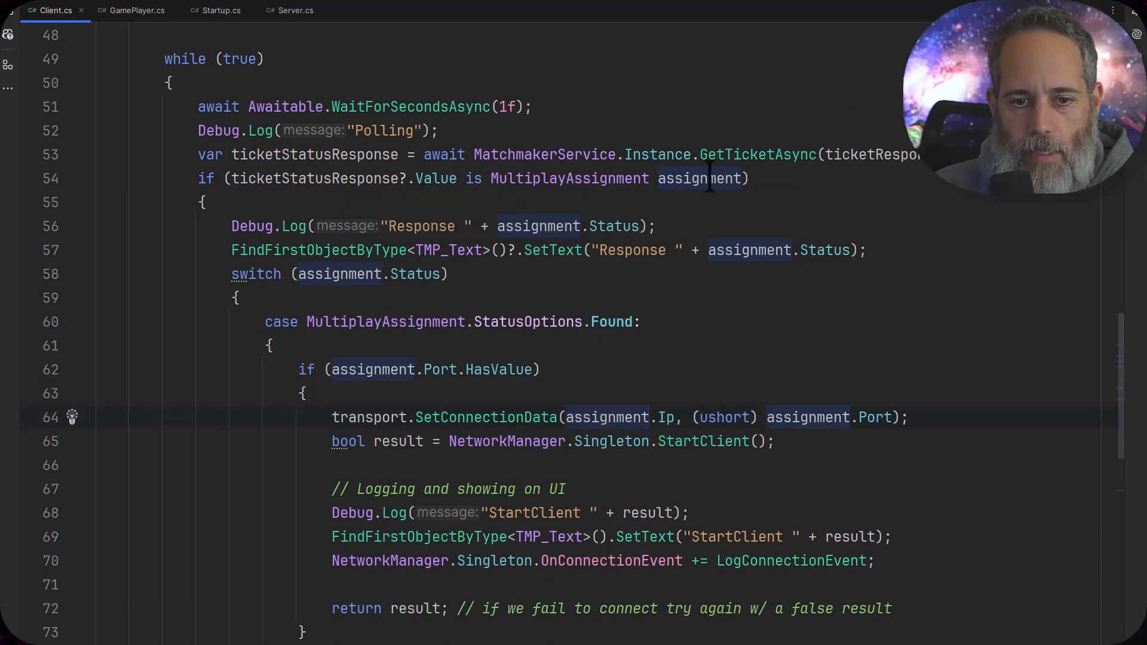
{"action": "scroll", "coordinate": [681, 197], "scroll_direction": "down", "scroll_amount": 2}
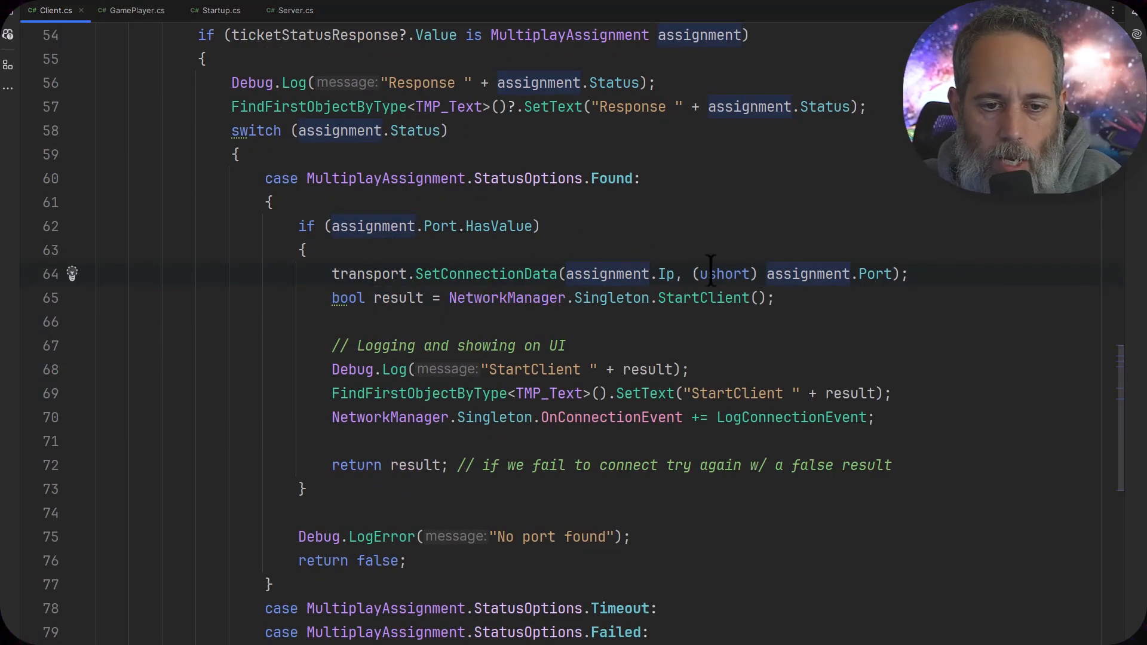
{"action": "mouse_move", "coordinate": [740, 297]}
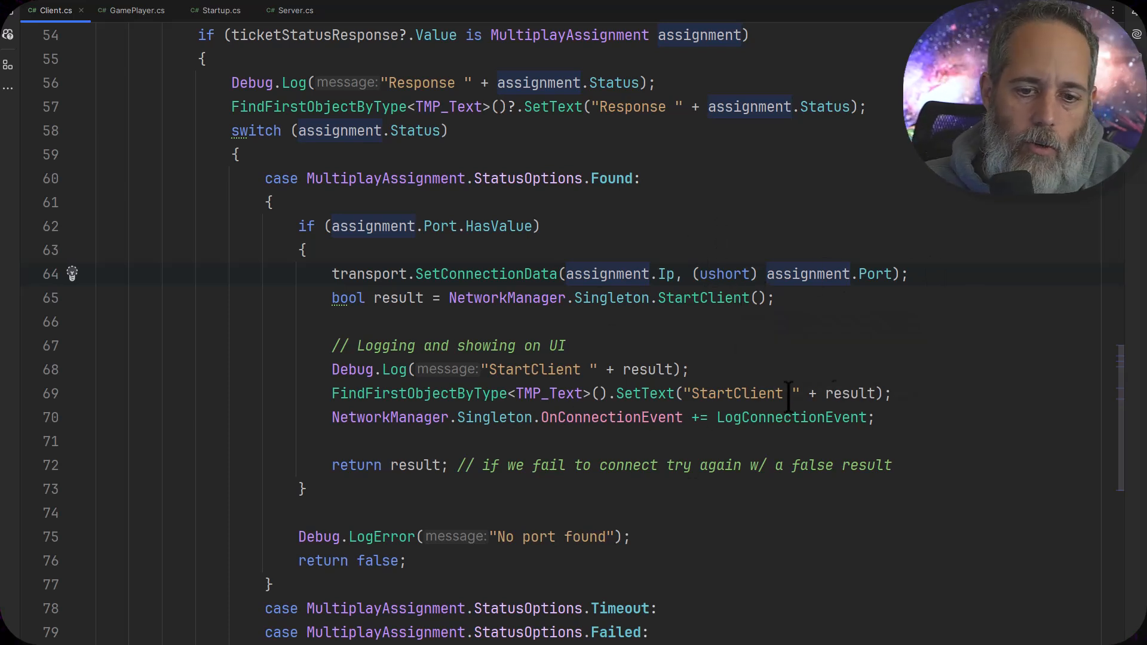
Examine the OnConnectionEvent subscription to LogConnectionEvent and the Timeout and Failed cases of the assignment status switch
{"action": "scroll", "coordinate": [786, 418], "scroll_direction": "down", "scroll_amount": 1}
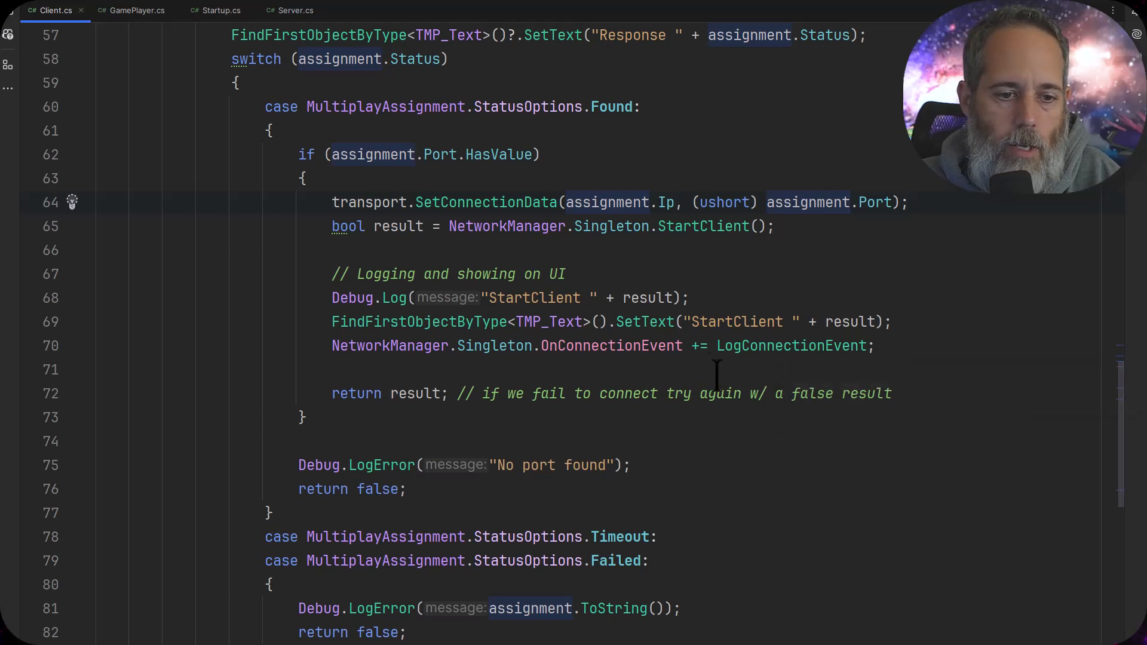
{"action": "left_click", "coordinate": [673, 346]}
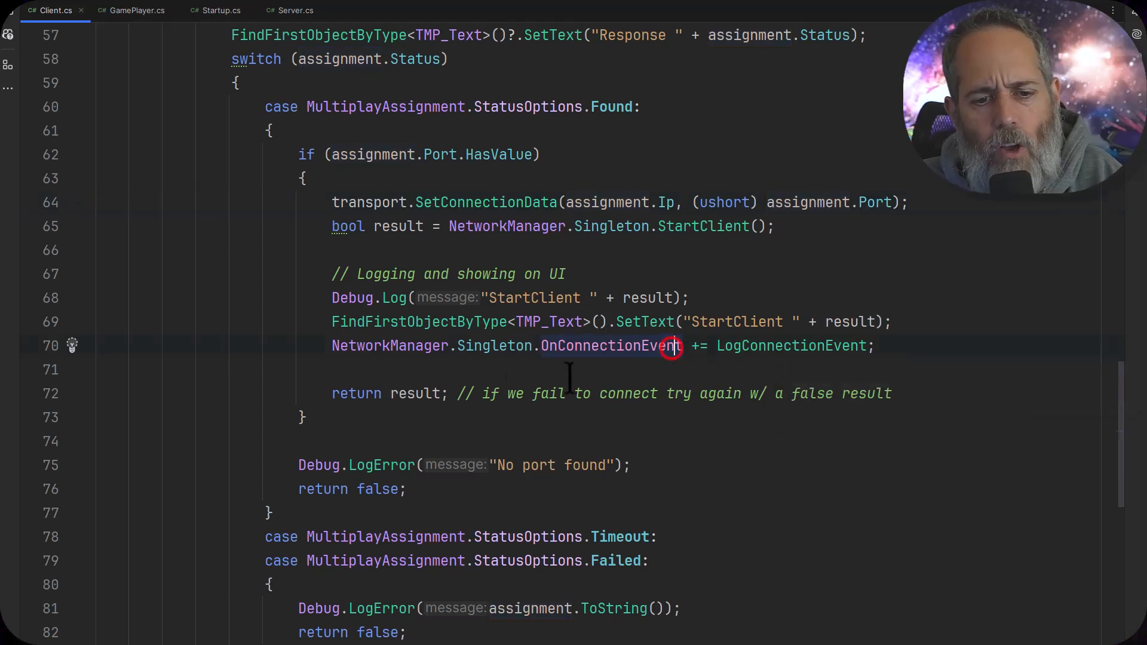
{"action": "left_click", "coordinate": [766, 346]}
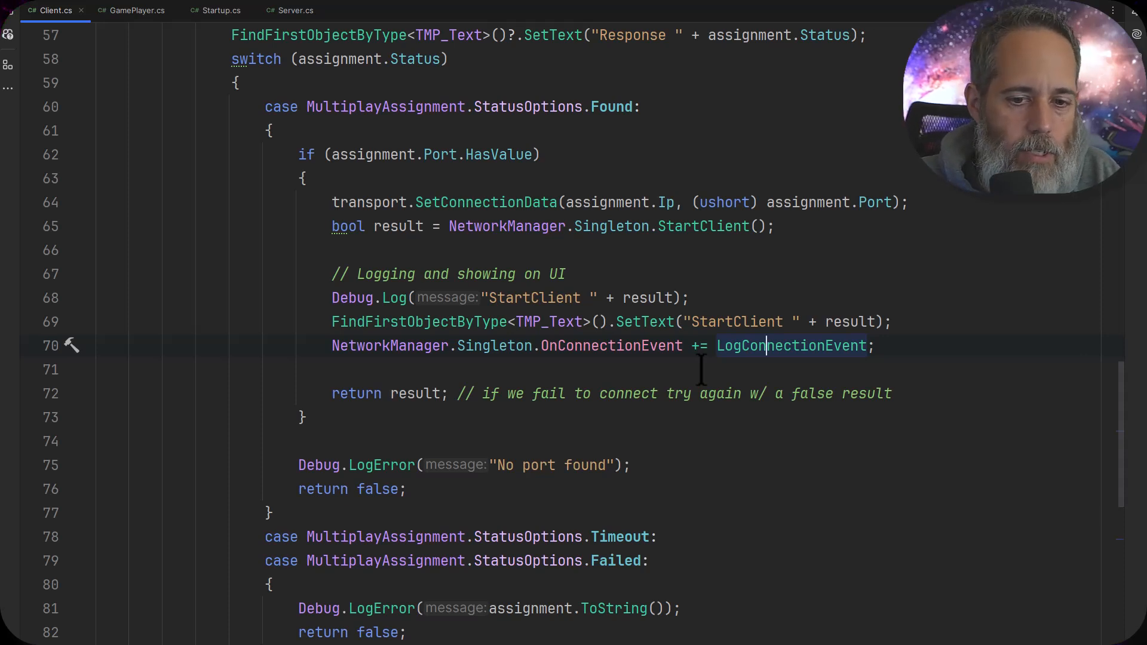
{"action": "scroll", "coordinate": [638, 400], "scroll_direction": "down", "scroll_amount": 2}
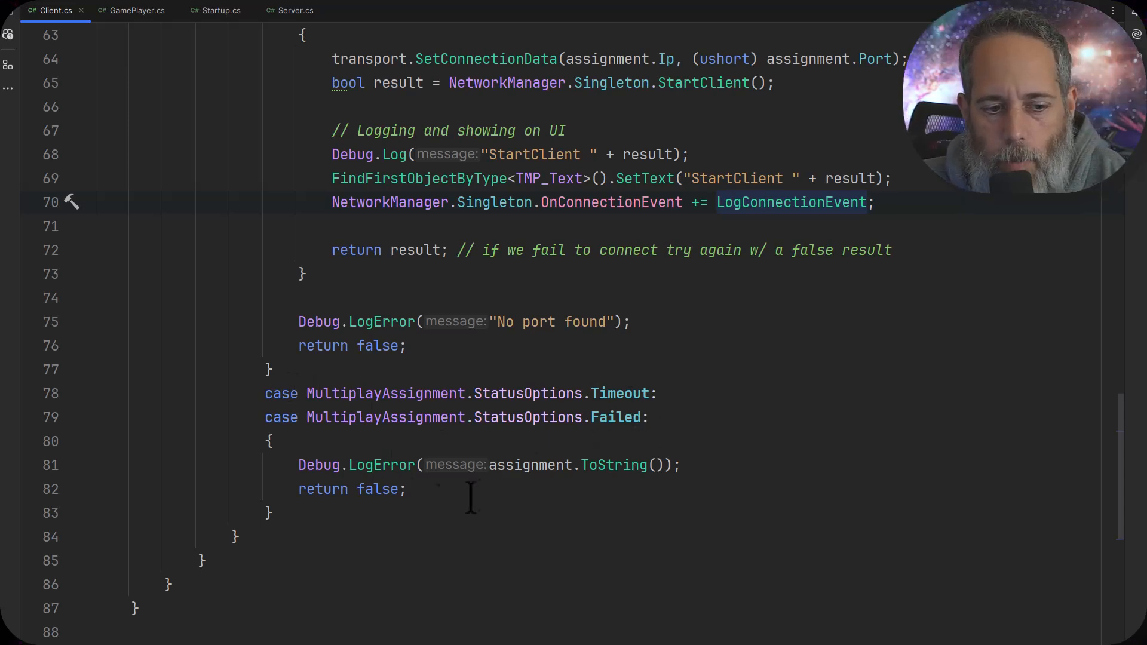
Review the FindMatch retry loop in StartSearch and the MatchmakerService ticket creation call in FindMatch
{"action": "scroll", "coordinate": [456, 499], "scroll_direction": "up", "scroll_amount": 10}
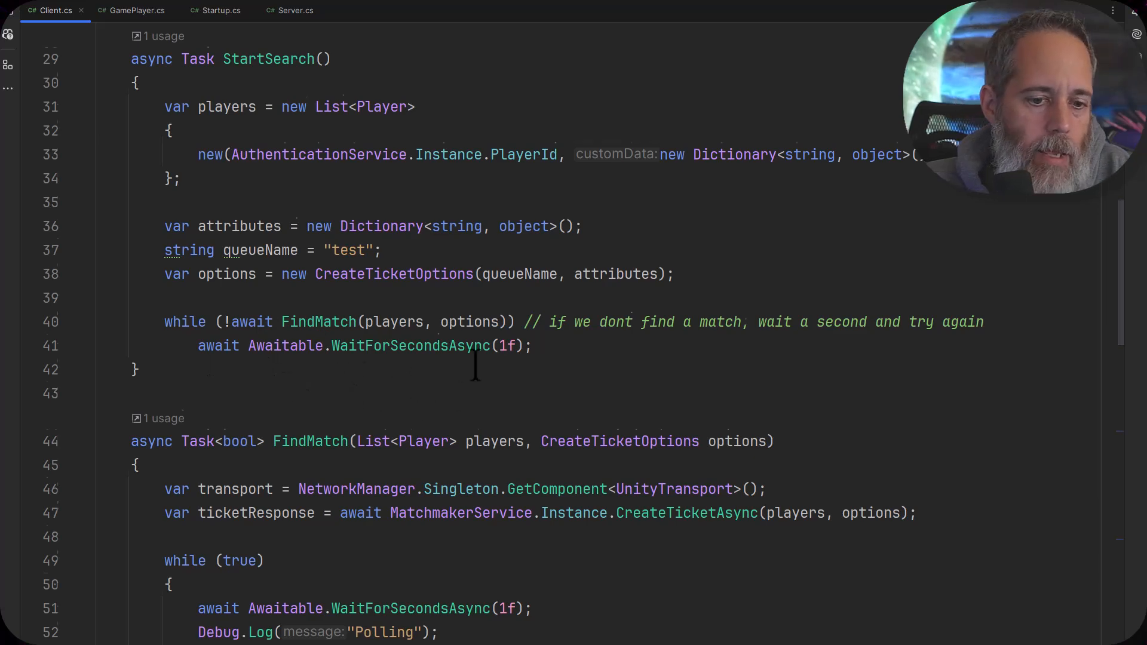
{"action": "scroll", "coordinate": [476, 366], "scroll_direction": "down", "scroll_amount": 4}
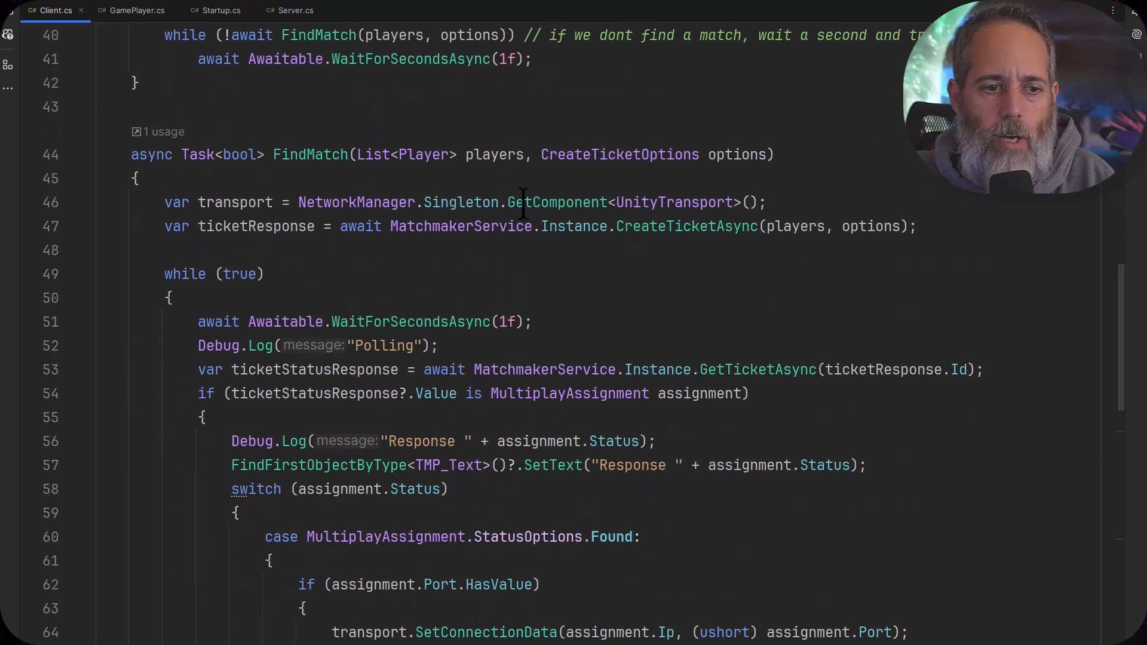
{"action": "left_click", "coordinate": [456, 229]}
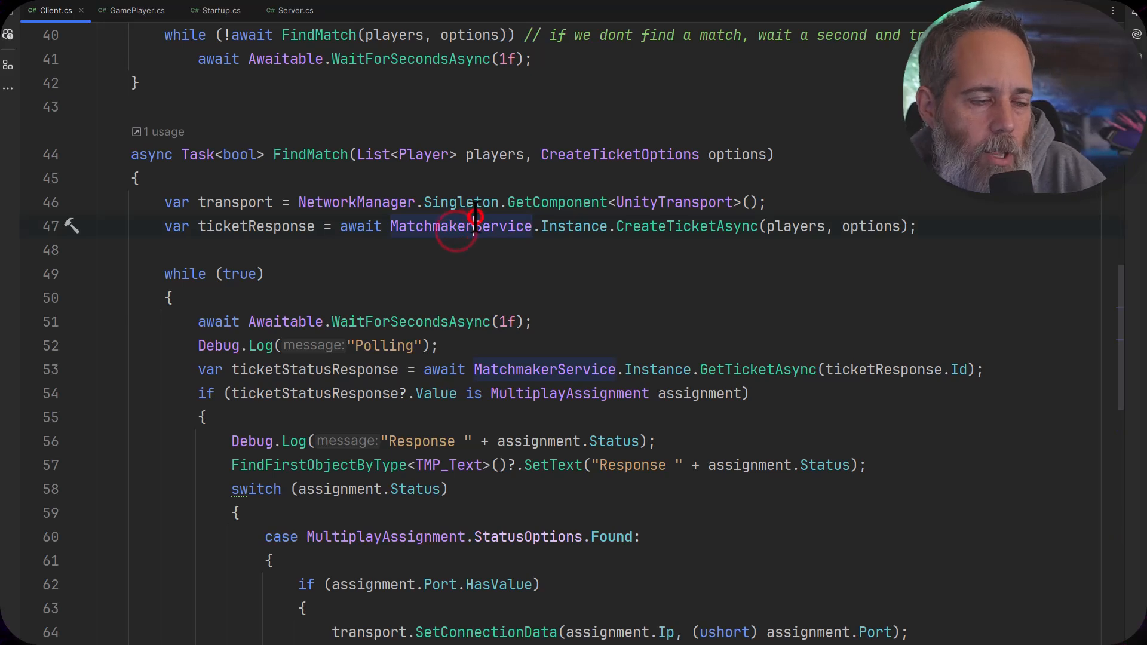
{"action": "left_click", "coordinate": [475, 218]}
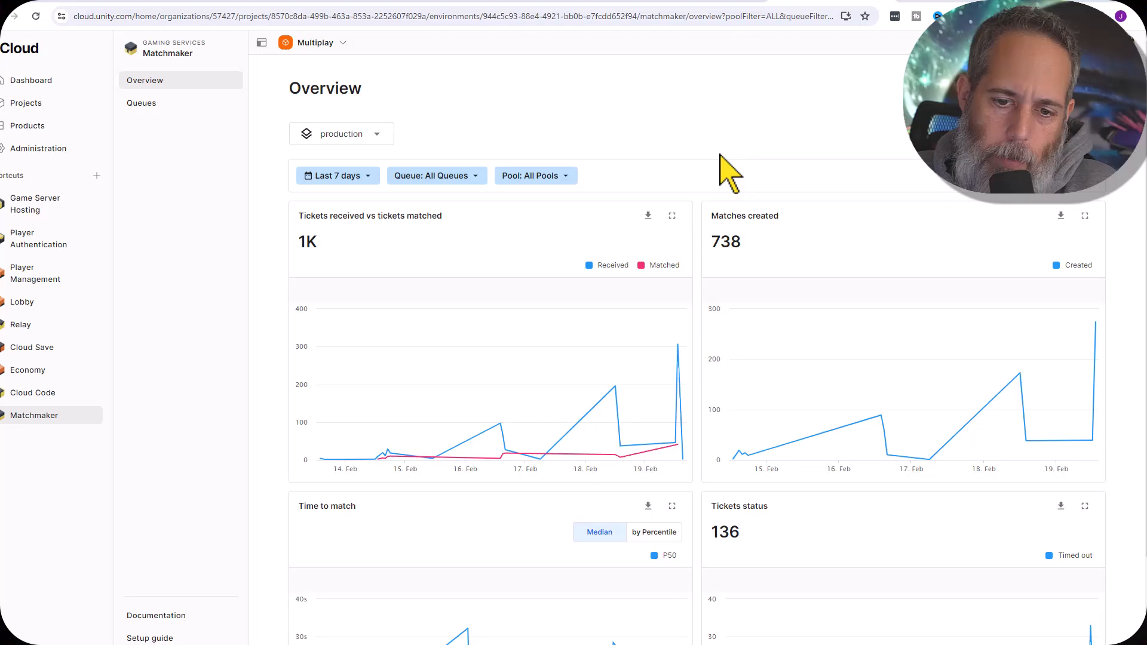
Switch to the Unity Cloud Matchmaker overview and examine its charts for tickets, matches created, time to match and ticket status
{"action": "scroll", "coordinate": [737, 227], "scroll_direction": "down", "scroll_amount": 1}
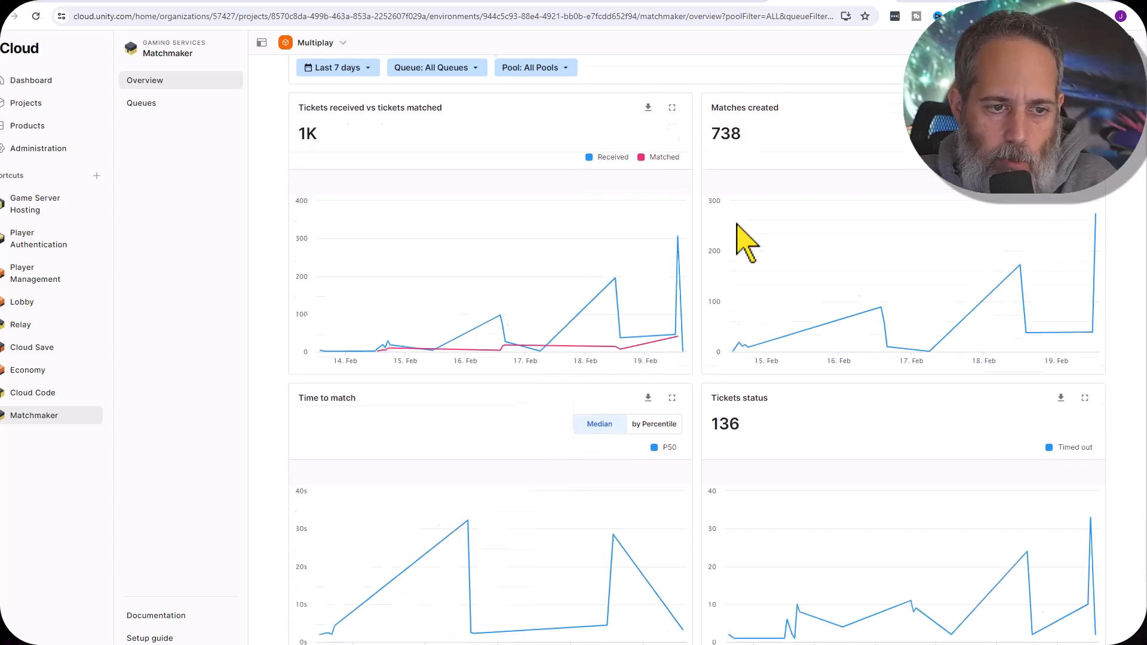
{"action": "scroll", "coordinate": [743, 242], "scroll_direction": "down", "scroll_amount": 1}
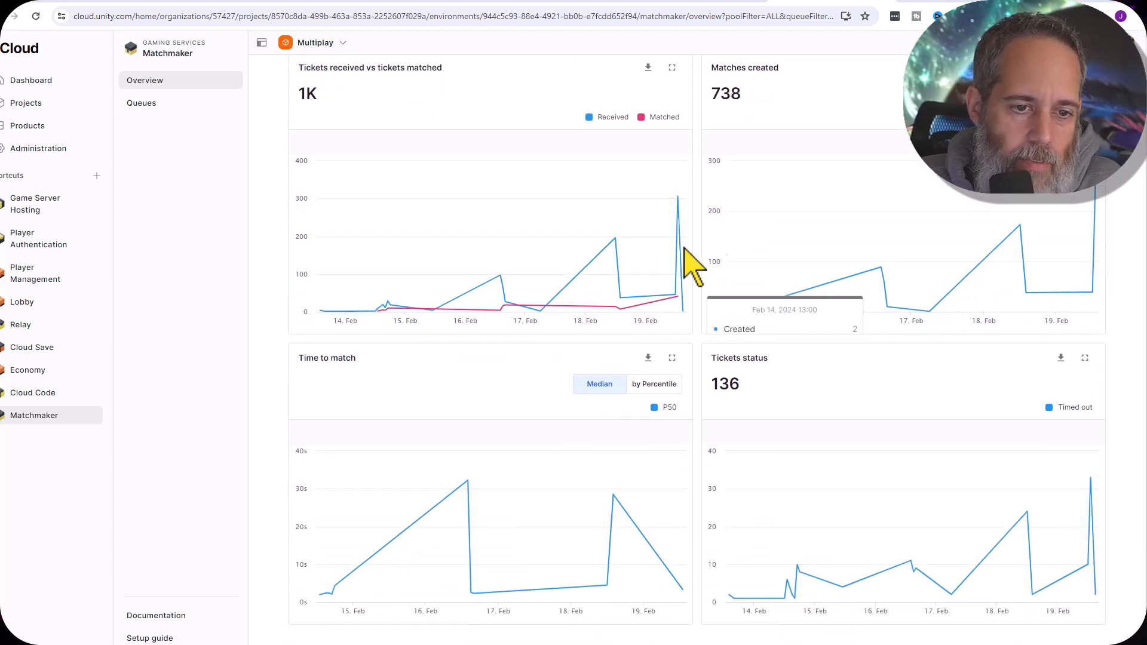
{"action": "mouse_move", "coordinate": [490, 313]}
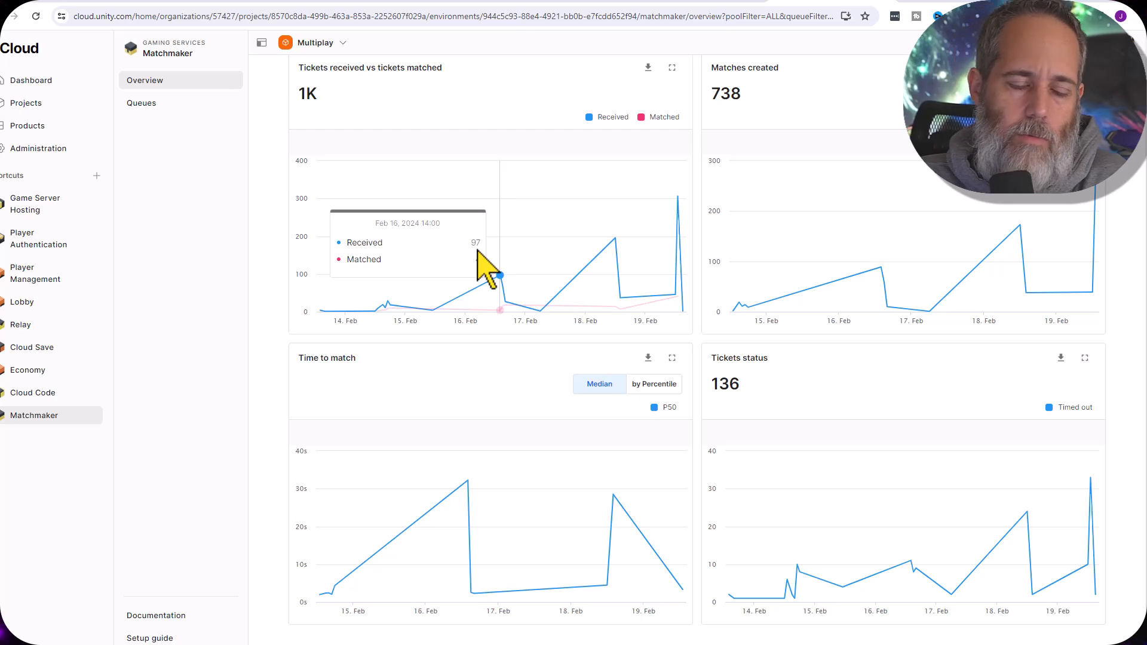
{"action": "scroll", "coordinate": [483, 245], "scroll_direction": "up", "scroll_amount": 3}
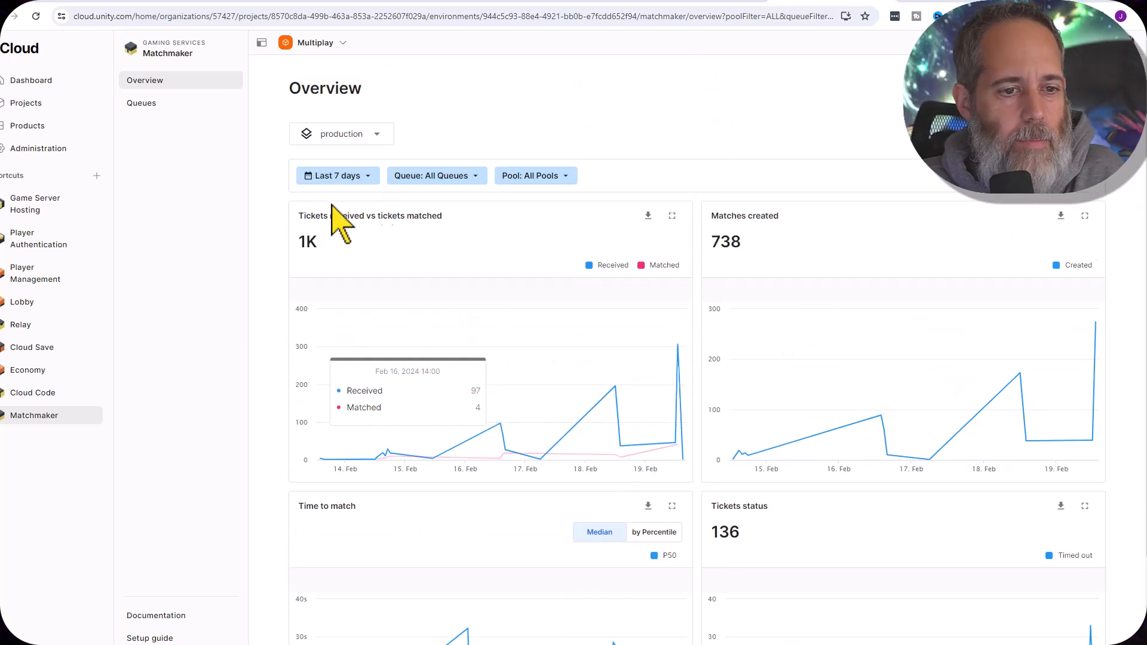
Create a Matchmaker queue named test2 with a maximum of 10 players on a ticket
{"action": "left_click", "coordinate": [178, 106]}
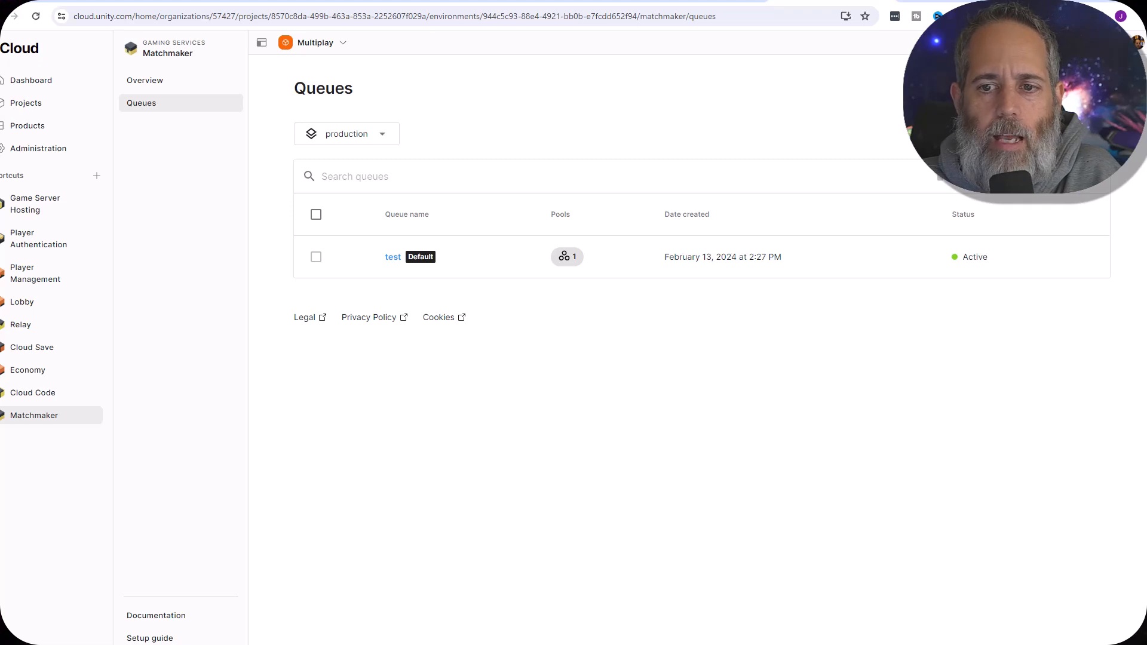
{"action": "left_click", "coordinate": [1054, 176]}
{"action": "left_click", "coordinate": [558, 354]}
{"action": "type", "text": "test"}
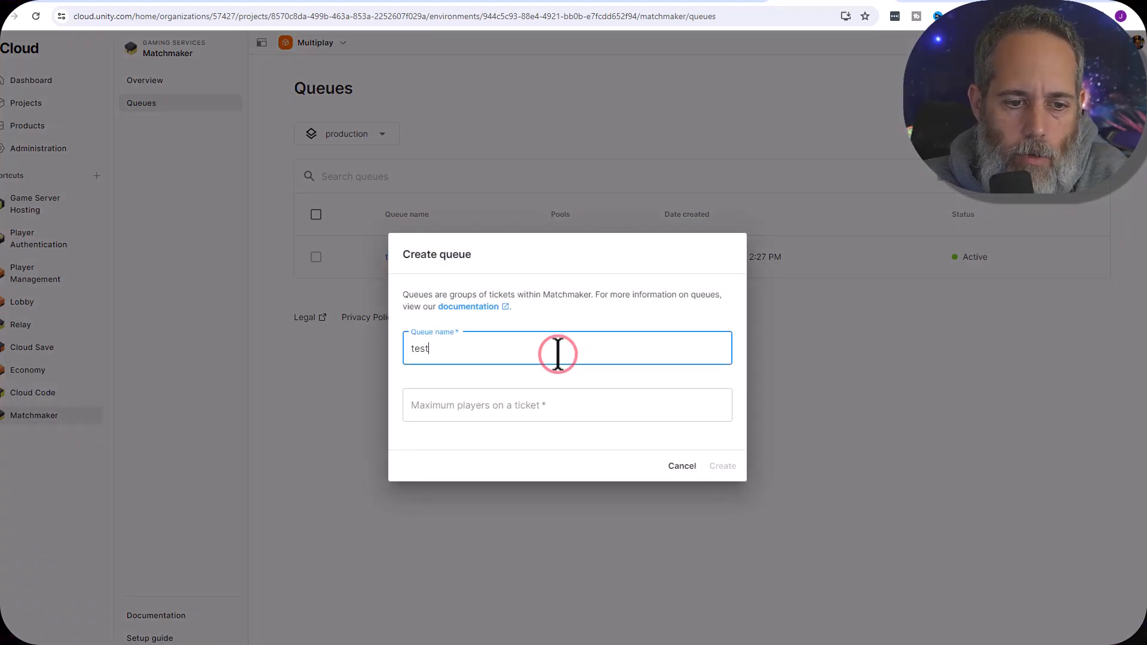
{"action": "type", "text": "2"}
{"action": "left_click", "coordinate": [530, 392]}
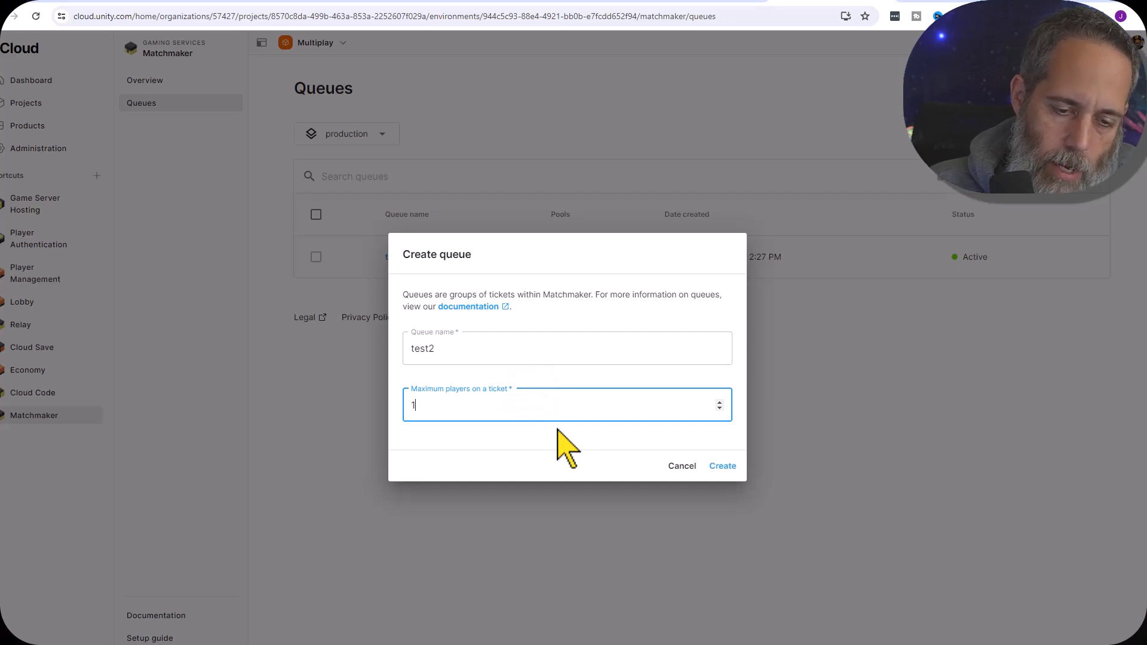
{"action": "left_click", "coordinate": [723, 466]}
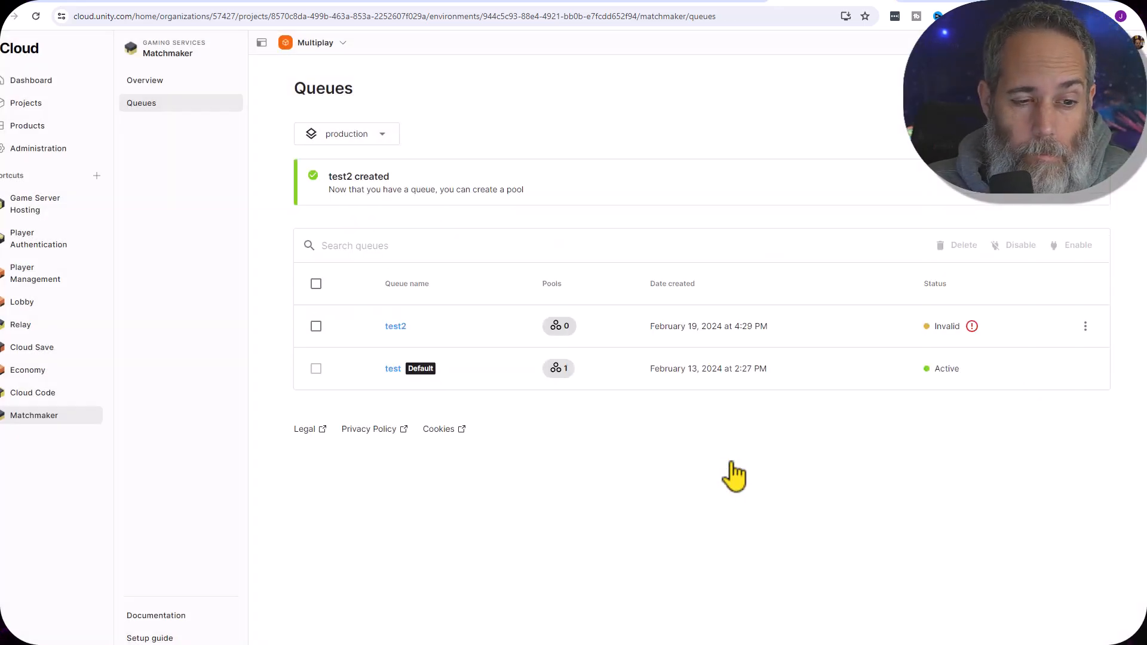
Check the new test2 queue's status and open its list of pools
{"action": "left_click", "coordinate": [408, 326]}
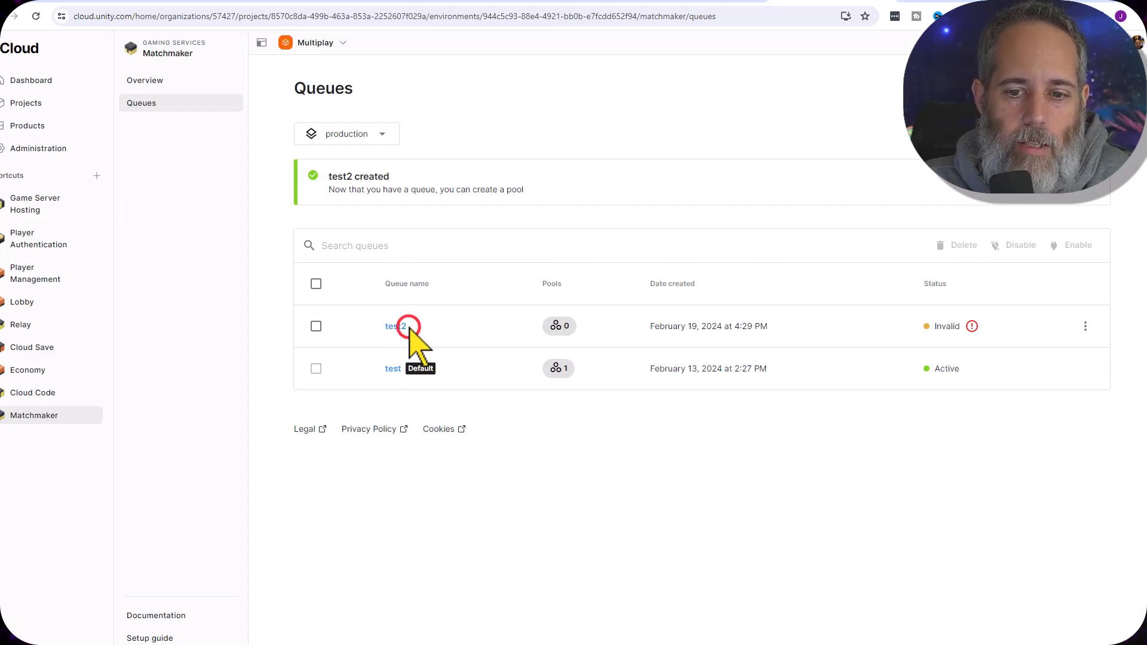
{"action": "mouse_move", "coordinate": [968, 330]}
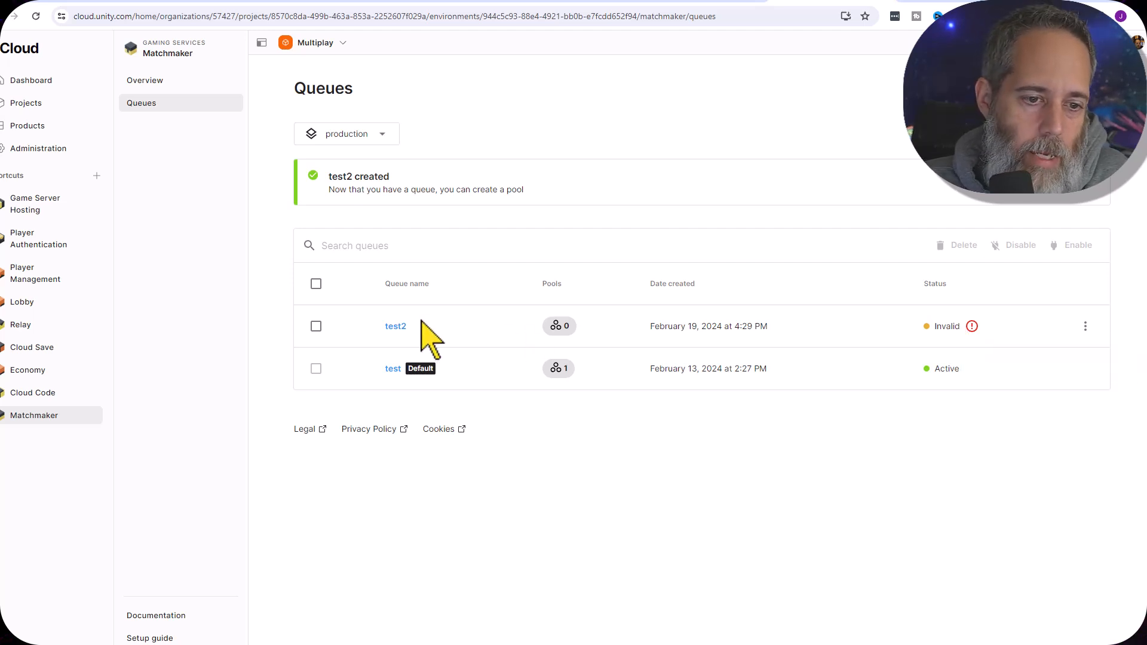
{"action": "left_click", "coordinate": [397, 326]}
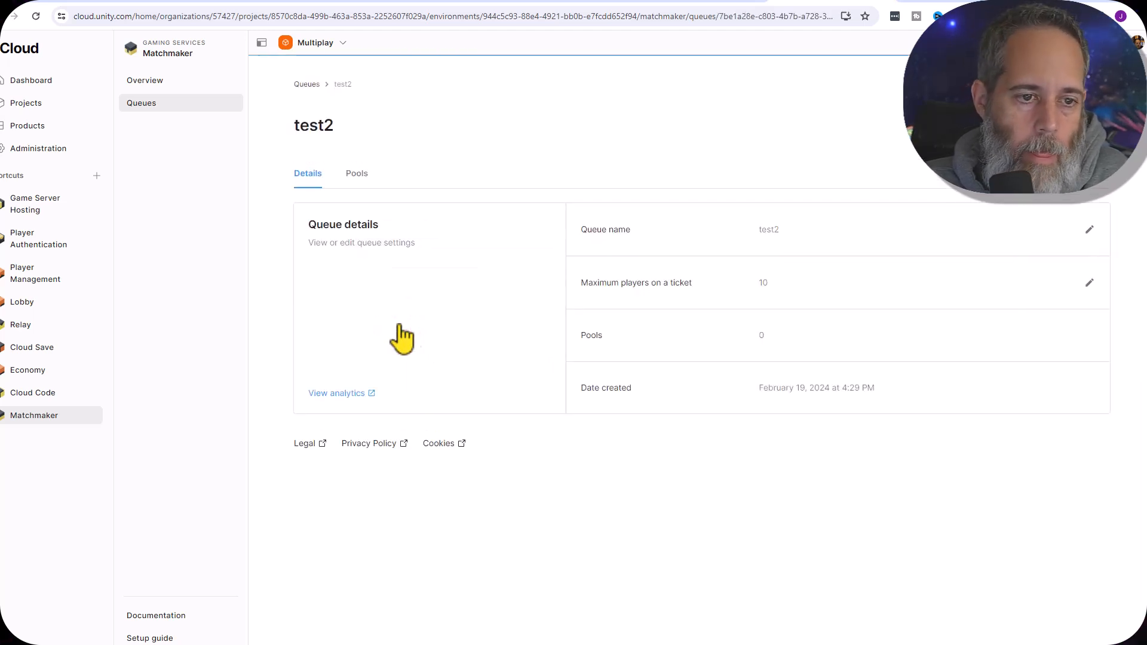
{"action": "left_click", "coordinate": [355, 172]}
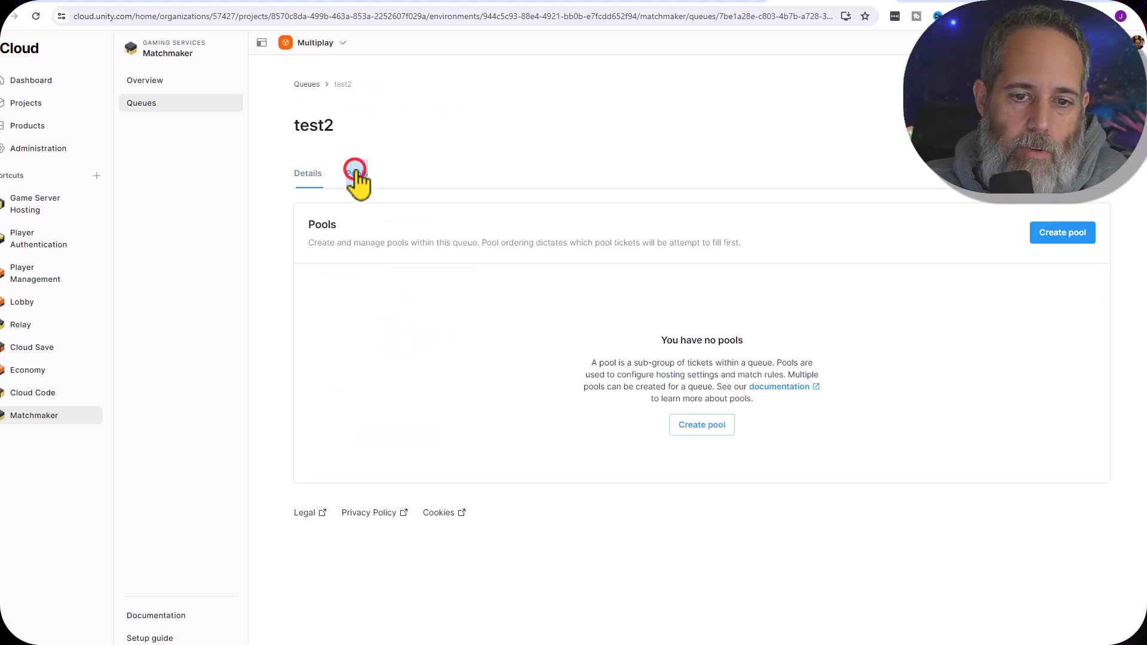
Start a default pool named test2 in the test2 queue and open its timeout for entry
{"action": "left_click", "coordinate": [1054, 236]}
{"action": "left_click", "coordinate": [367, 154]}
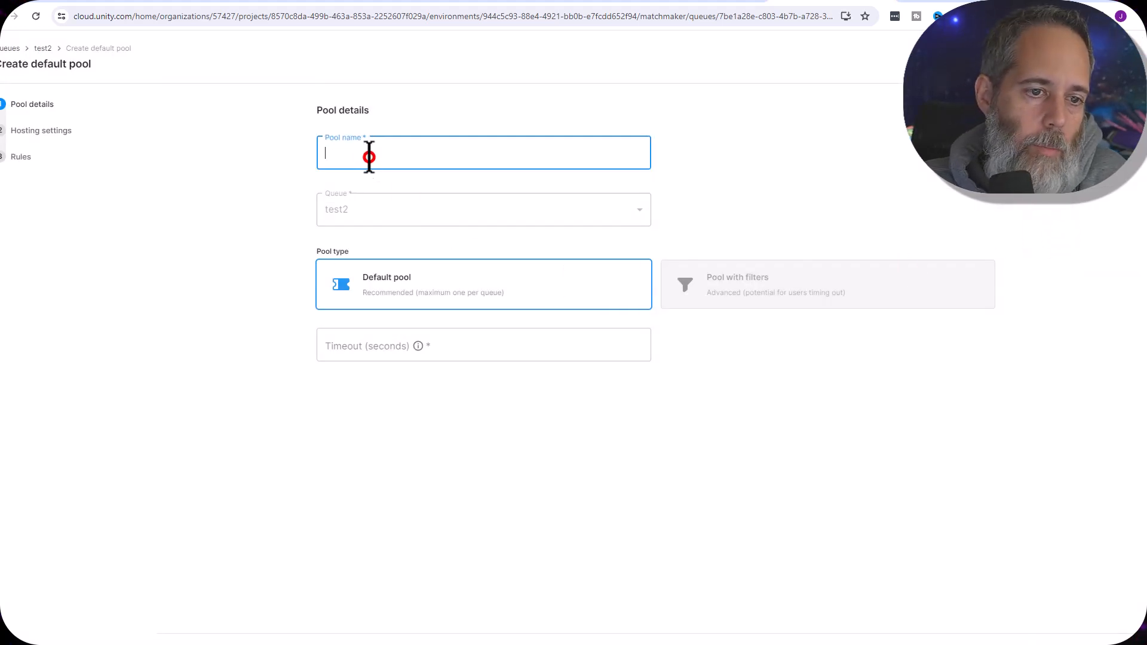
{"action": "type", "text": "test2"}
{"action": "left_click", "coordinate": [352, 203]}
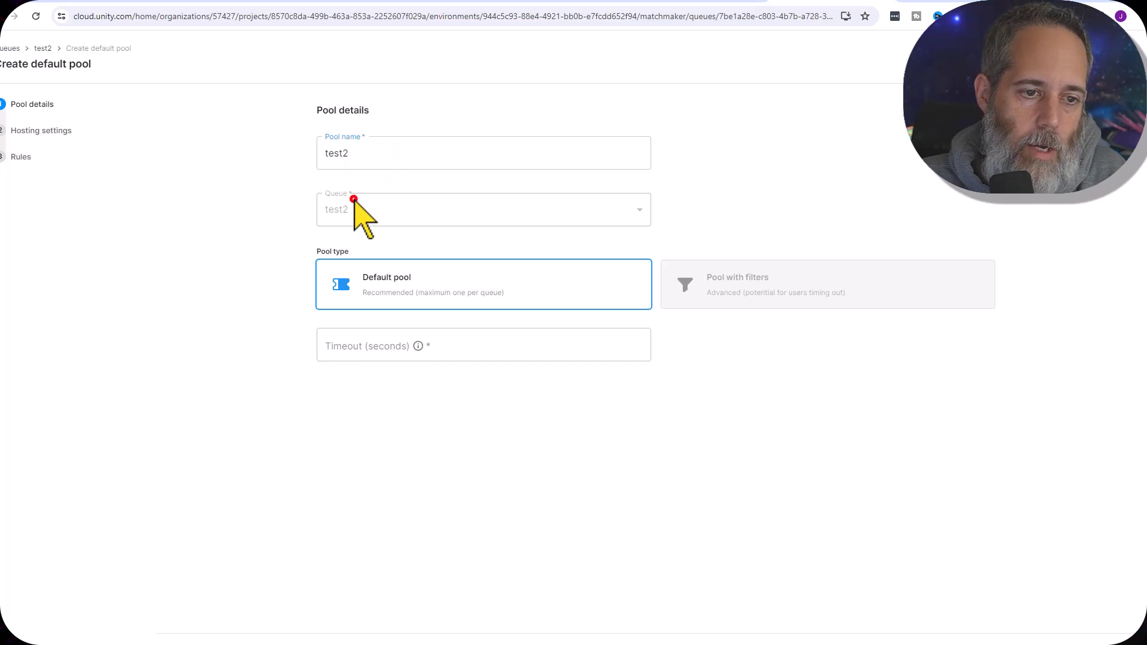
{"action": "left_click", "coordinate": [377, 351]}
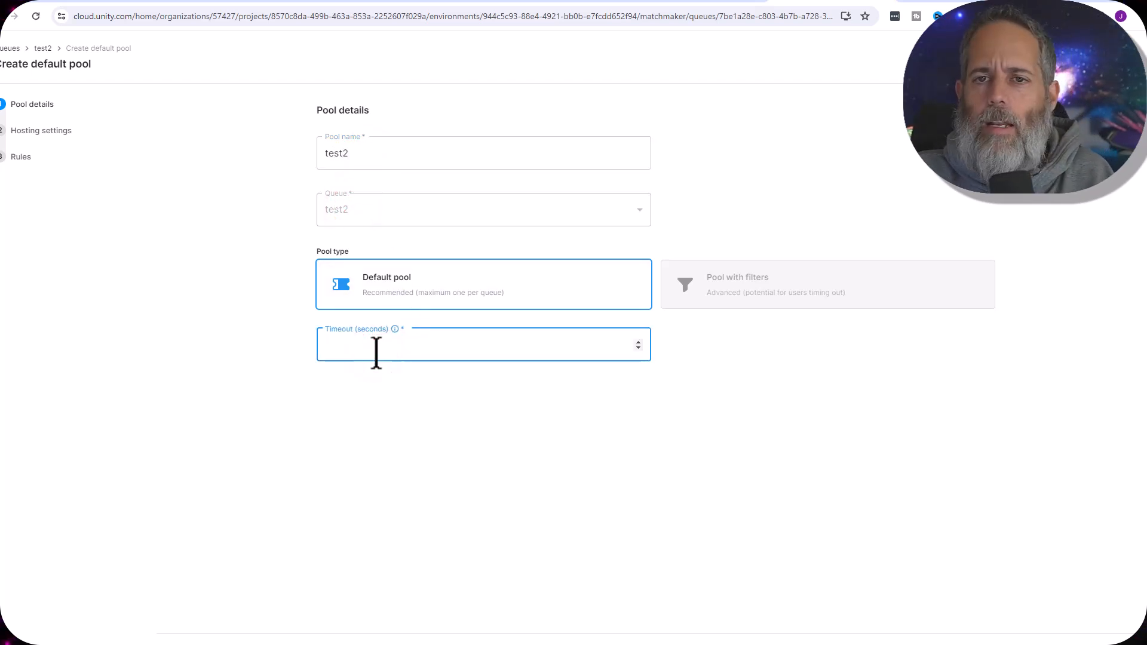
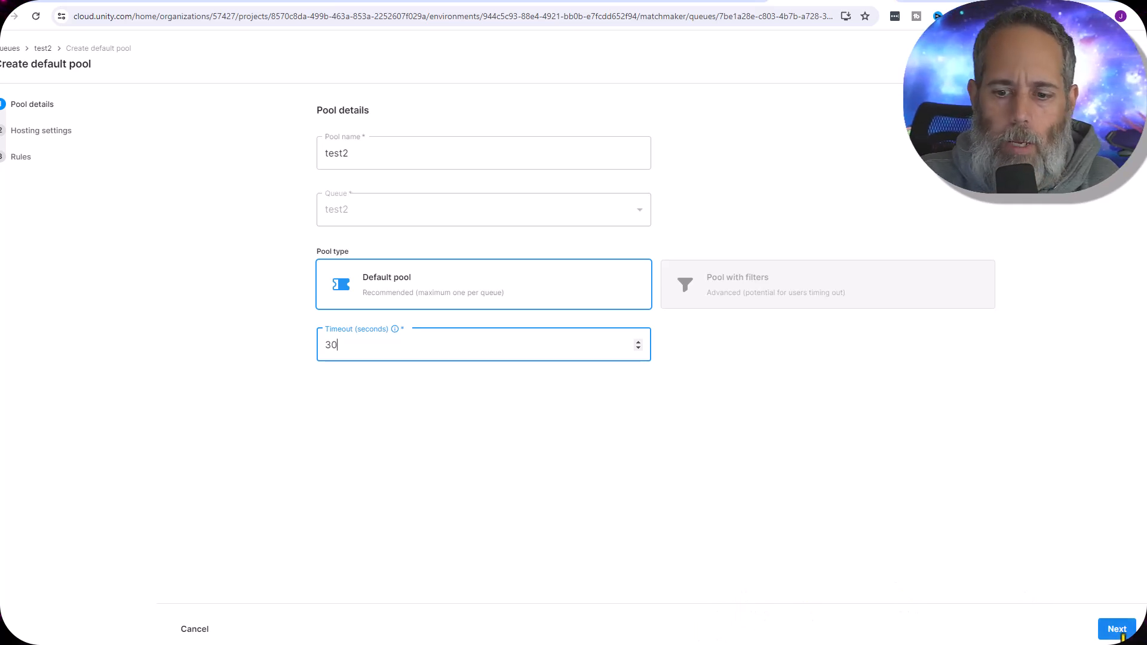
Assign the pool the test2 fleet, the test2 build configuration and North America as the default QoS region
{"action": "left_click", "coordinate": [1120, 635]}
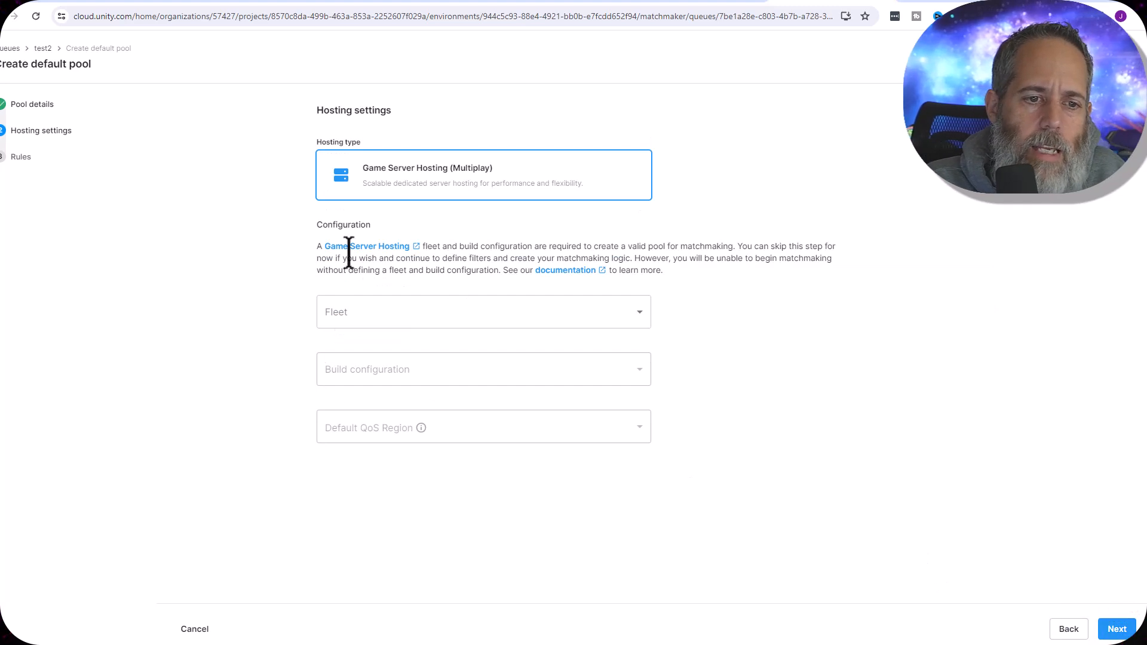
{"action": "left_click", "coordinate": [404, 317]}
{"action": "left_click", "coordinate": [379, 314]}
{"action": "left_click", "coordinate": [380, 361]}
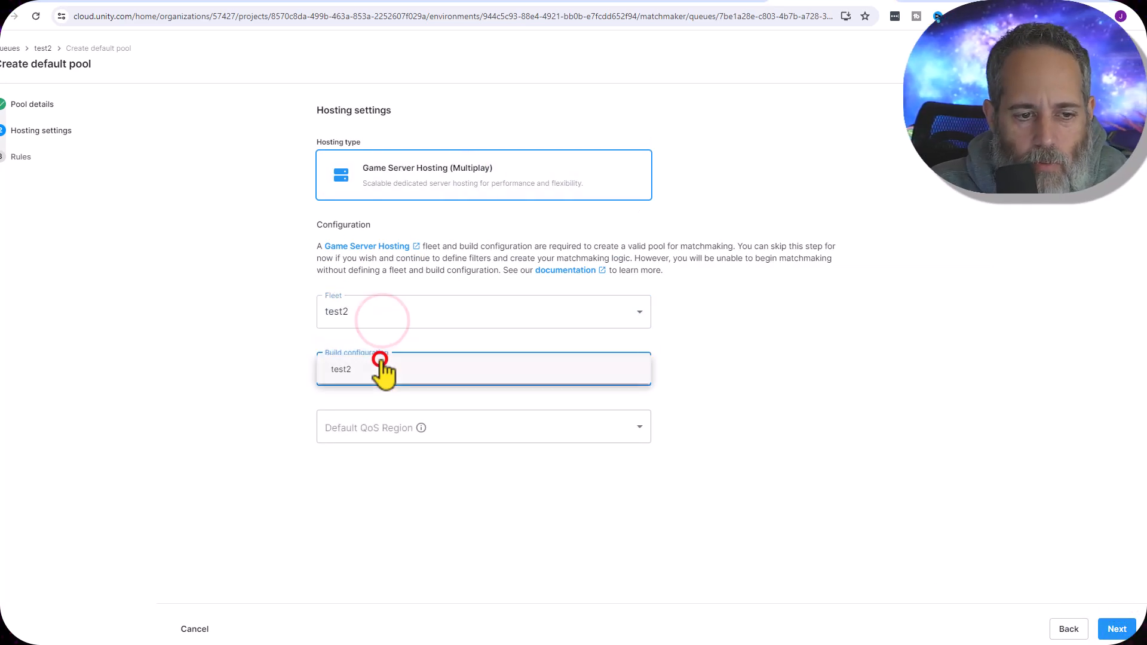
{"action": "left_click", "coordinate": [371, 372]}
{"action": "left_click", "coordinate": [343, 434]}
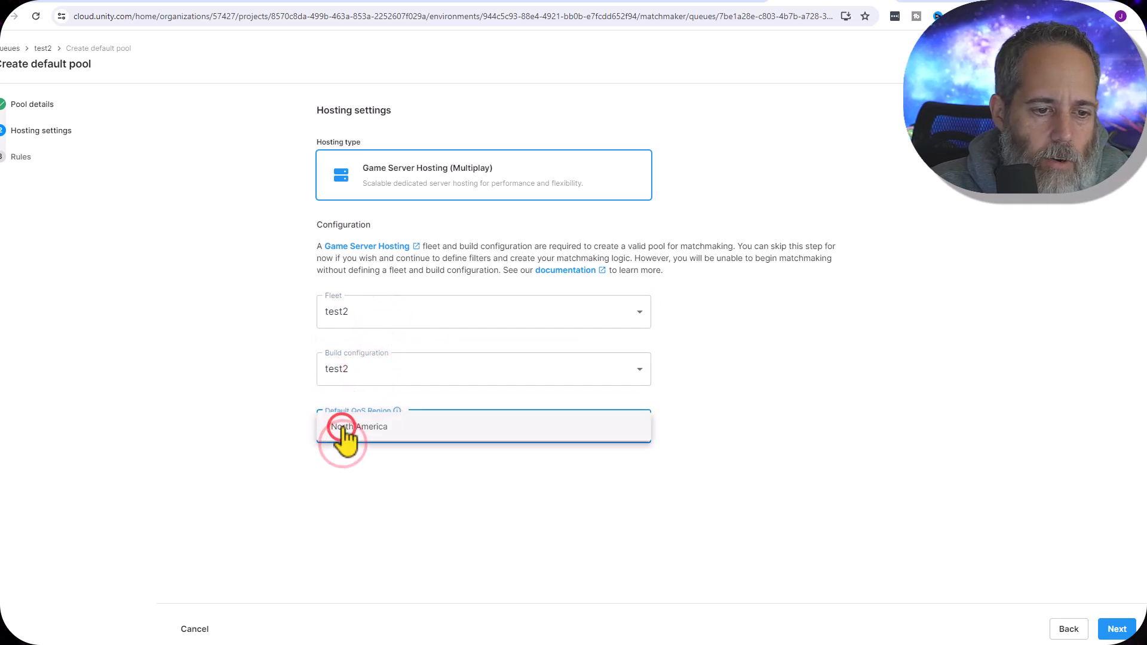
{"action": "left_click", "coordinate": [342, 426]}
{"action": "left_click", "coordinate": [1113, 635]}
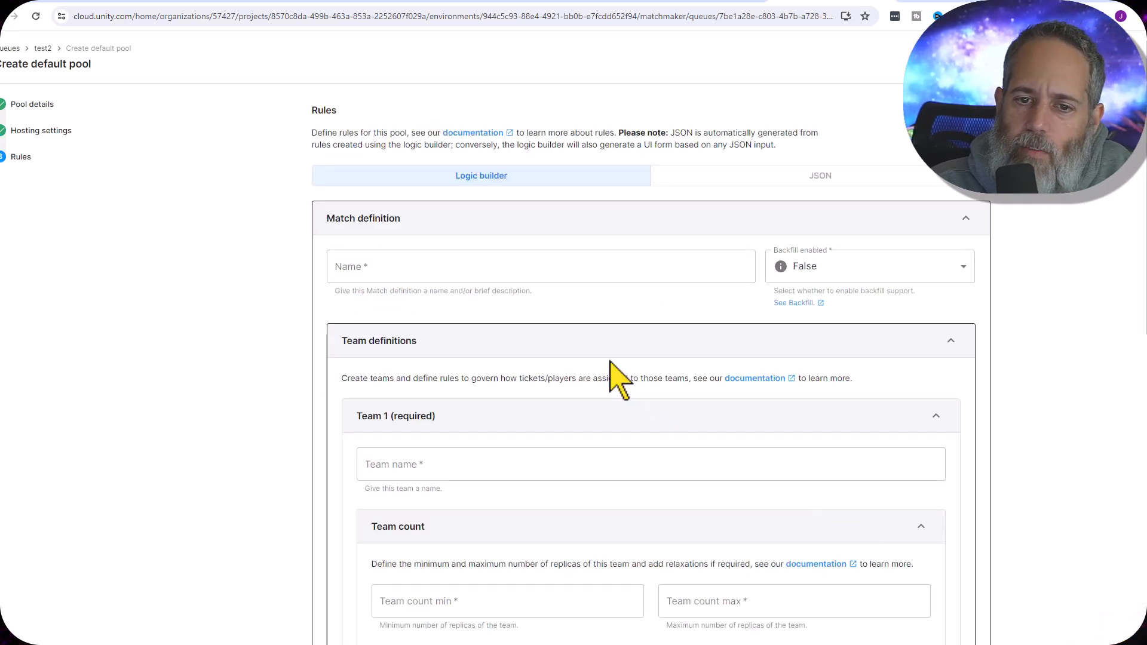
Name the match definition test2 and set backfill enabled to True
{"action": "left_click", "coordinate": [453, 274]}
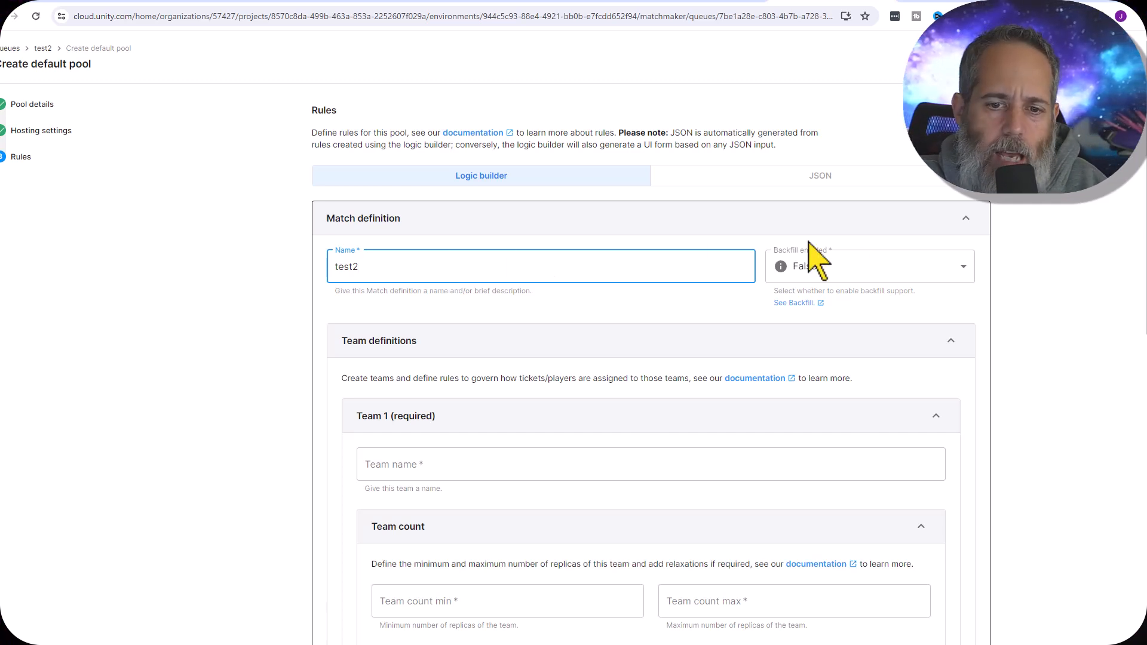
{"action": "left_click", "coordinate": [830, 263]}
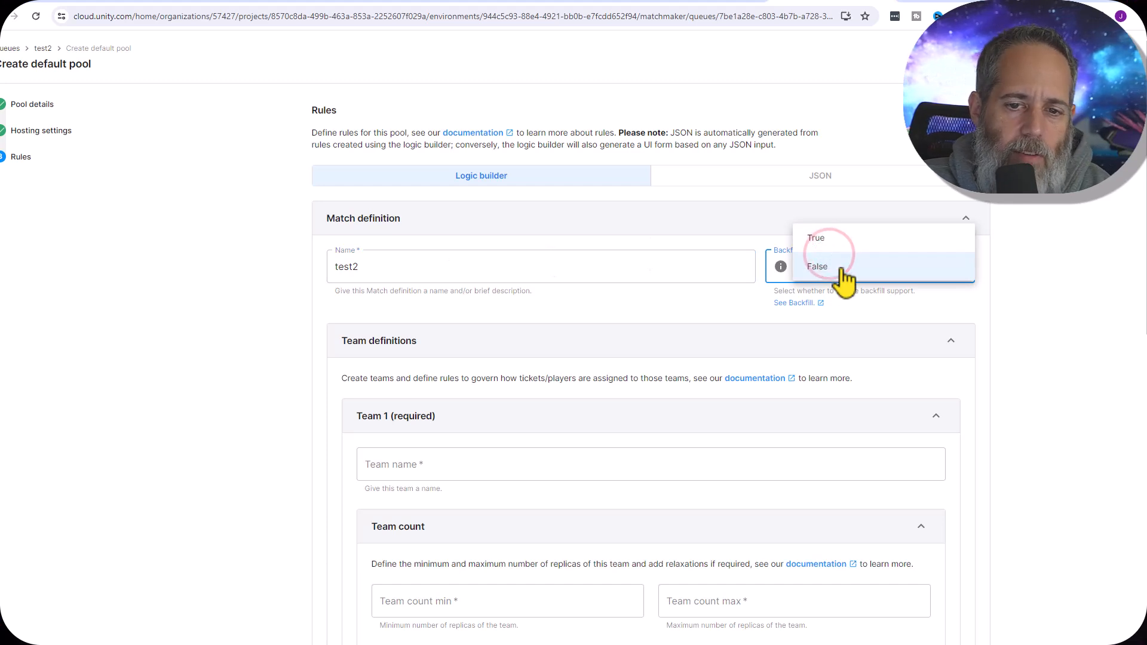
{"action": "left_click", "coordinate": [837, 238]}
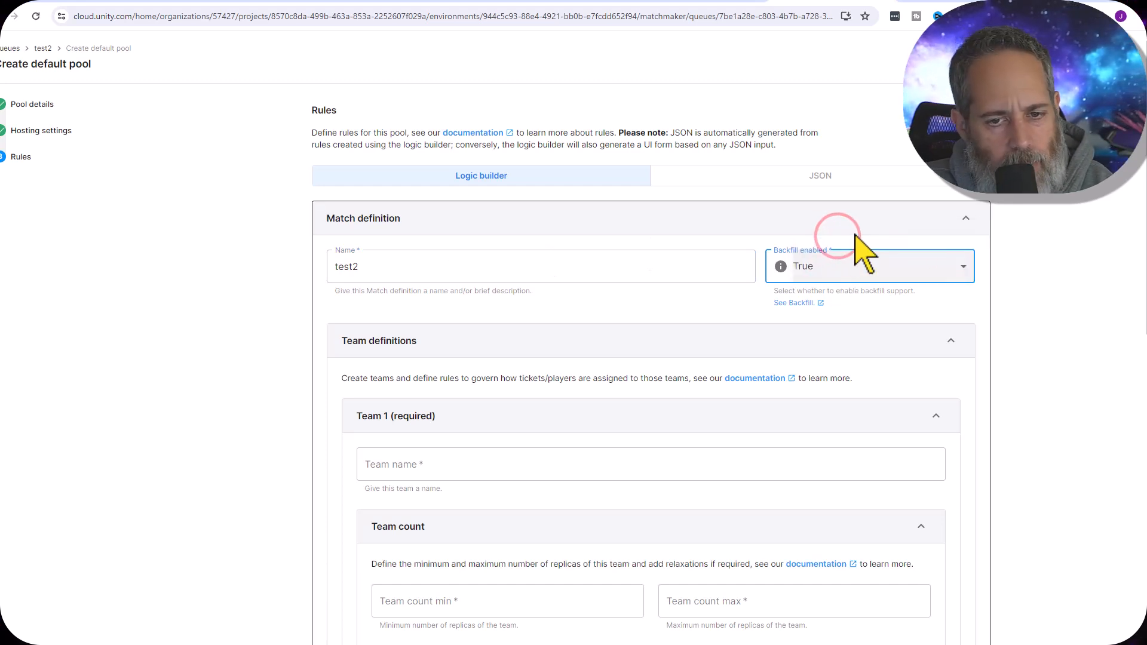
{"action": "left_click", "coordinate": [1030, 319]}
Name the required team ffa and rename the match definition to ffa as well
{"action": "scroll", "coordinate": [955, 382], "scroll_direction": "down", "scroll_amount": 2}
{"action": "scroll", "coordinate": [753, 349], "scroll_direction": "down", "scroll_amount": 1}
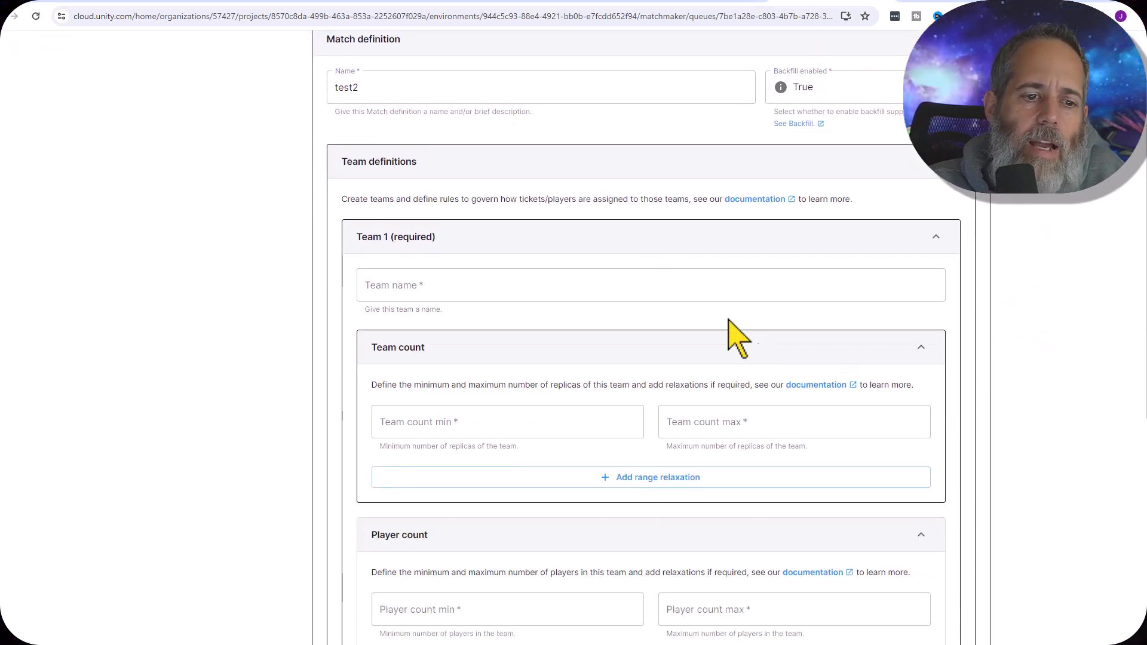
{"action": "left_click", "coordinate": [615, 276]}
{"action": "type", "text": "test1"}
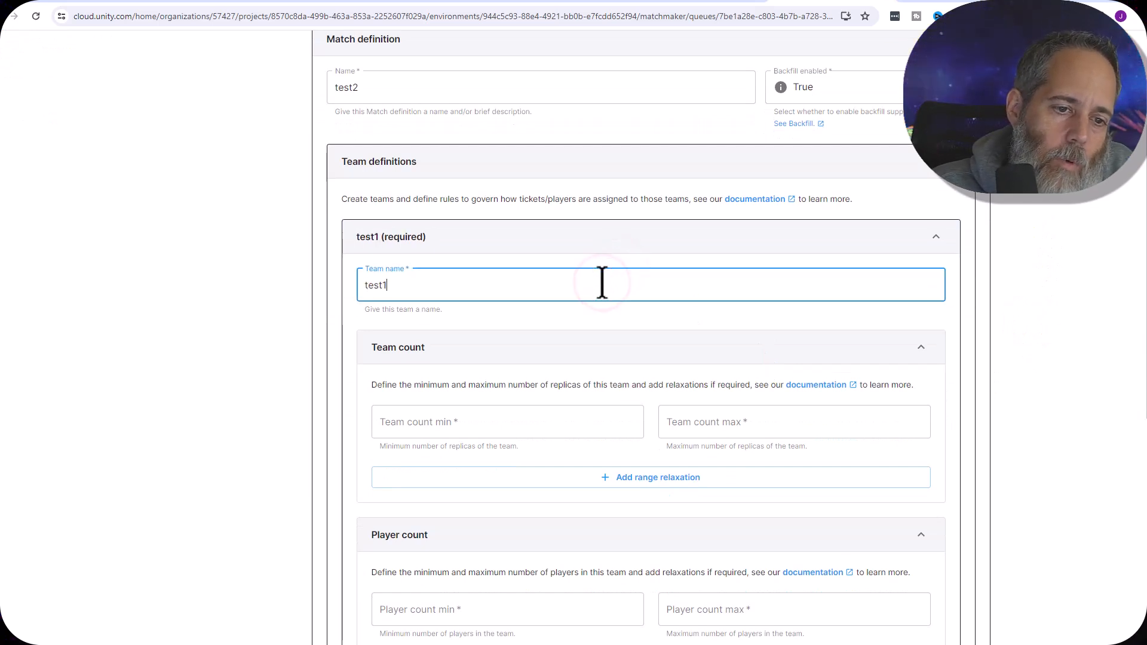
{"action": "key", "text": "BackSpace"}
{"action": "key", "text": "BackSpace"}
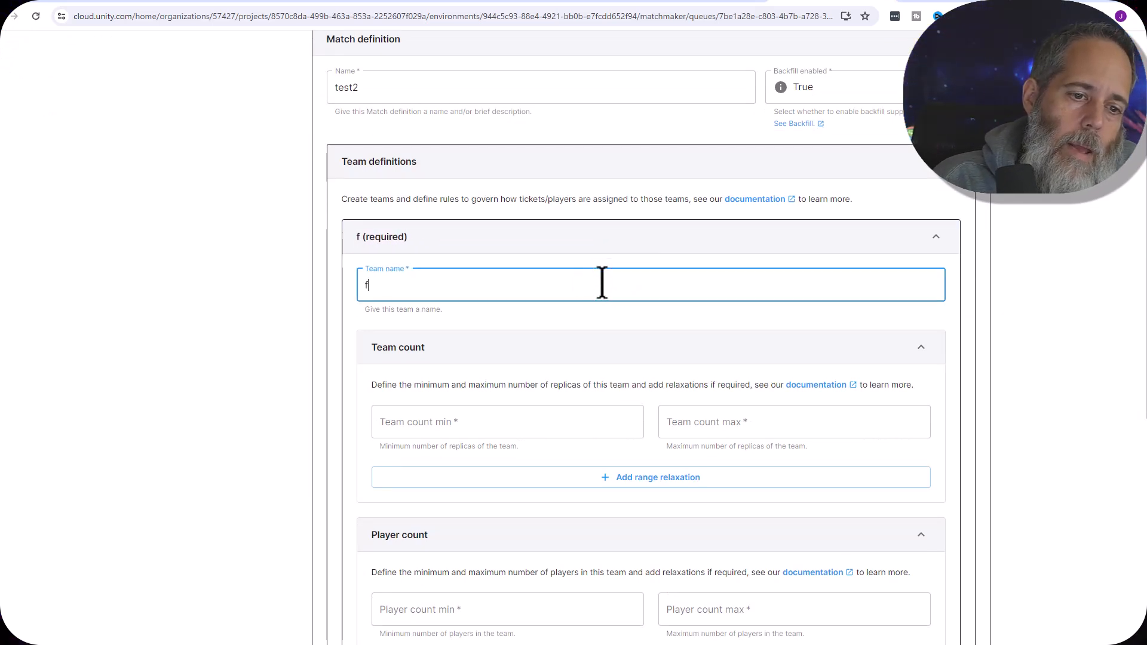
{"action": "double_click", "coordinate": [451, 89]}
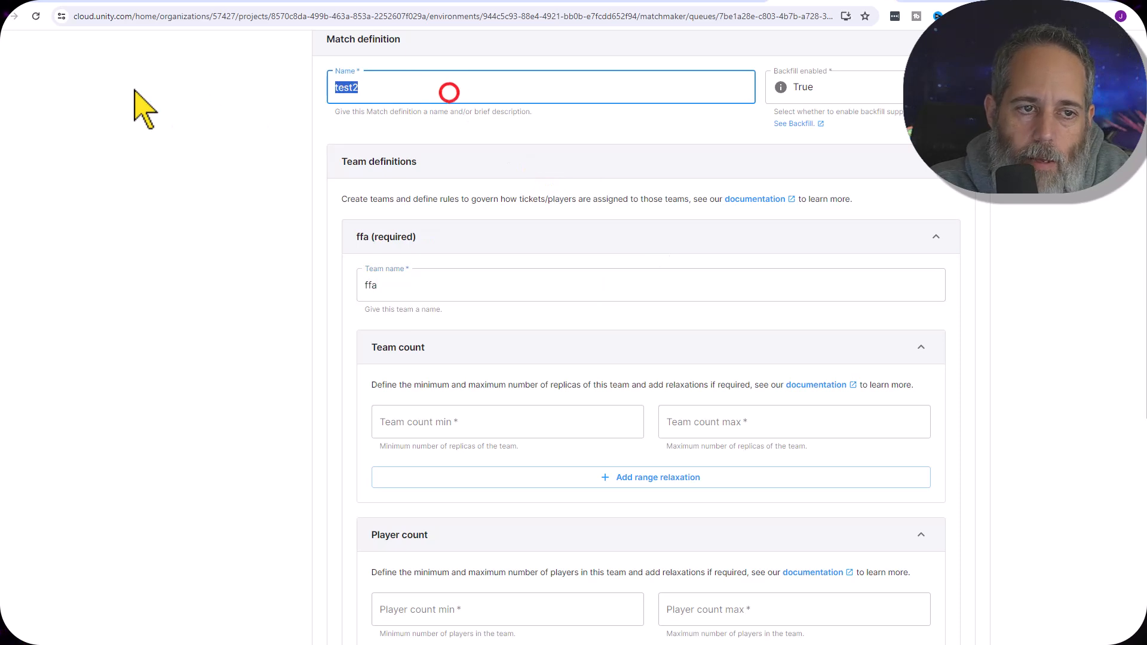
{"action": "type", "text": "ffa"}
{"action": "left_click", "coordinate": [118, 261]}
Set the ffa team count to a minimum of 2 and a maximum of 10
{"action": "left_click", "coordinate": [474, 426]}
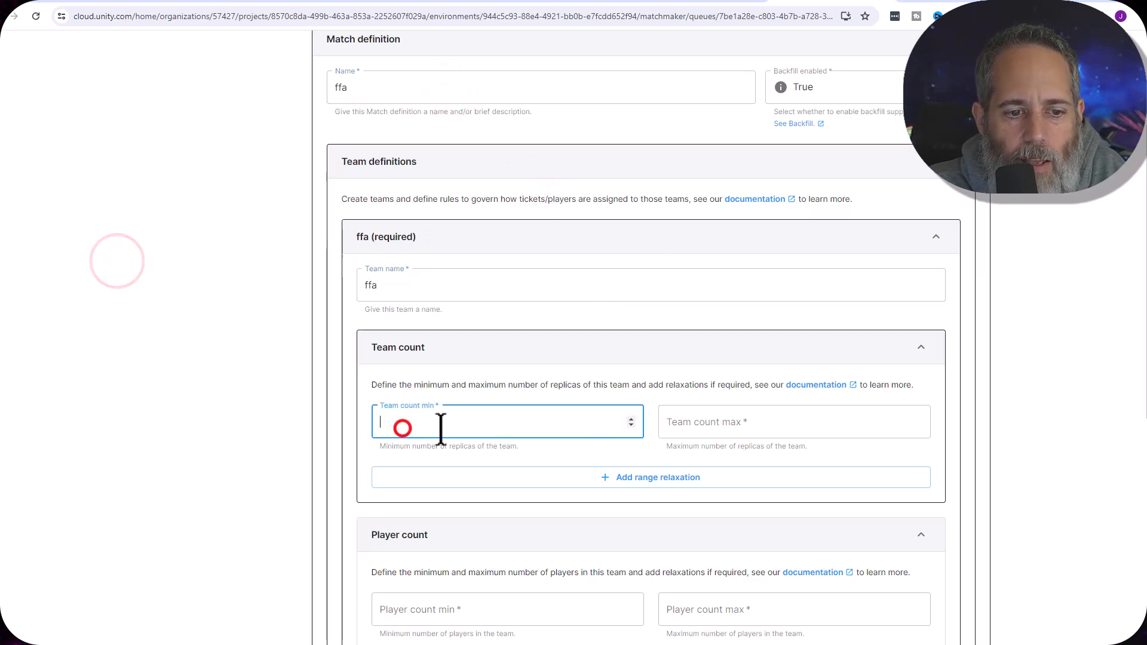
{"action": "scroll", "coordinate": [824, 460], "scroll_direction": "down", "scroll_amount": 3}
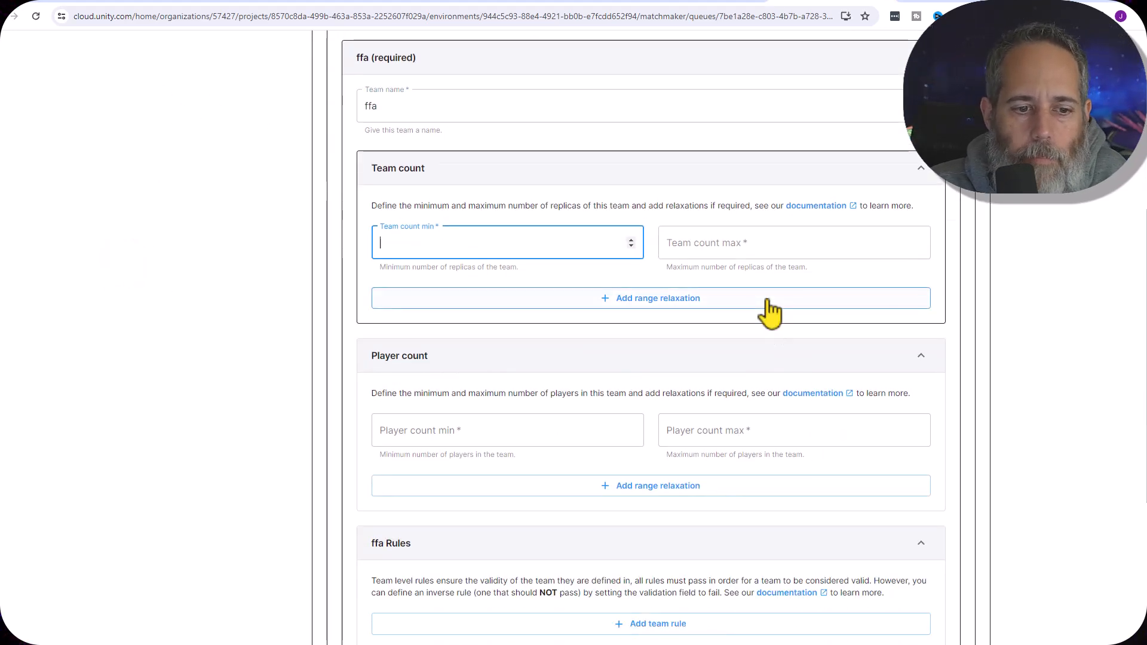
{"action": "left_click", "coordinate": [486, 428]}
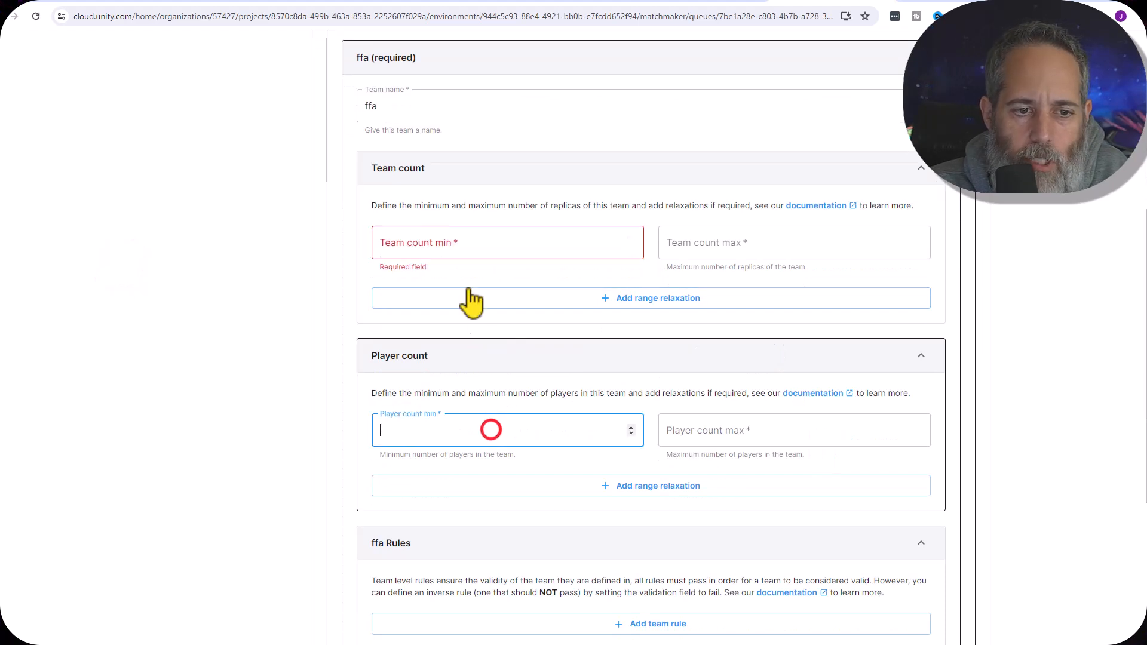
{"action": "left_click", "coordinate": [464, 242]}
{"action": "type", "text": "1"}
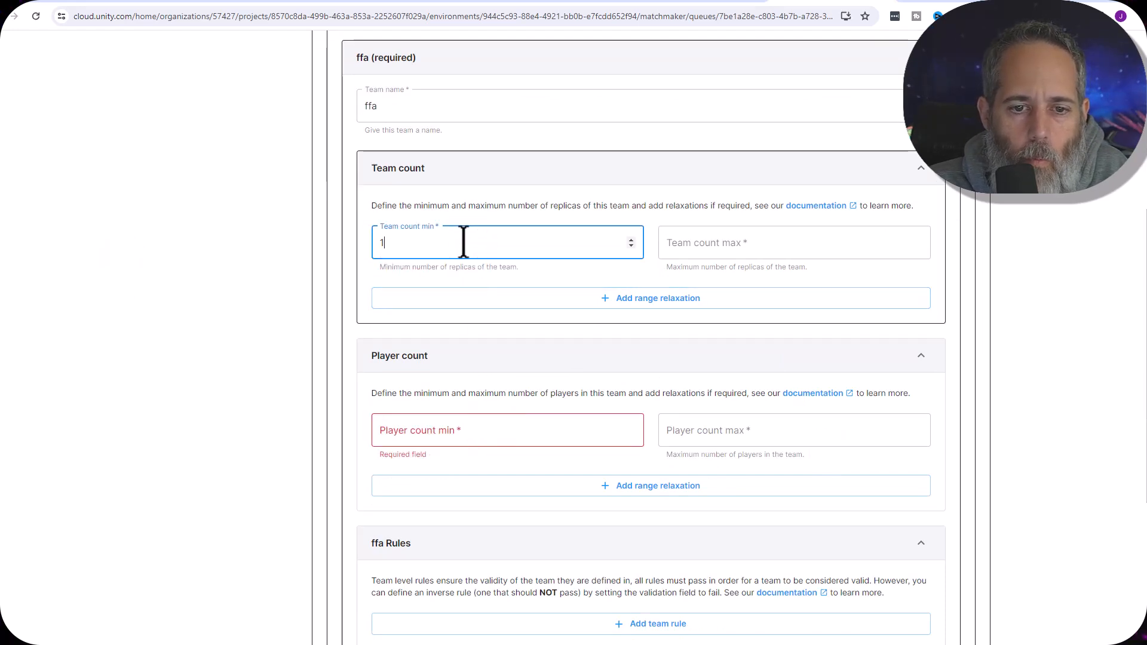
{"action": "left_click", "coordinate": [738, 246]}
{"action": "type", "text": "10"}
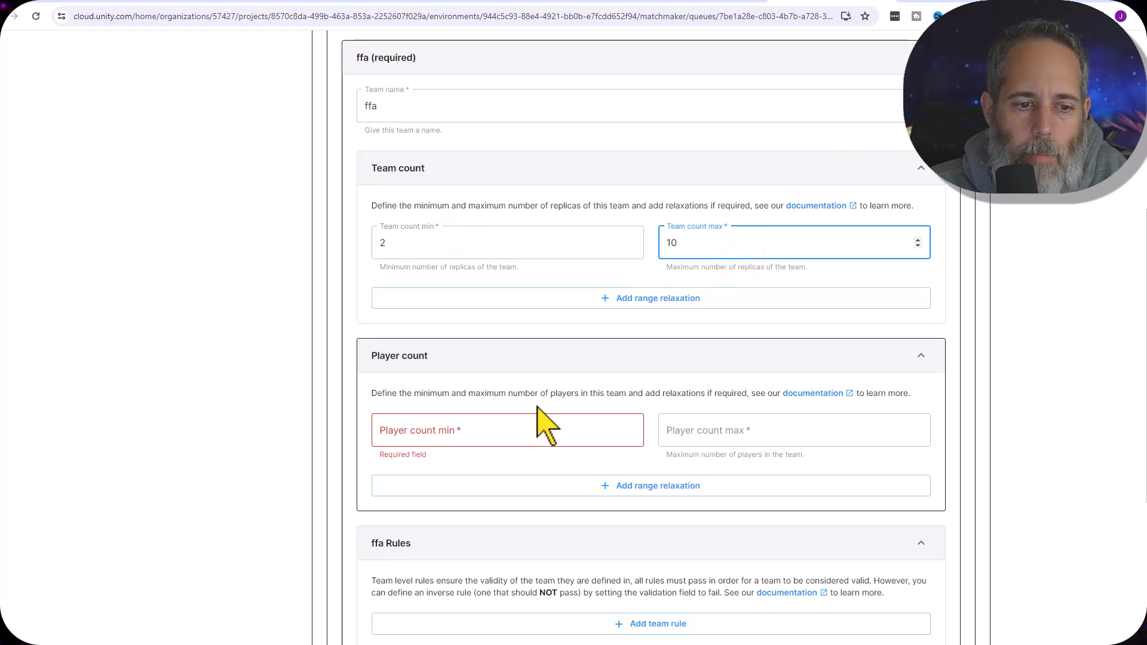
Set the ffa team's player count to a minimum of 2 and a maximum of 10
{"action": "left_click", "coordinate": [520, 423]}
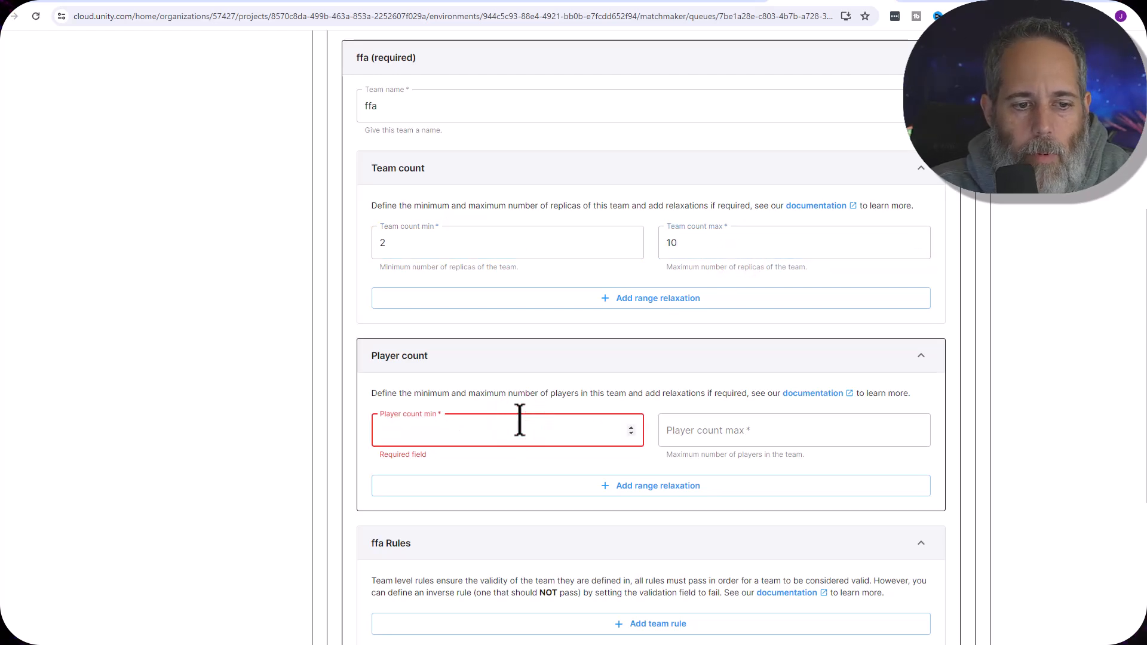
{"action": "type", "text": "2"}
{"action": "key", "text": "Tab"}
{"action": "type", "text": "10"}
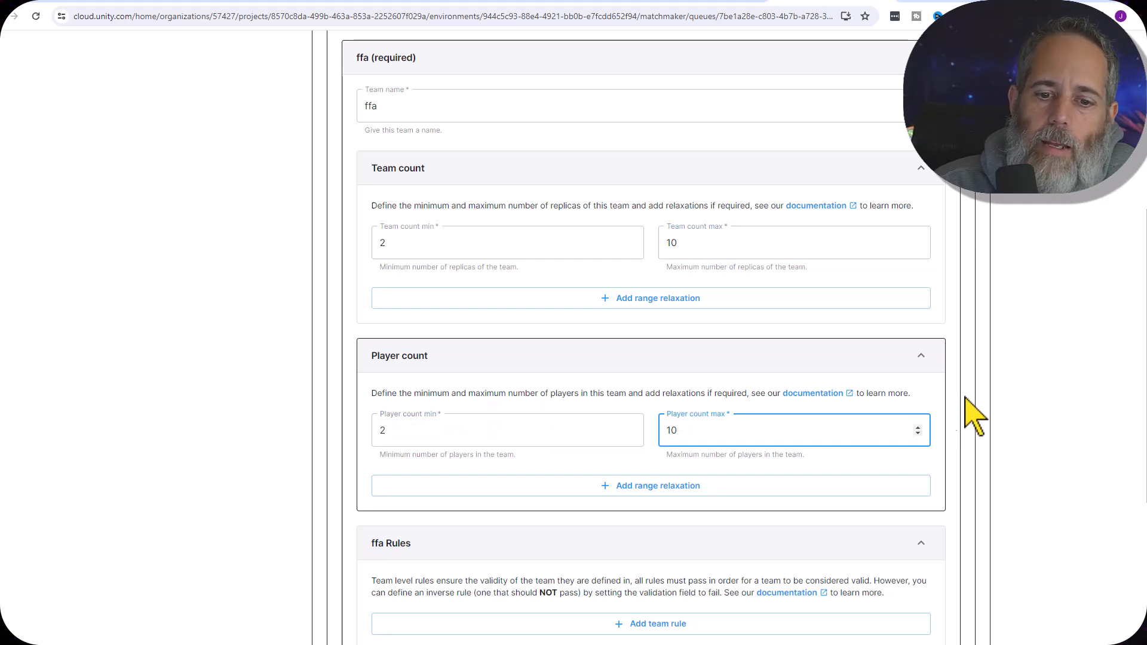
{"action": "left_click", "coordinate": [991, 389]}
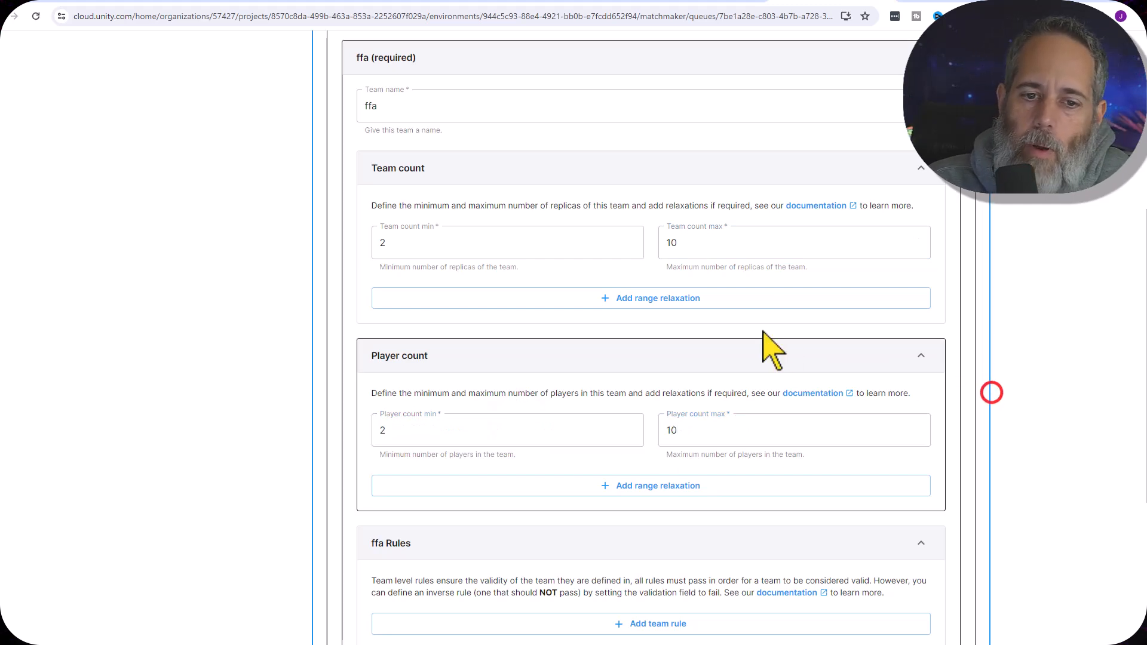
Change the ffa team's player count to a minimum of 1 and a maximum of 1
{"action": "left_click", "coordinate": [490, 239]}
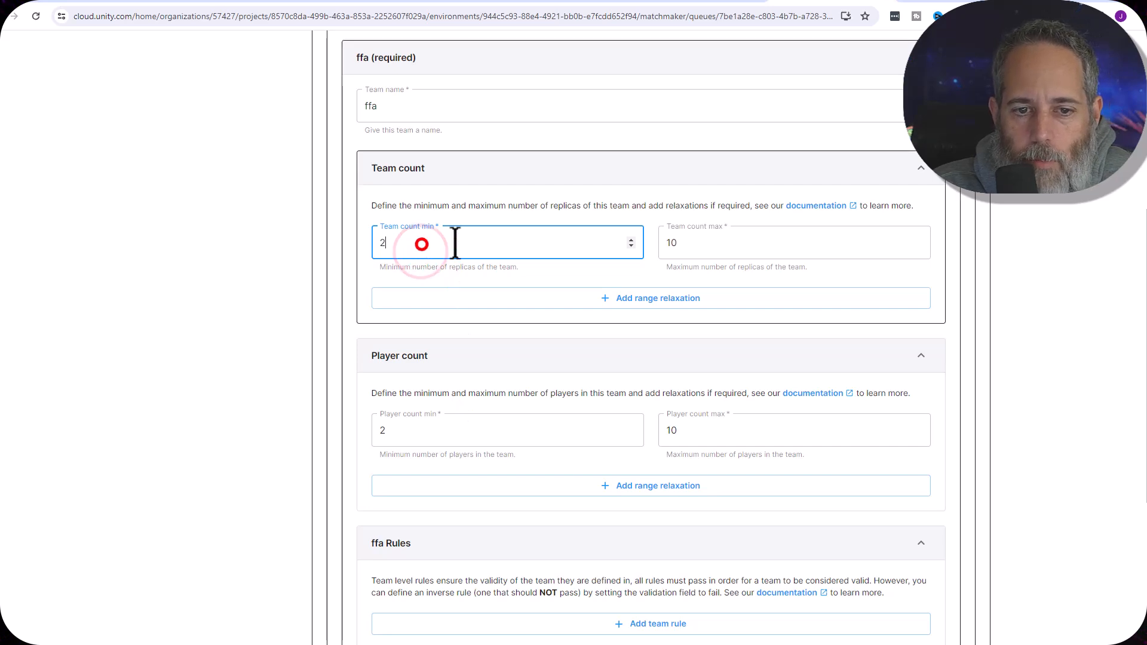
{"action": "left_click", "coordinate": [720, 242]}
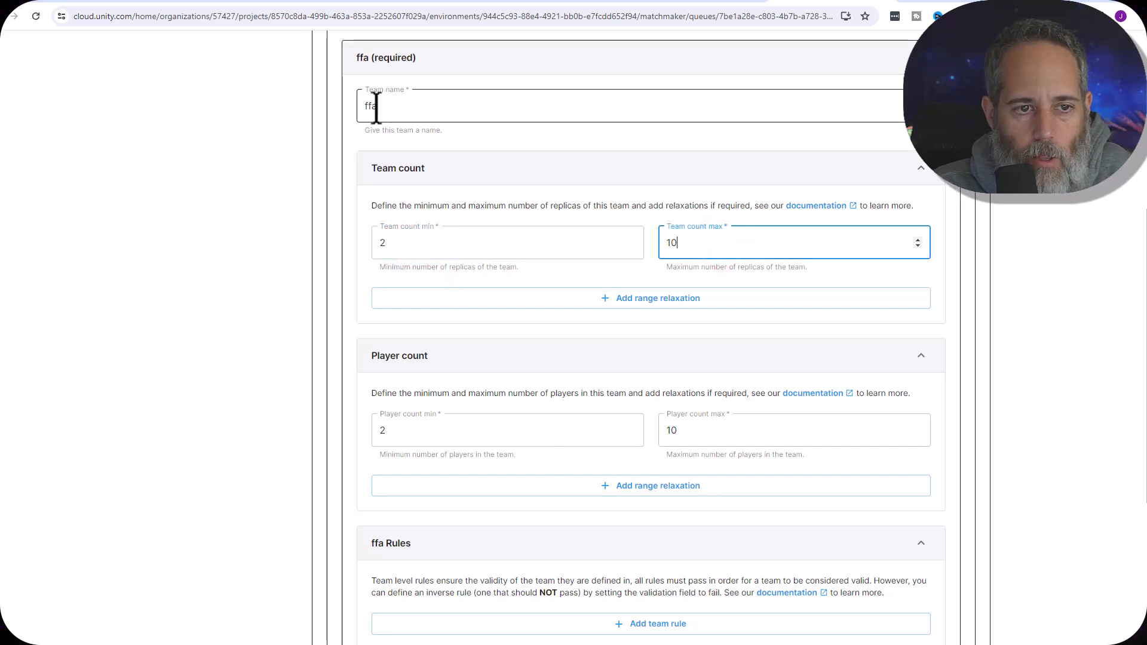
{"action": "left_click", "coordinate": [430, 429]}
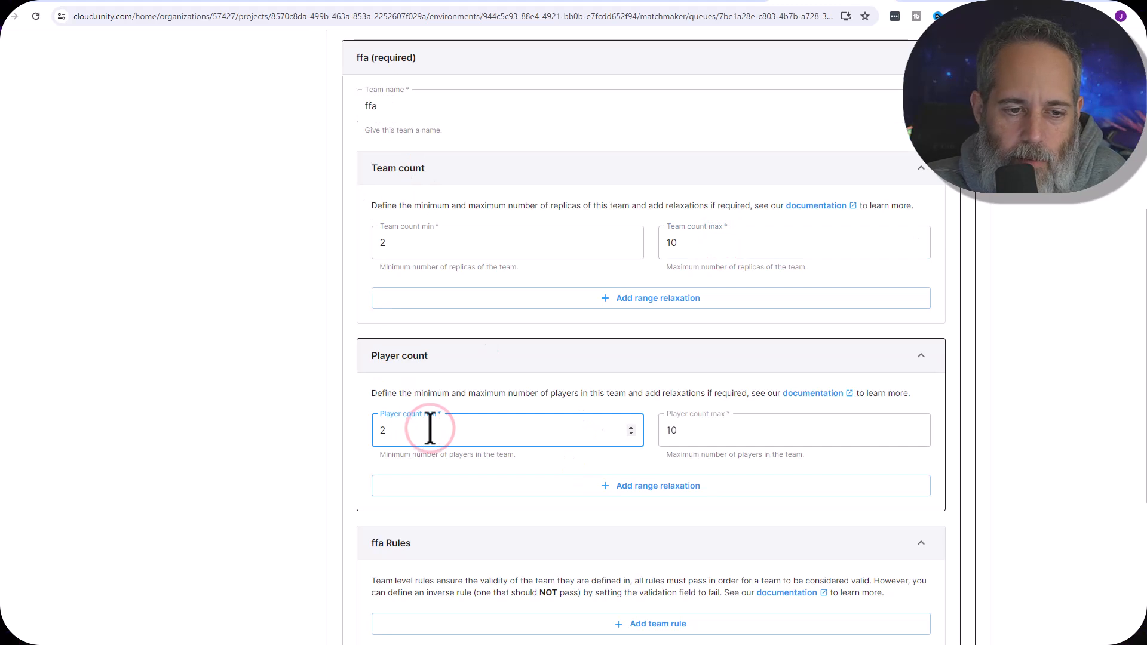
{"action": "key", "text": "BackSpace"}
{"action": "type", "text": "1"}
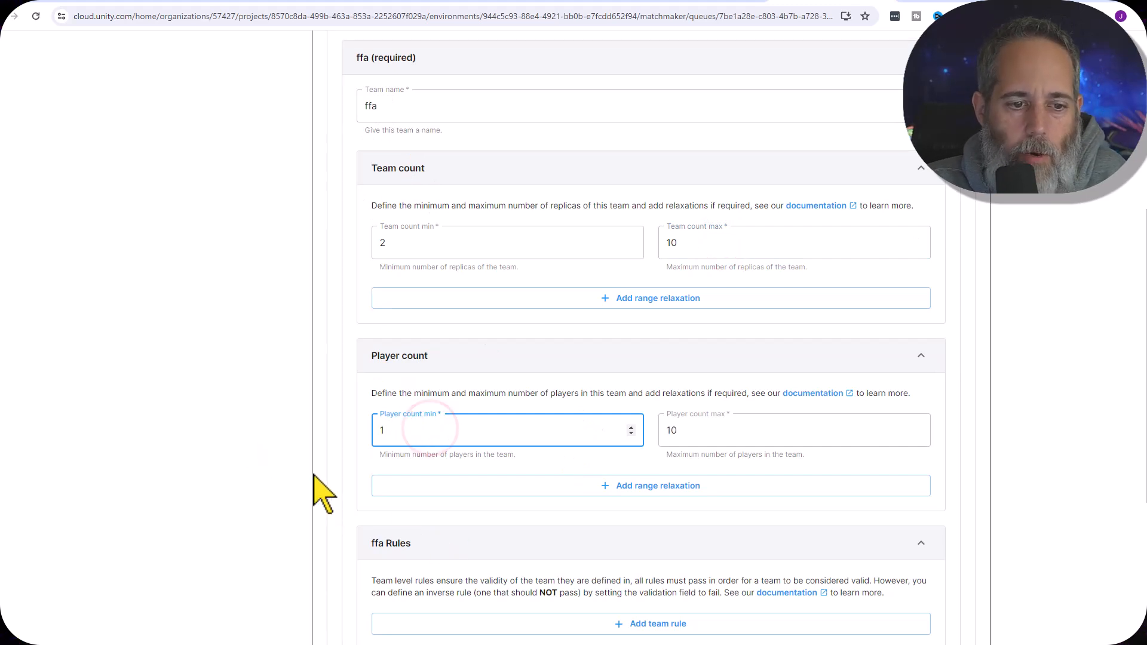
{"action": "left_click", "coordinate": [435, 472]}
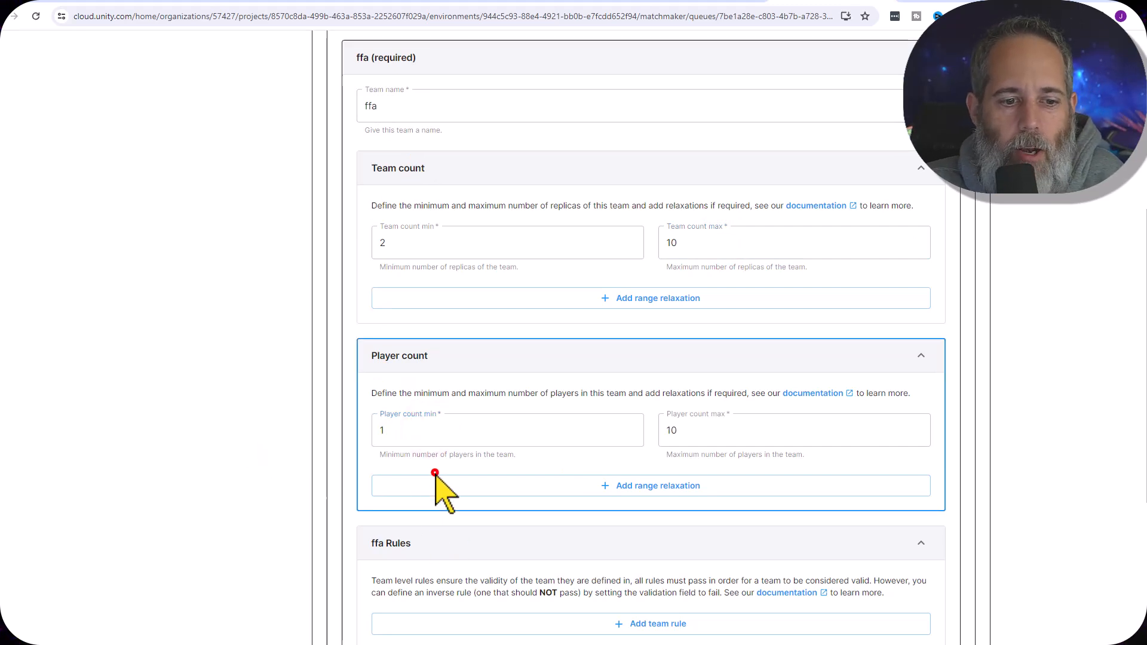
{"action": "left_click", "coordinate": [693, 439]}
{"action": "key", "text": "BackSpace"}
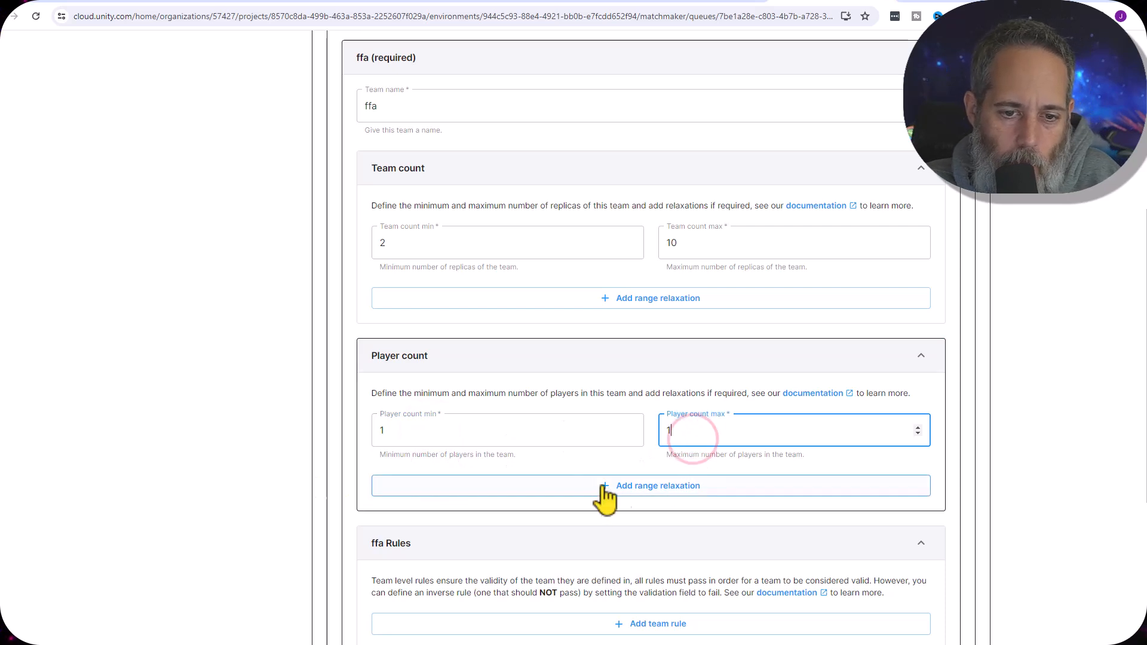
{"action": "left_click", "coordinate": [1004, 410]}
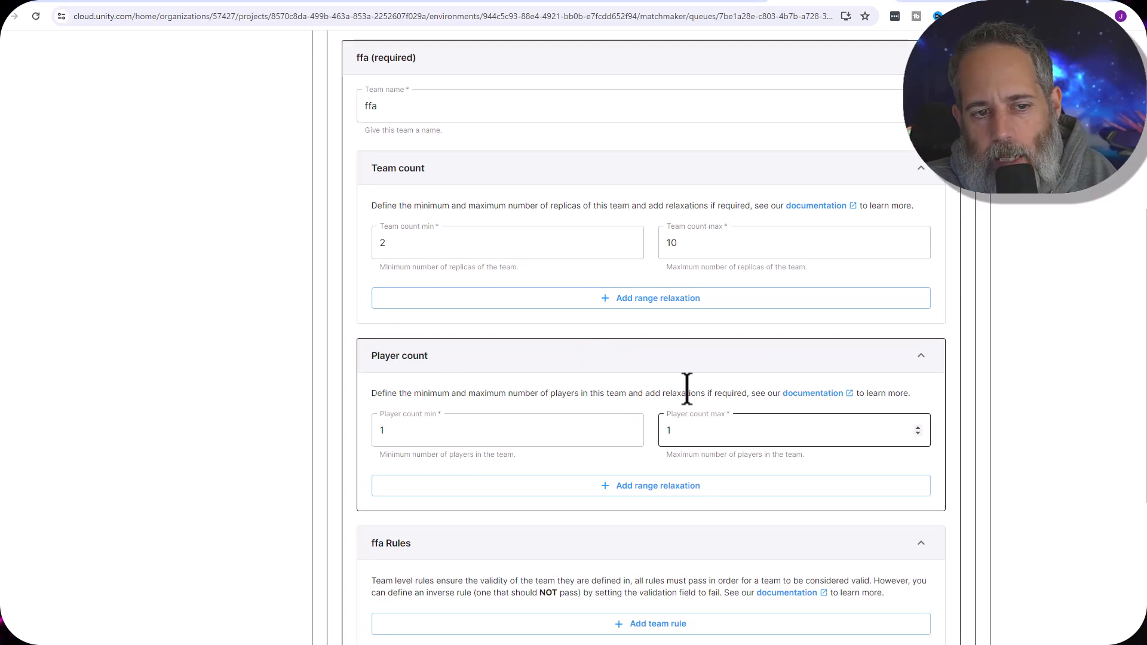
Set the minimum team count of the ffa team to 1
{"action": "scroll", "coordinate": [686, 401], "scroll_direction": "up", "scroll_amount": 7}
{"action": "scroll", "coordinate": [643, 472], "scroll_direction": "down", "scroll_amount": 9}
{"action": "scroll", "coordinate": [642, 472], "scroll_direction": "down", "scroll_amount": 3}
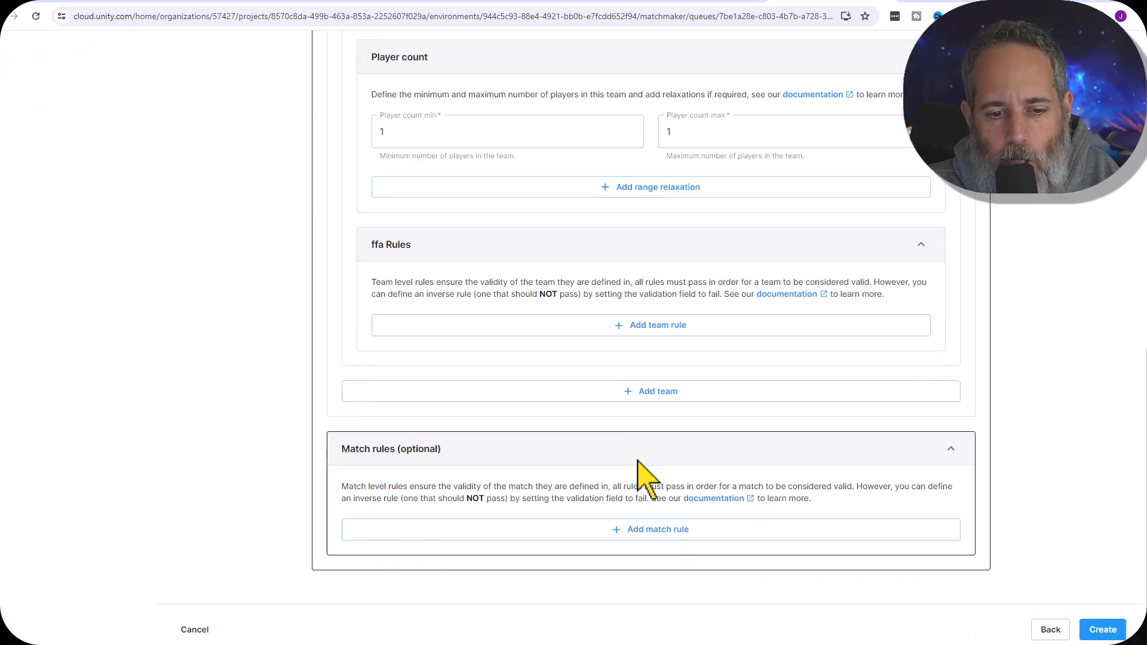
{"action": "scroll", "coordinate": [469, 191], "scroll_direction": "up", "scroll_amount": 3}
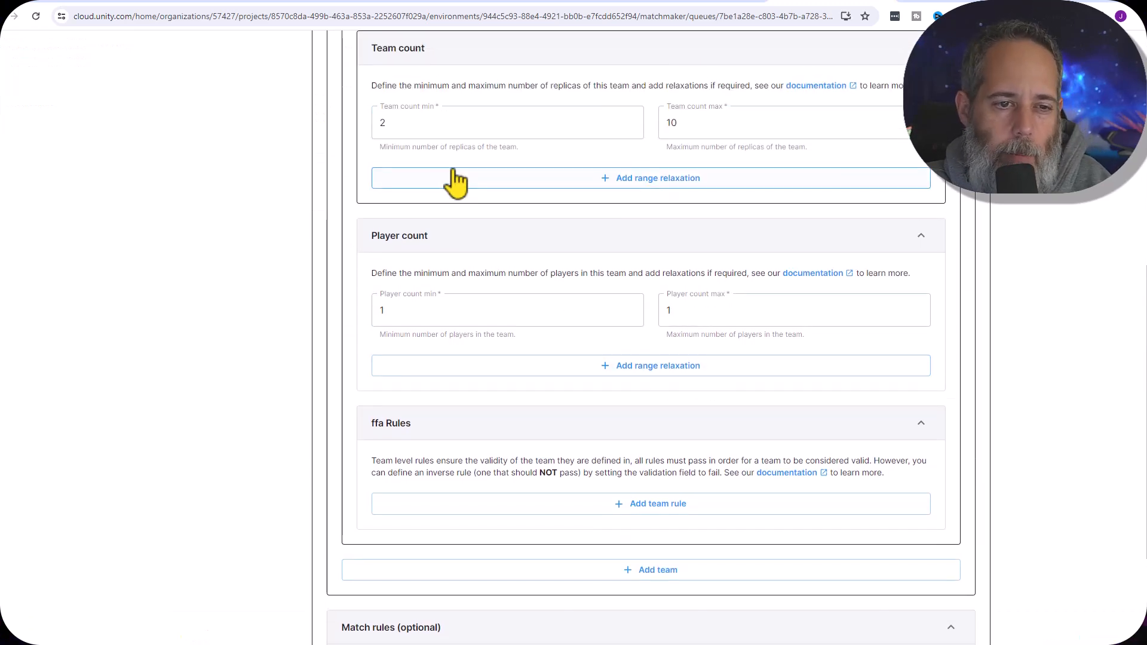
{"action": "left_click", "coordinate": [404, 119]}
{"action": "key", "text": "BackSpace"}
{"action": "type", "text": "1"}
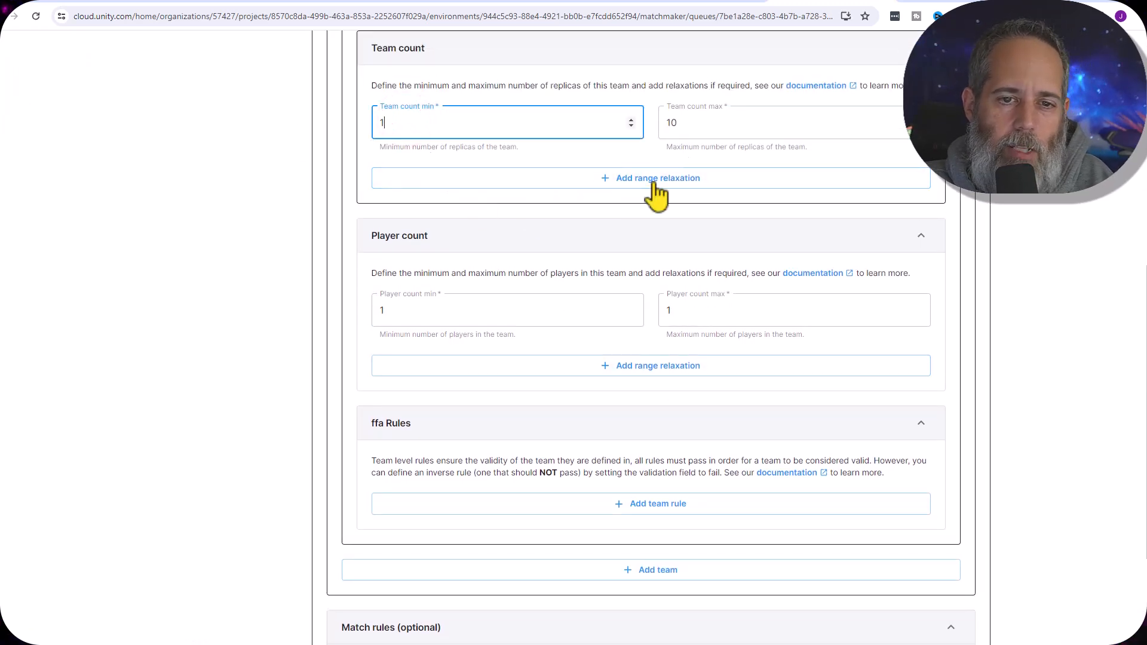
Change the ffa team's player count to a minimum of 2 and a maximum of 10
{"action": "left_click", "coordinate": [508, 310]}
{"action": "key", "text": "BackSpace"}
{"action": "type", "text": "2"}
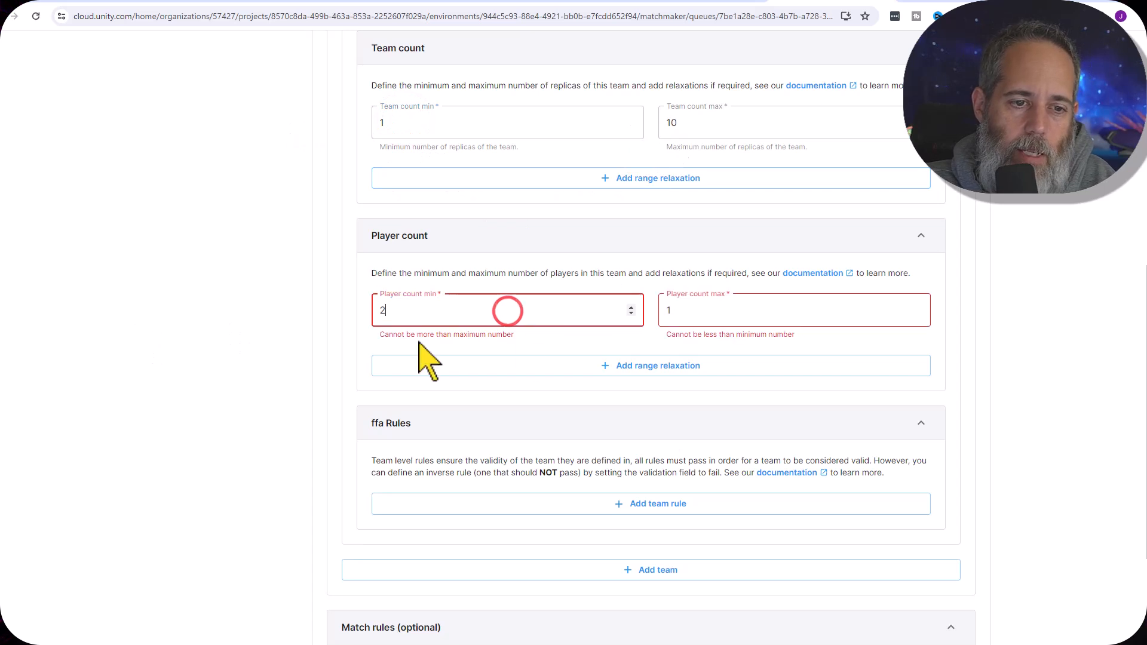
{"action": "double_click", "coordinate": [715, 310]}
{"action": "type", "text": "10"}
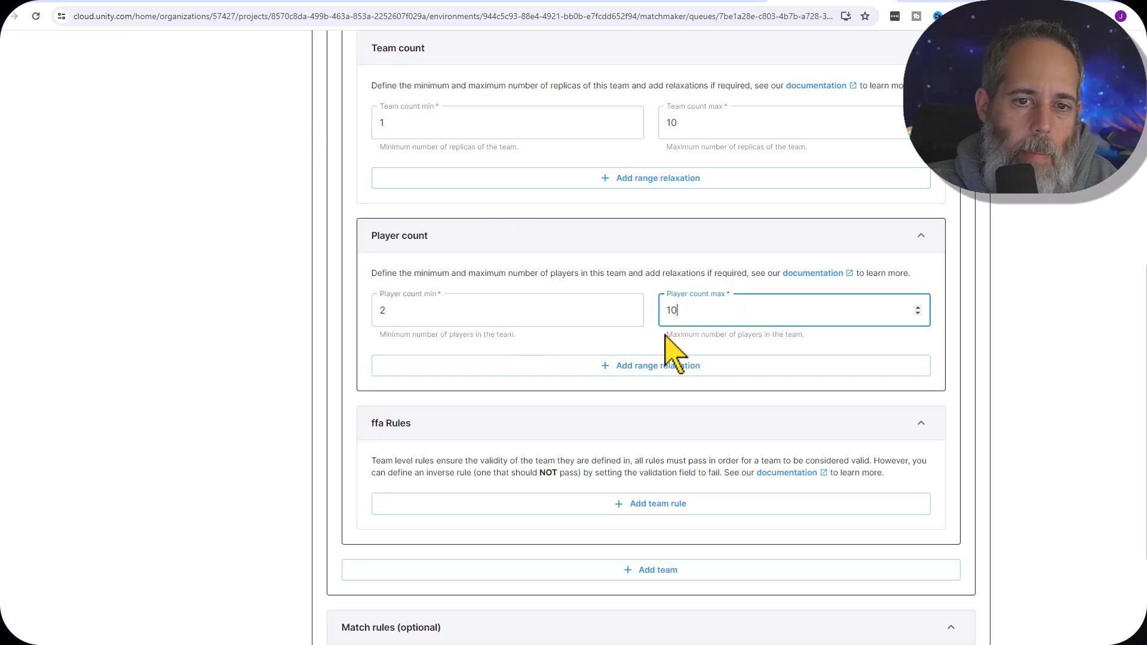
Set the maximum team count to 1 and create the pool without additional team or match rules
{"action": "double_click", "coordinate": [712, 126]}
{"action": "type", "text": "1"}
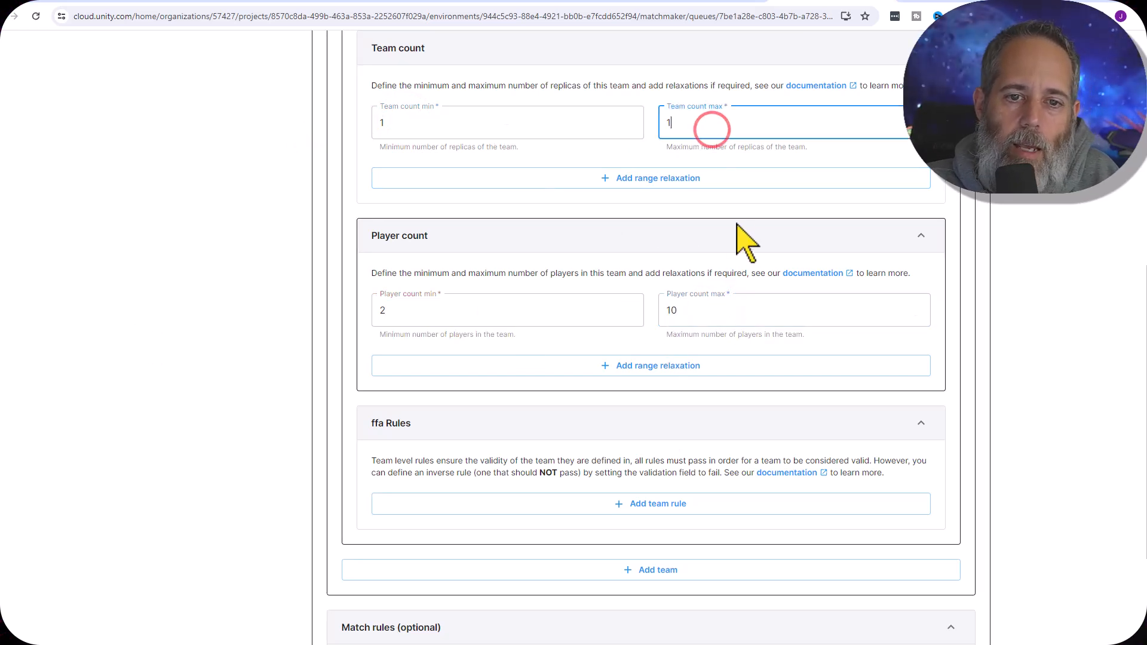
{"action": "left_click", "coordinate": [1033, 286]}
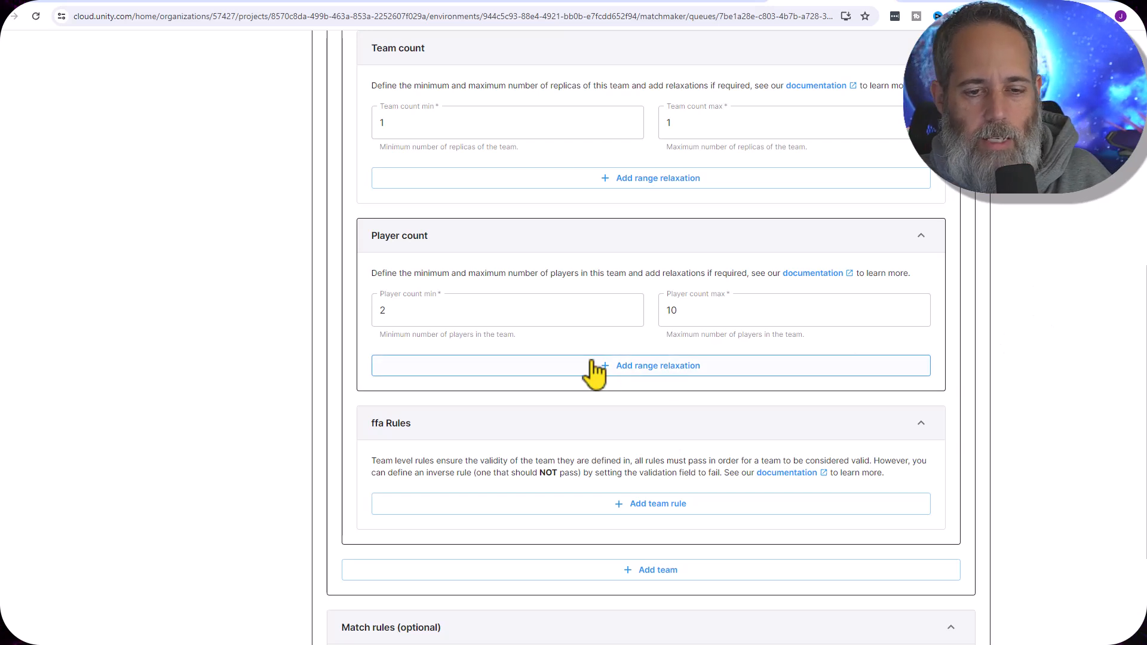
{"action": "scroll", "coordinate": [594, 370], "scroll_direction": "down", "scroll_amount": 3}
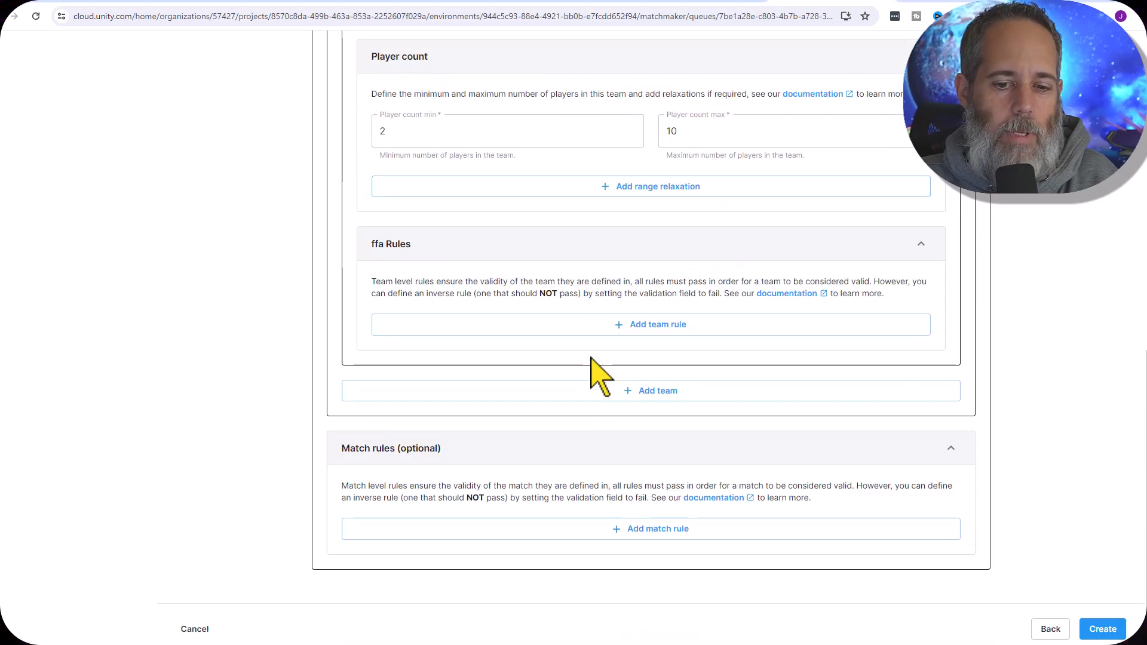
{"action": "left_click", "coordinate": [1112, 630]}
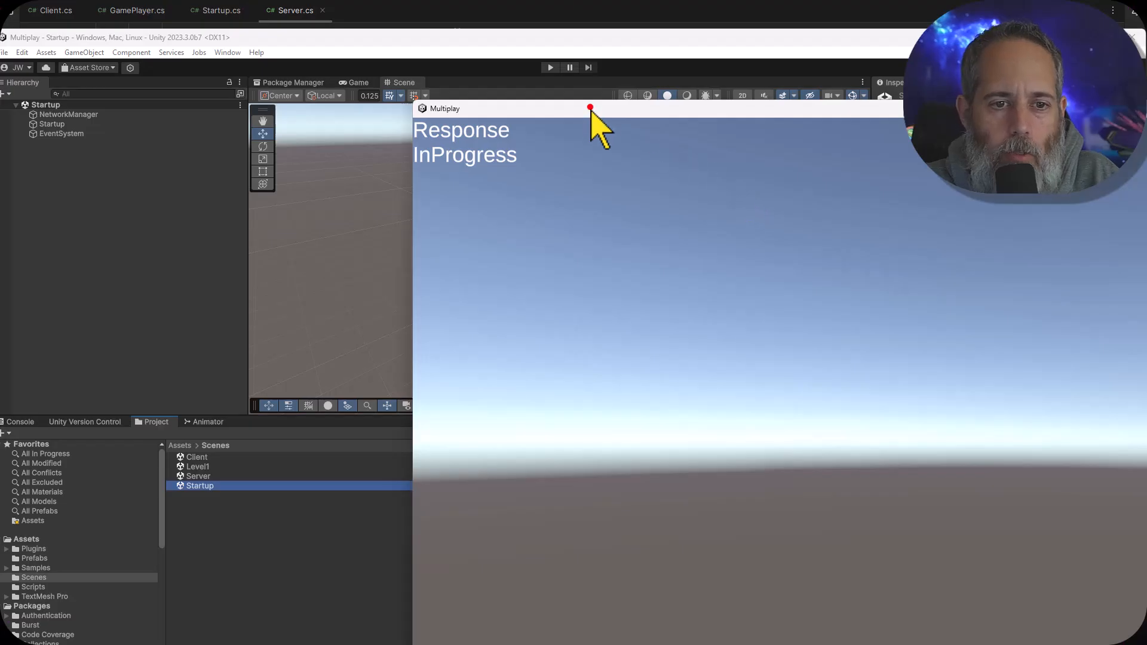
Switch to the Unity editor and run the Startup scene as a second client beside the standalone Multiplay build
{"action": "left_click_drag", "start_coordinate": [590, 108], "coordinate": [822, 263]}
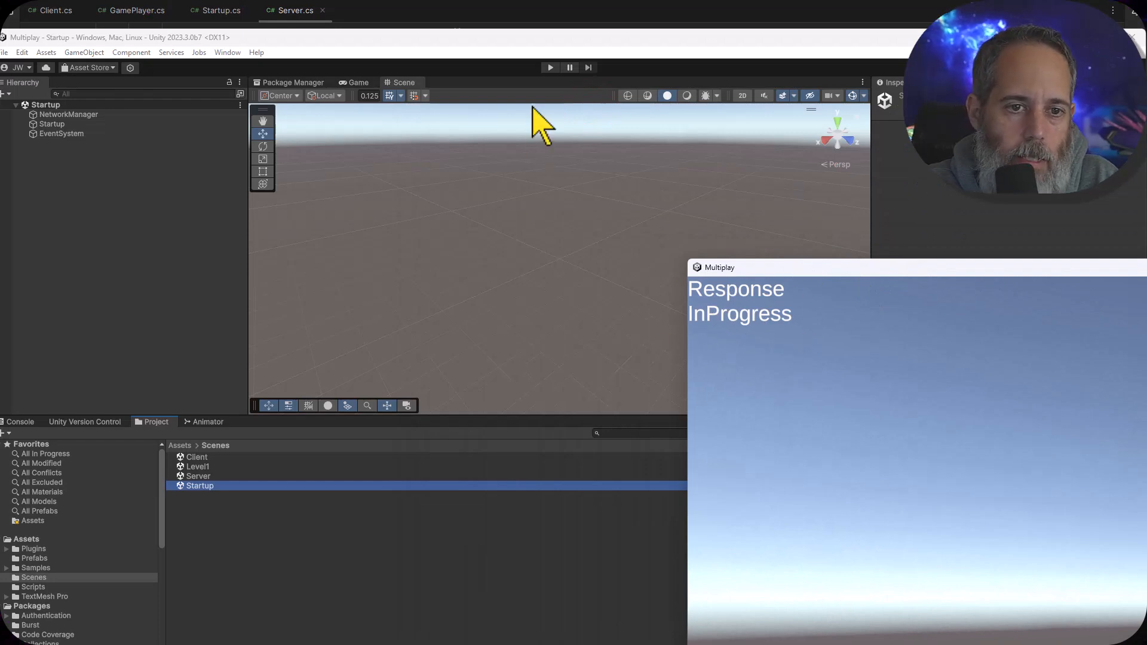
{"action": "left_click", "coordinate": [550, 66]}
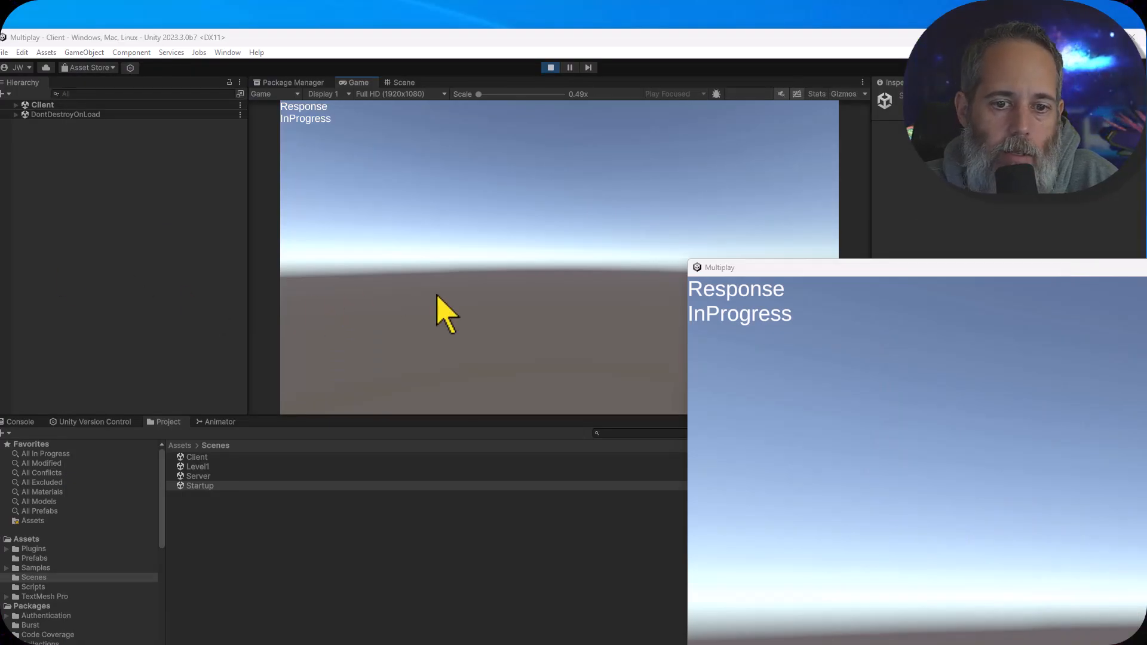
{"action": "left_click", "coordinate": [825, 393]}
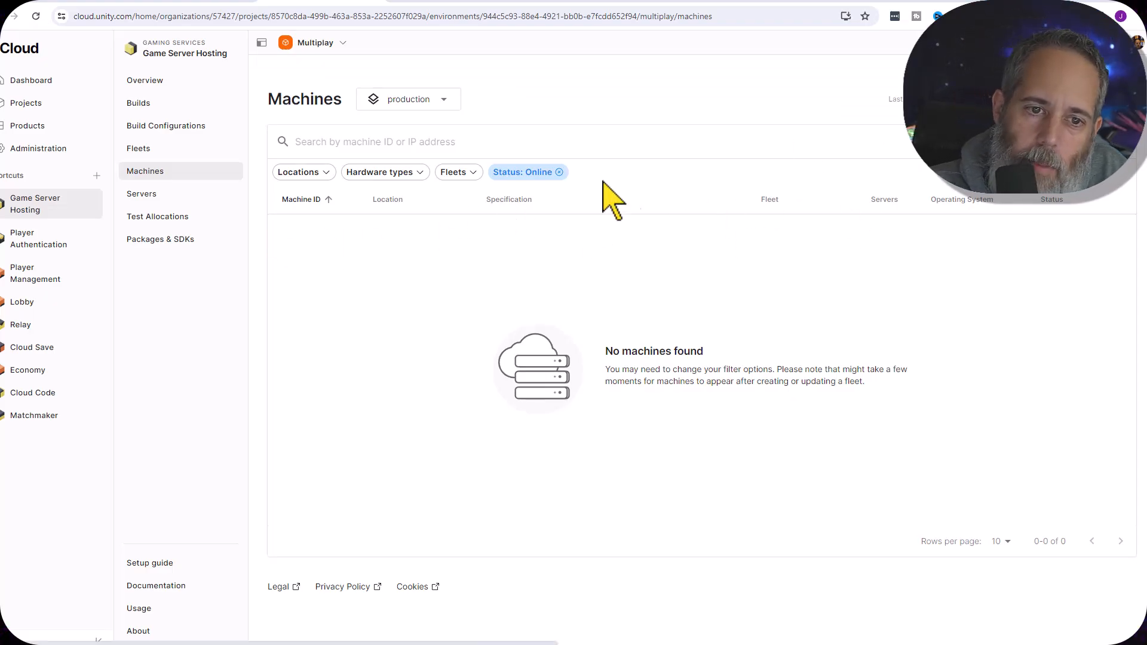
Remove the Online status filter from the Game Server Hosting machines list
{"action": "left_click", "coordinate": [556, 175]}
{"action": "left_click", "coordinate": [566, 173]}
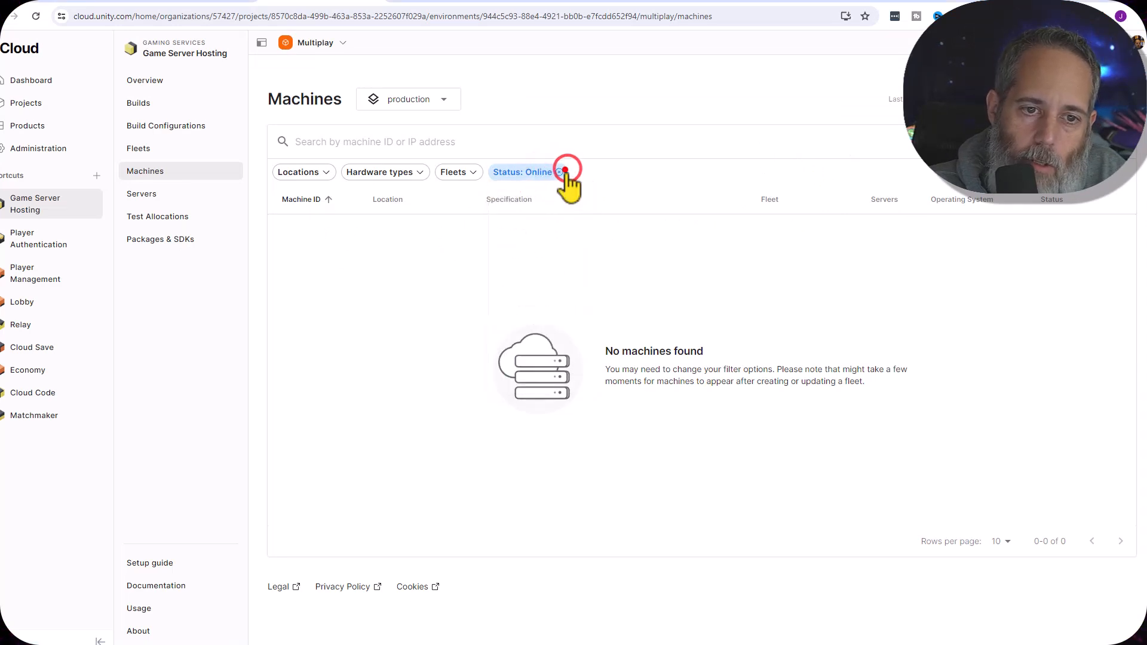
{"action": "left_click", "coordinate": [565, 171]}
{"action": "left_click", "coordinate": [560, 172]}
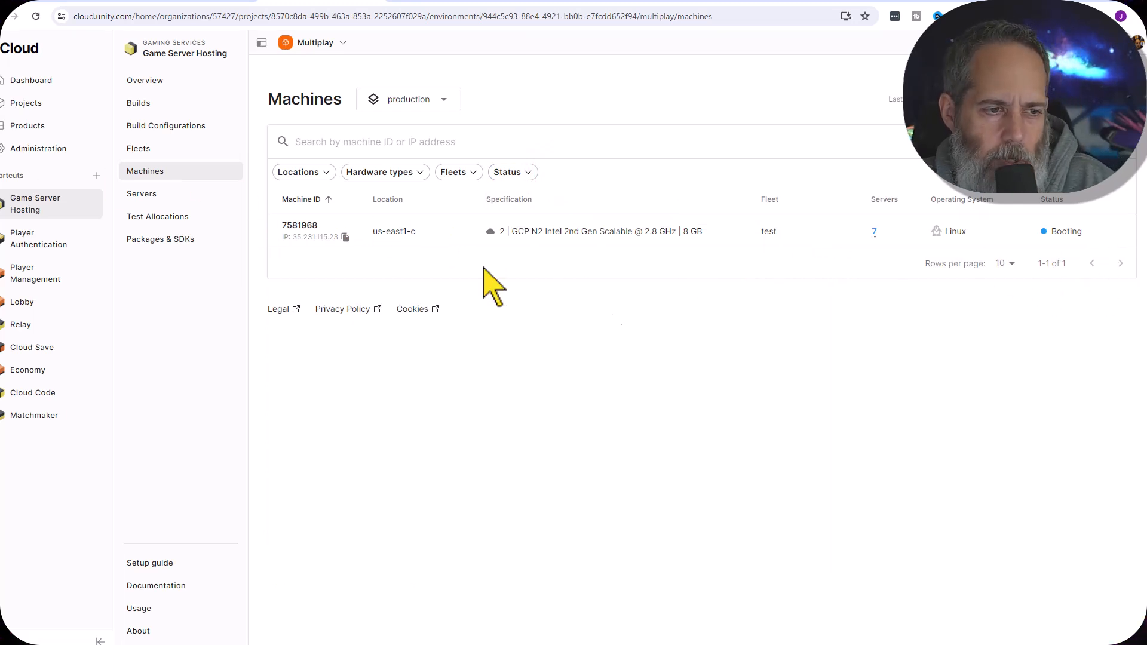
Check the match response in both clients and the editor's log, and refresh the machine list to check the machine's status
{"action": "key", "text": "alt+Tab"}
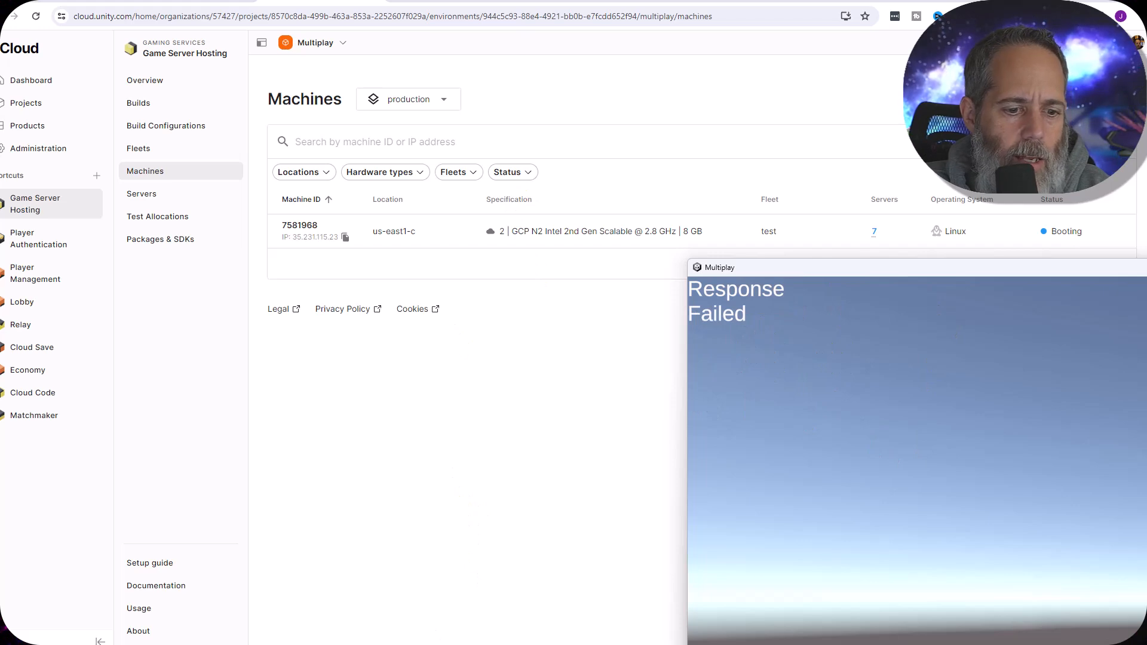
{"action": "key", "text": "alt+Tab"}
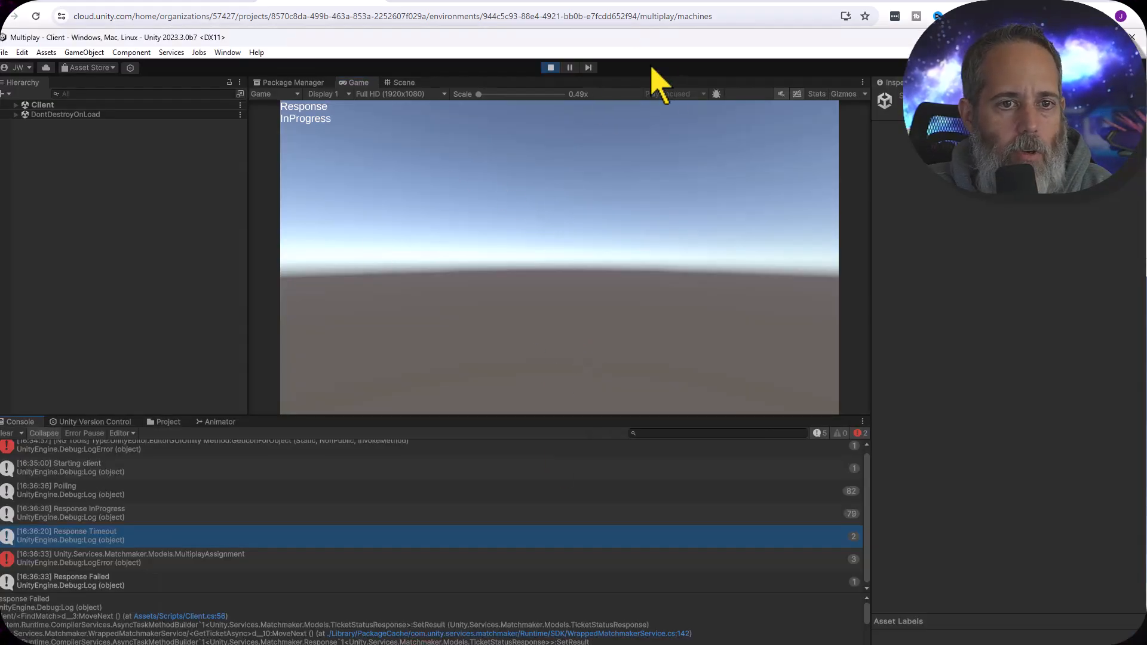
{"action": "left_click", "coordinate": [331, 3]}
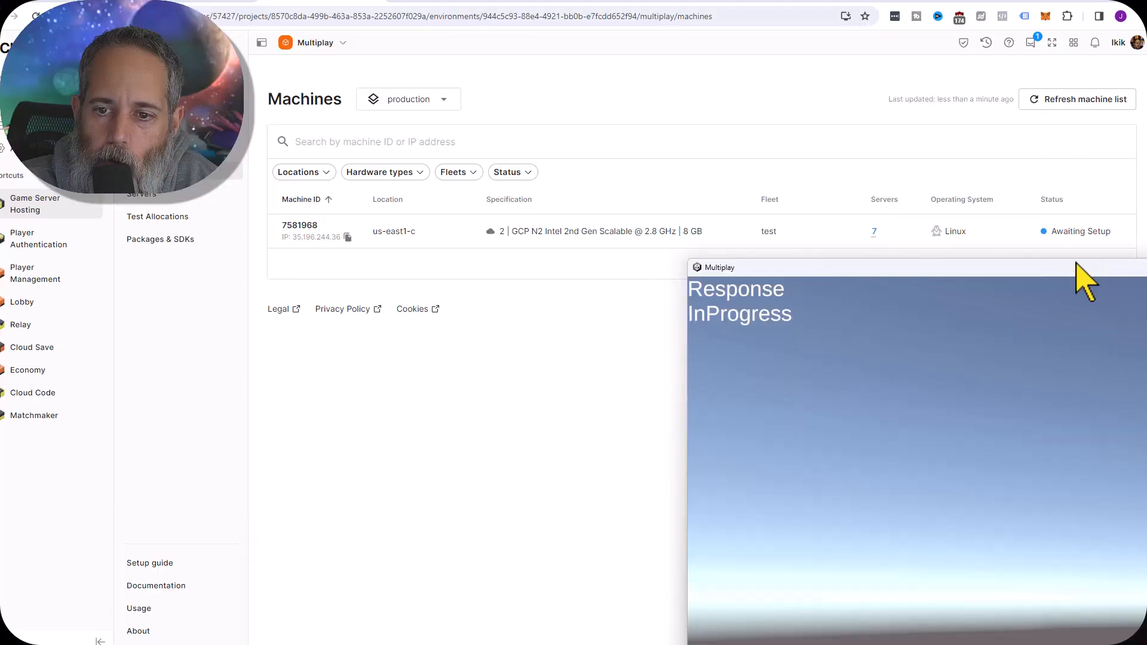
{"action": "left_click", "coordinate": [1088, 101]}
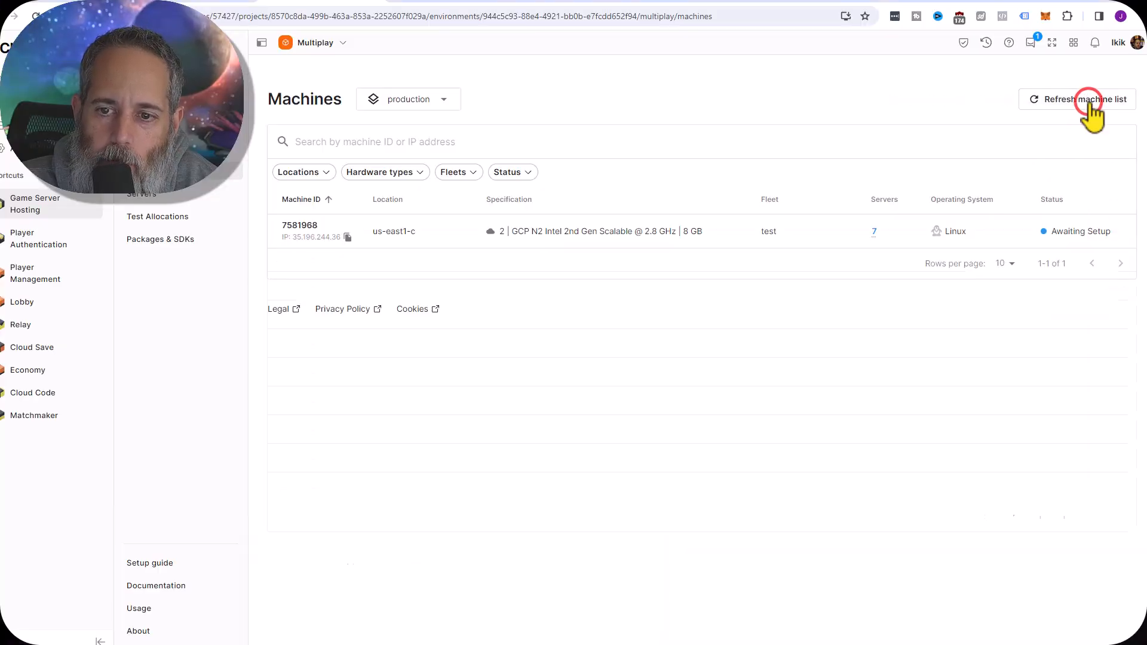
{"action": "left_click", "coordinate": [1088, 100]}
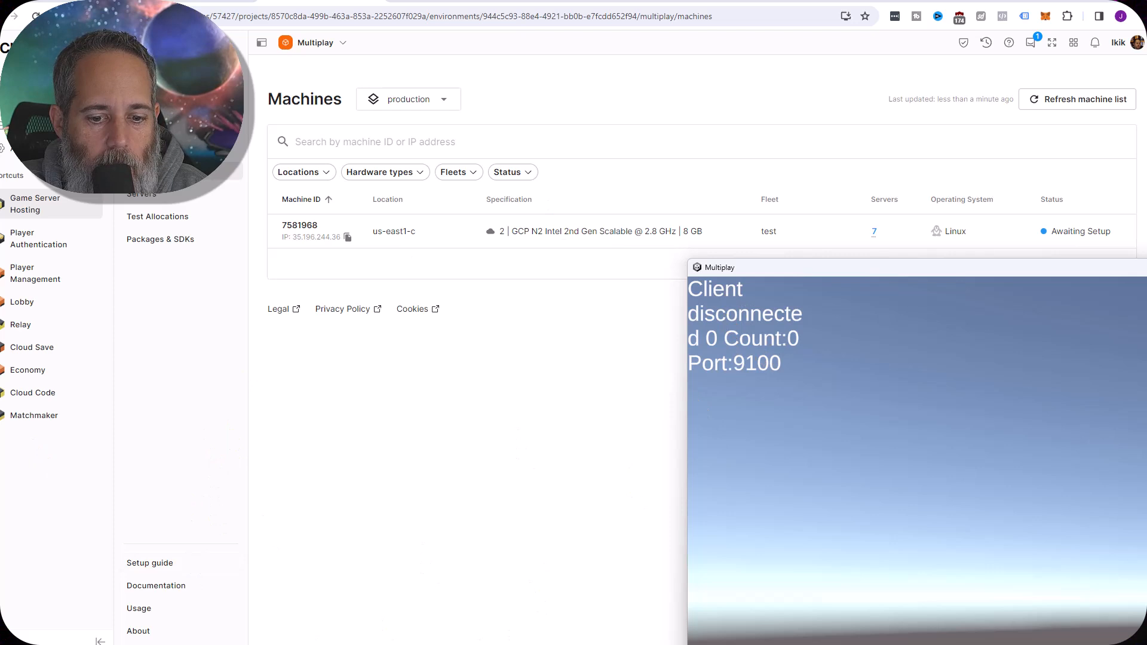
End the editor's play session and close the standalone Multiplay client
{"action": "key", "text": "alt+F4"}
{"action": "key", "text": "alt+Tab"}
{"action": "key", "text": "alt+Tab"}
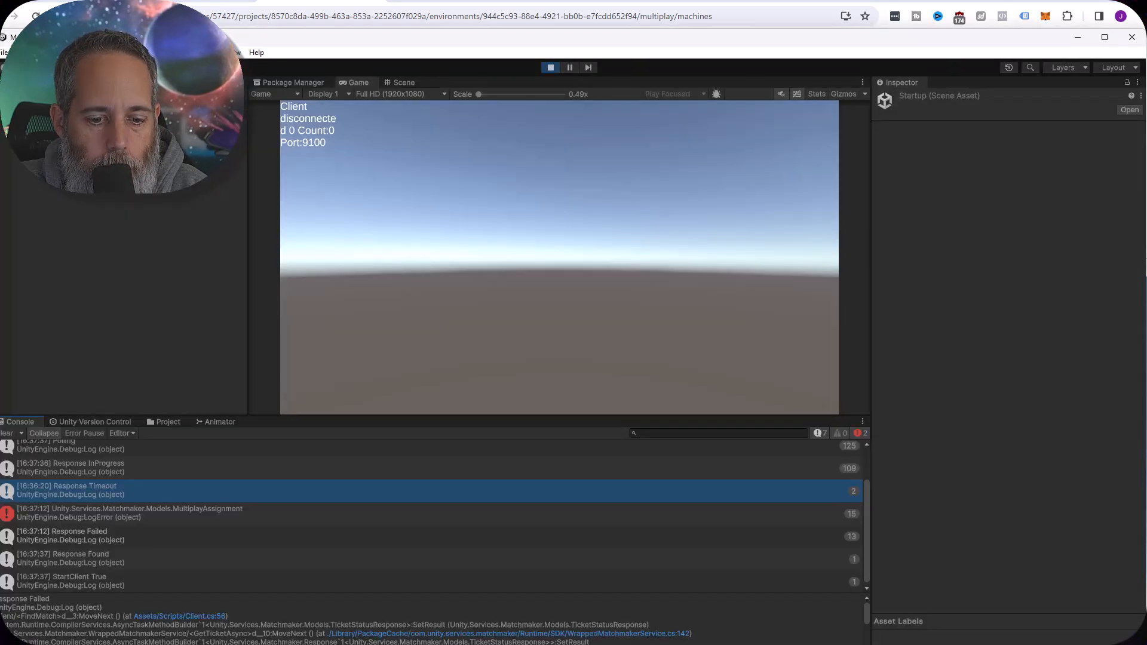
{"action": "left_click", "coordinate": [550, 67]}
{"action": "key", "text": "alt+Tab"}
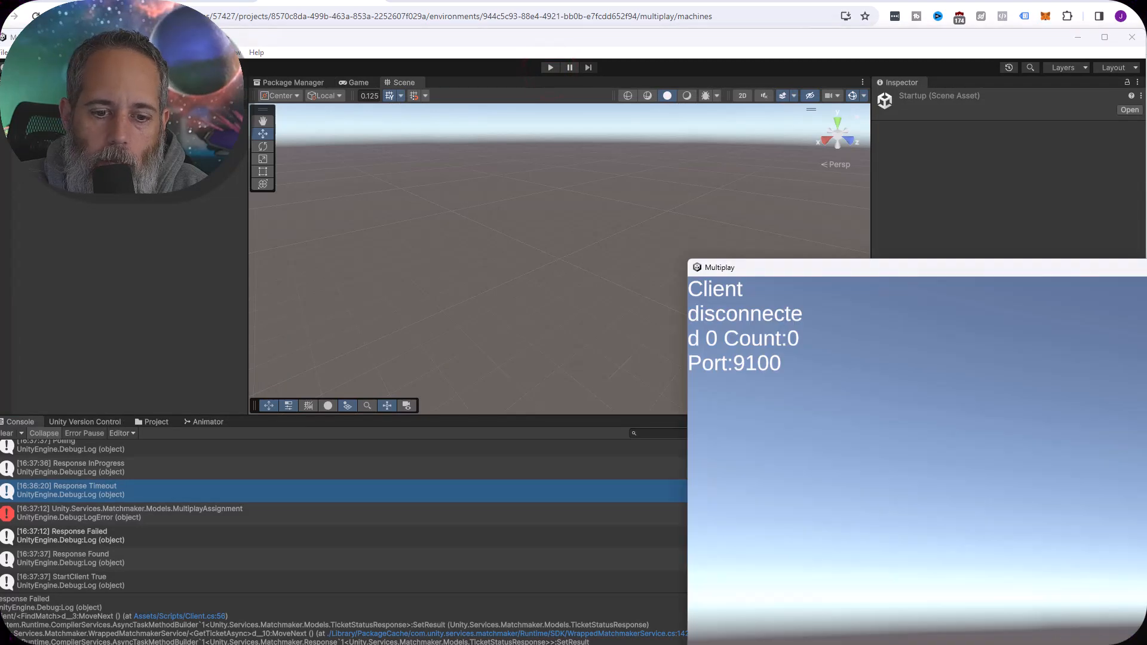
{"action": "key", "text": "alt+Tab"}
Run the Startup scene in the Unity editor again and launch Multiplay.exe from the BuildWindows folder as the second client
{"action": "left_click", "coordinate": [550, 66]}
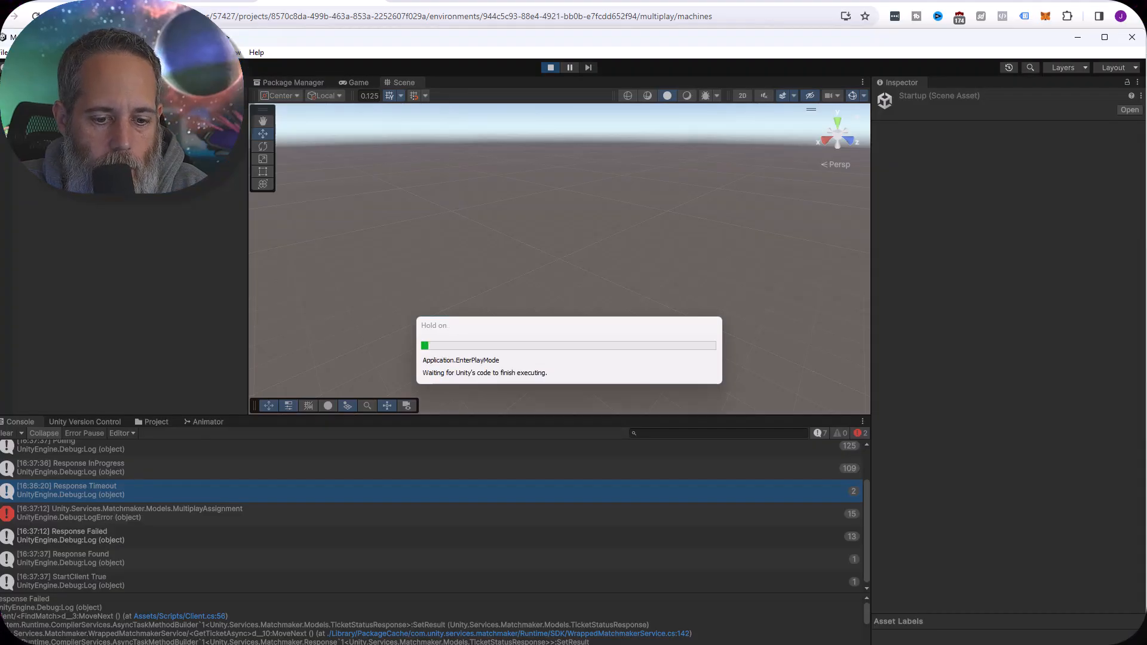
{"action": "key", "text": "alt+Tab"}
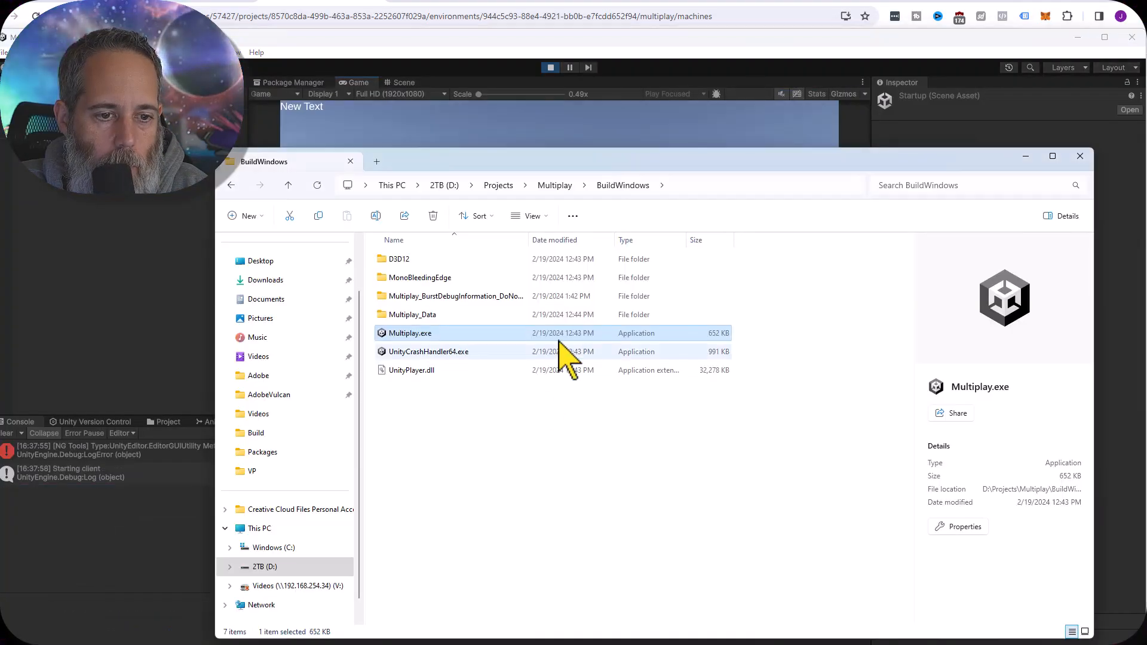
{"action": "double_click", "coordinate": [418, 333]}
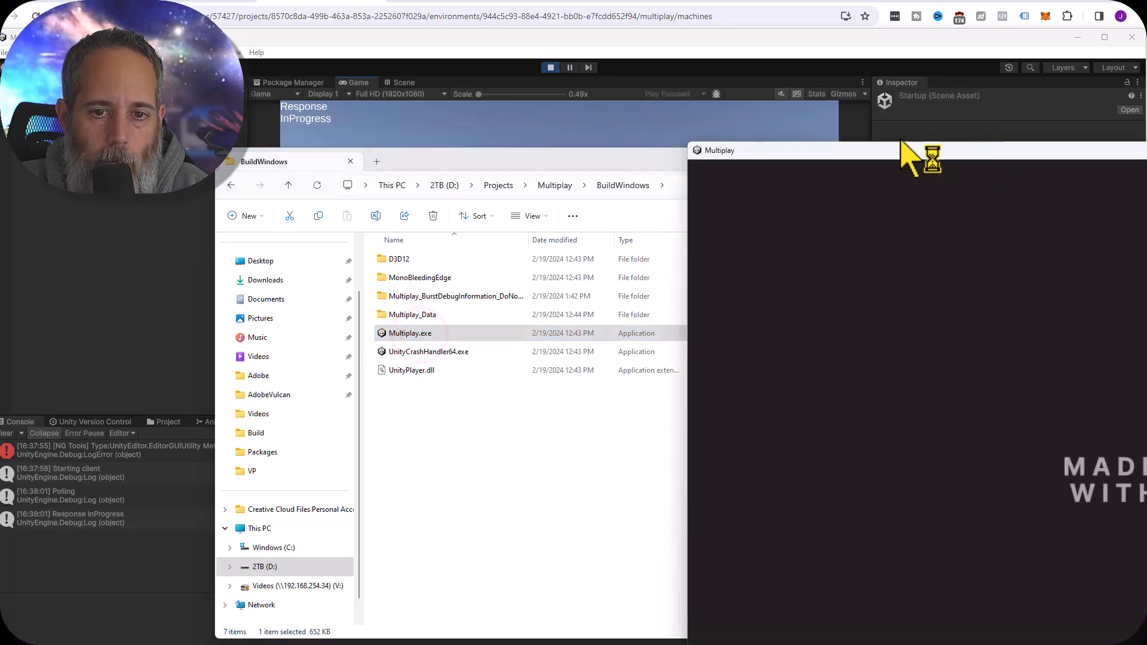
{"action": "left_click", "coordinate": [616, 163]}
{"action": "left_click", "coordinate": [1025, 157]}
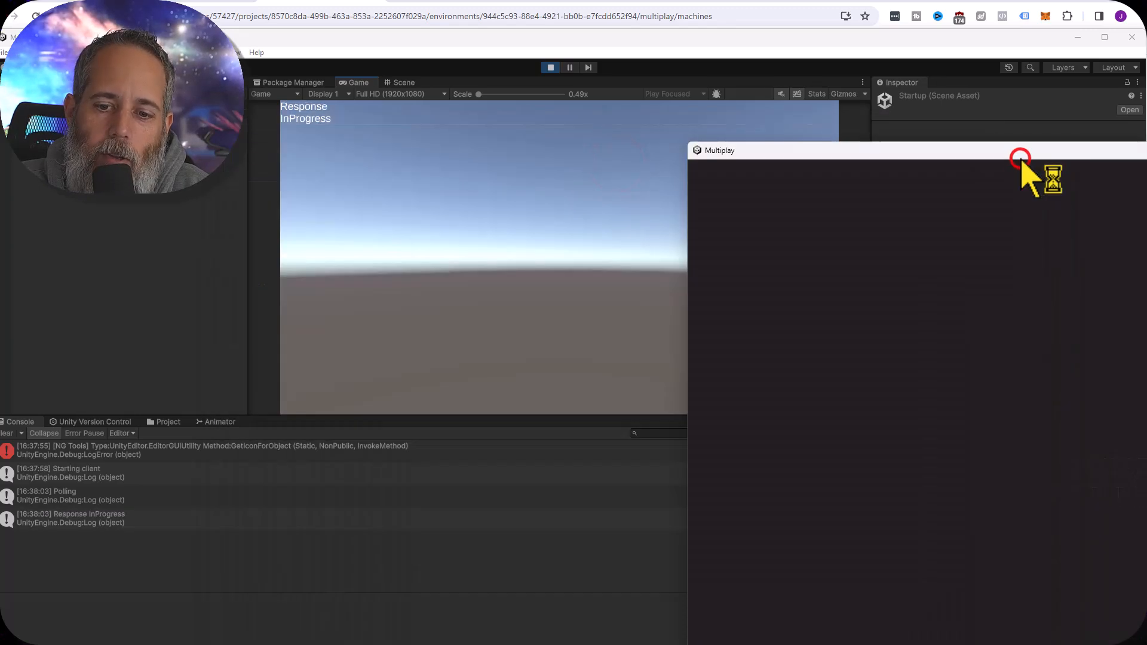
{"action": "left_click", "coordinate": [962, 245]}
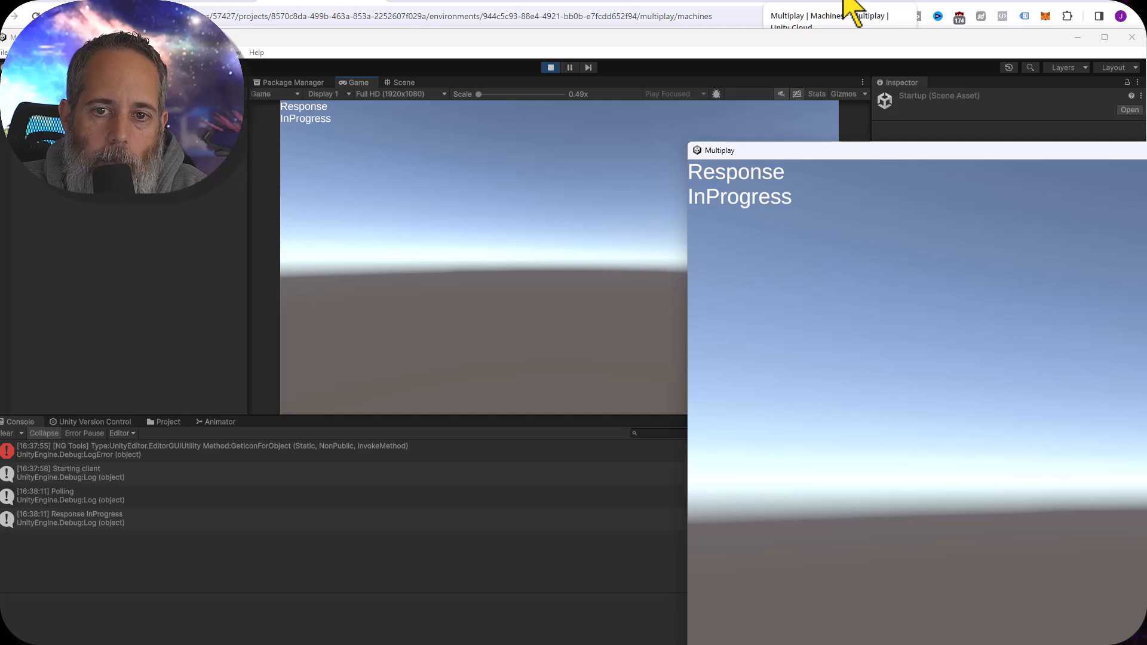
Review the machine statuses and the server instances in Game Server Hosting, comparing them with the standalone client's match response
{"action": "left_click", "coordinate": [851, 8]}
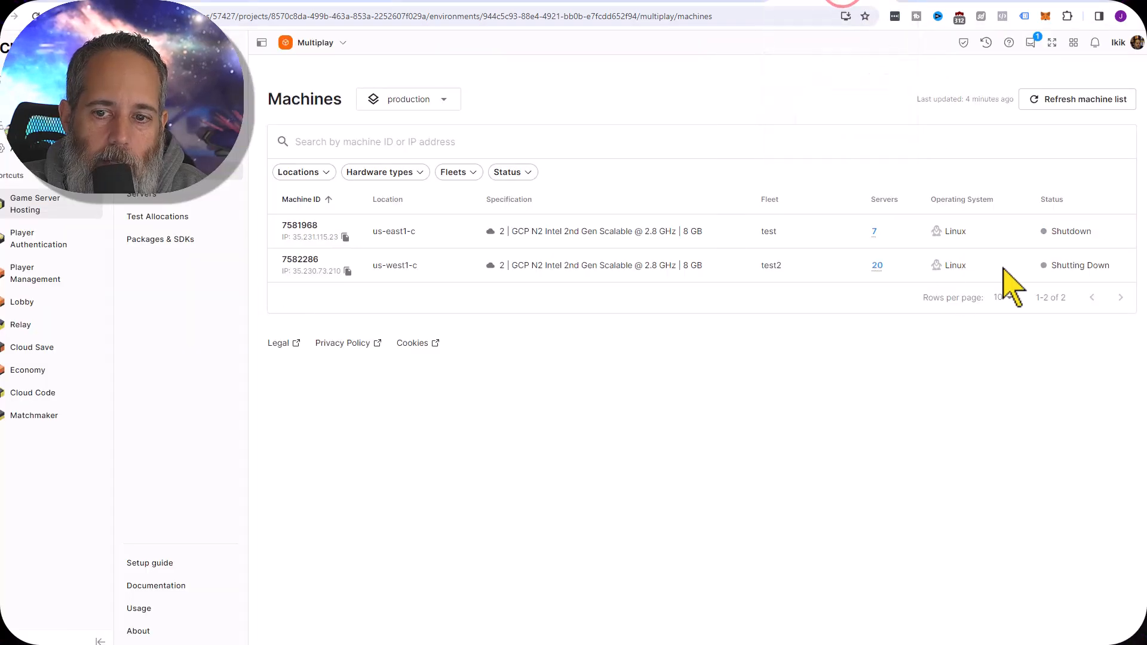
{"action": "left_click", "coordinate": [151, 197]}
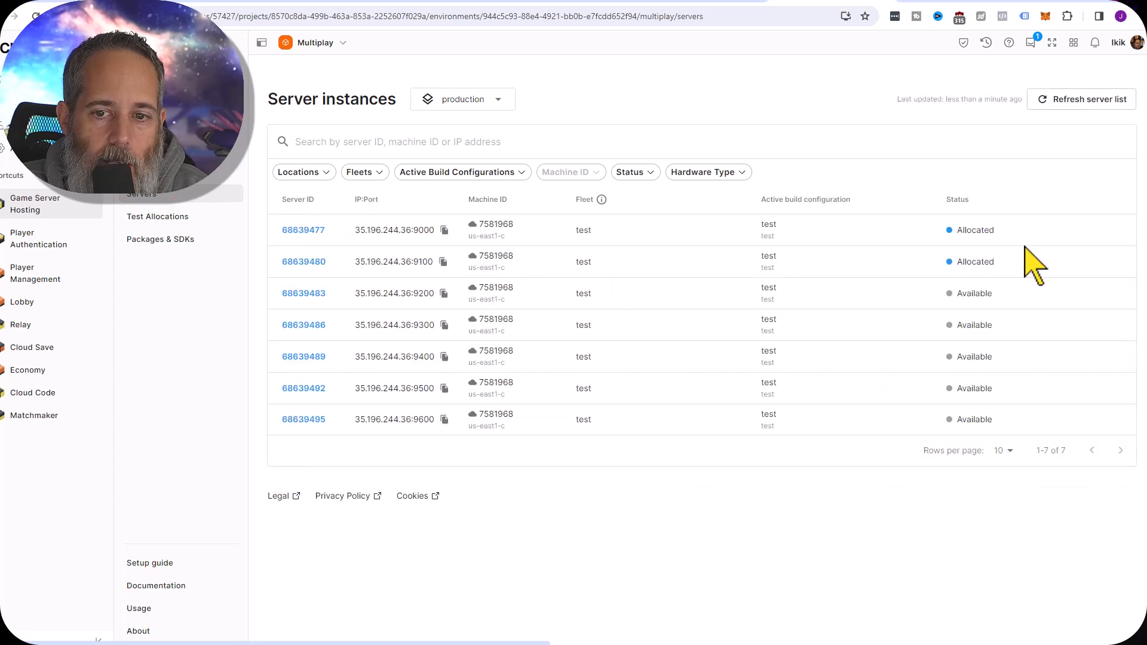
{"action": "left_click", "coordinate": [1131, 639]}
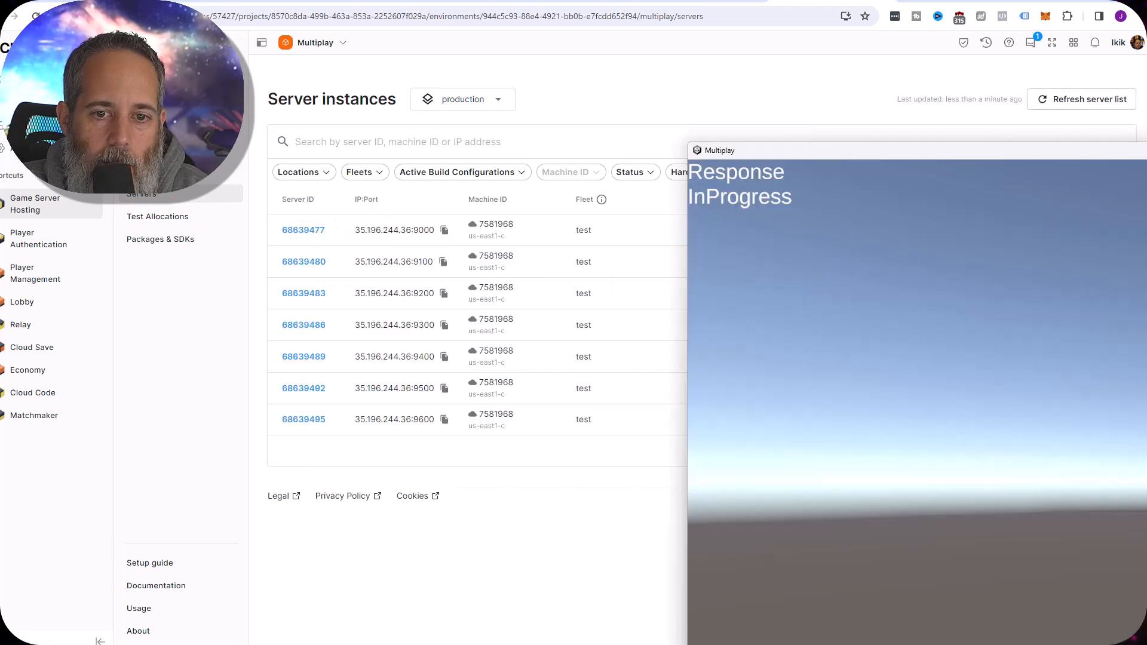
{"action": "left_click", "coordinate": [586, 102]}
{"action": "left_click", "coordinate": [1135, 639]}
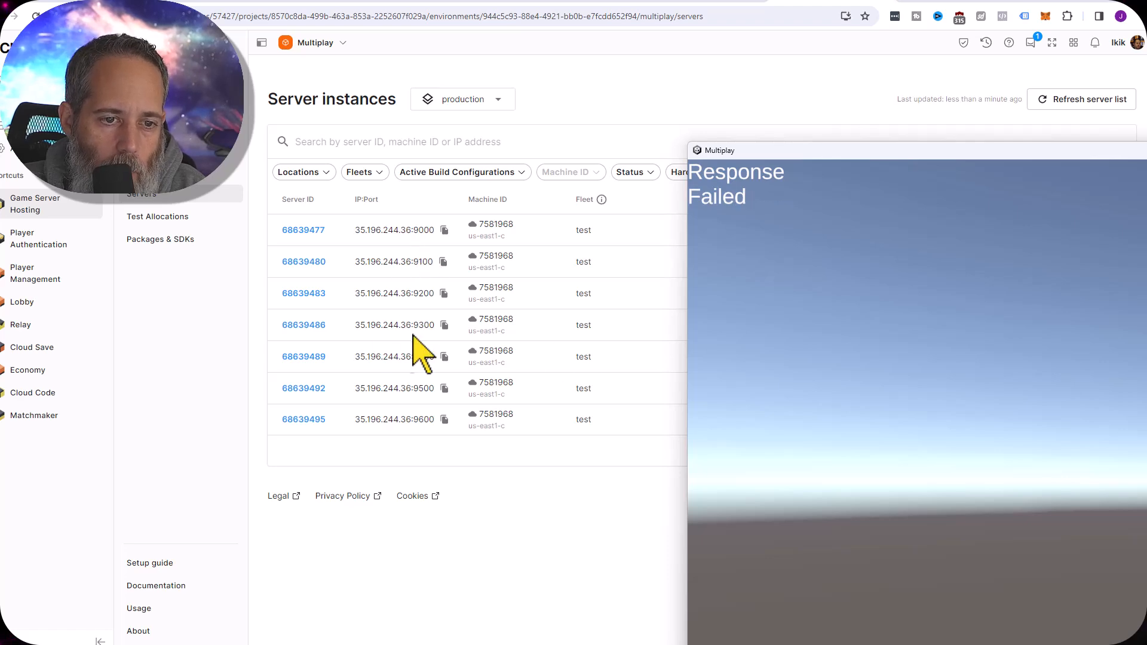
{"action": "left_click", "coordinate": [924, 382]}
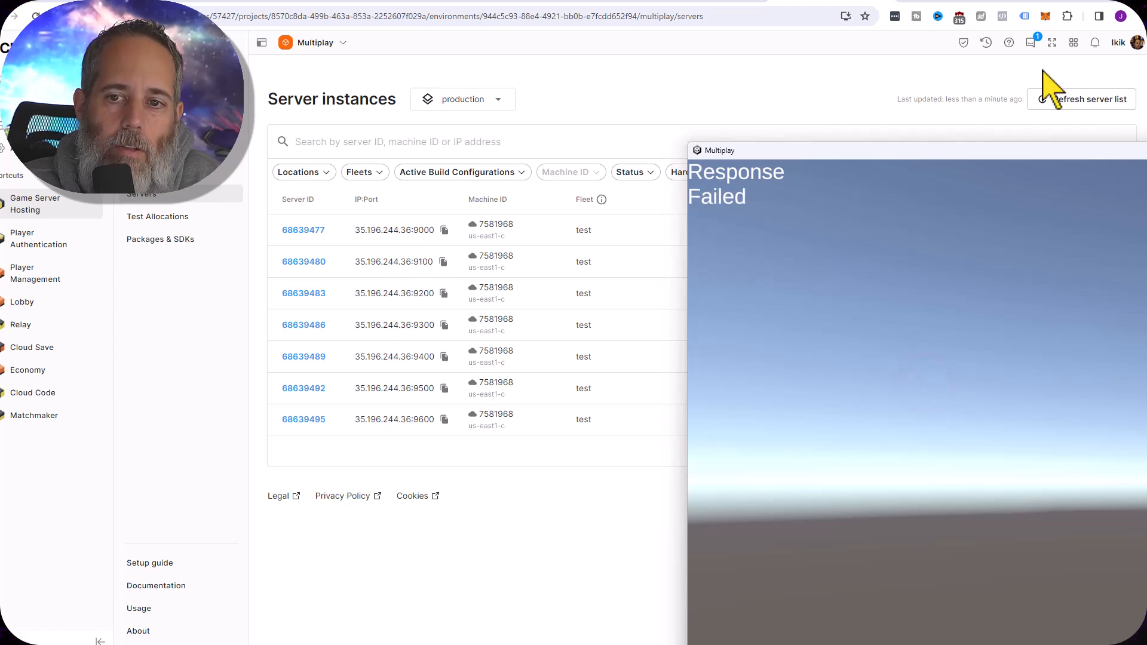
Reposition the browser beside the clients, open the server instance on port 9000 and stop that server
{"action": "left_click_drag", "start_coordinate": [1056, 3], "coordinate": [177, 25]}
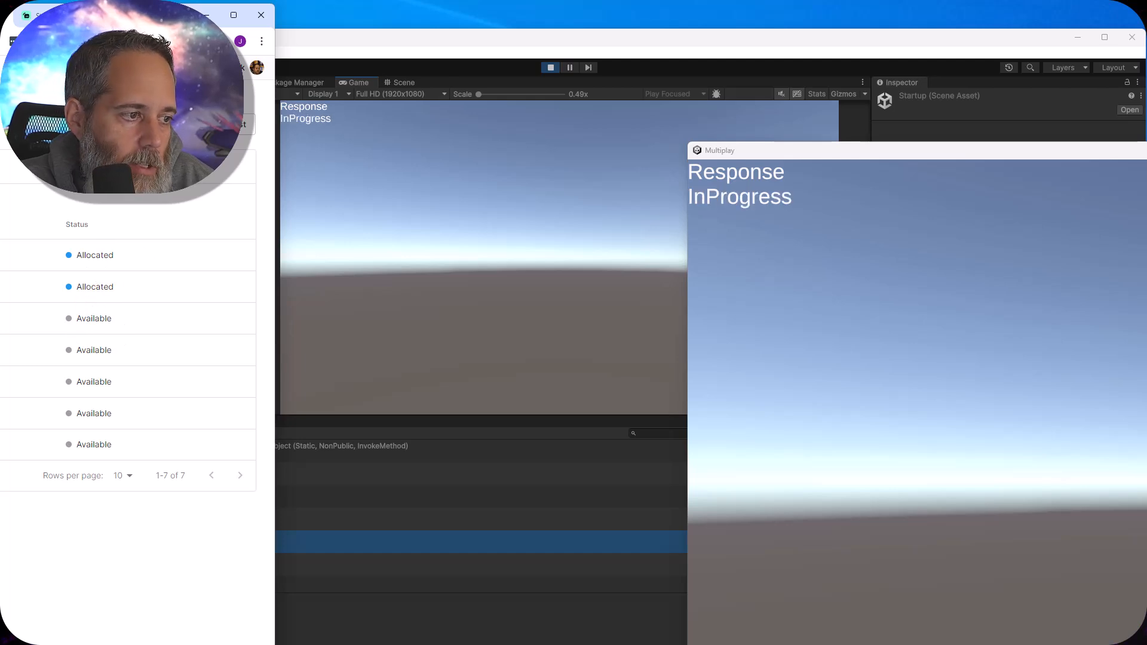
{"action": "left_click", "coordinate": [3, 255]}
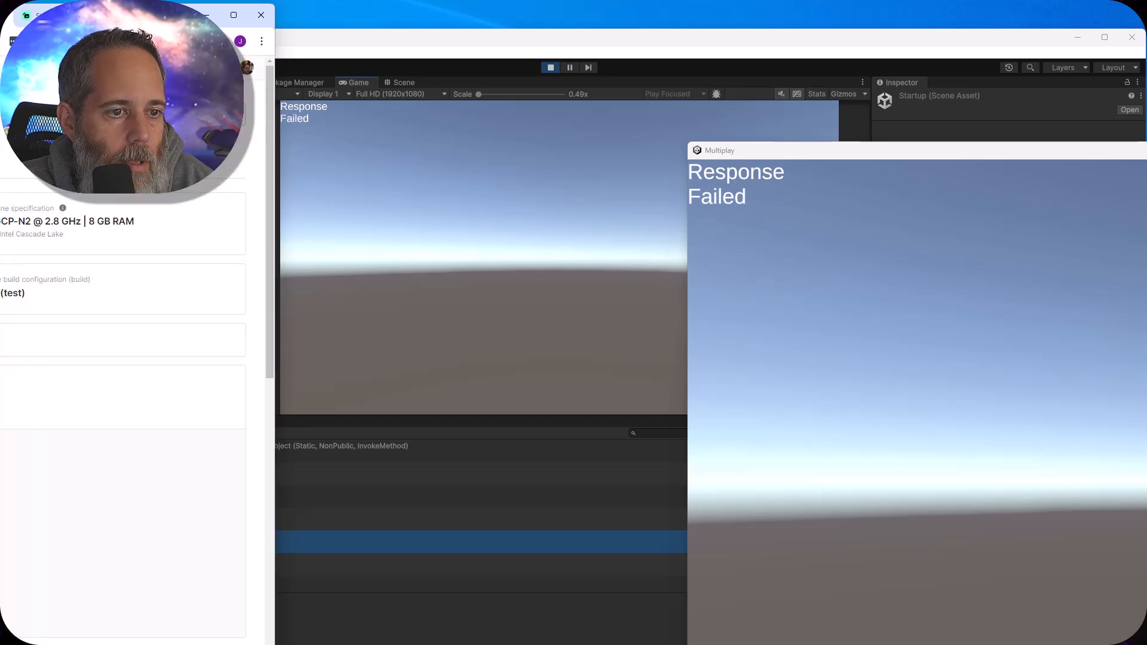
{"action": "left_click_drag", "start_coordinate": [172, 19], "coordinate": [678, 13]}
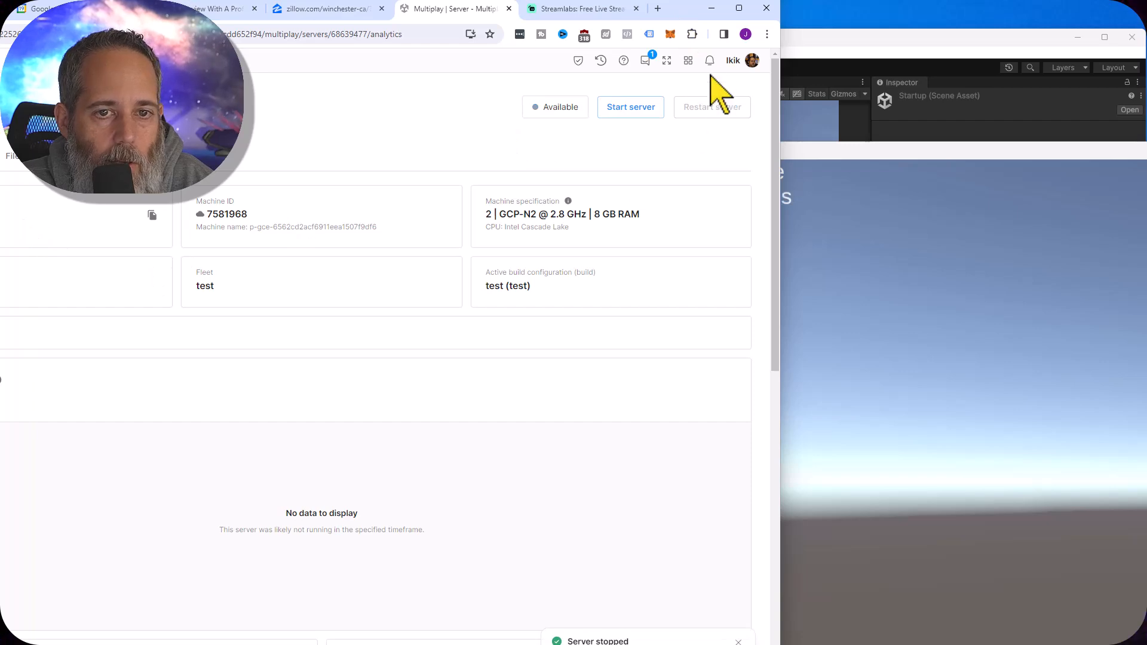
{"action": "left_click_drag", "start_coordinate": [690, 11], "coordinate": [998, 15]}
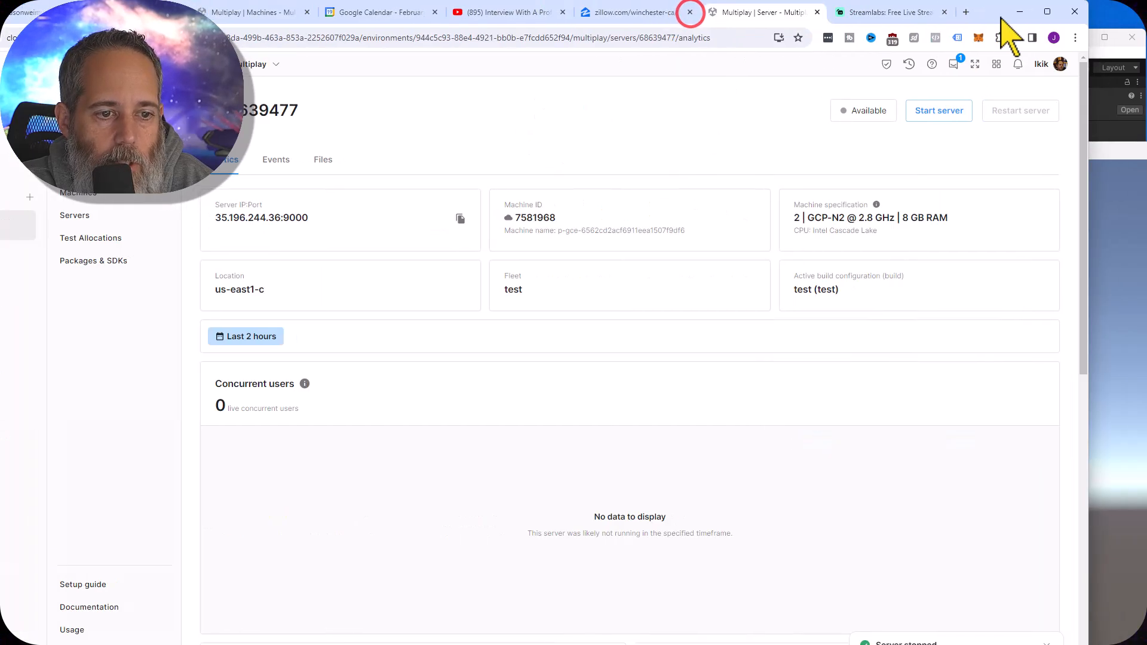
Return to the server instances list and compare the allocated servers' ports with the port the client reports
{"action": "left_click", "coordinate": [76, 216]}
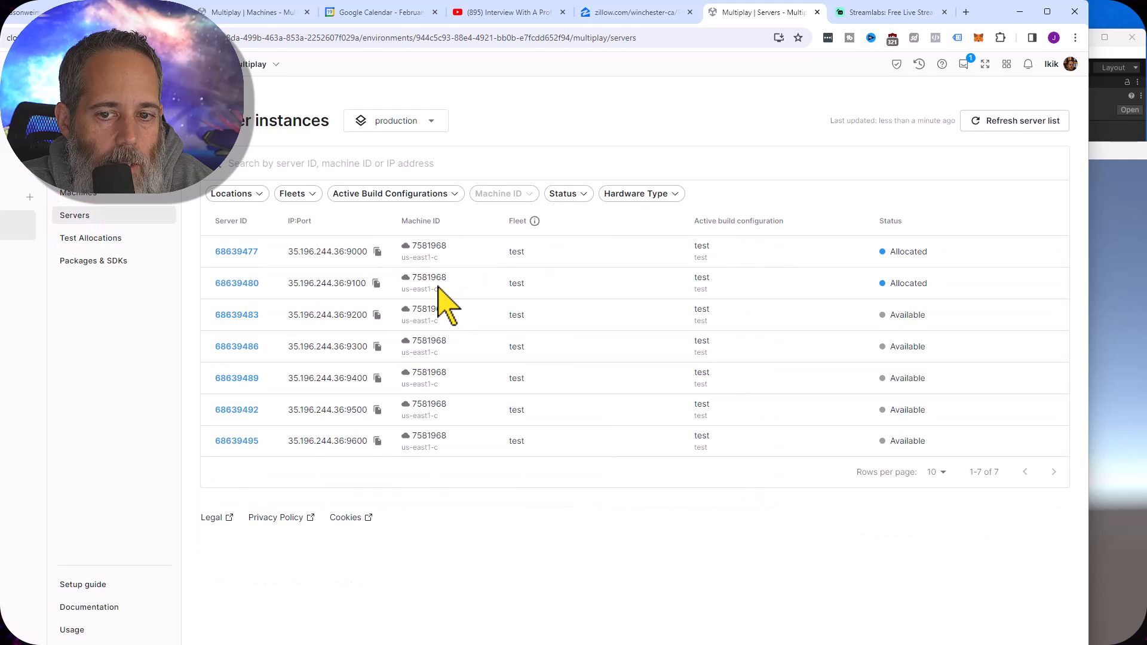
{"action": "left_click", "coordinate": [1135, 236]}
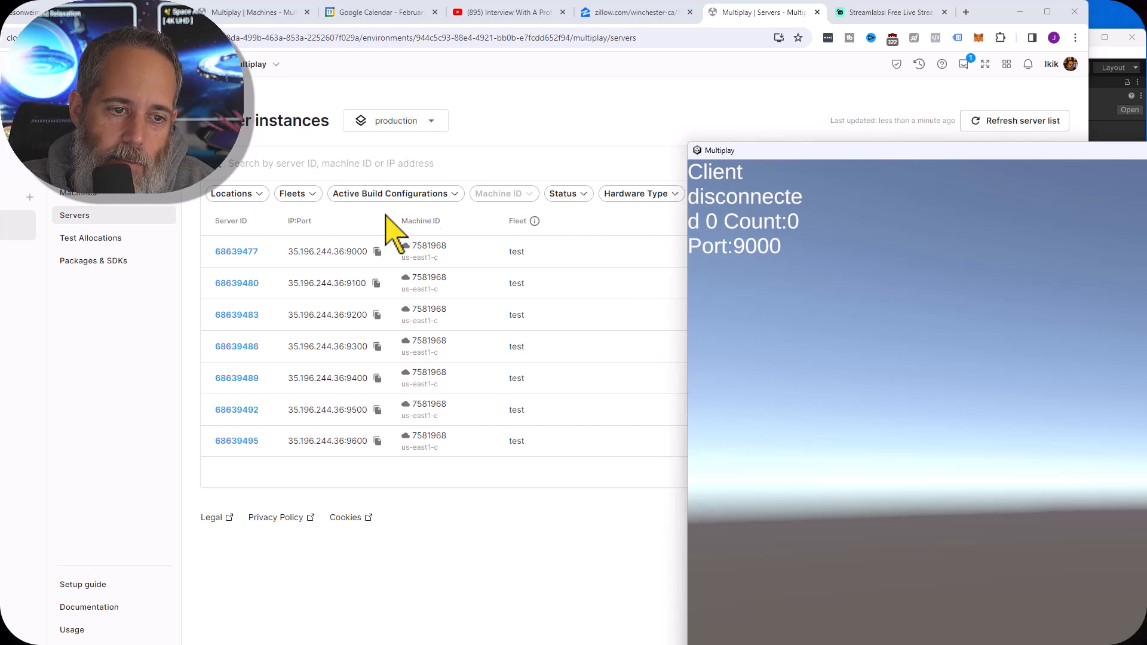
{"action": "left_click", "coordinate": [548, 101]}
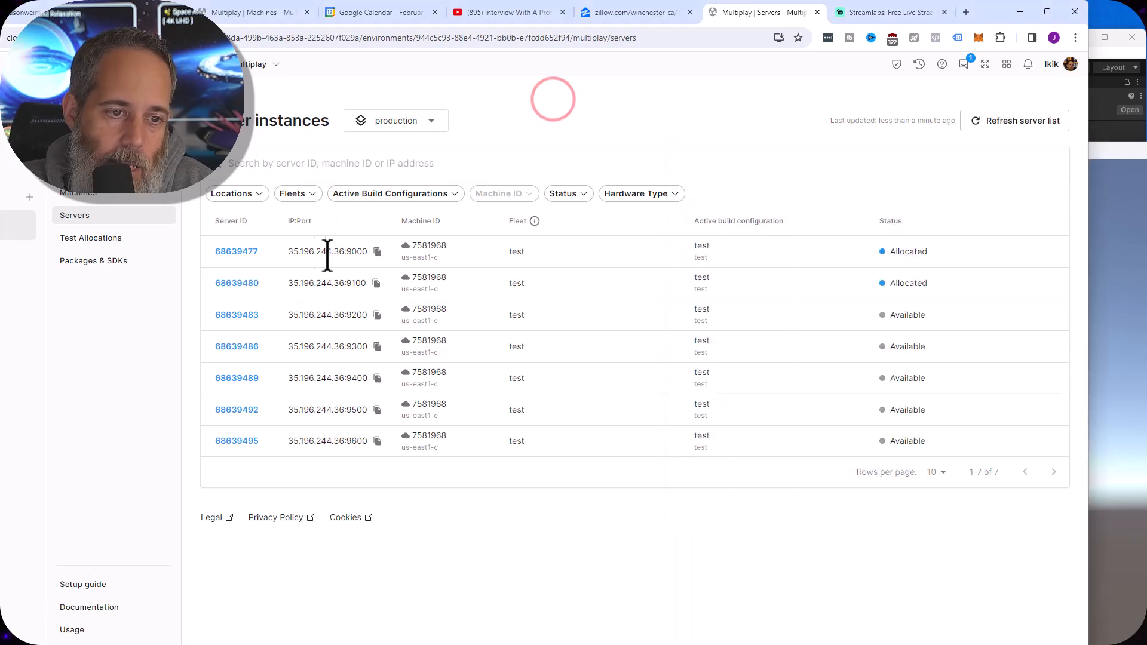
Read Engine.log in the files of the port 9000 server for connection errors, and close the log
{"action": "left_click", "coordinate": [227, 253]}
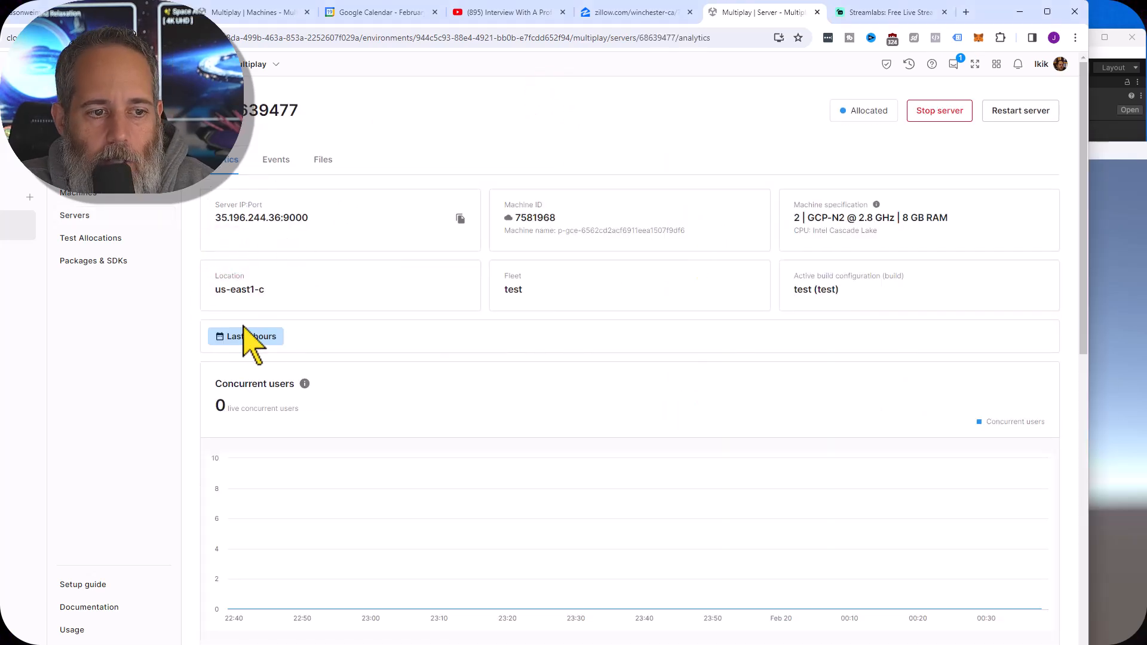
{"action": "left_click", "coordinate": [320, 161]}
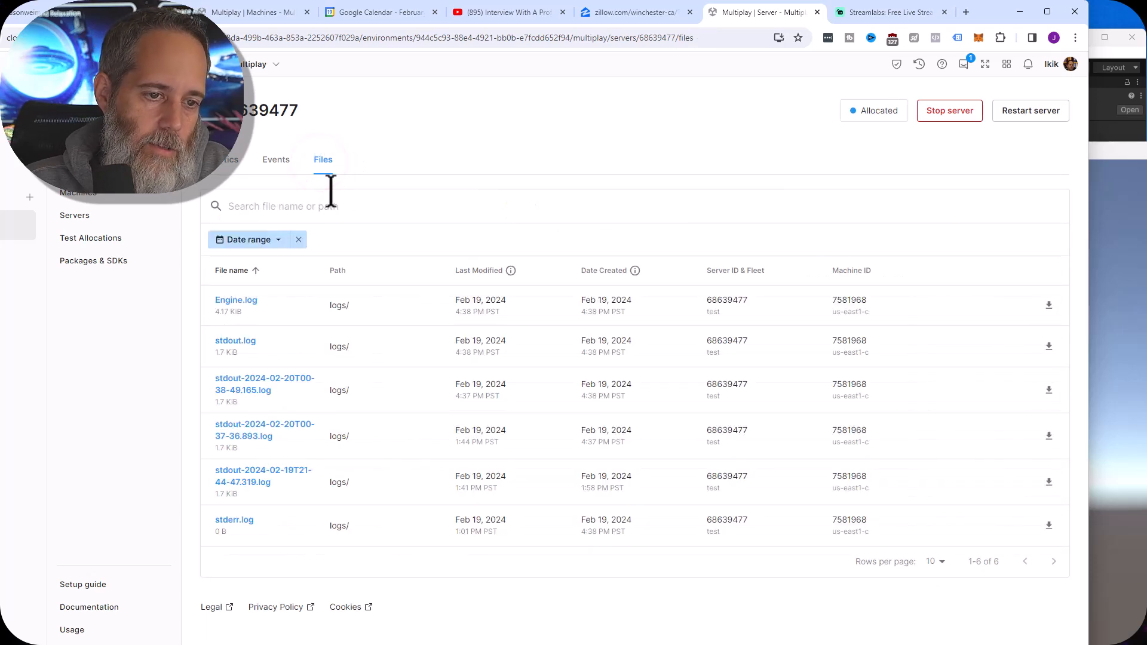
{"action": "left_click", "coordinate": [232, 300]}
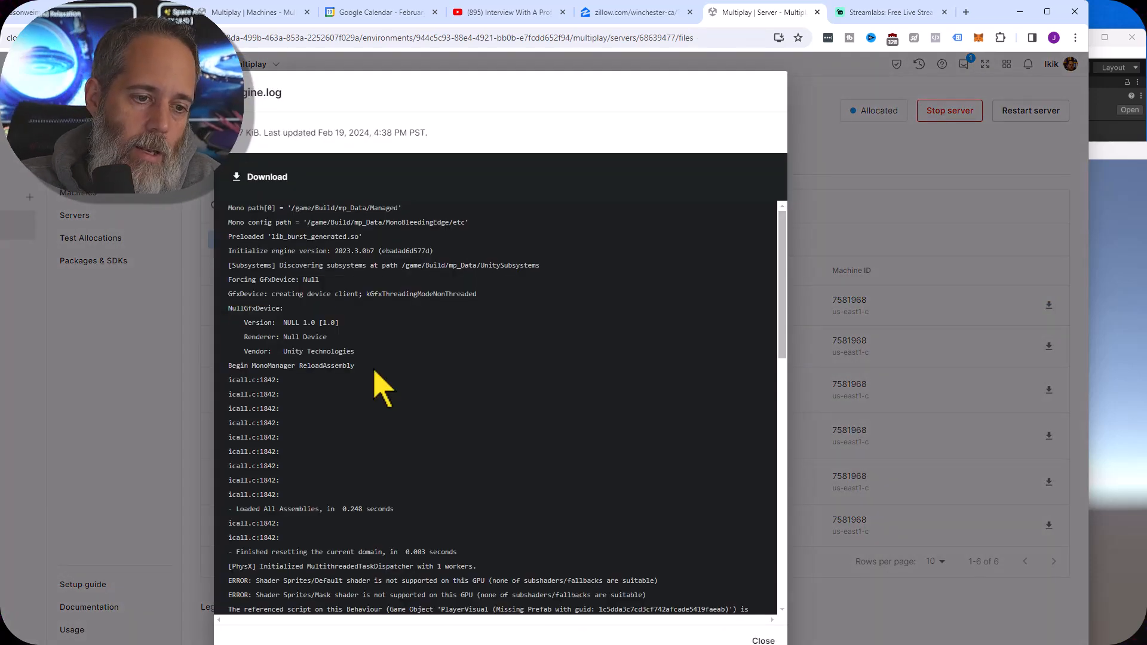
{"action": "scroll", "coordinate": [383, 389], "scroll_direction": "down", "scroll_amount": 10}
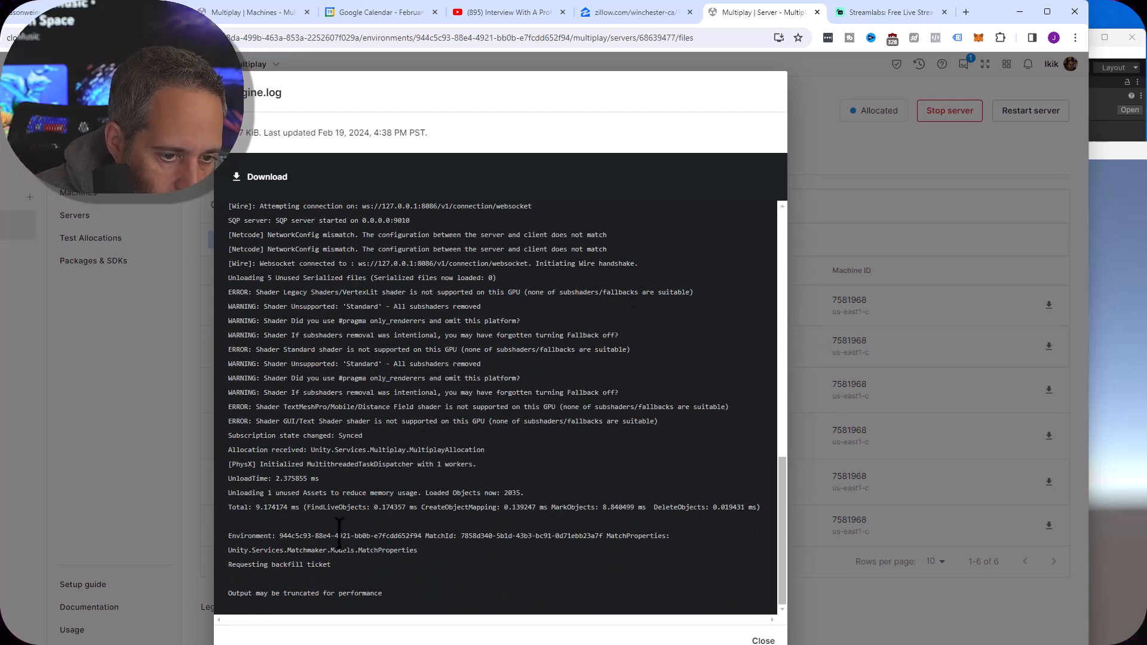
{"action": "scroll", "coordinate": [352, 563], "scroll_direction": "up", "scroll_amount": 5}
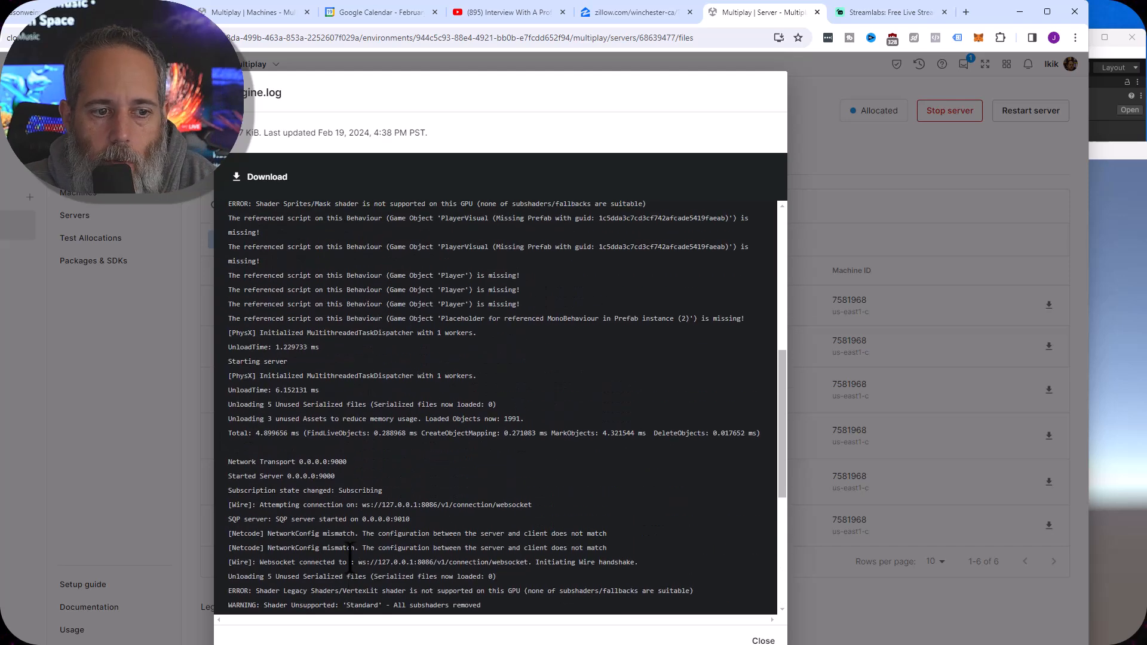
{"action": "left_click", "coordinate": [748, 642]}
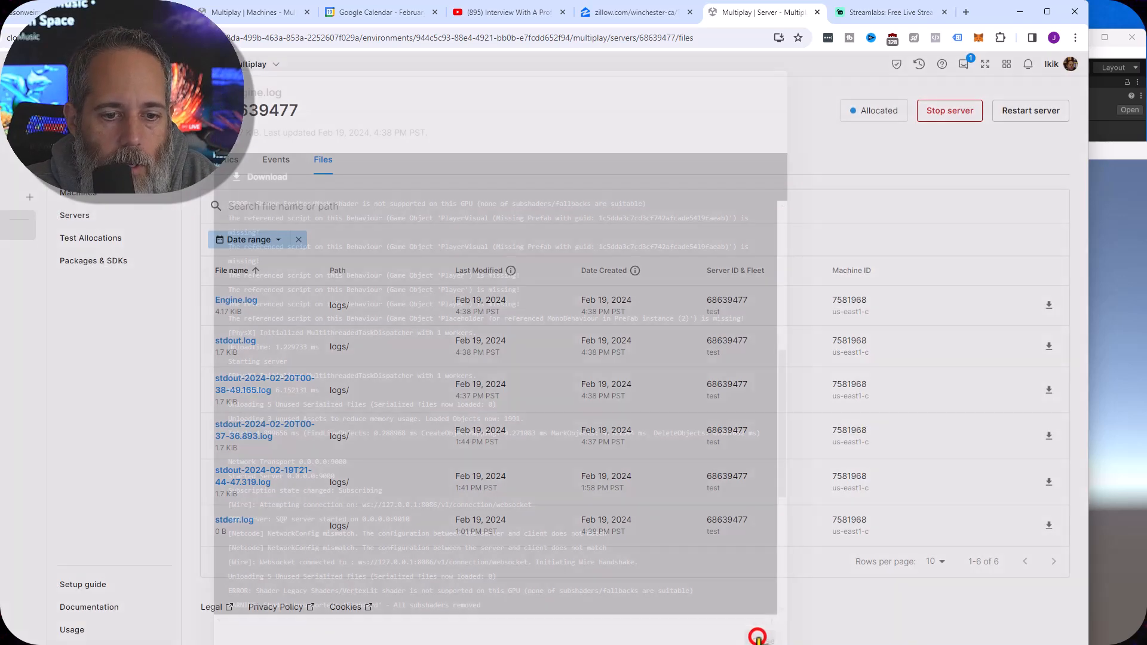
Return to the server instances list, check the client's port, and reopen Engine.log in the port 9000 server's files
{"action": "left_click", "coordinate": [208, 110]}
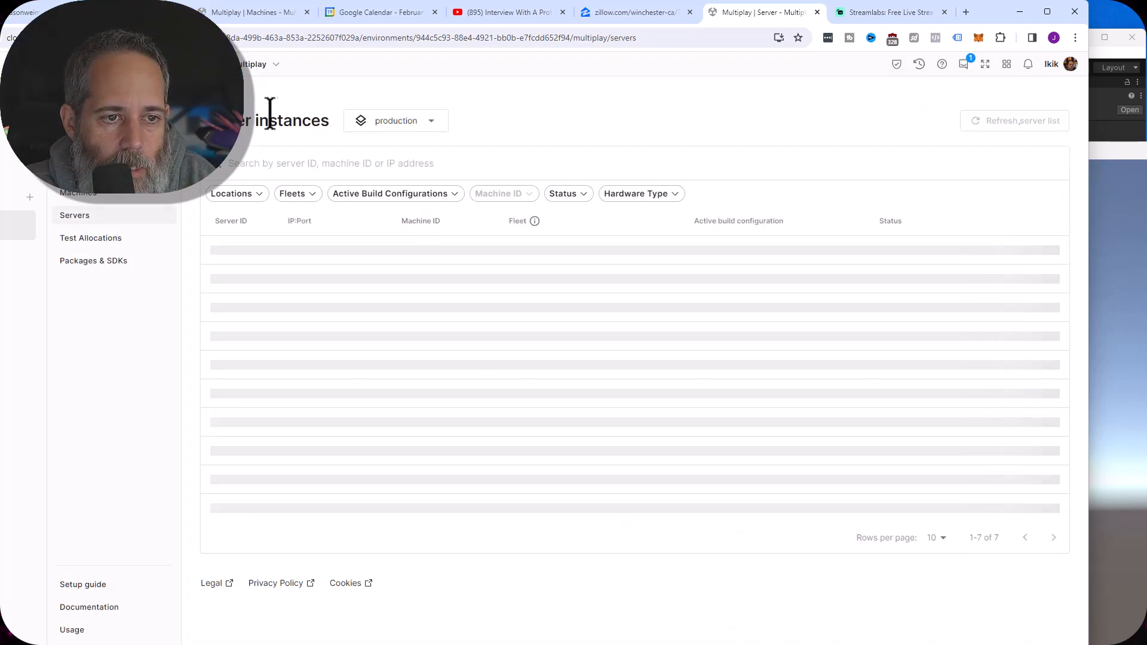
{"action": "left_click", "coordinate": [1138, 251]}
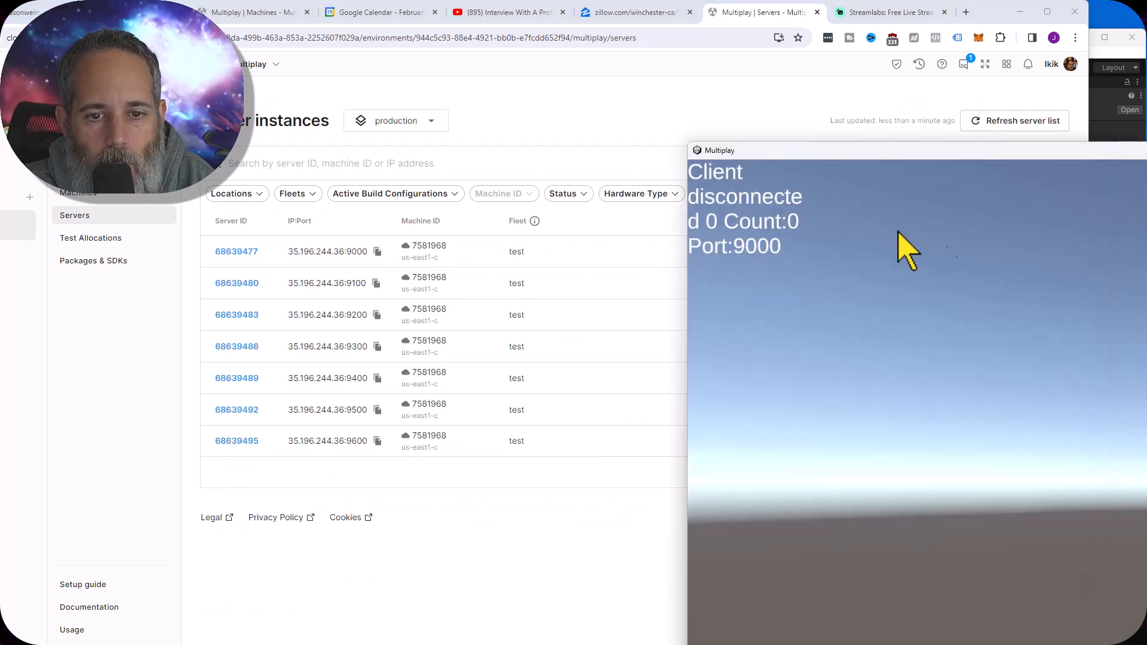
{"action": "left_click", "coordinate": [230, 252]}
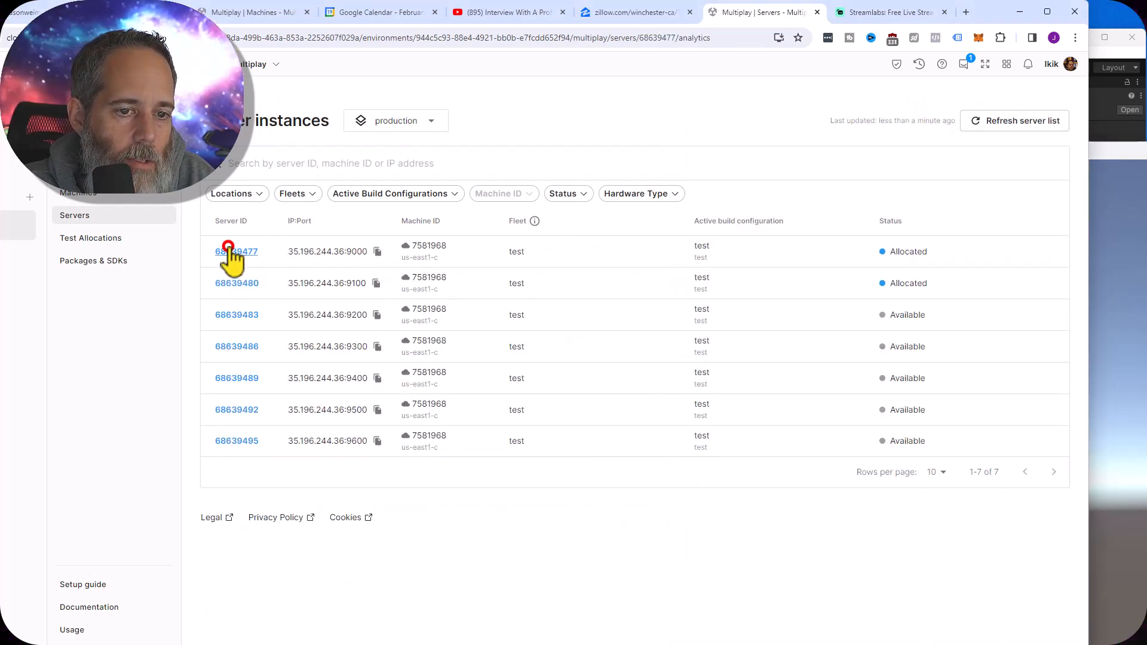
{"action": "left_click", "coordinate": [327, 159]}
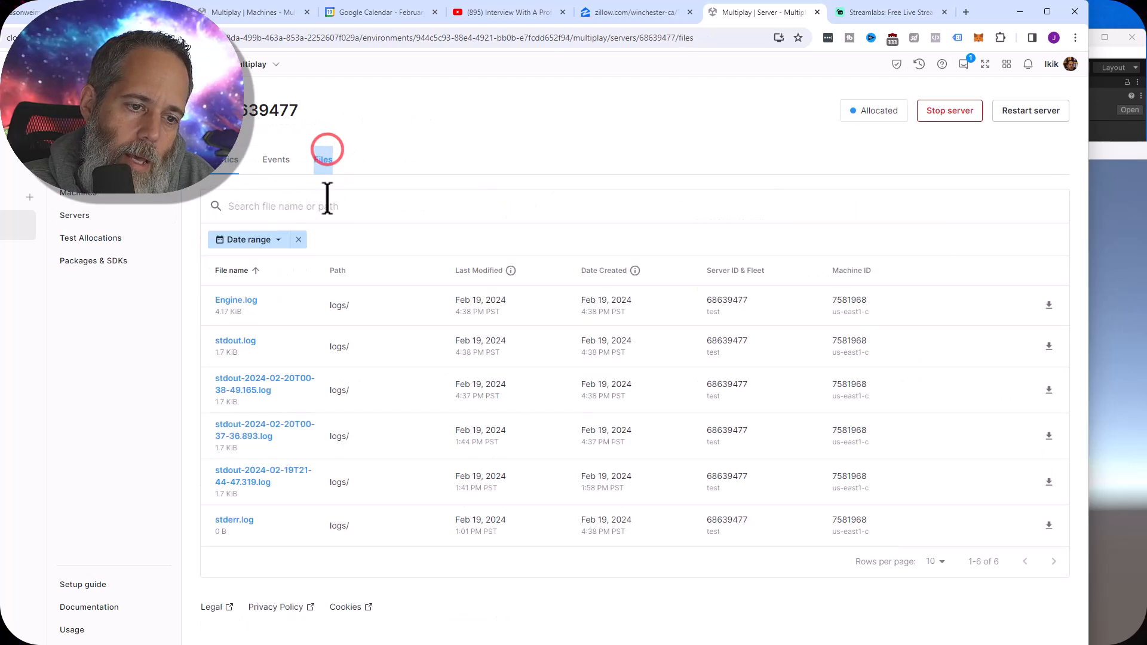
{"action": "left_click", "coordinate": [245, 300]}
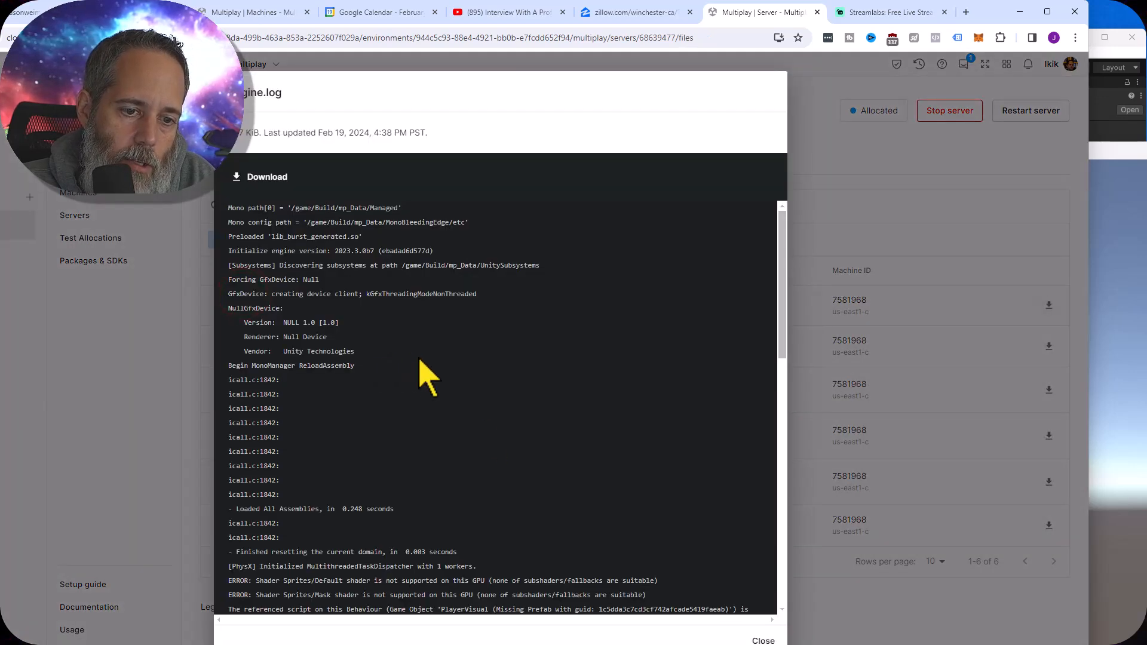
Examine the allocation entries and the Netcode NetworkConfig entries at the end of Engine.log, and close the log
{"action": "scroll", "coordinate": [491, 448], "scroll_direction": "down", "scroll_amount": 15}
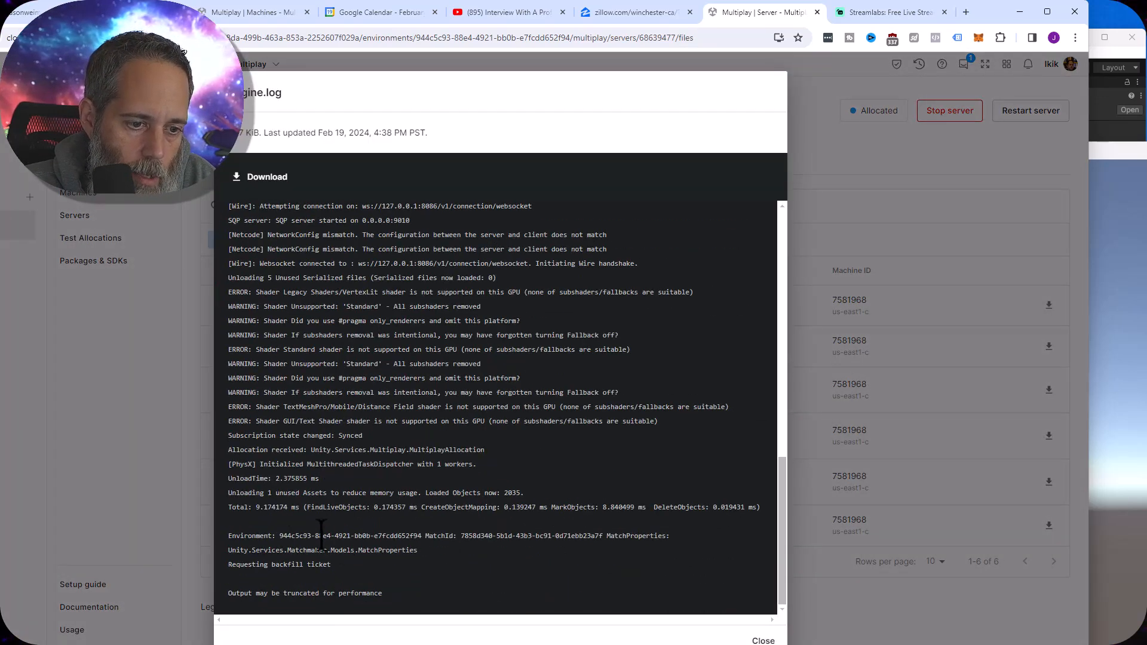
{"action": "left_click_drag", "start_coordinate": [242, 447], "coordinate": [368, 530]}
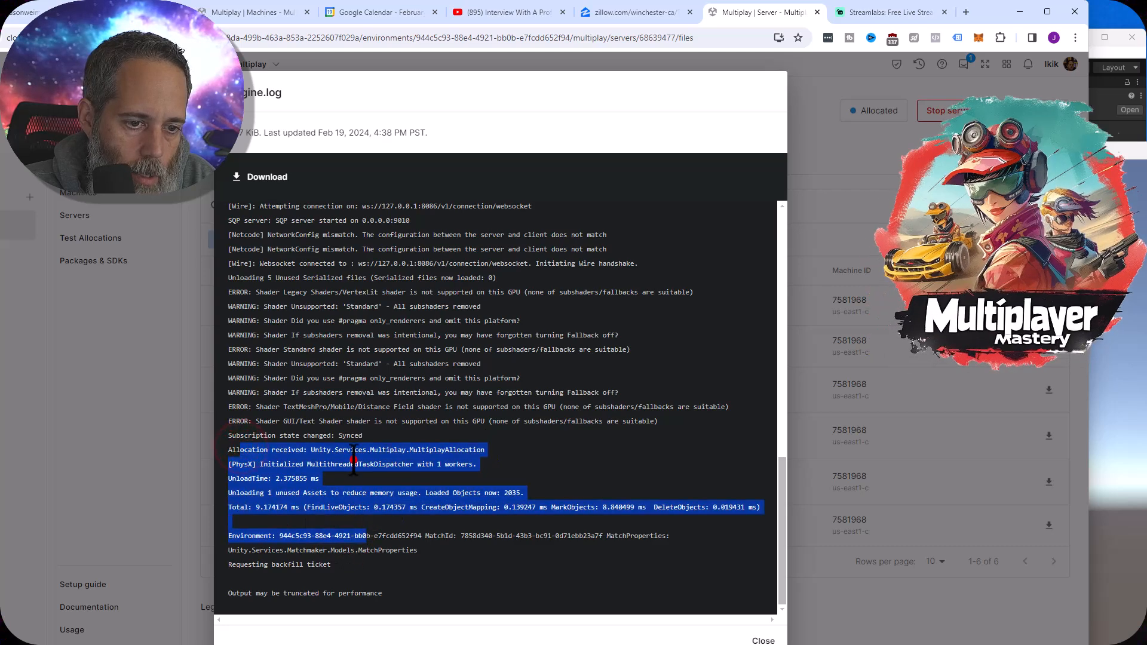
{"action": "left_click", "coordinate": [354, 460]}
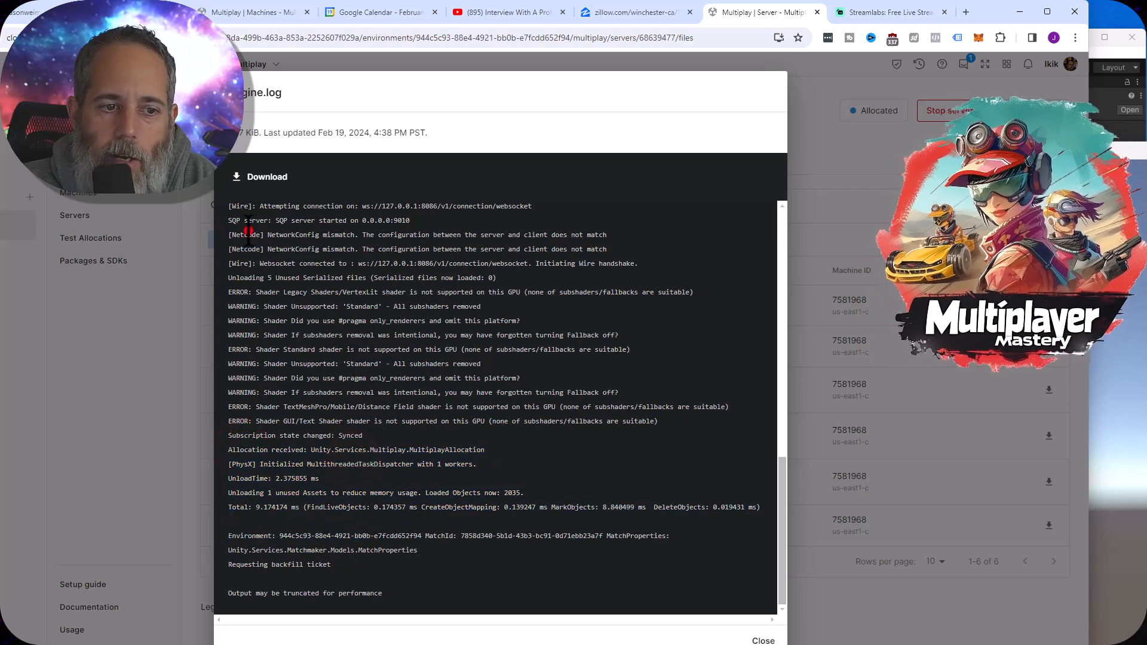
{"action": "left_click_drag", "start_coordinate": [248, 235], "coordinate": [625, 255]}
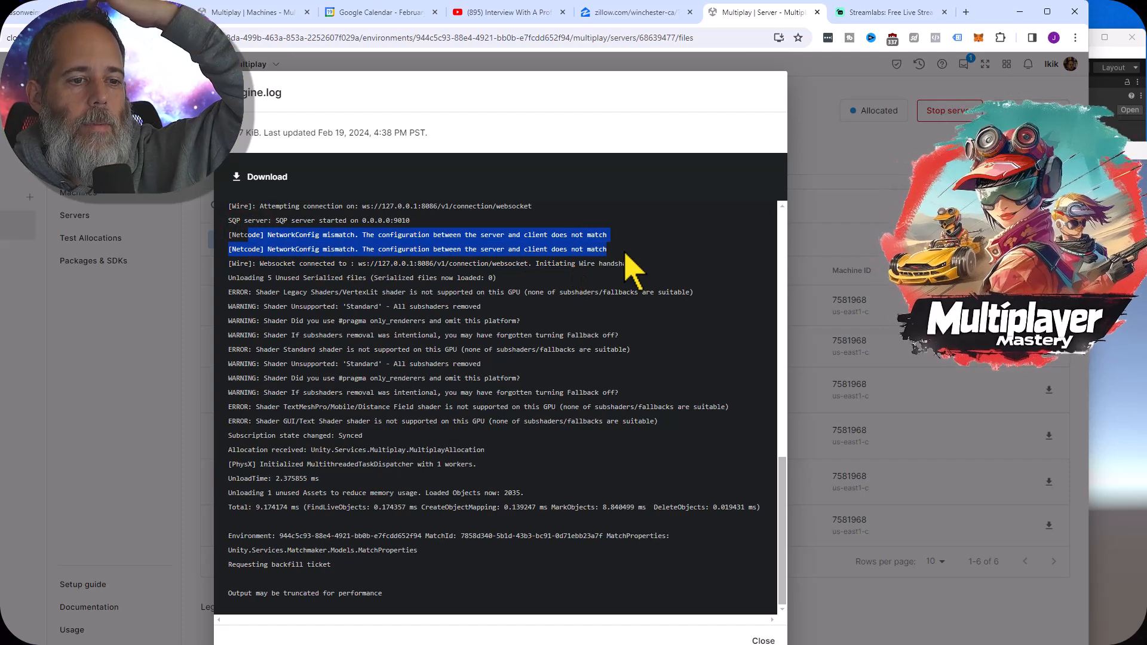
{"action": "left_click", "coordinate": [625, 251]}
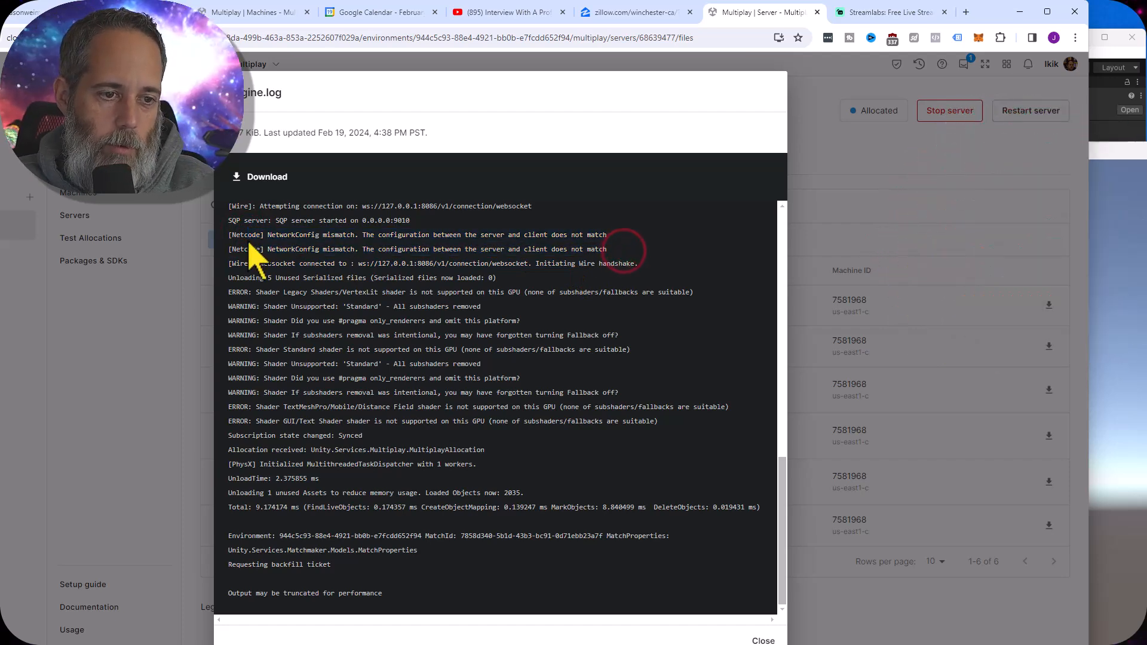
{"action": "left_click_drag", "start_coordinate": [231, 235], "coordinate": [625, 264]}
{"action": "left_click", "coordinate": [616, 243]}
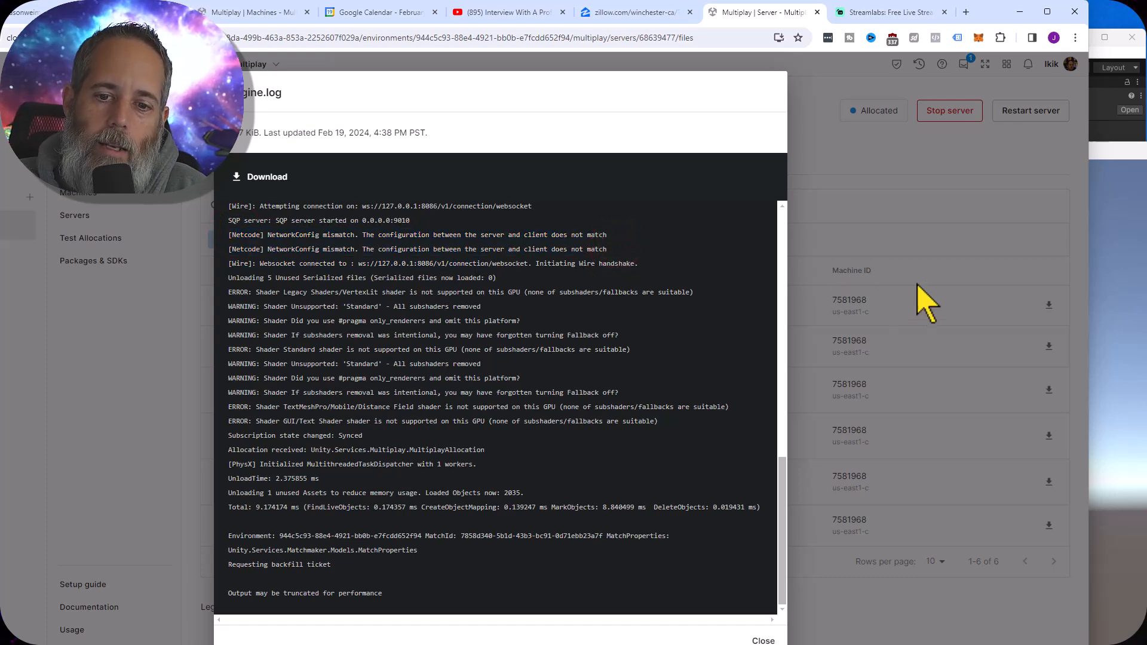
{"action": "left_click", "coordinate": [911, 222]}
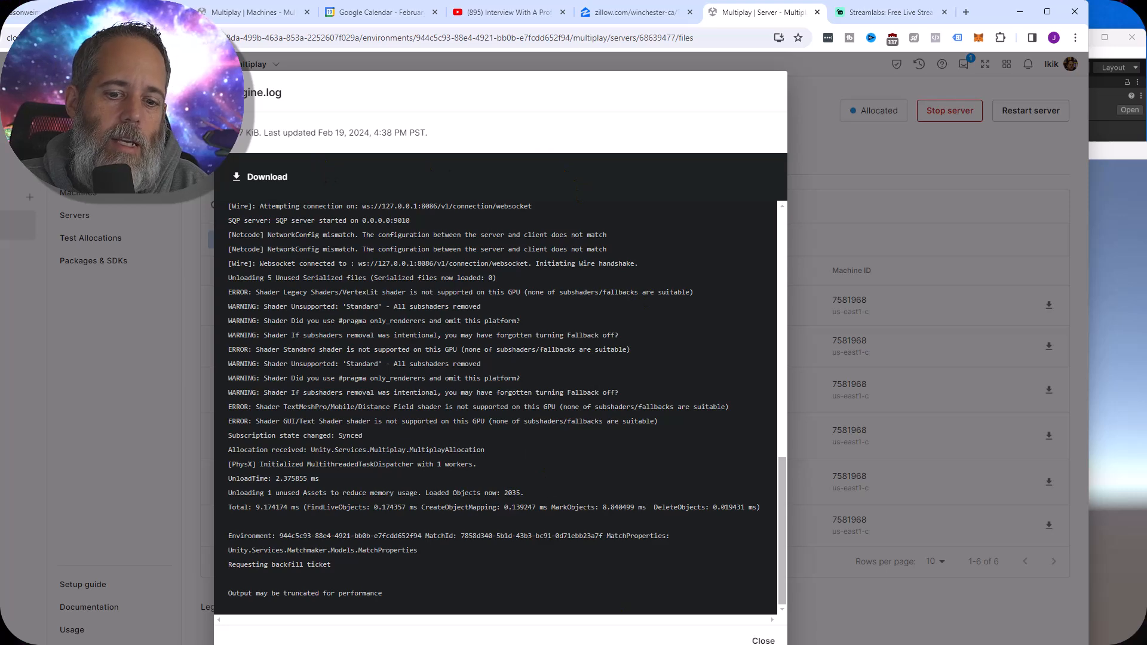
{"action": "left_click", "coordinate": [756, 635]}
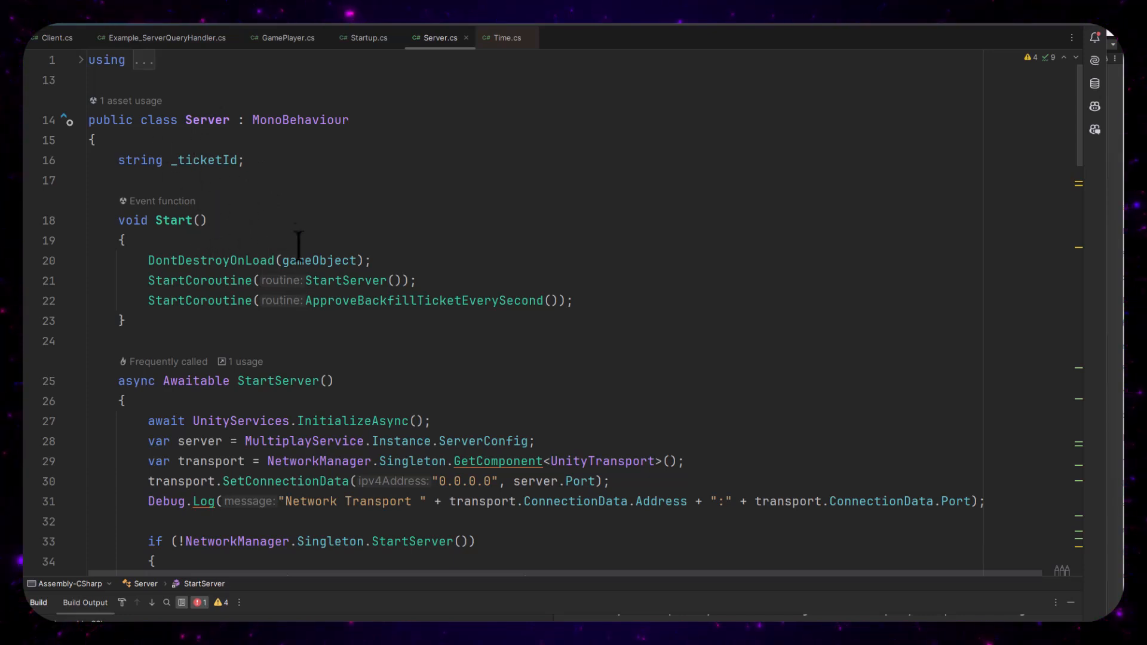
Switch to the code editor and review the coroutines started in Server.cs and the event callbacks set up in StartServer
{"action": "left_click", "coordinate": [347, 281]}
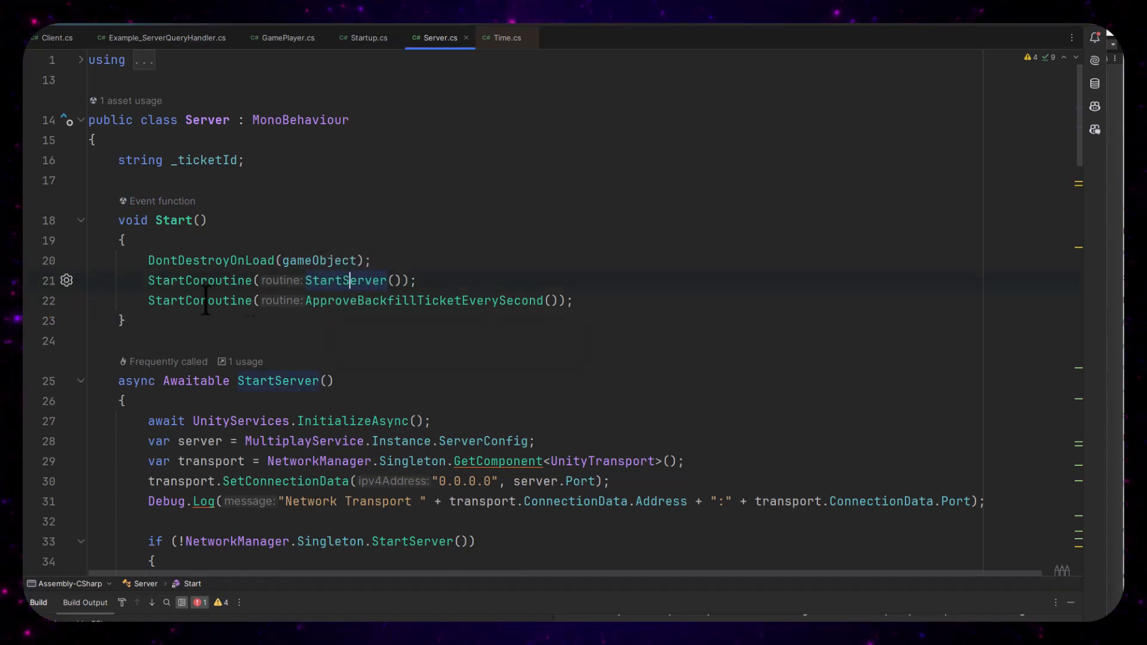
{"action": "left_click", "coordinate": [356, 301]}
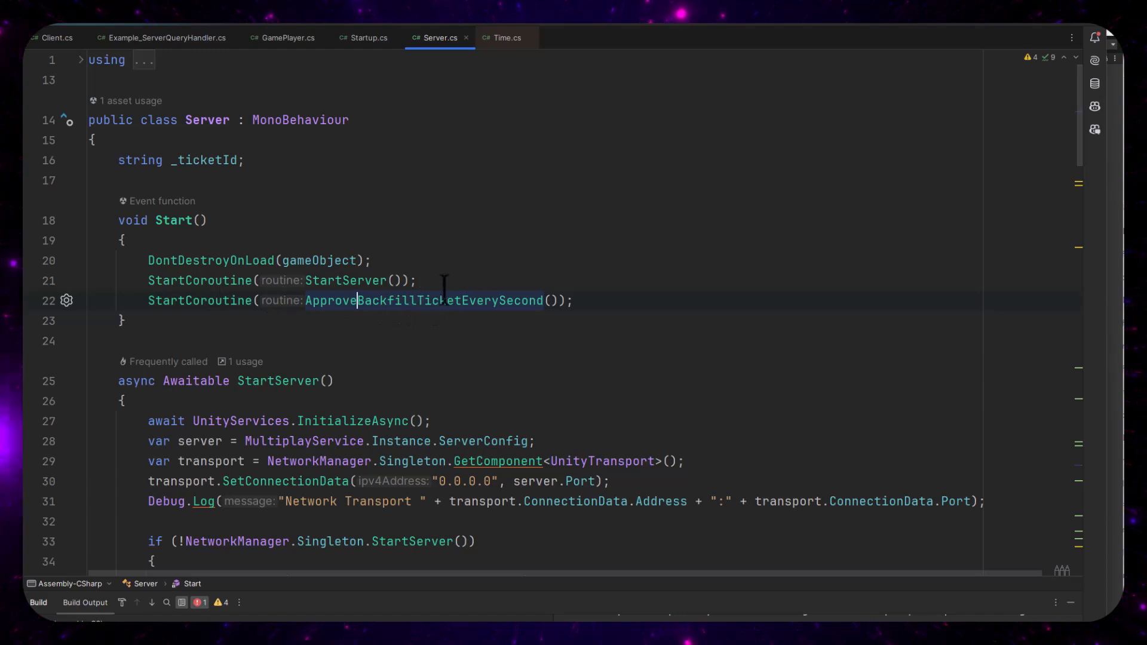
{"action": "left_click", "coordinate": [357, 279]}
{"action": "scroll", "coordinate": [359, 278], "scroll_direction": "down", "scroll_amount": 3}
{"action": "scroll", "coordinate": [351, 279], "scroll_direction": "down", "scroll_amount": 7}
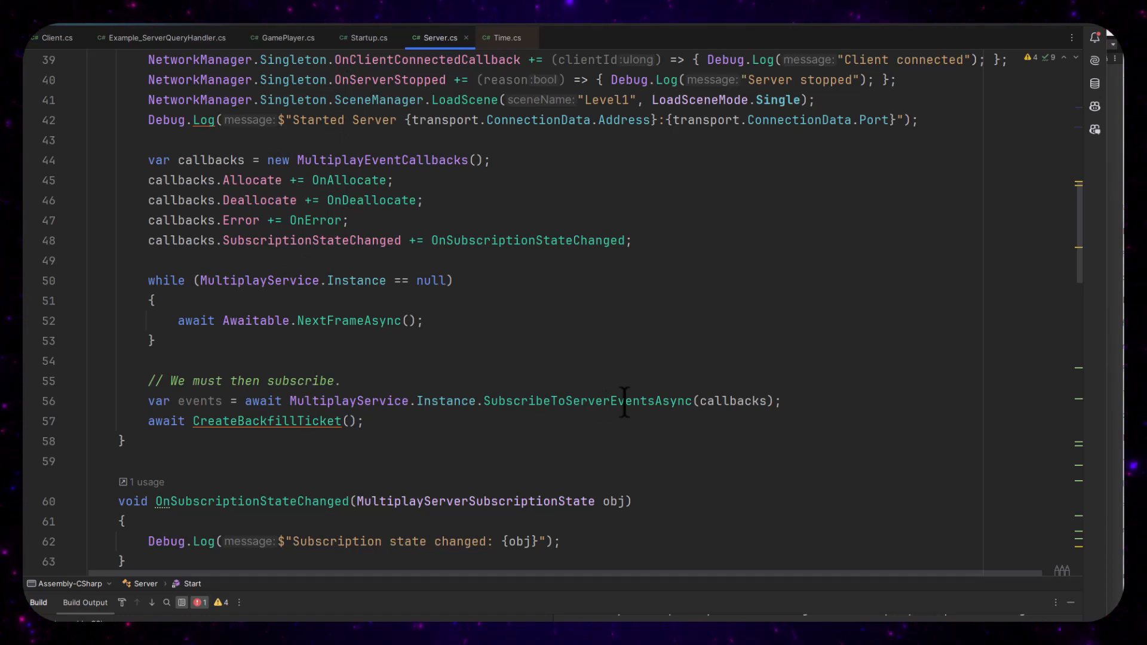
Go to the CreateBackfillTicket method, look up the MatchmakingResults type it reads from the allocation payload, and return to Server.cs
{"action": "left_click", "coordinate": [250, 421]}
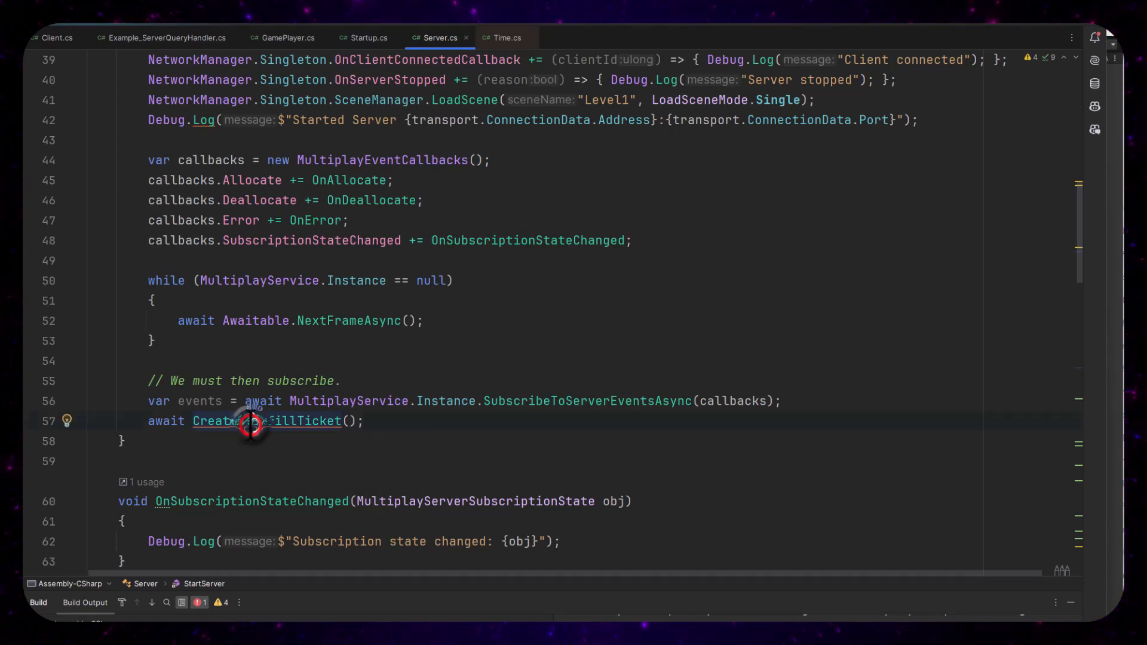
{"action": "left_click", "coordinate": [249, 422], "text": "ctrl"}
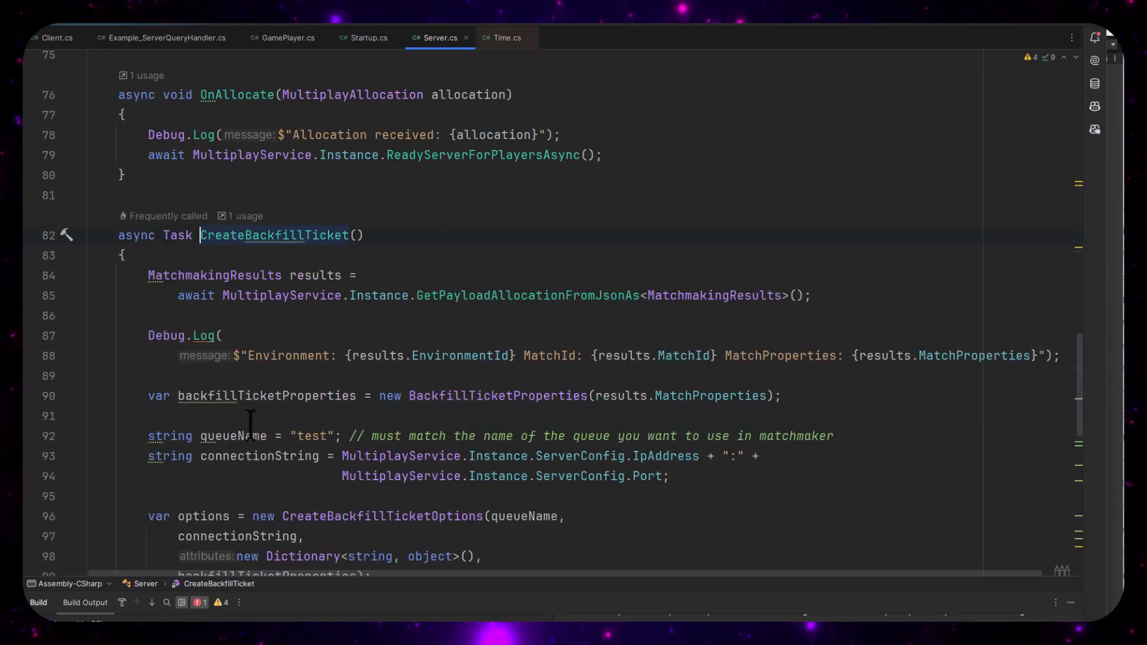
{"action": "scroll", "coordinate": [250, 422], "scroll_direction": "down", "scroll_amount": 2}
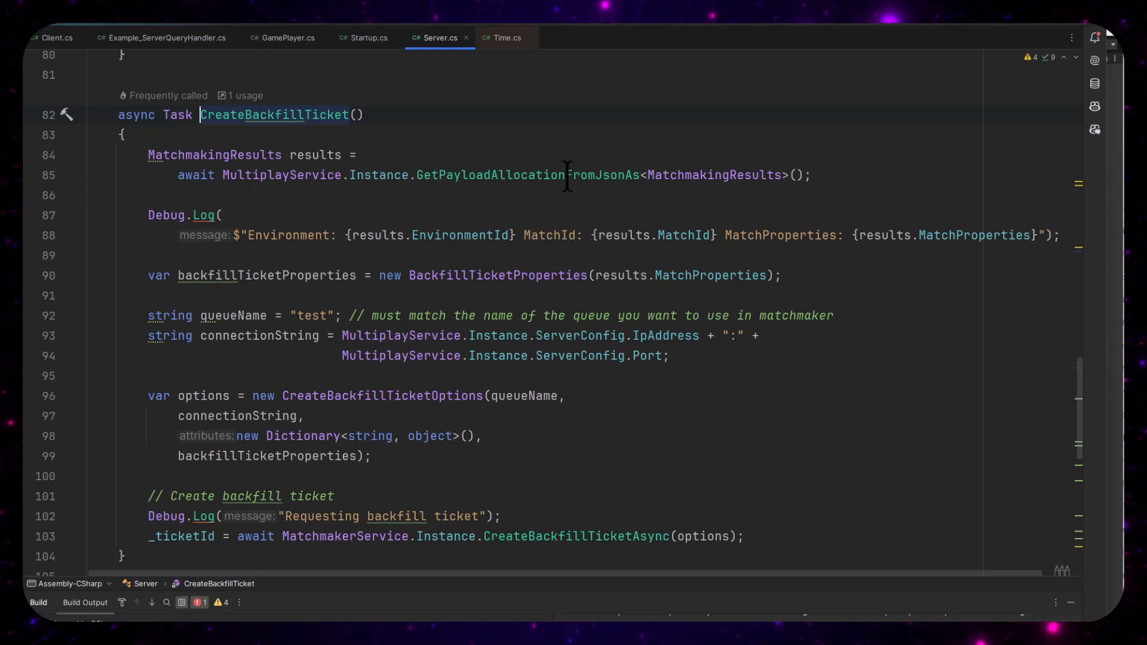
{"action": "left_click", "coordinate": [676, 174]}
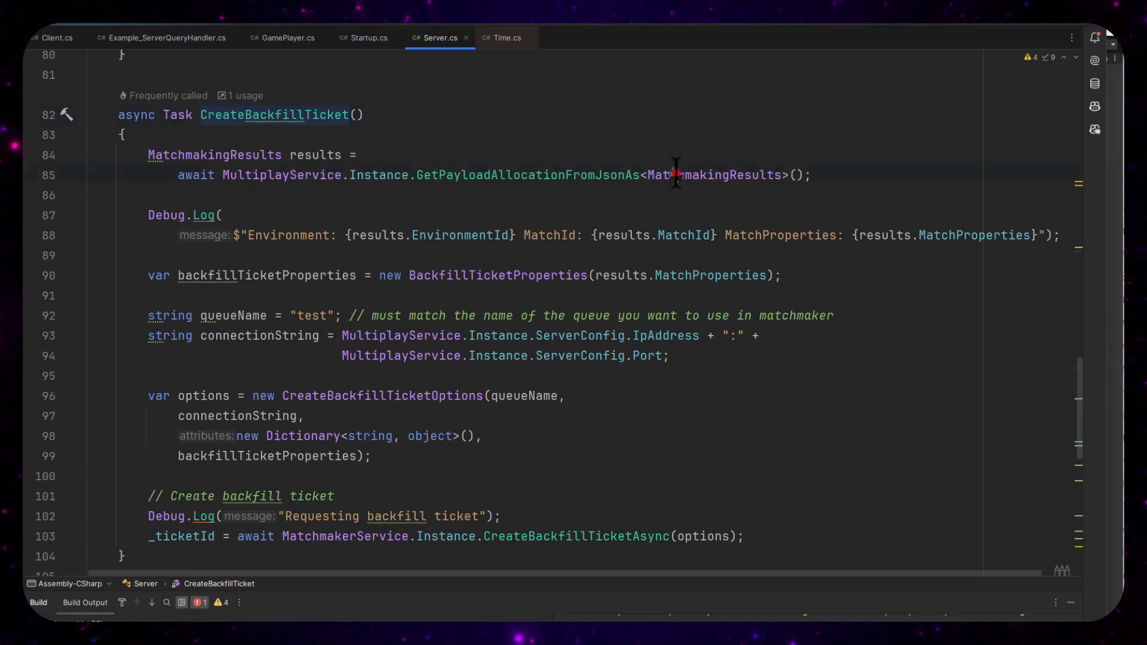
{"action": "left_click", "coordinate": [720, 165], "text": "ctrl"}
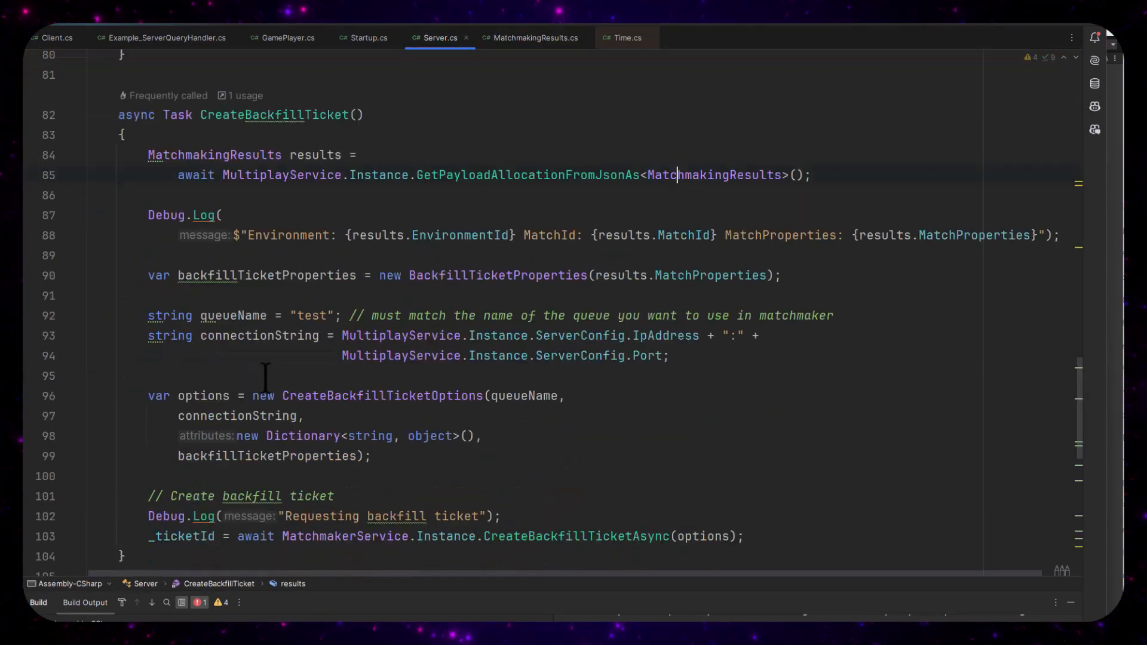
{"action": "key", "text": "ctrl+alt+Left"}
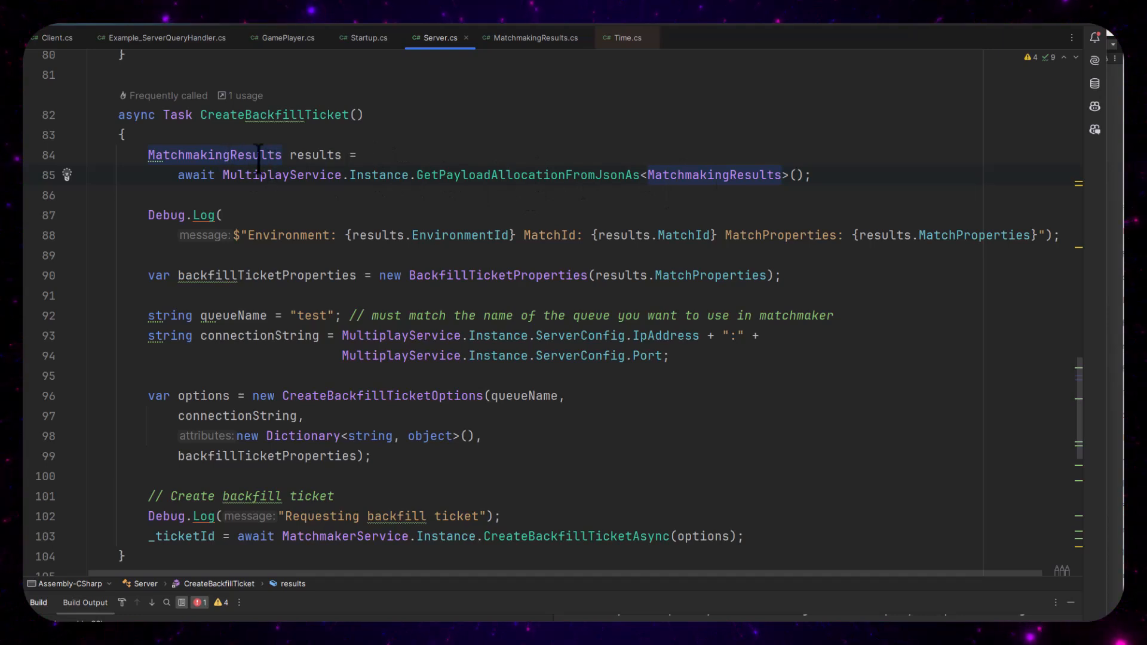
Examine the match details written to the log and the backfillTicketProperties variable in CreateBackfillTicket
{"action": "scroll", "coordinate": [287, 170], "scroll_direction": "up", "scroll_amount": 1}
{"action": "scroll", "coordinate": [300, 224], "scroll_direction": "down", "scroll_amount": 2}
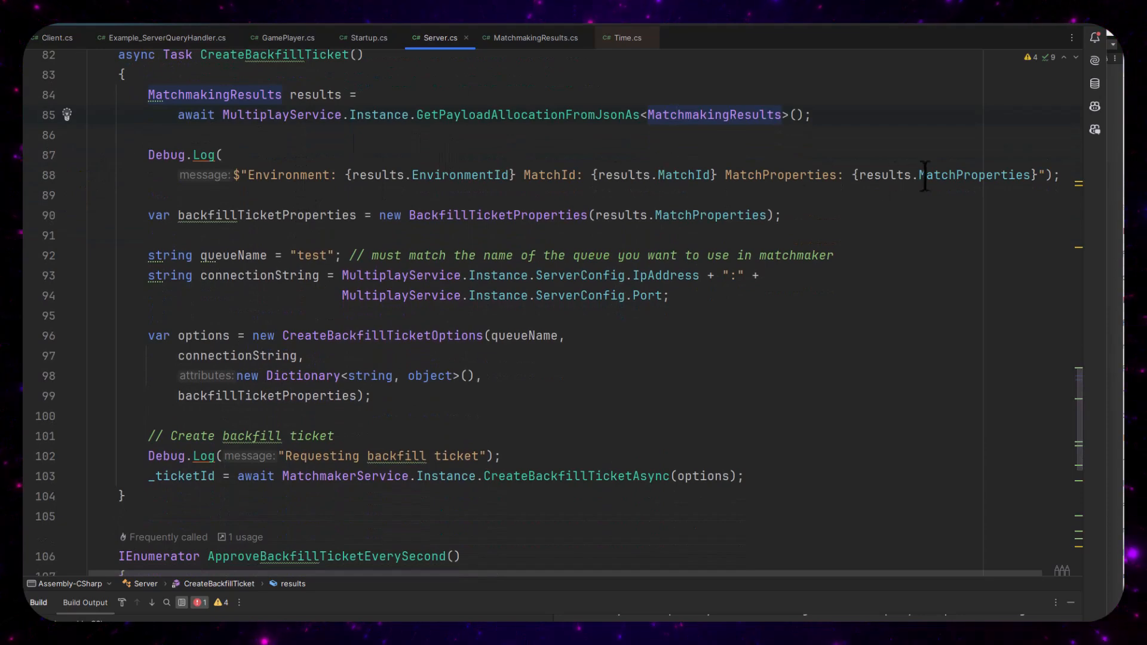
{"action": "left_click", "coordinate": [984, 174]}
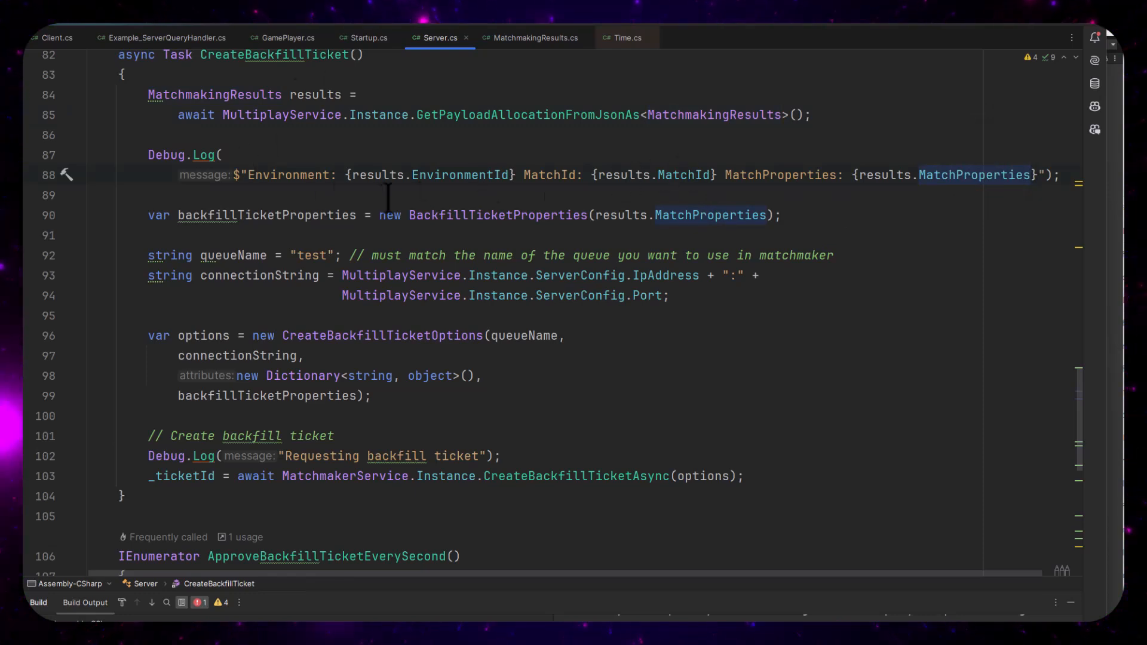
{"action": "mouse_move", "coordinate": [305, 212]}
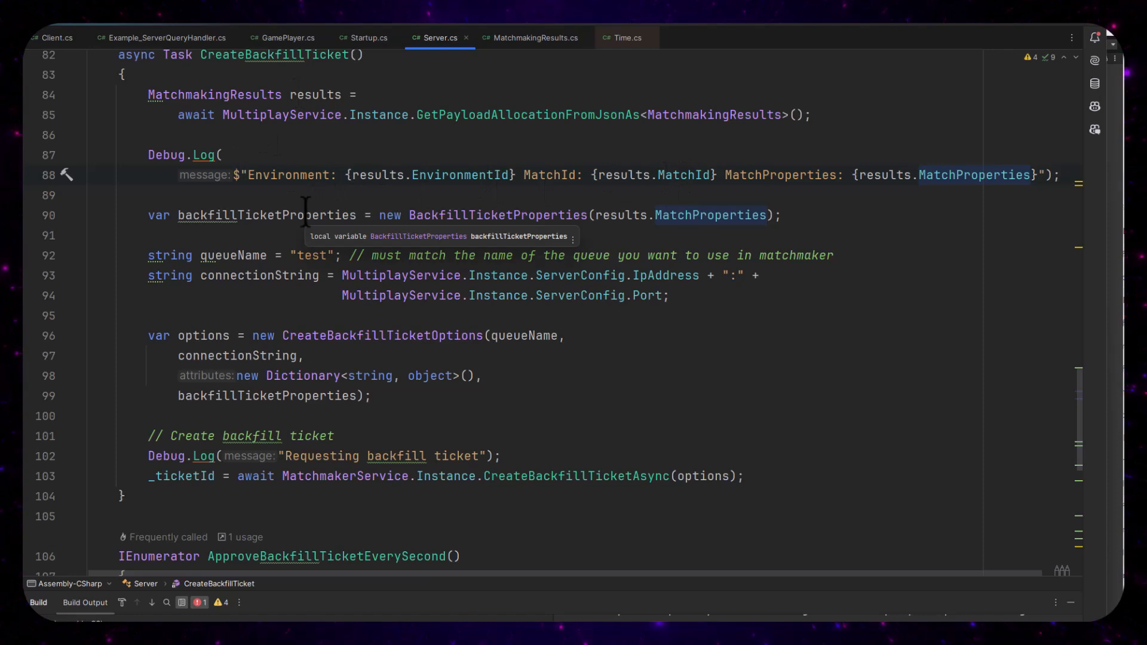
{"action": "mouse_move", "coordinate": [732, 219]}
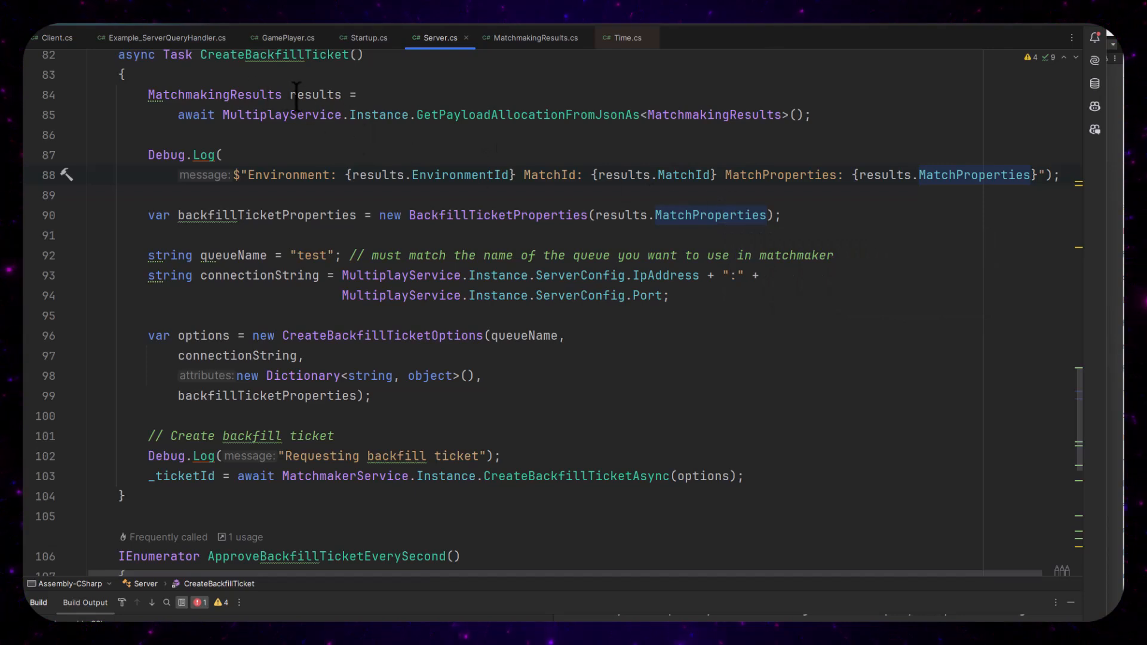
Trace MatchProperties to its class definition, review its teams, players, region and backfill ticket ID properties, and return to Server.cs
{"action": "mouse_move", "coordinate": [690, 208]}
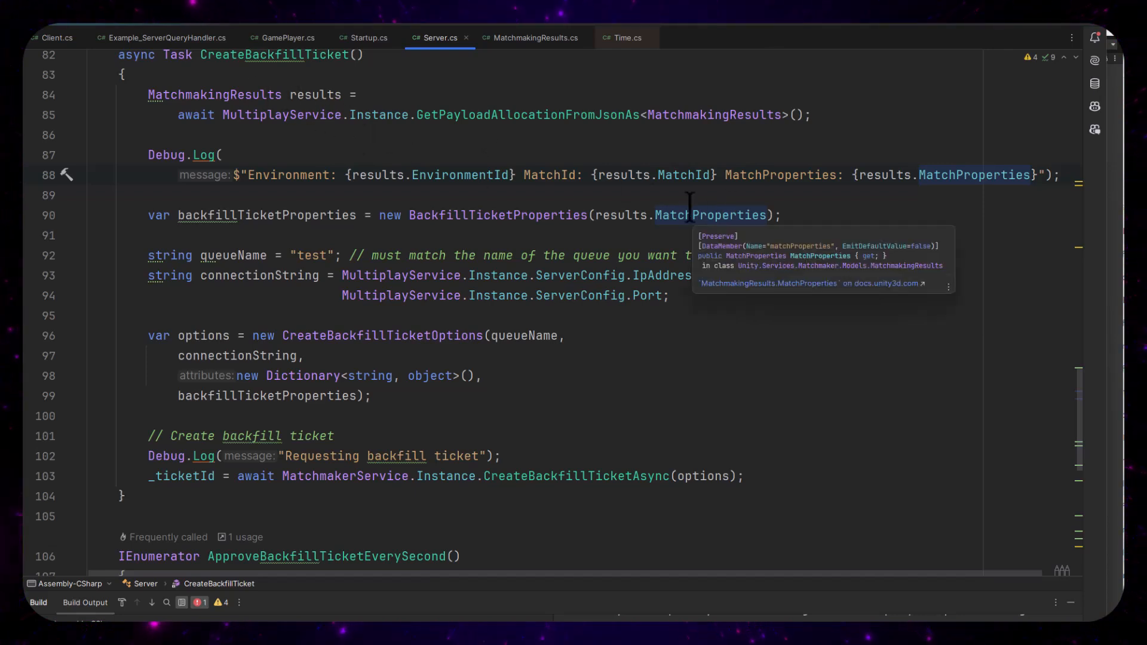
{"action": "left_click", "coordinate": [690, 209], "text": "ctrl"}
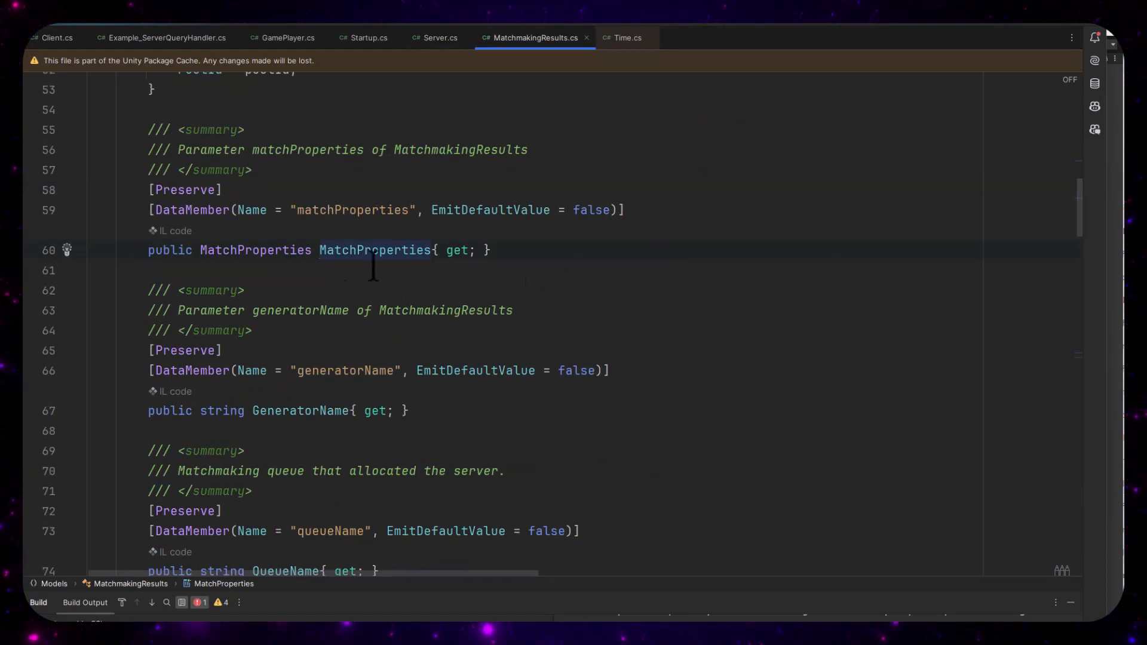
{"action": "left_click", "coordinate": [268, 250], "text": "ctrl"}
{"action": "scroll", "coordinate": [272, 245], "scroll_direction": "down", "scroll_amount": 15}
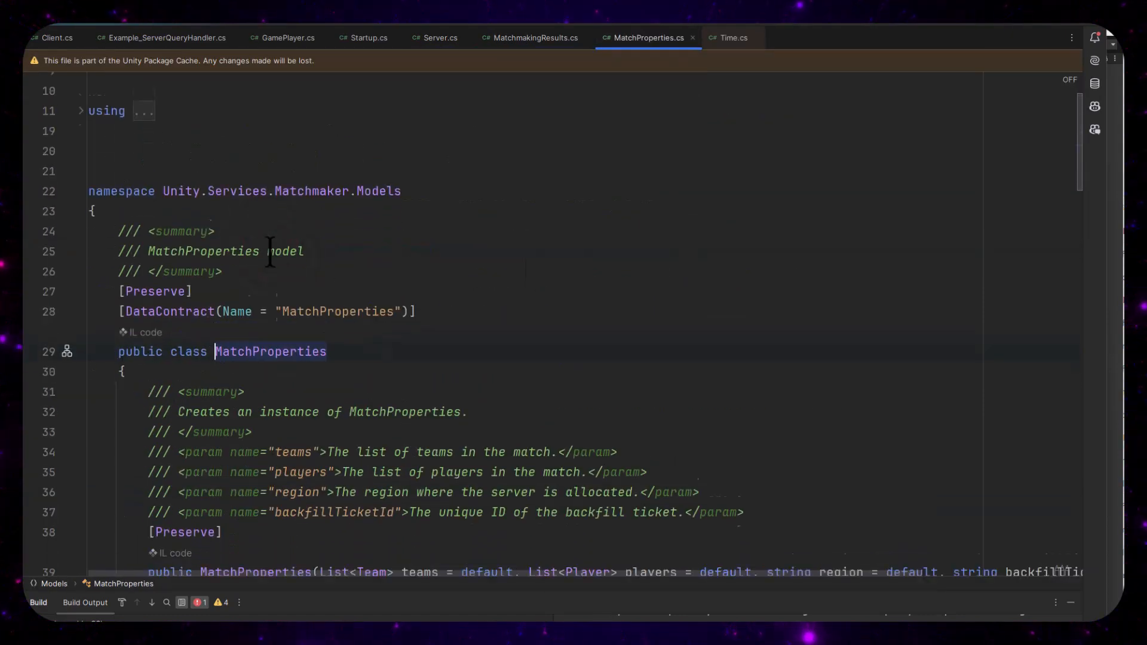
{"action": "scroll", "coordinate": [279, 228], "scroll_direction": "down", "scroll_amount": 4}
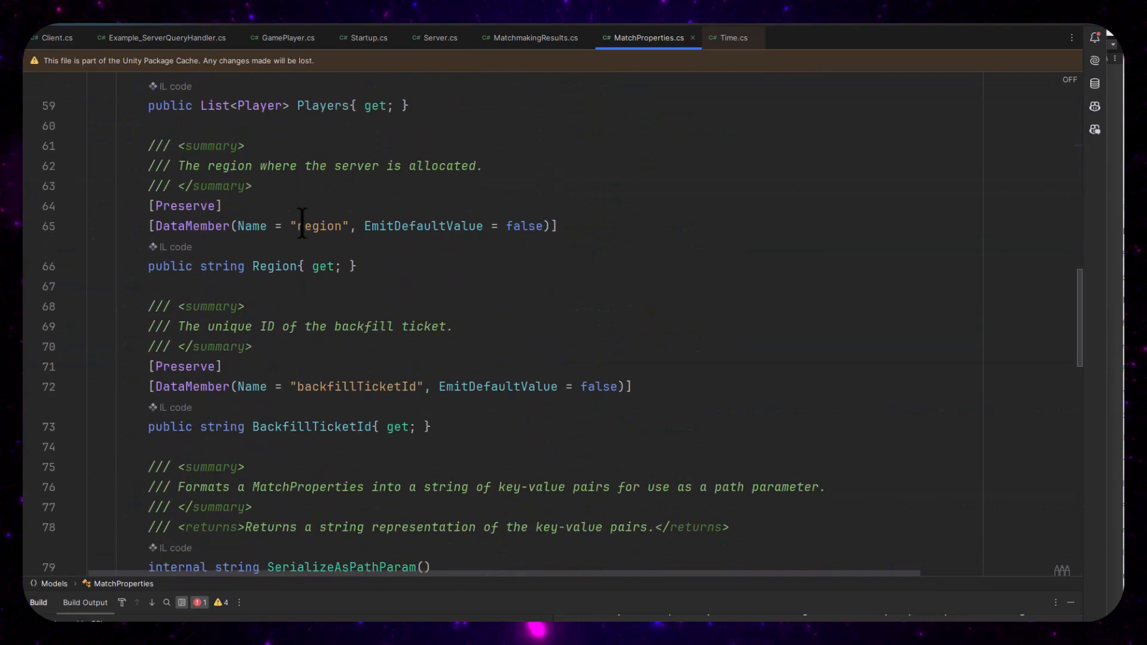
{"action": "scroll", "coordinate": [299, 224], "scroll_direction": "up", "scroll_amount": 6}
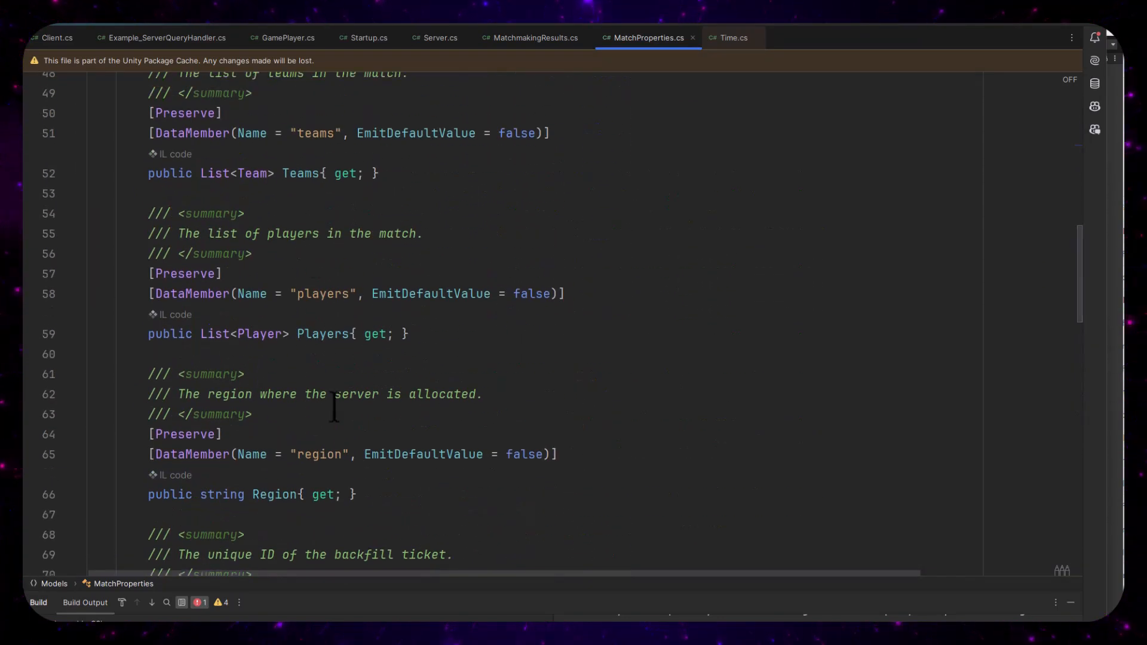
{"action": "scroll", "coordinate": [343, 421], "scroll_direction": "down", "scroll_amount": 3}
{"action": "key", "text": "ctrl+minus"}
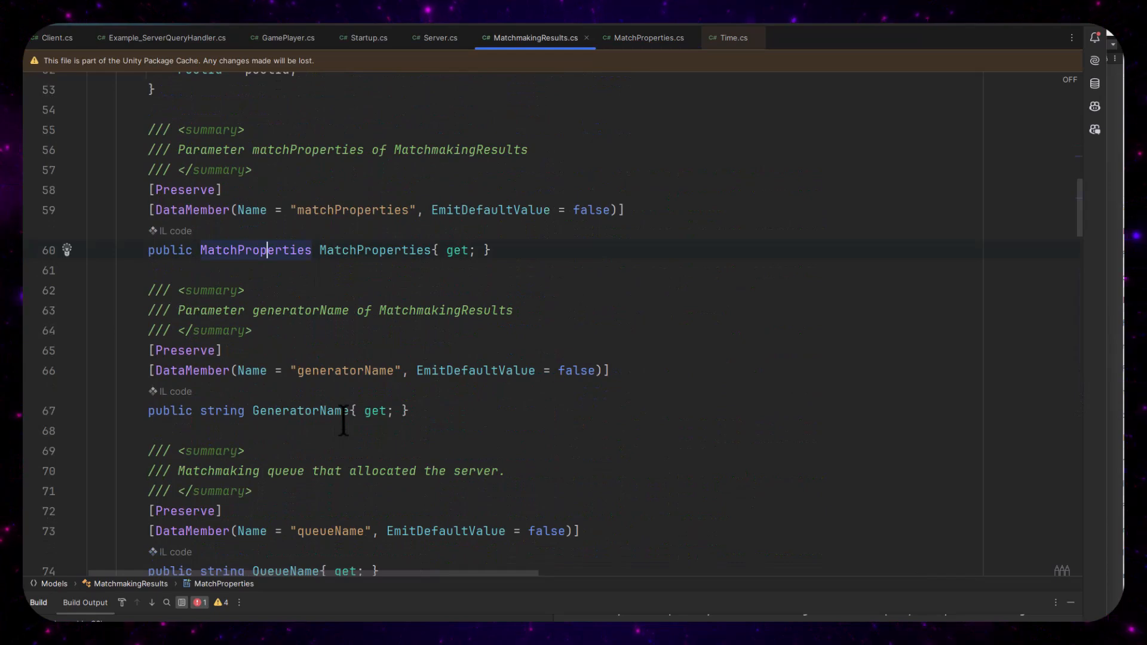
{"action": "key", "text": "ctrl+minus"}
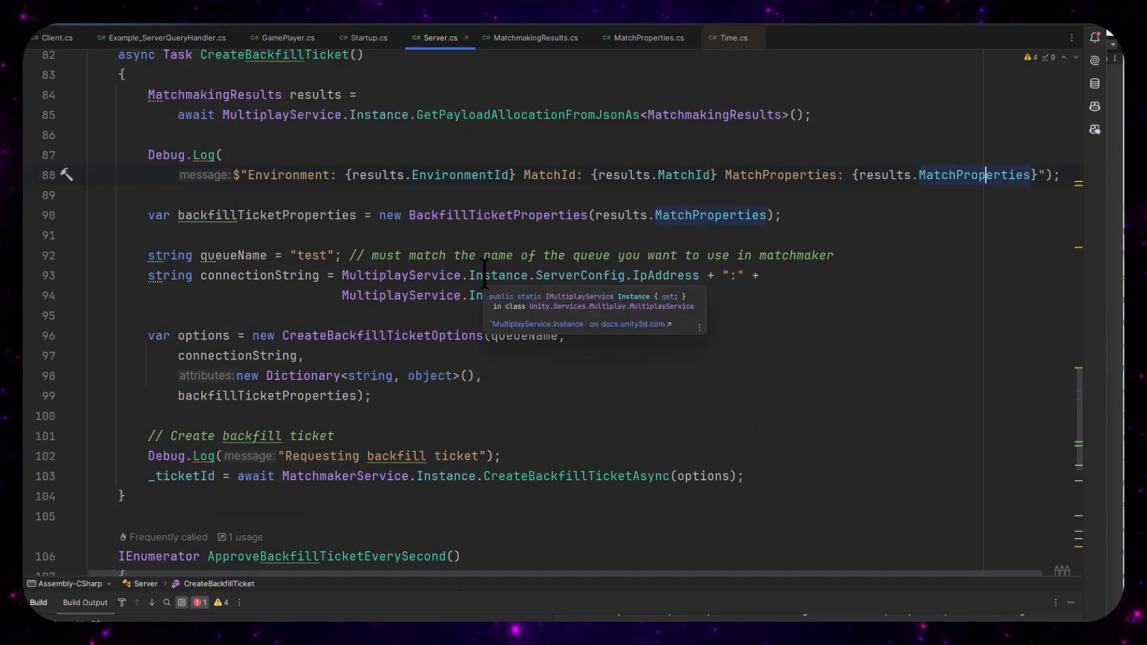
Examine where queueName is defined and used for the backfill ticket options in CreateBackfillTicket
{"action": "left_click", "coordinate": [396, 311]}
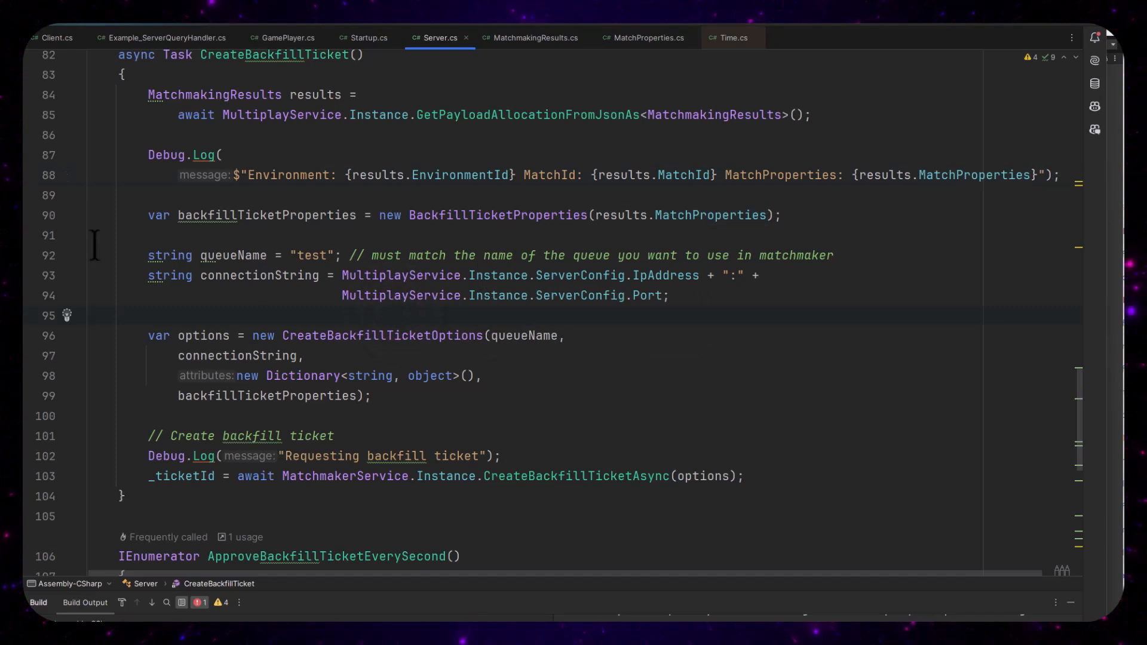
{"action": "left_click", "coordinate": [251, 256]}
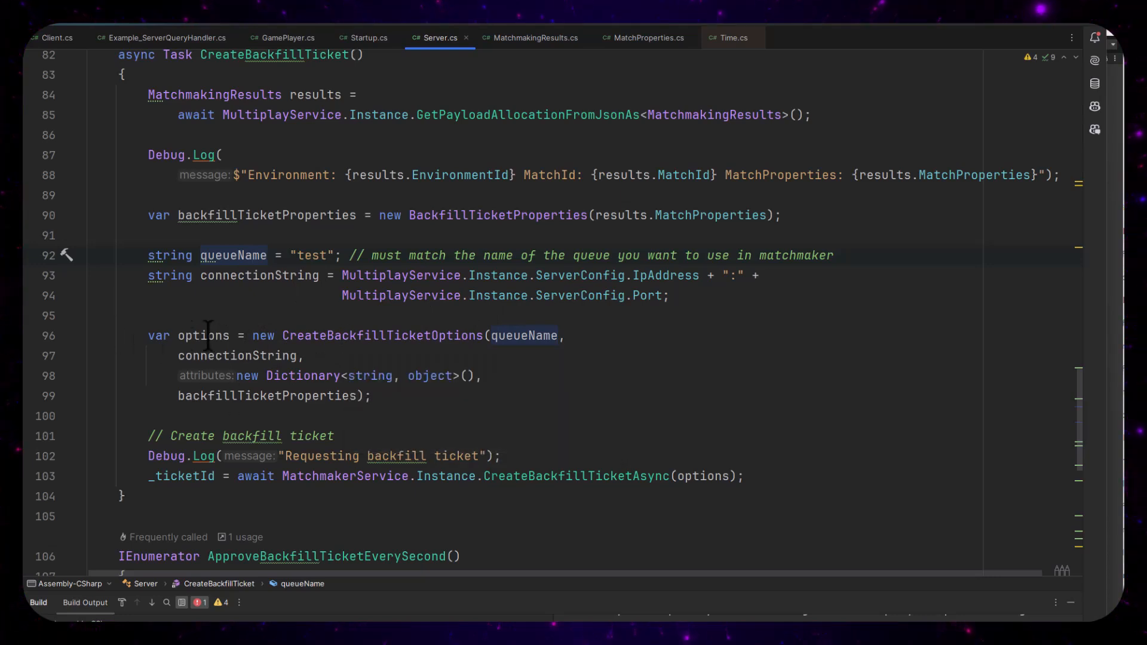
Examine the connection string, attributes dictionary and backfillTicketProperties arguments of CreateBackfillTicketOptions, and the CreateBackfillTicketAsync call that uses them
{"action": "left_click", "coordinate": [238, 355]}
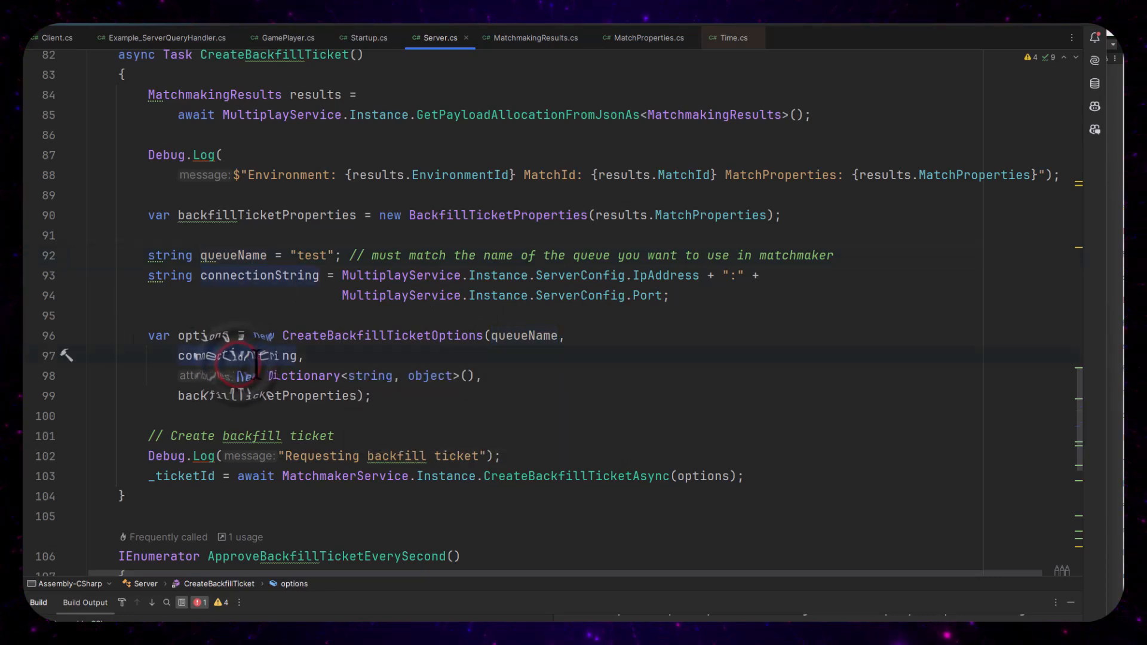
{"action": "left_click", "coordinate": [206, 376]}
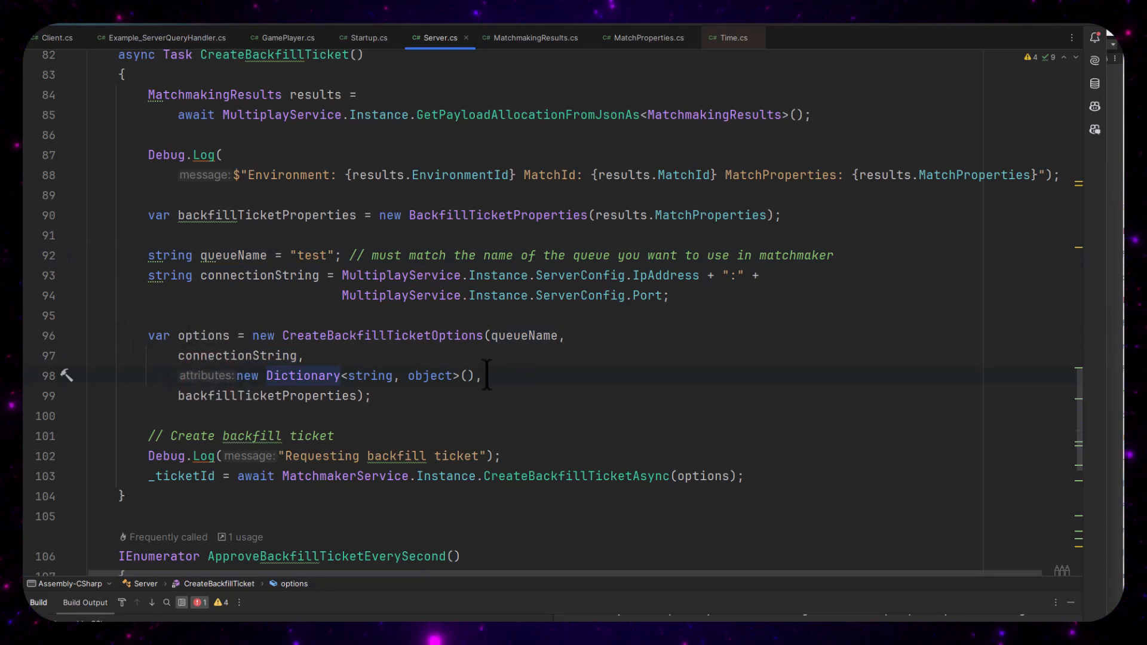
{"action": "left_click", "coordinate": [211, 396]}
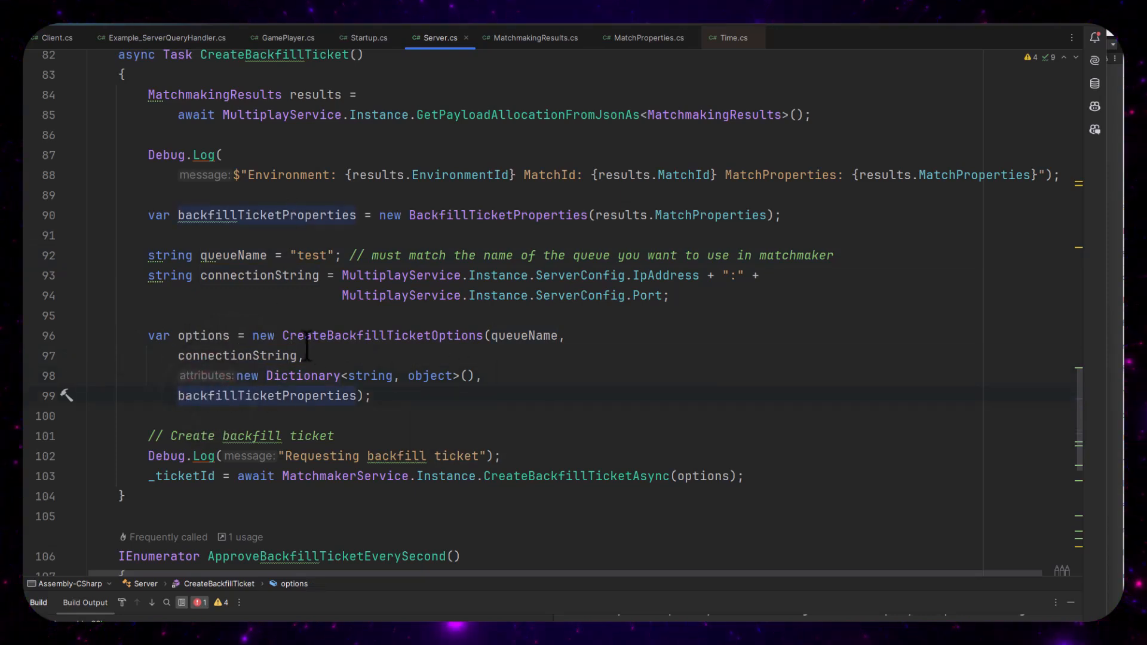
{"action": "scroll", "coordinate": [358, 424], "scroll_direction": "down", "scroll_amount": 2}
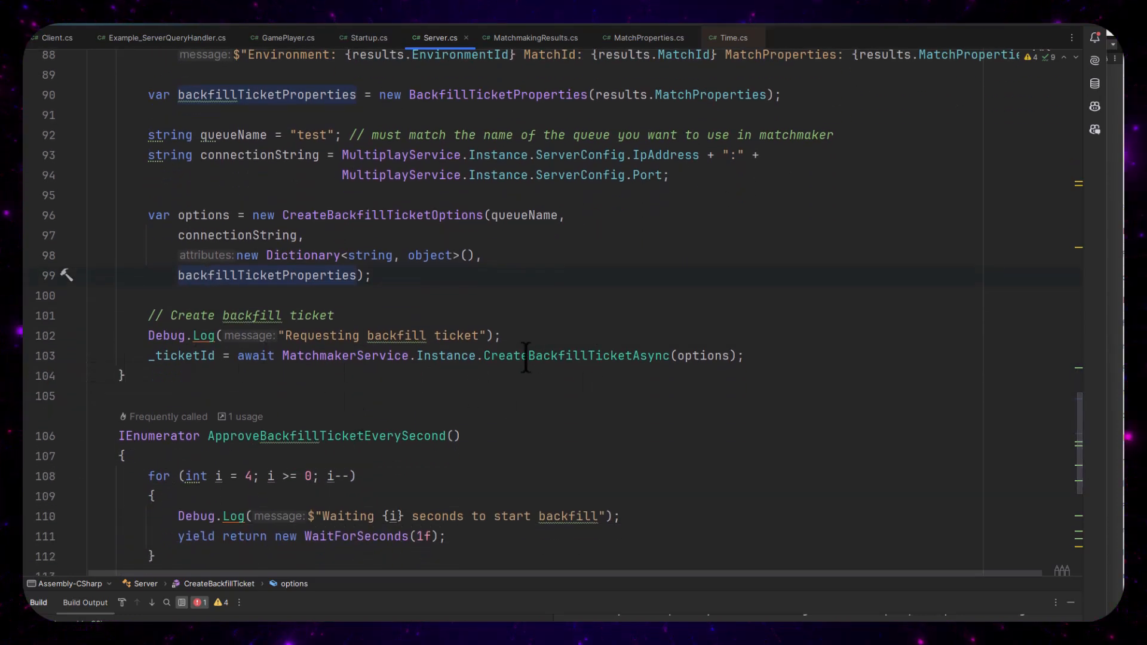
{"action": "left_click", "coordinate": [603, 357]}
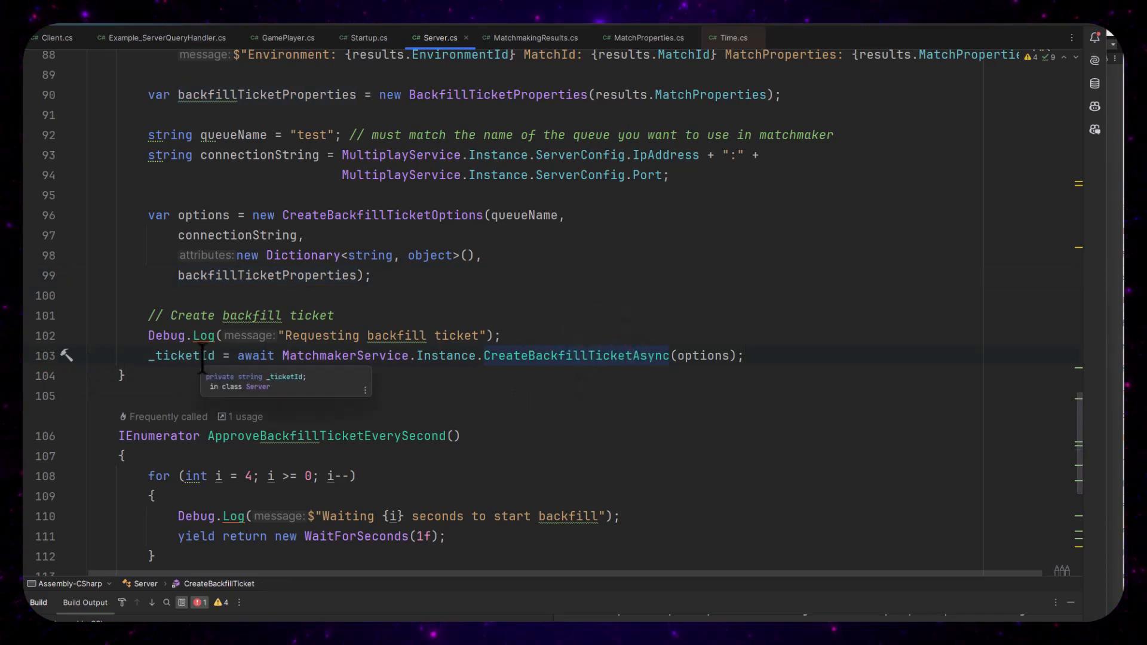
Review the ApproveBackfillTicketEverySecond coroutine, from its initial wait loop to the ApproveBackfillTicketAsync call
{"action": "scroll", "coordinate": [233, 352], "scroll_direction": "down", "scroll_amount": 3}
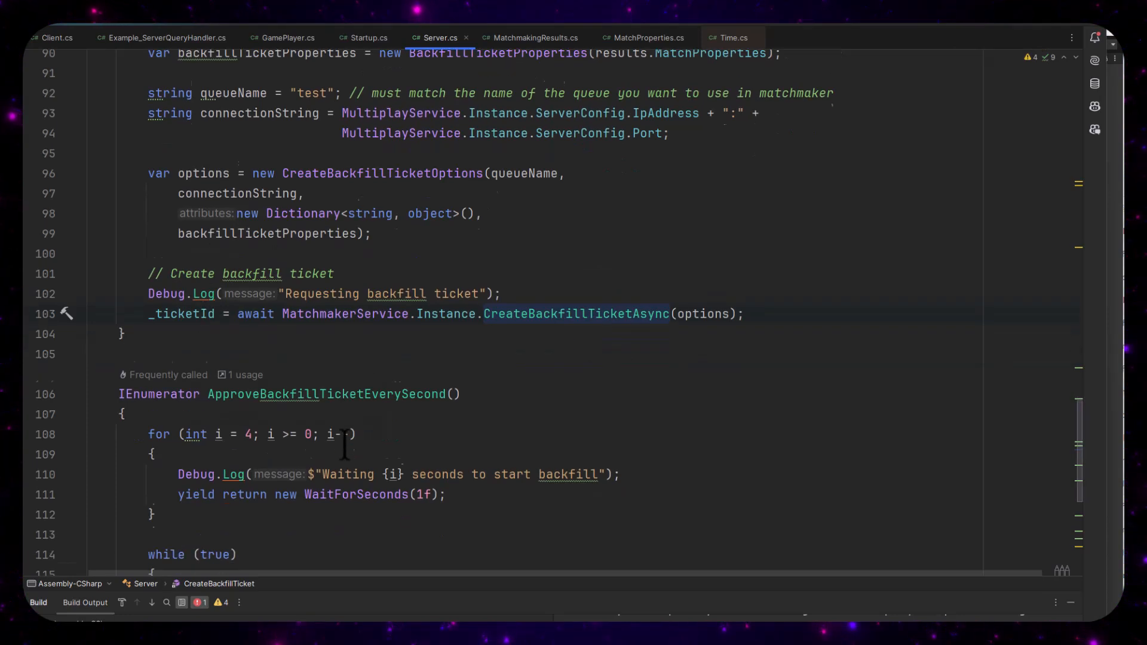
{"action": "scroll", "coordinate": [232, 347], "scroll_direction": "down", "scroll_amount": 3}
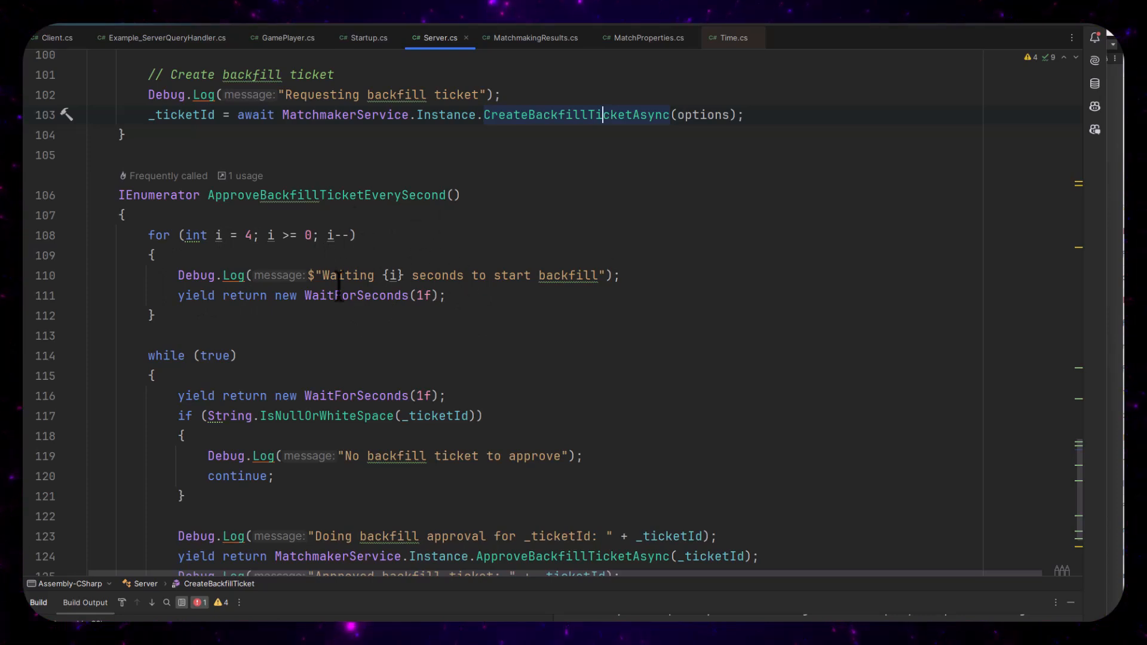
{"action": "scroll", "coordinate": [179, 203], "scroll_direction": "down", "scroll_amount": 2}
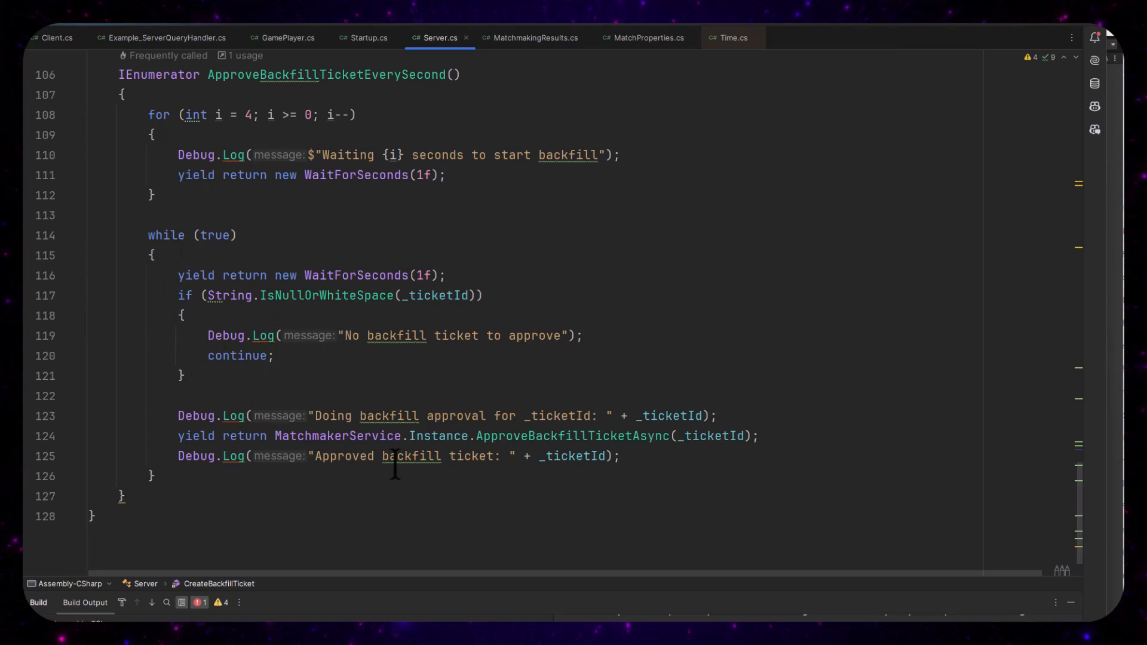
{"action": "double_click", "coordinate": [540, 441]}
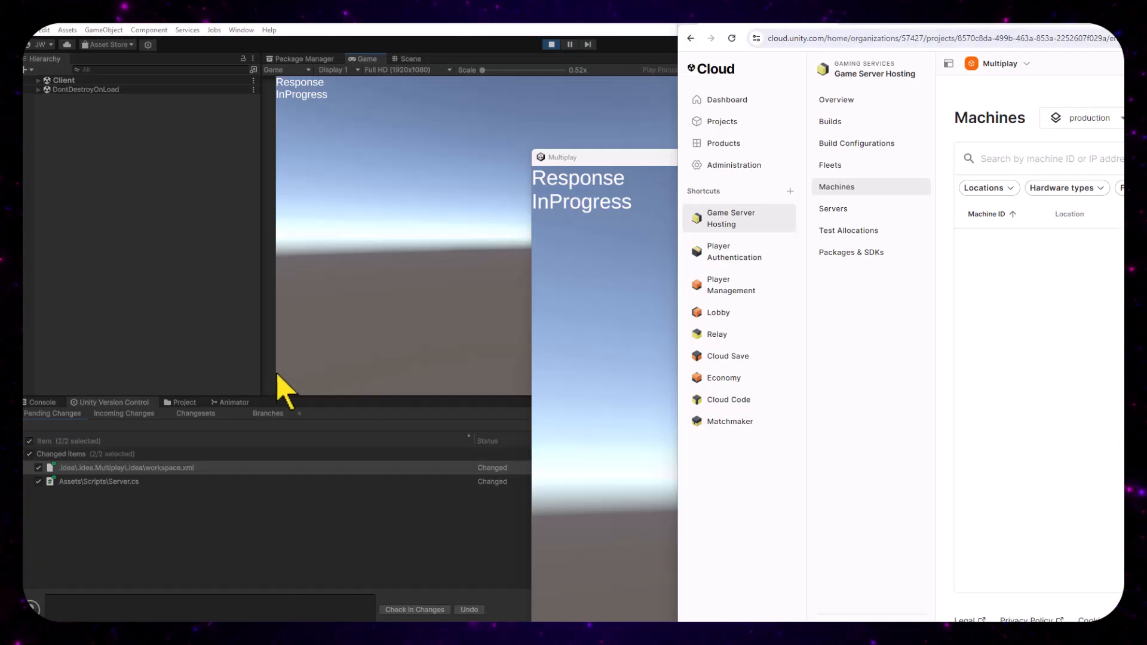
Switch to the Unity Cloud dashboard, place its window below the client views, refresh the Machines list and clear the Online status filter
{"action": "left_click_drag", "start_coordinate": [1144, 15], "coordinate": [657, 238]}
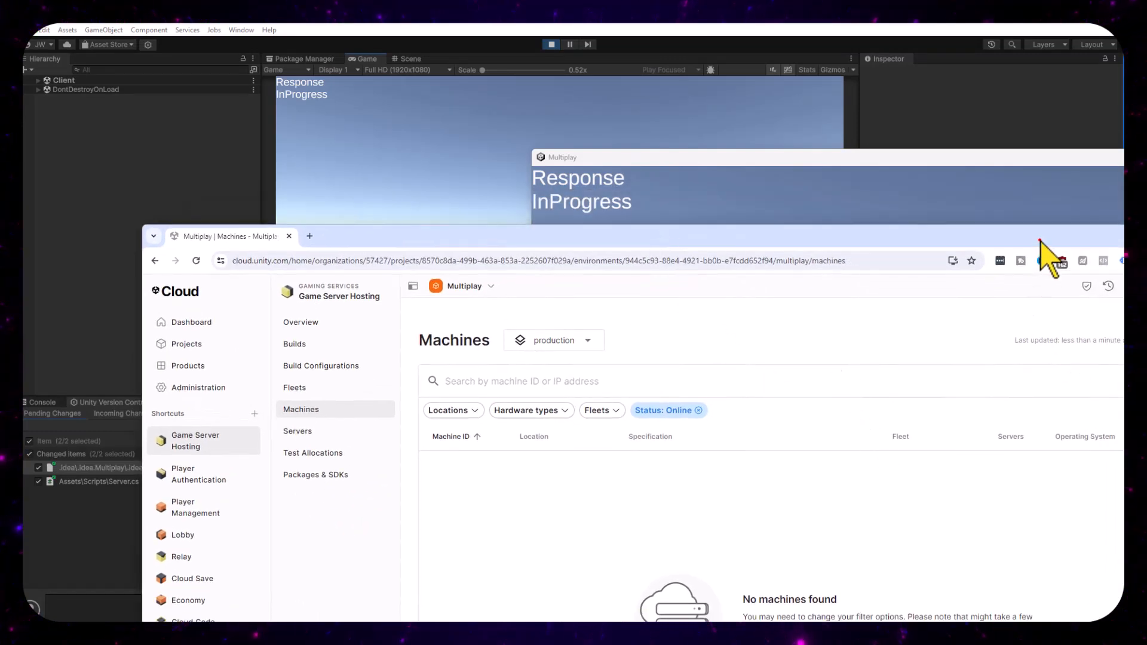
{"action": "left_click_drag", "start_coordinate": [1041, 237], "coordinate": [918, 239]}
{"action": "left_click", "coordinate": [1084, 338]}
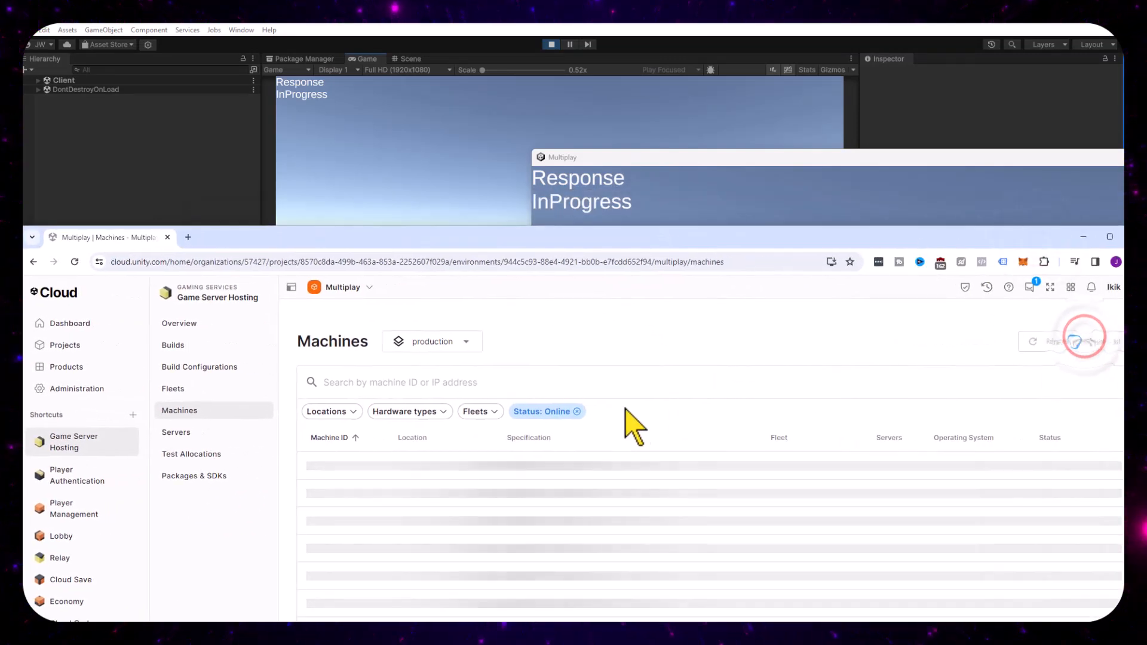
{"action": "left_click", "coordinate": [577, 411]}
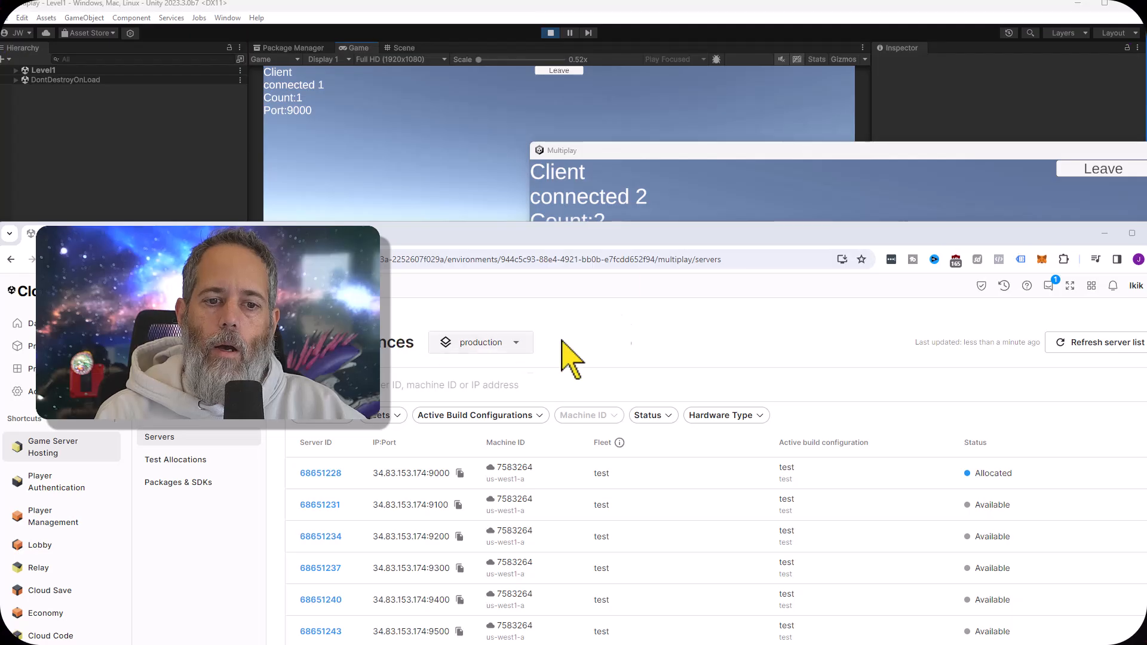
Open the allocated server's Engine.log and examine its client connection and backfill approval entries
{"action": "left_click", "coordinate": [320, 473]}
{"action": "left_click", "coordinate": [413, 386]}
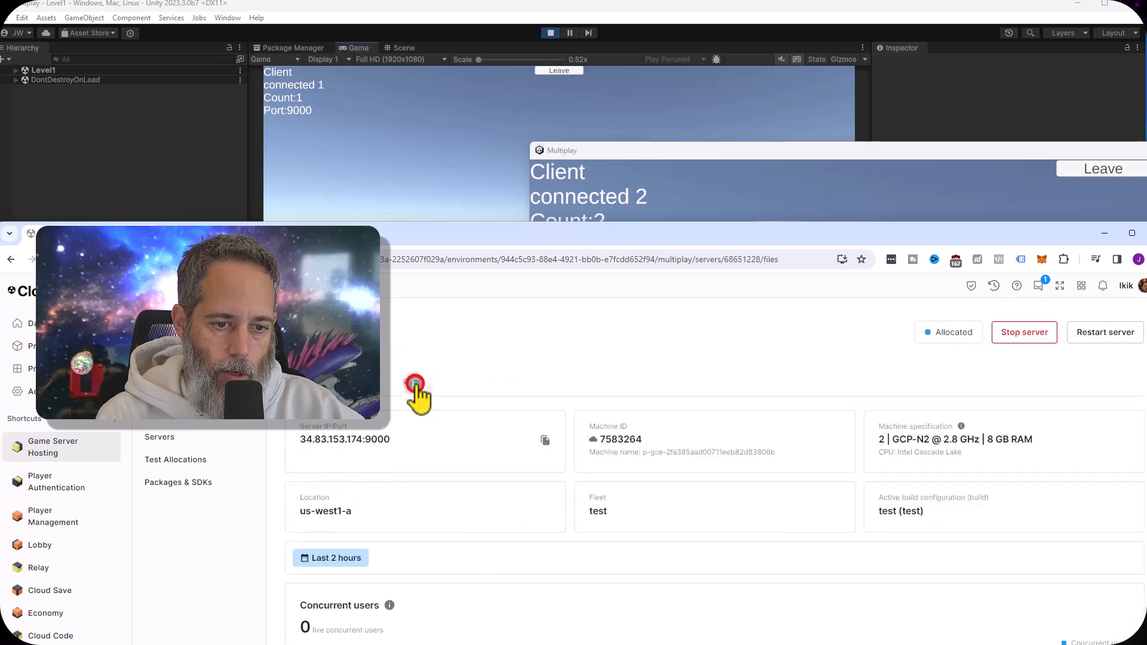
{"action": "left_click", "coordinate": [326, 525]}
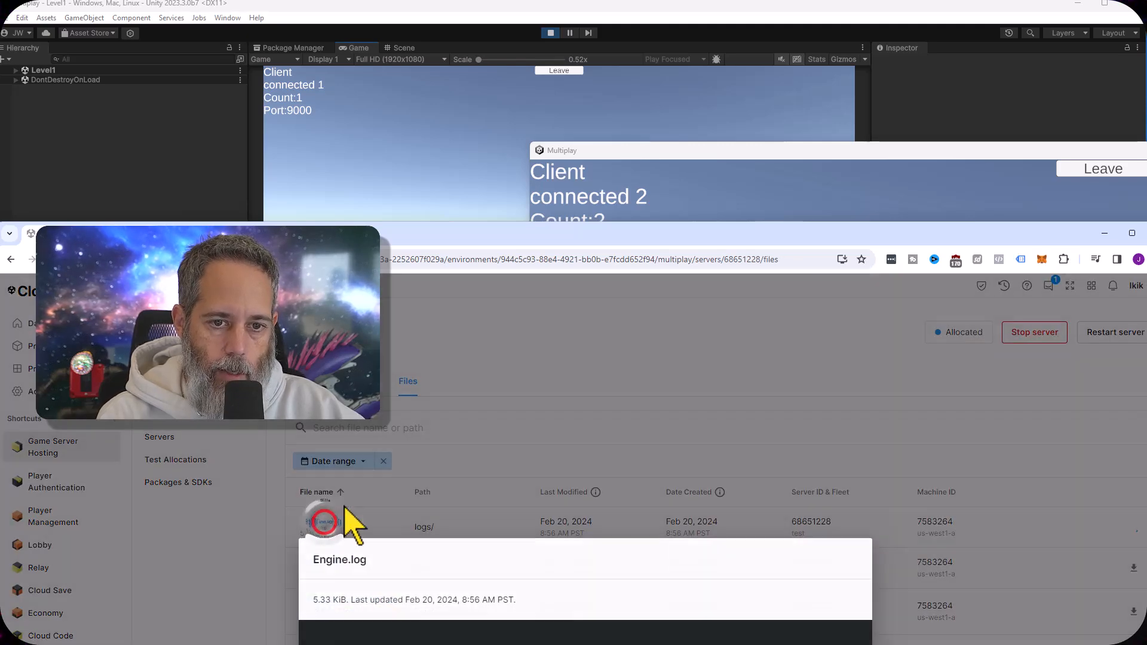
{"action": "left_click_drag", "start_coordinate": [501, 236], "coordinate": [564, 36]}
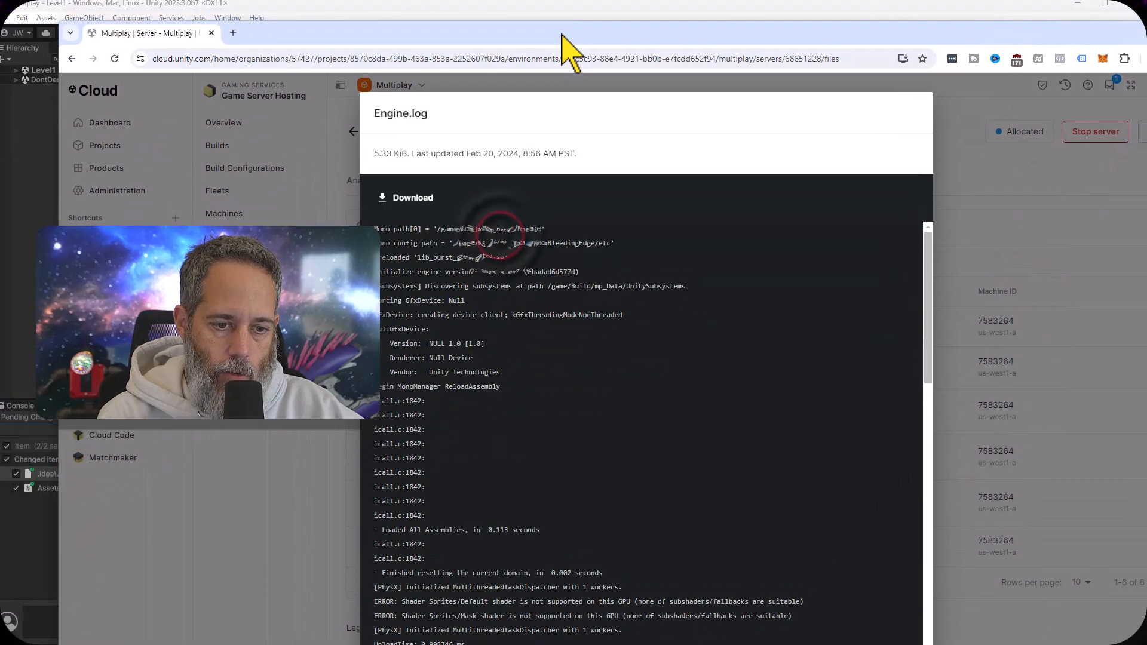
{"action": "scroll", "coordinate": [631, 369], "scroll_direction": "down", "scroll_amount": 10}
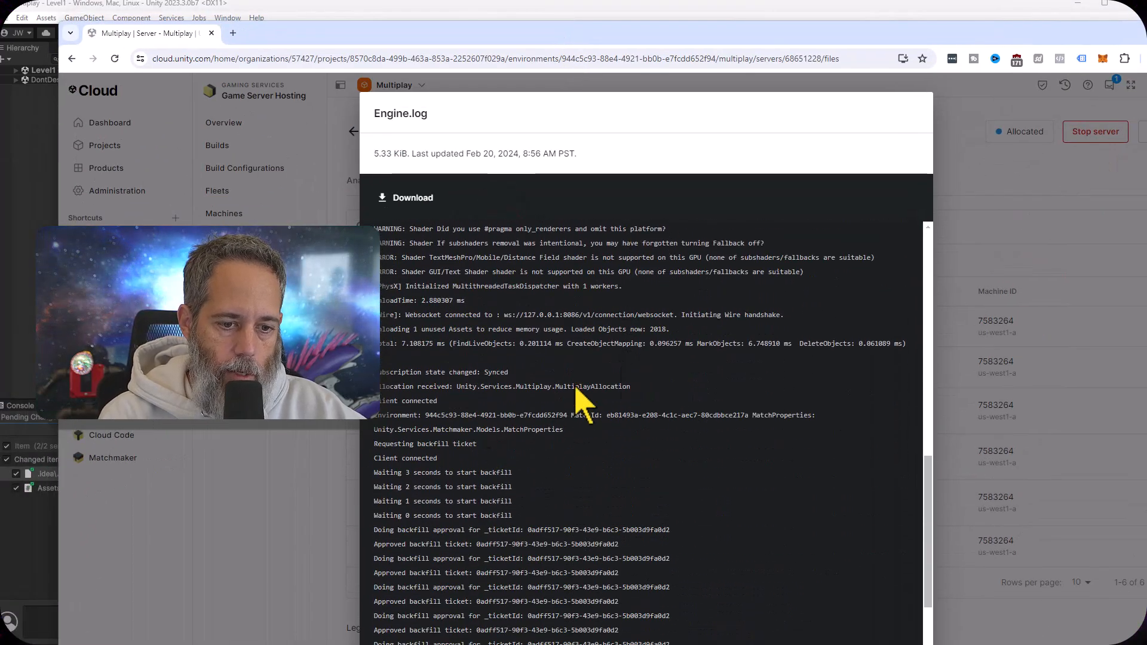
{"action": "scroll", "coordinate": [531, 526], "scroll_direction": "down", "scroll_amount": 5}
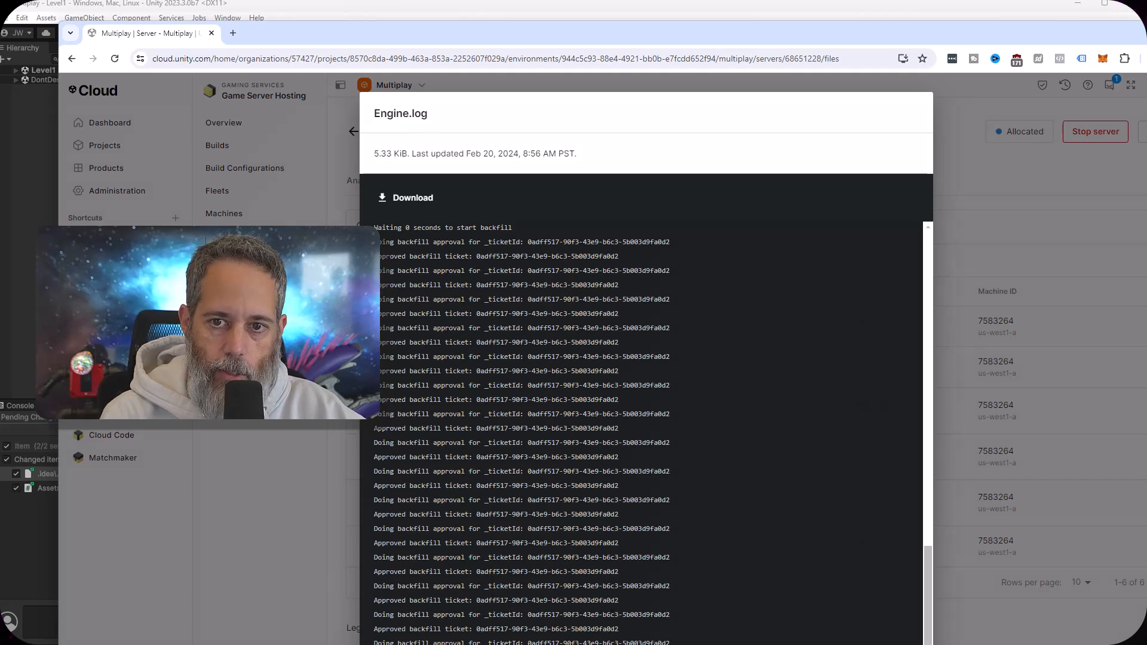
Close the log, return to the game windows and move the third client's window beside the second client's
{"action": "key", "text": "Escape"}
{"action": "key", "text": "super+Down"}
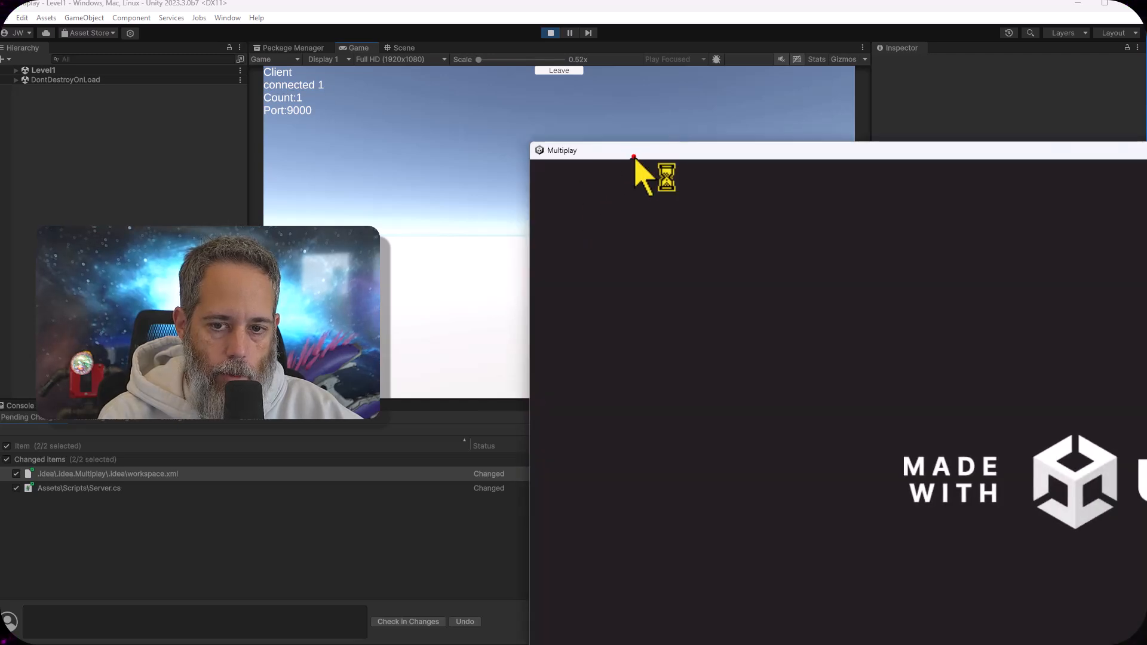
{"action": "left_click_drag", "start_coordinate": [634, 157], "coordinate": [829, 158]}
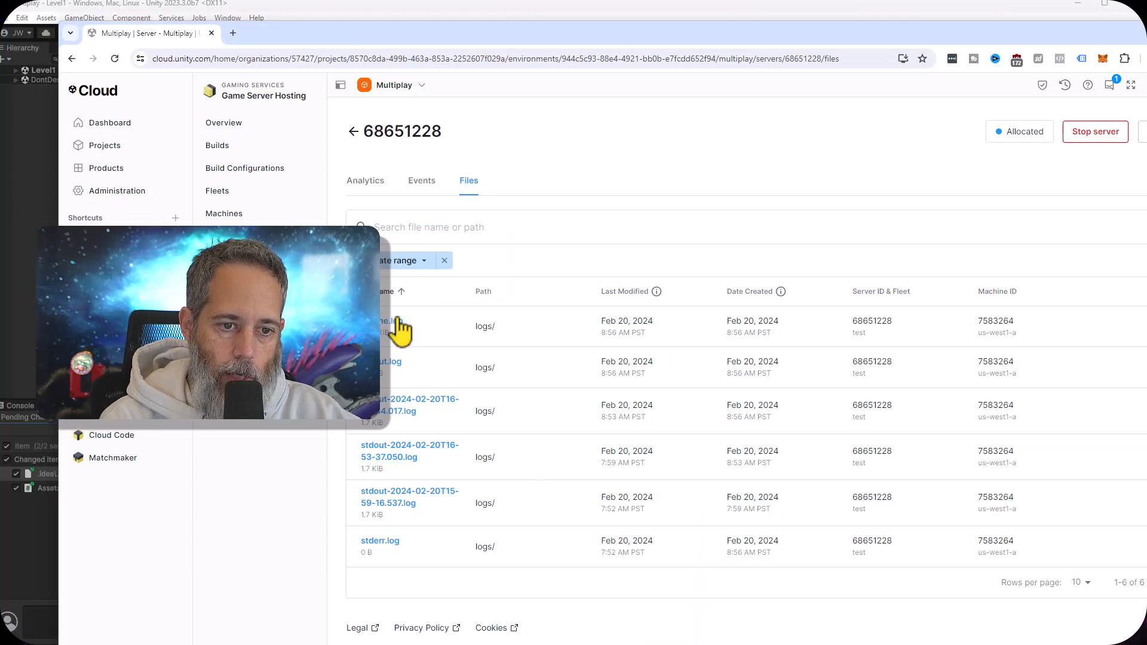
Reload the allocated server's file list from the server instances and check the latest entries in Engine.log
{"action": "left_click", "coordinate": [353, 127]}
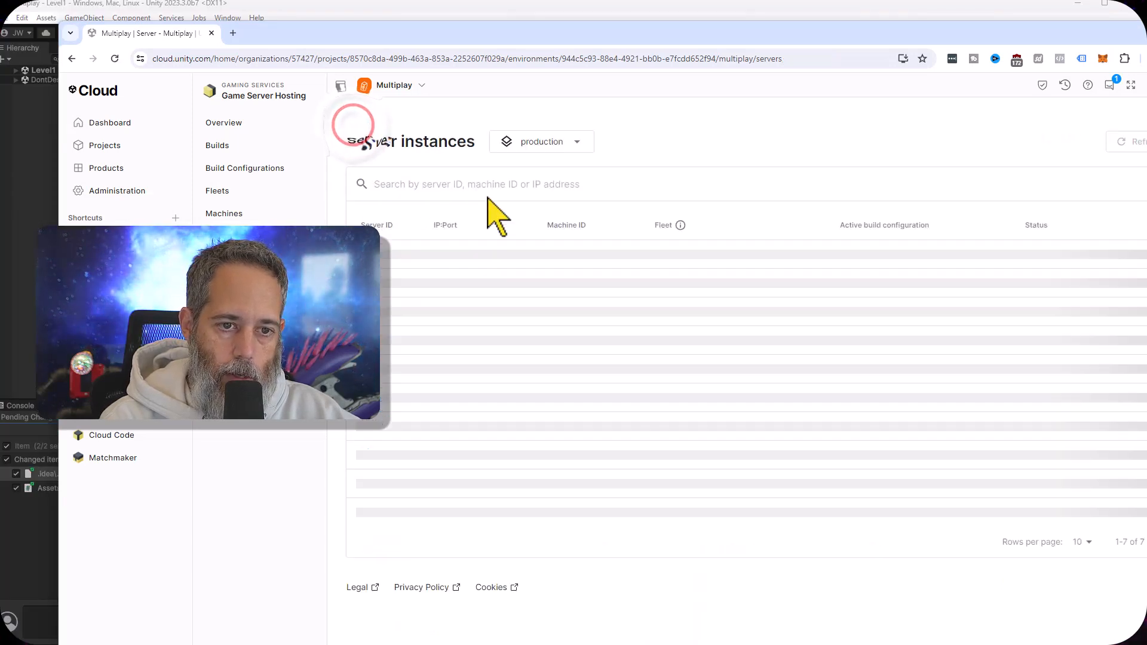
{"action": "left_click", "coordinate": [384, 276]}
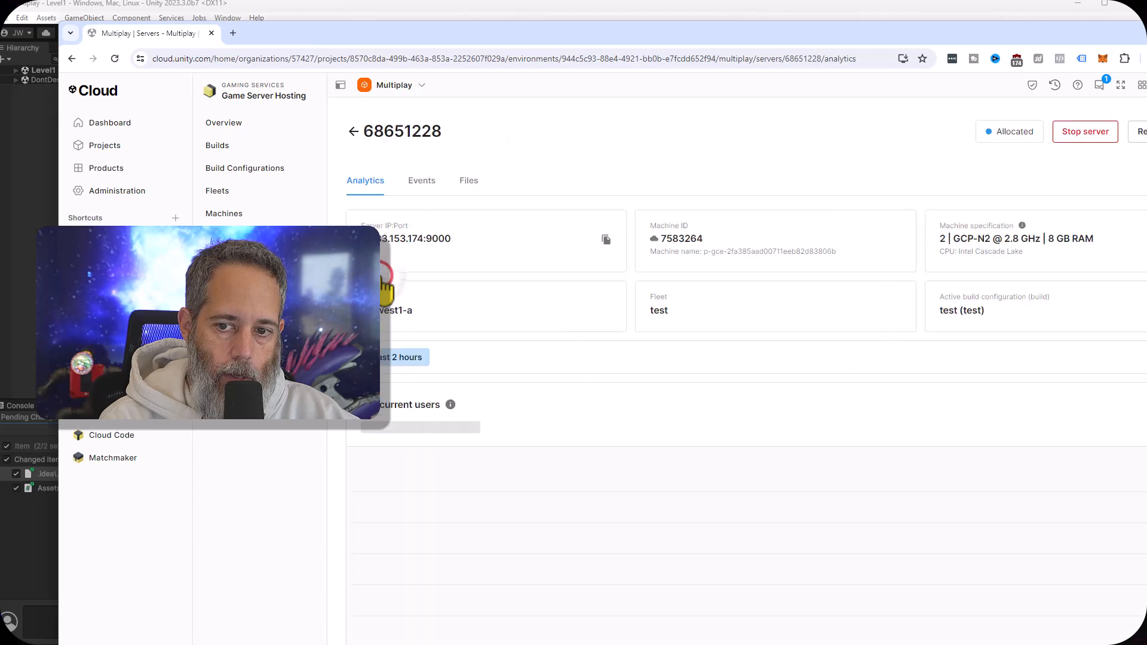
{"action": "left_click", "coordinate": [464, 175]}
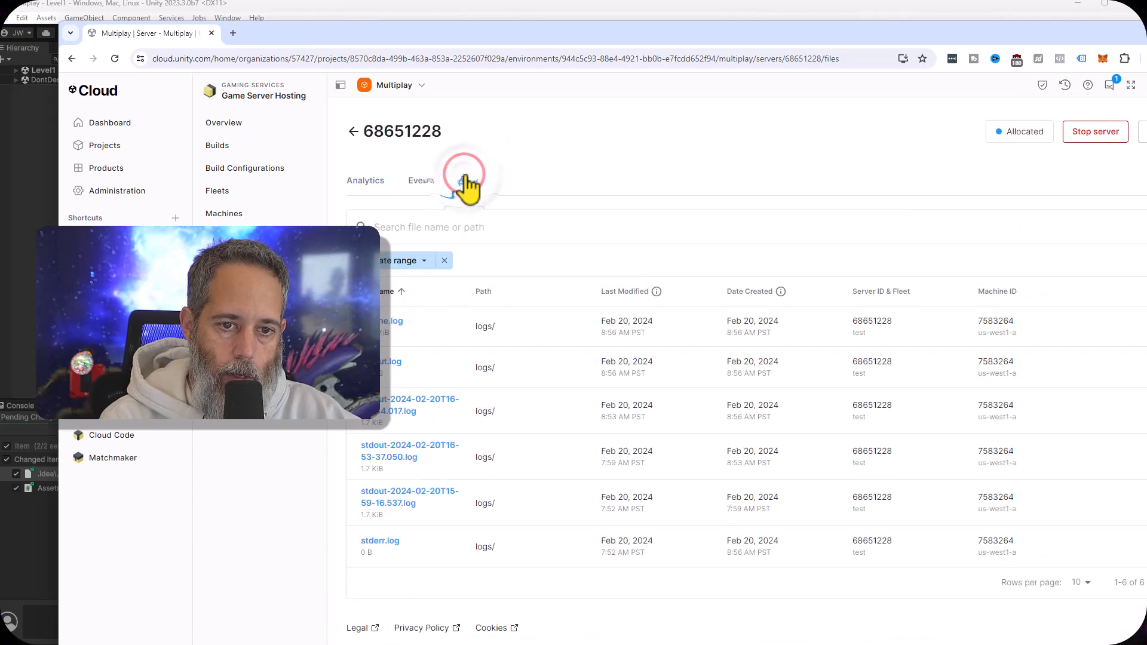
{"action": "left_click", "coordinate": [392, 322]}
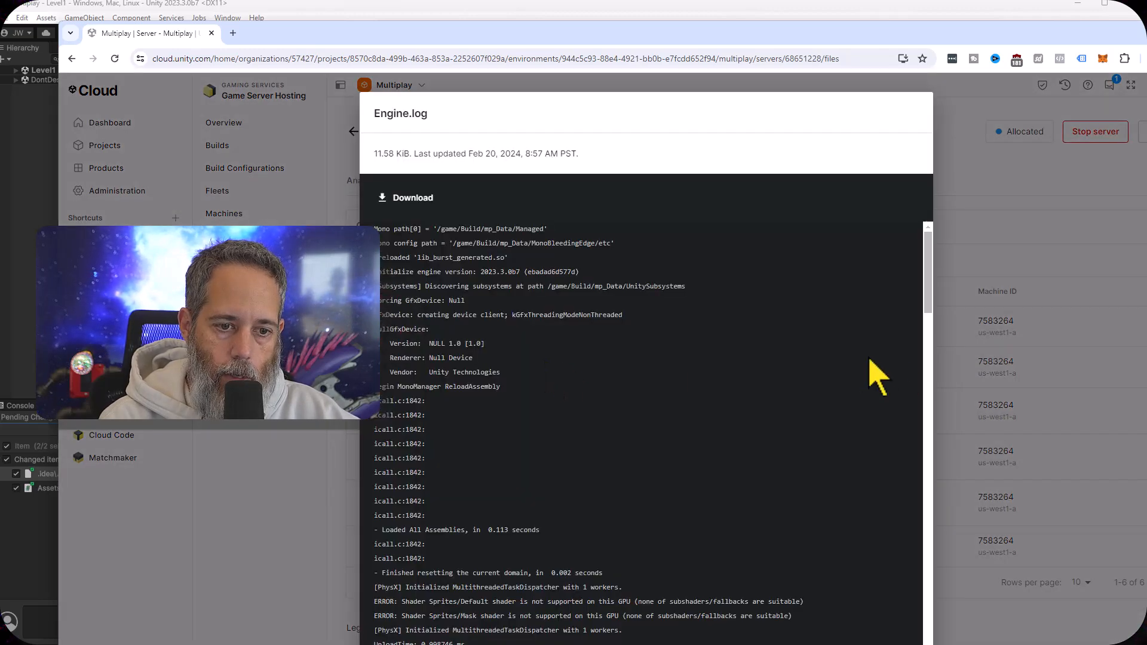
{"action": "scroll", "coordinate": [747, 375], "scroll_direction": "down", "scroll_amount": 15}
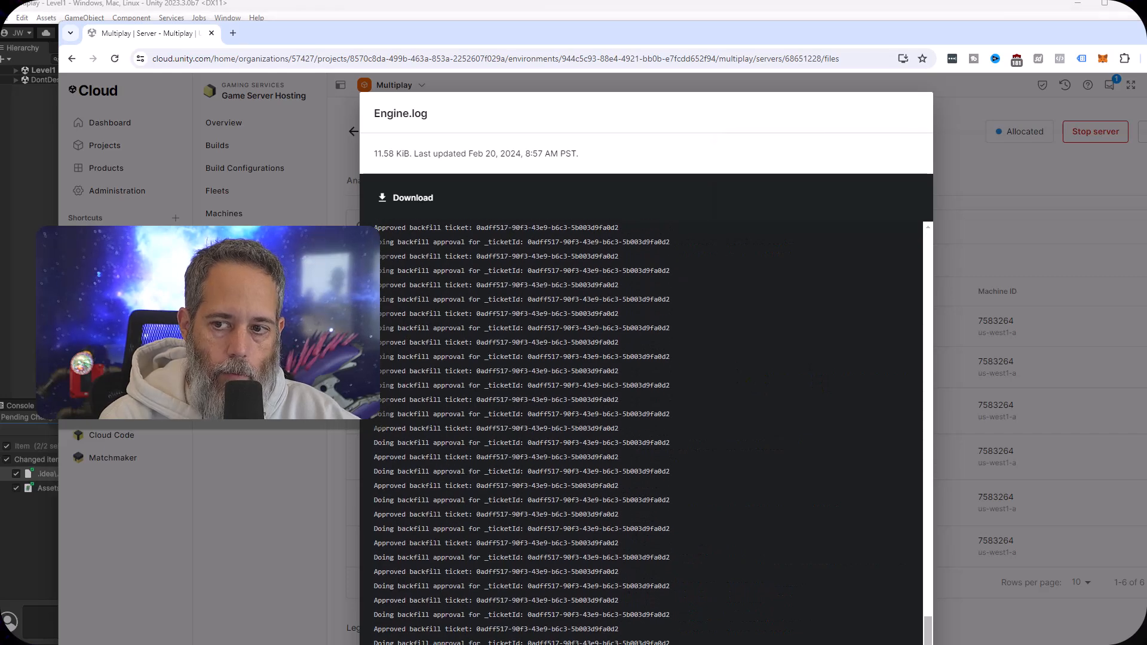
Bring the client windows to the front to compare their connections, and stop play mode in the Unity editor
{"action": "key", "text": "alt+Tab"}
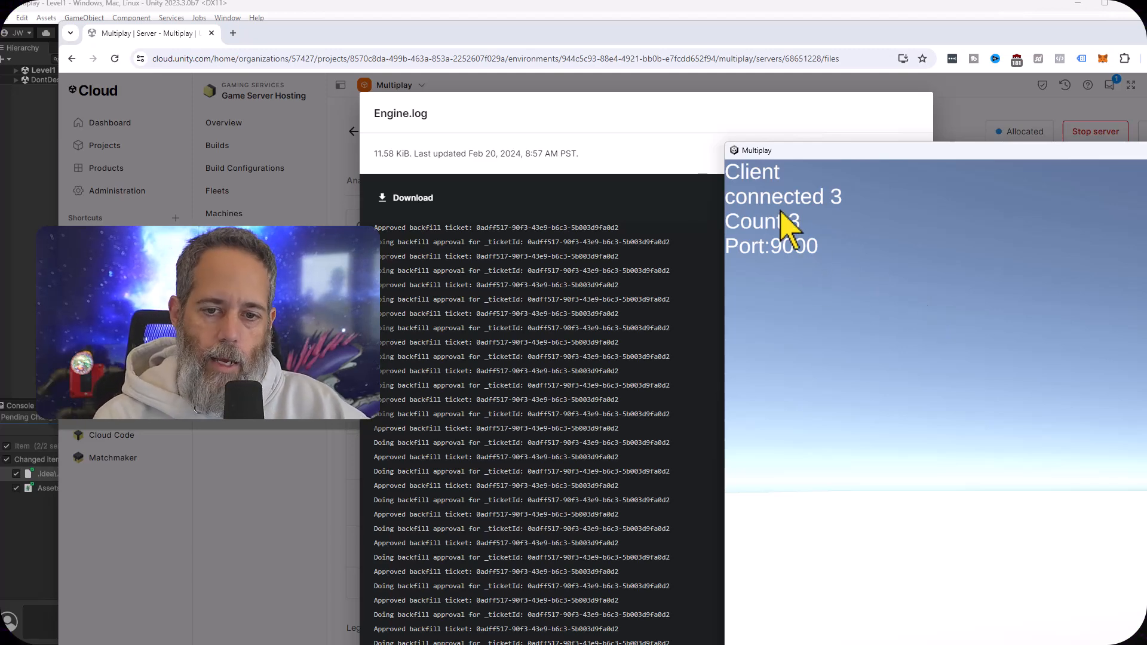
{"action": "left_click", "coordinate": [500, 644]}
{"action": "left_click", "coordinate": [500, 644]}
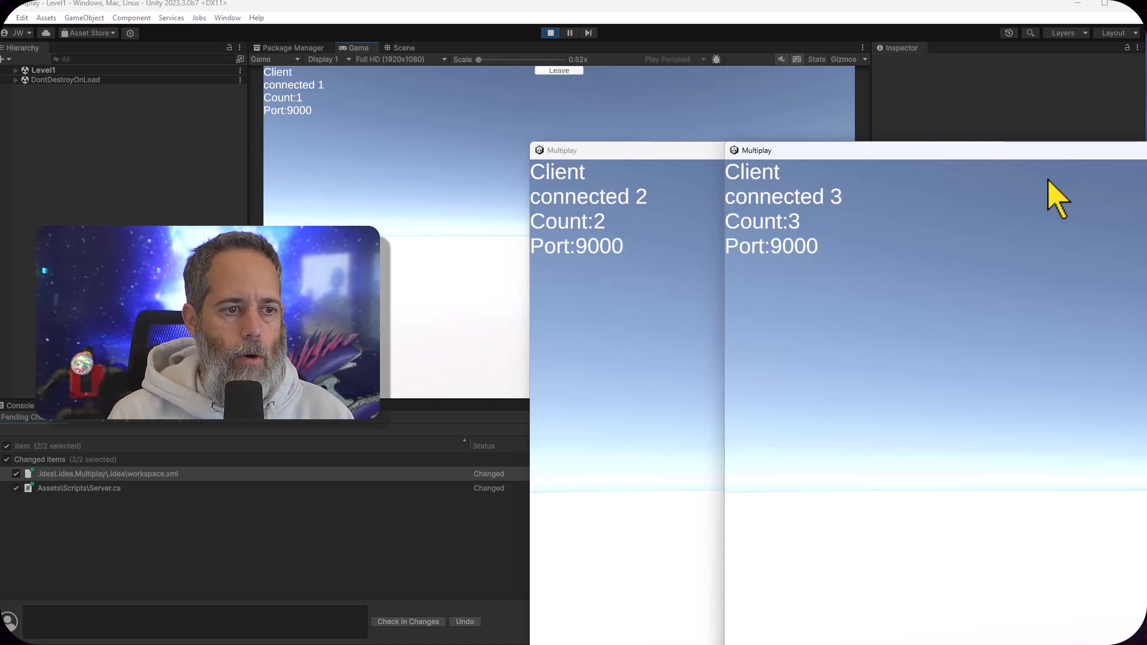
{"action": "left_click", "coordinate": [550, 33]}
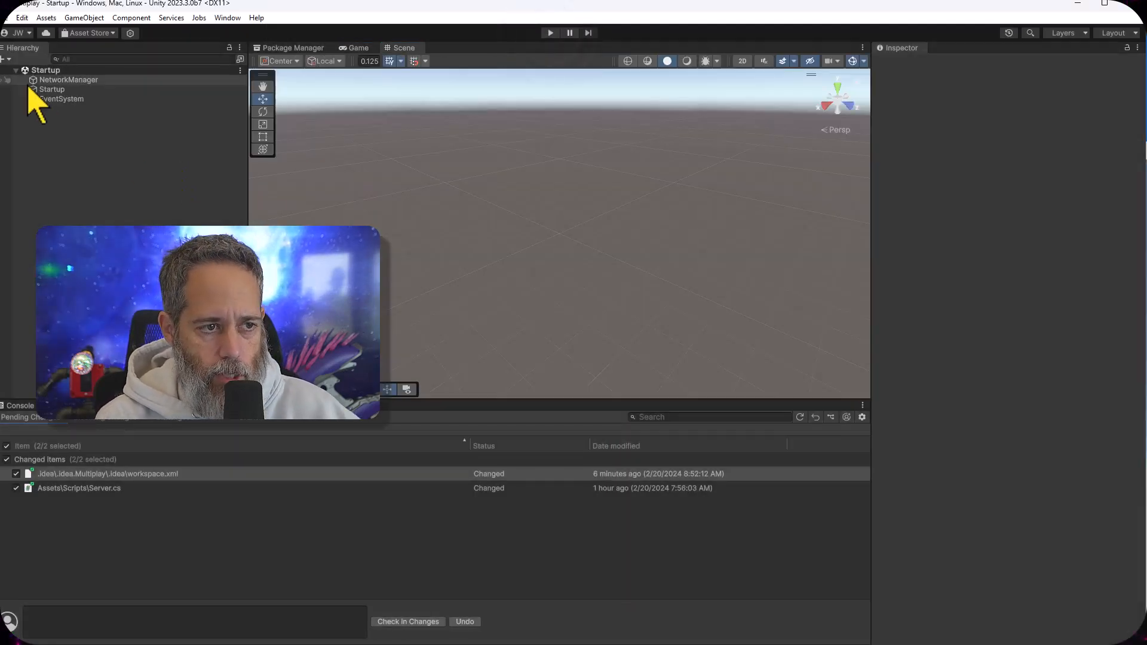
Find the player prefab assigned to the NetworkManager in the project's Prefabs folder and inspect its components
{"action": "left_click", "coordinate": [34, 81]}
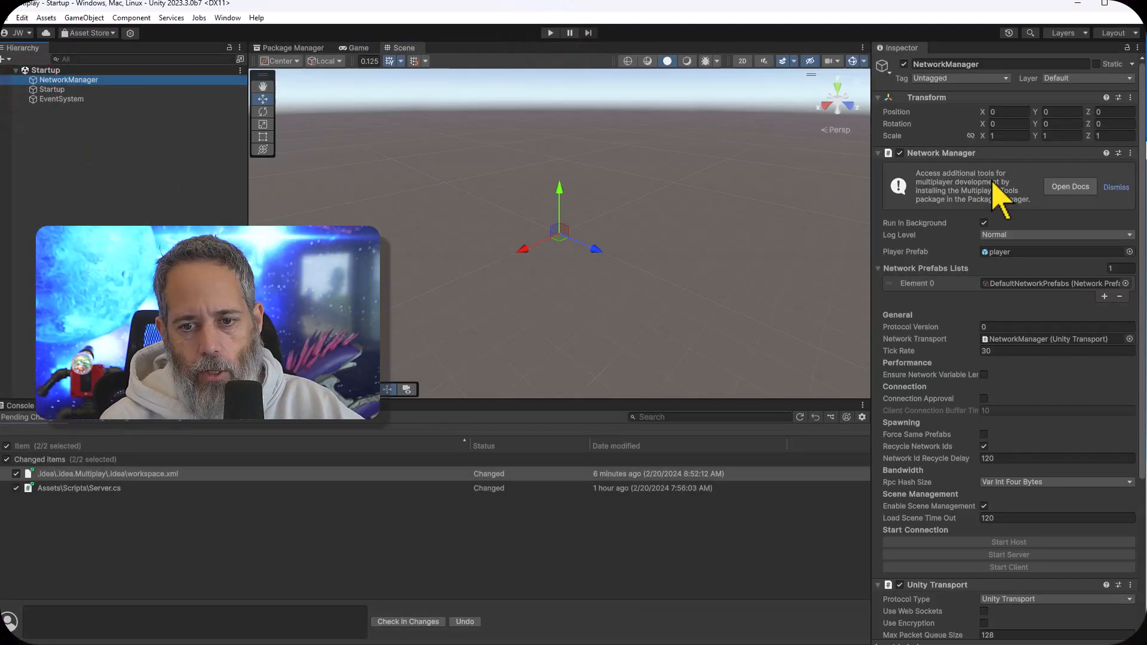
{"action": "left_click", "coordinate": [1018, 251]}
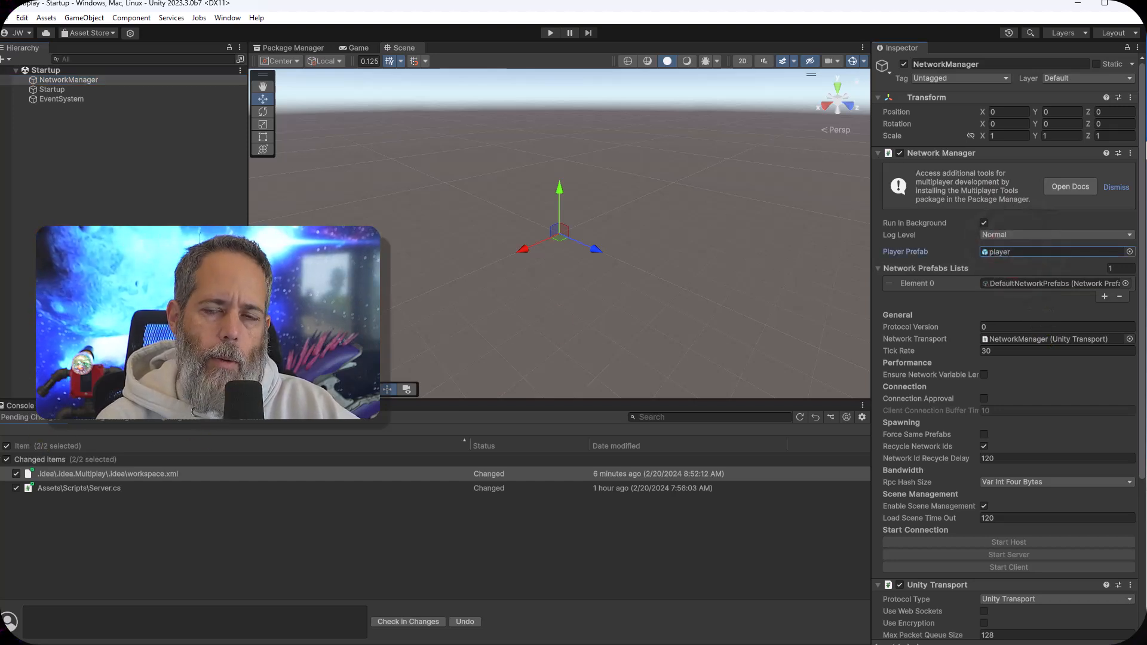
{"action": "left_click", "coordinate": [170, 408]}
{"action": "left_click", "coordinate": [1002, 252]}
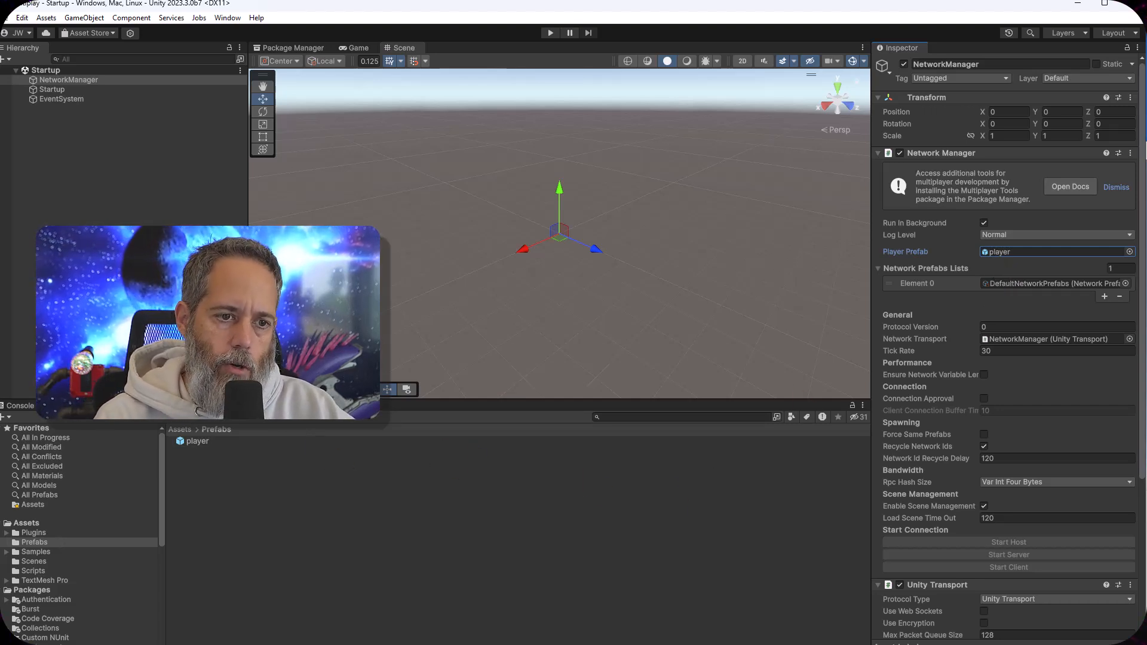
{"action": "left_click", "coordinate": [201, 445]}
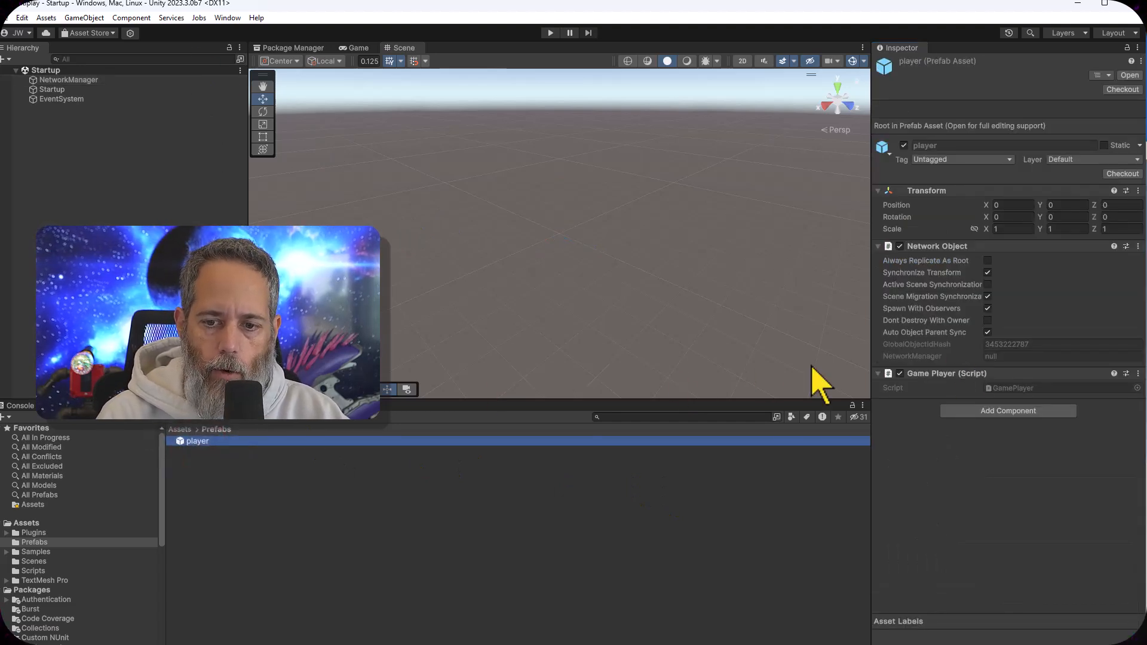
Open the player prefab's GamePlayer script and review its server and client RPC methods, OnNetworkSpawn and Start
{"action": "double_click", "coordinate": [1016, 388]}
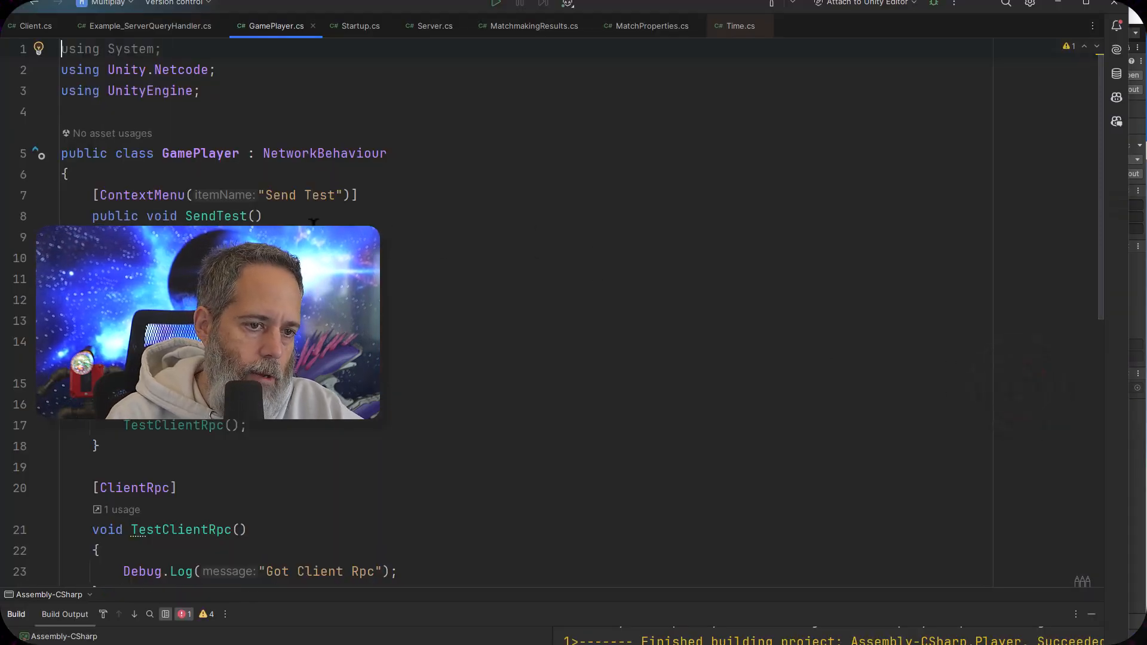
{"action": "scroll", "coordinate": [309, 223], "scroll_direction": "down", "scroll_amount": 3}
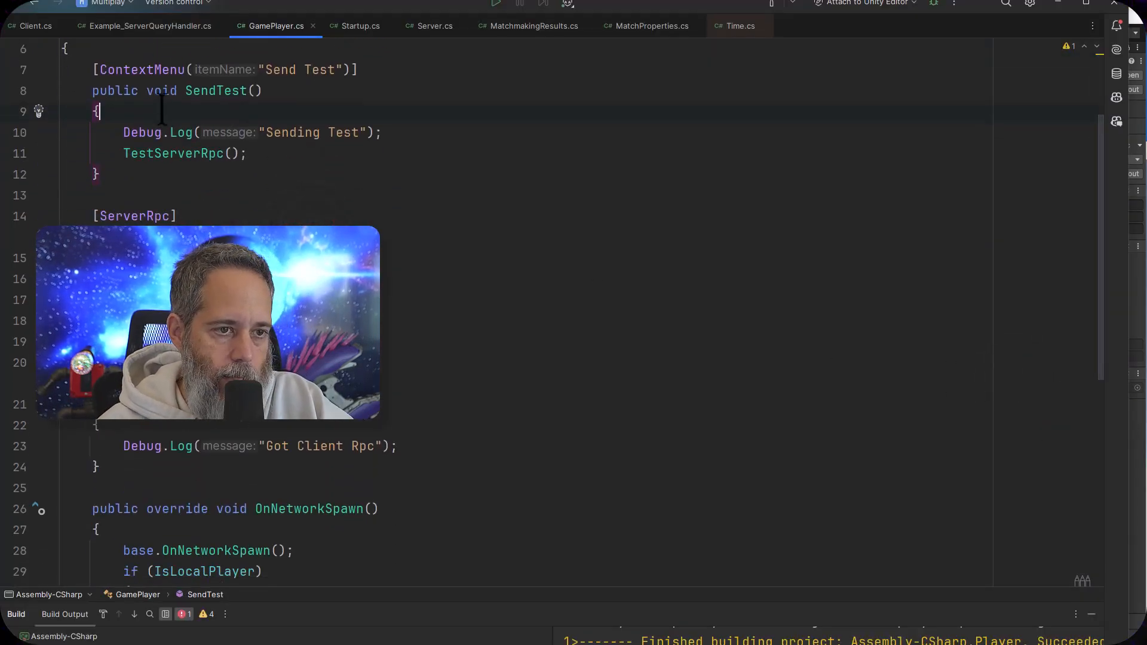
{"action": "scroll", "coordinate": [520, 311], "scroll_direction": "down", "scroll_amount": 5}
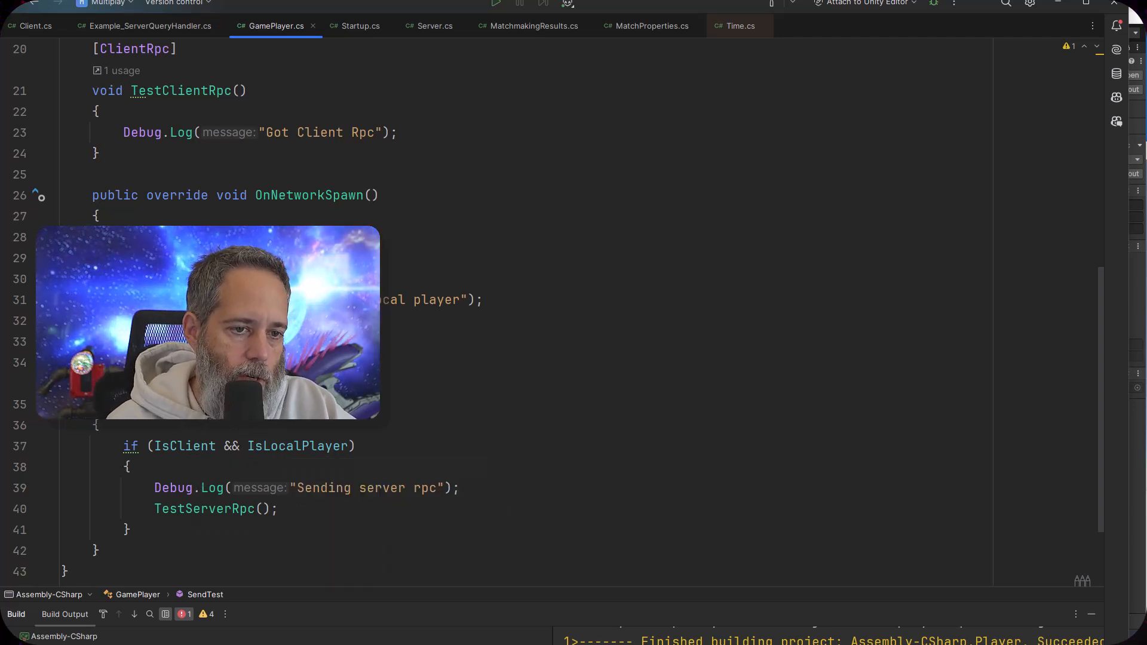
{"action": "scroll", "coordinate": [185, 525], "scroll_direction": "up", "scroll_amount": 2}
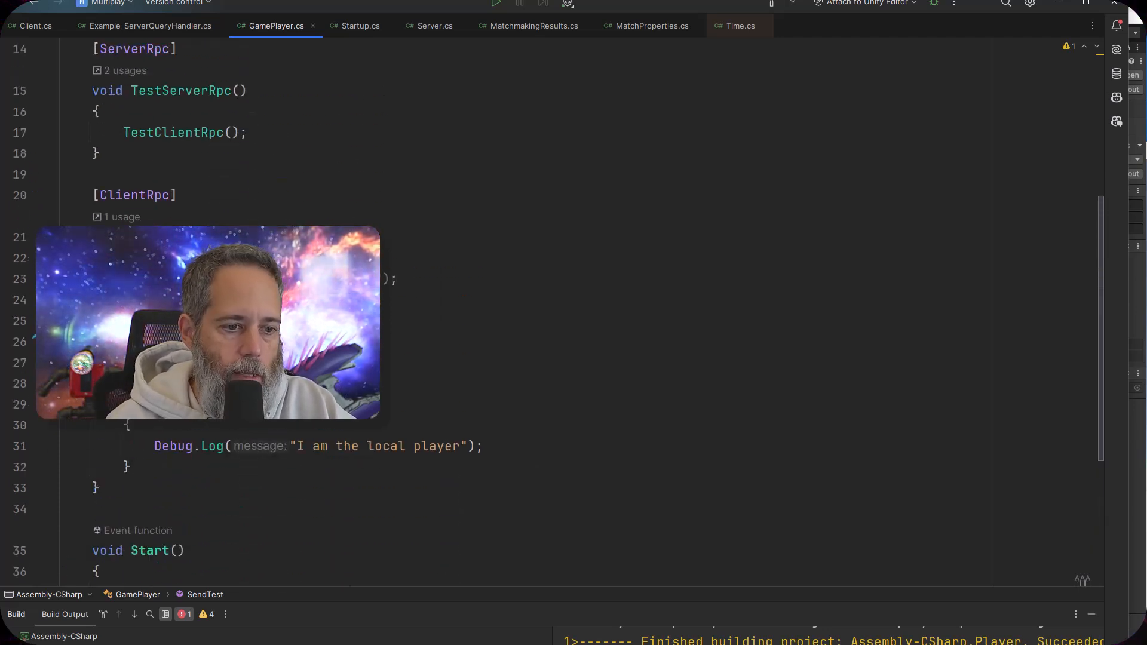
{"action": "scroll", "coordinate": [185, 525], "scroll_direction": "up", "scroll_amount": 1}
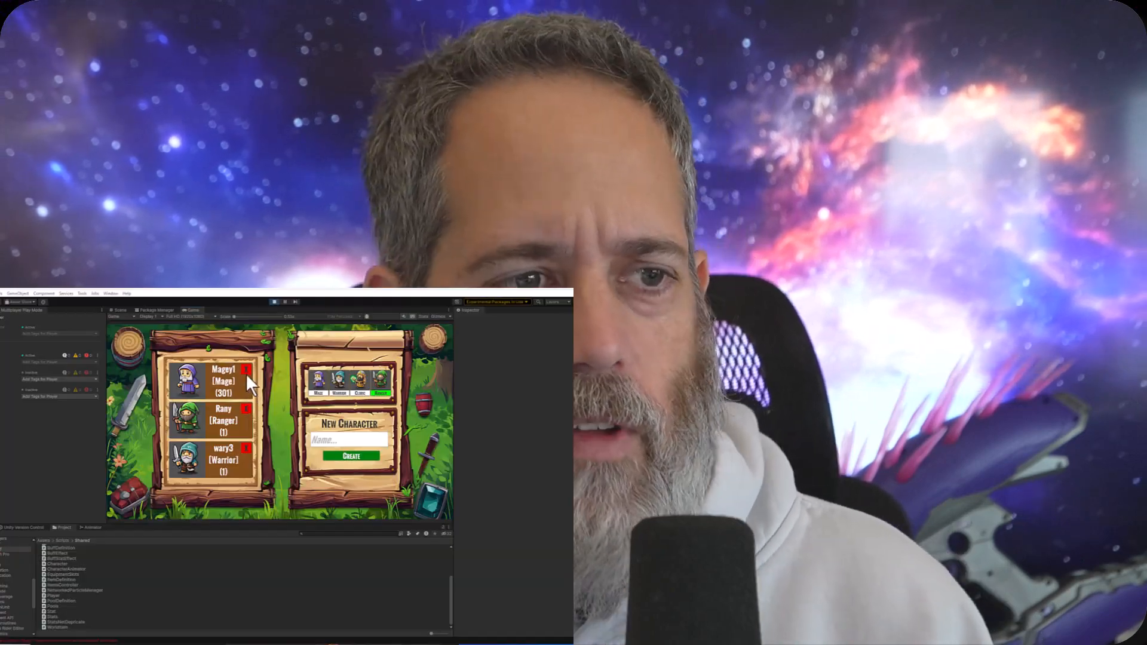
{"action": "left_click", "coordinate": [245, 371]}
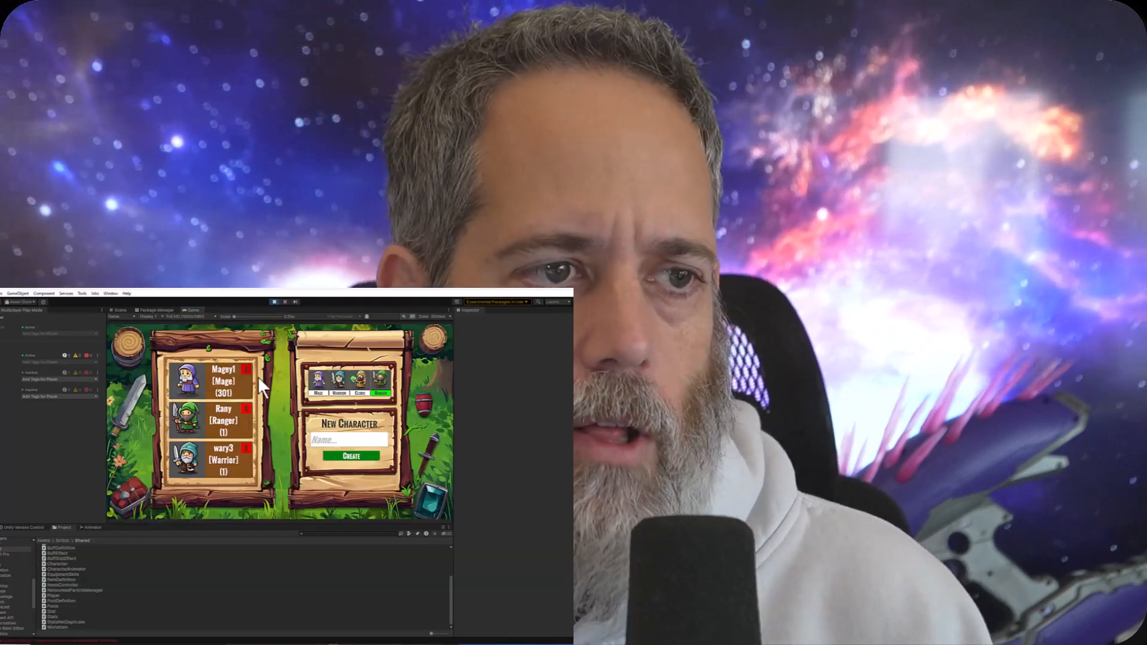
{"action": "left_click", "coordinate": [350, 440]}
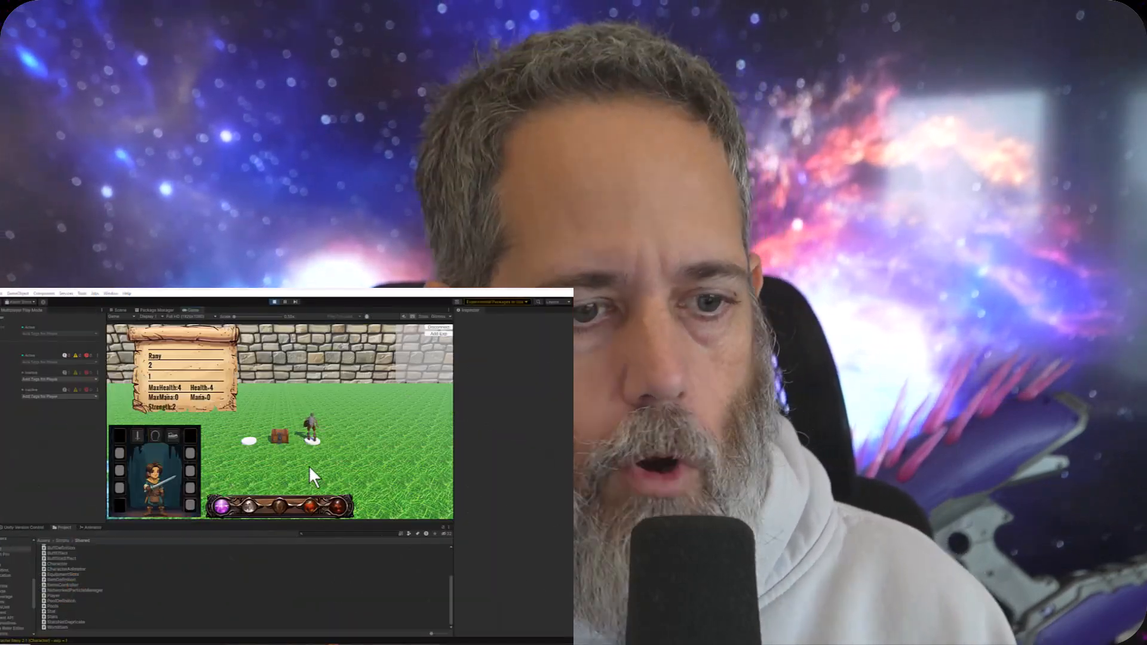
{"action": "left_click", "coordinate": [301, 465]}
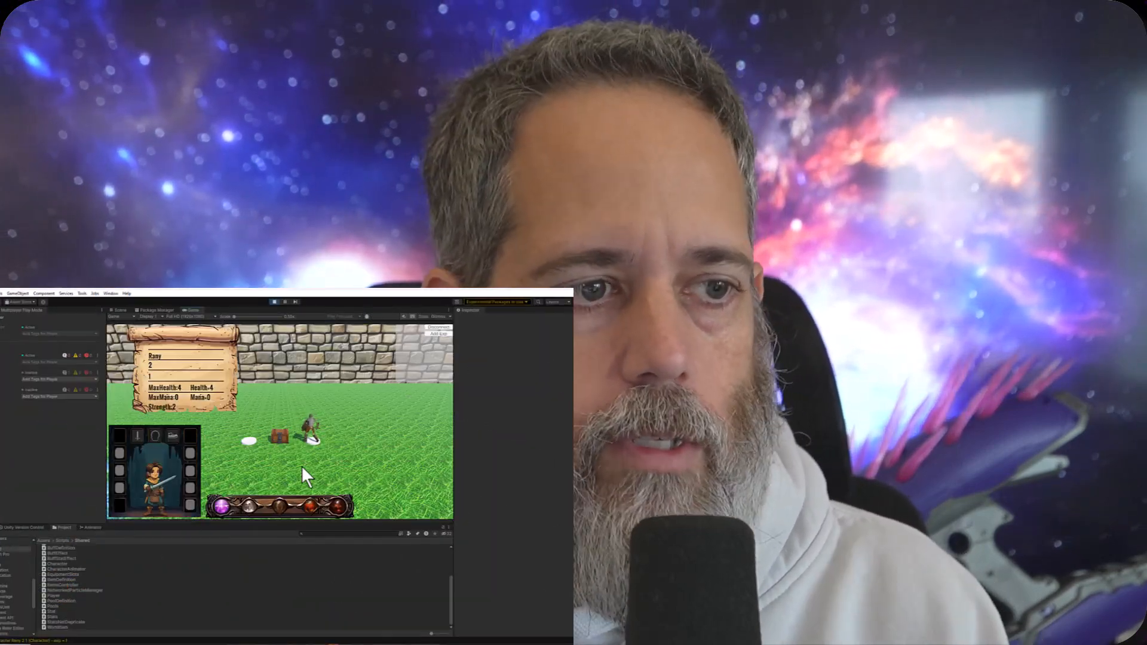
{"action": "left_click", "coordinate": [279, 434]}
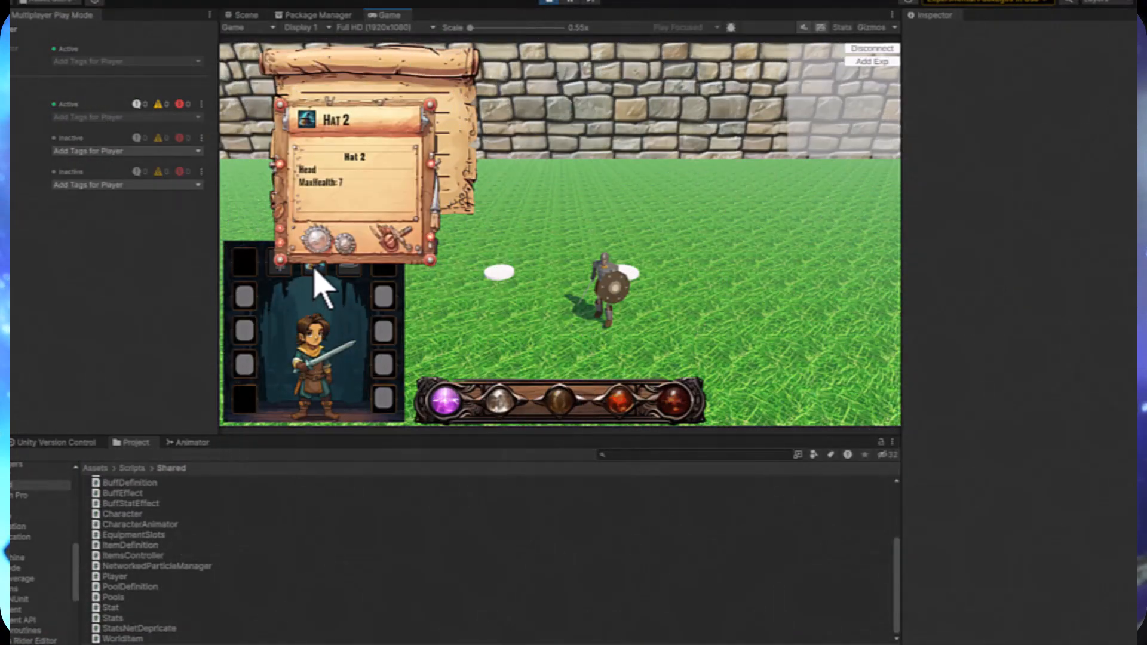
{"action": "left_click_drag", "start_coordinate": [313, 270], "coordinate": [387, 304]}
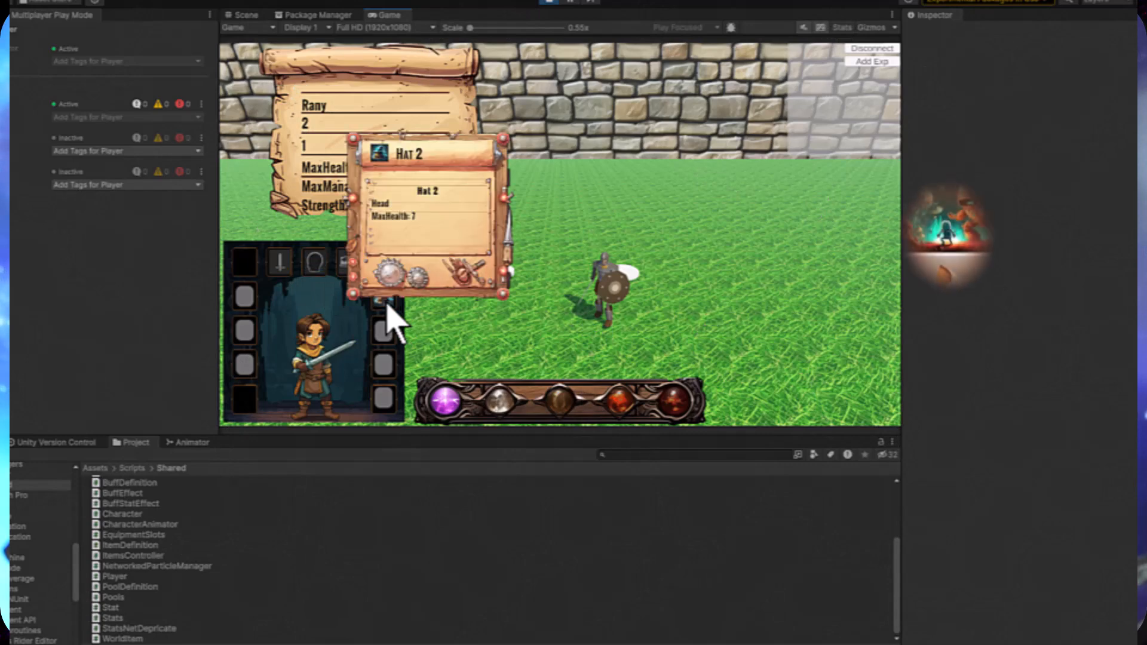